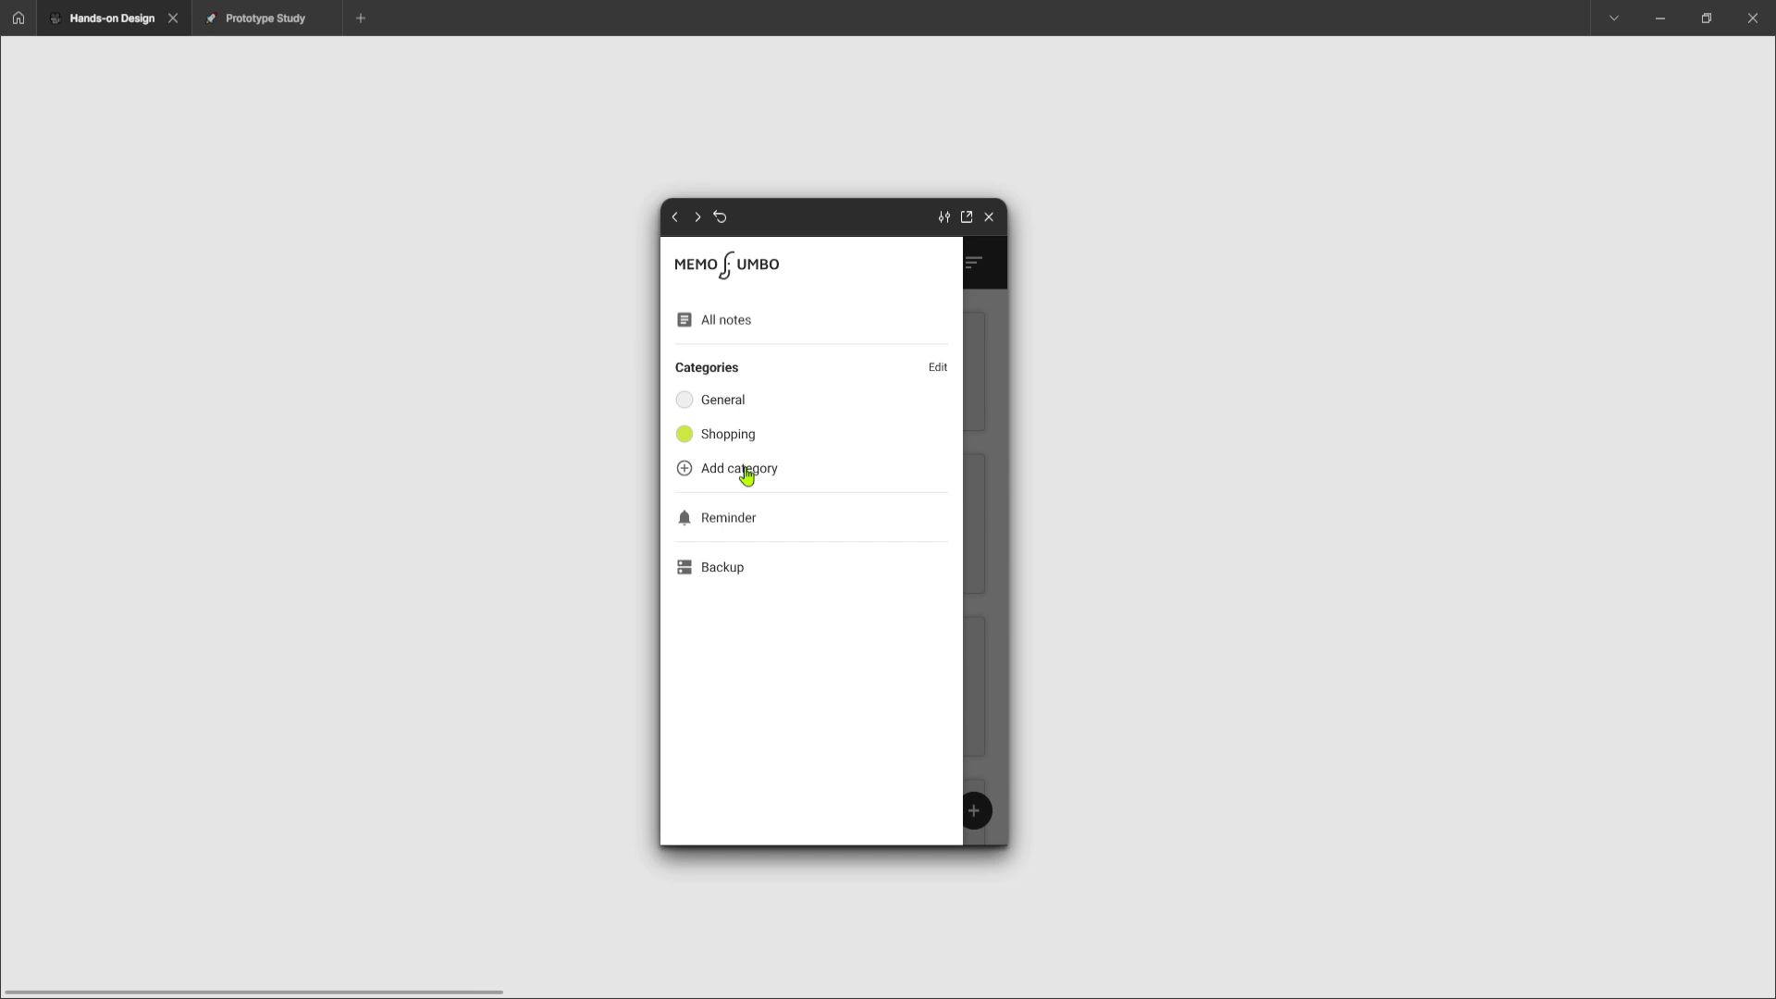
{"action": "left_click", "coordinate": [746, 472]}
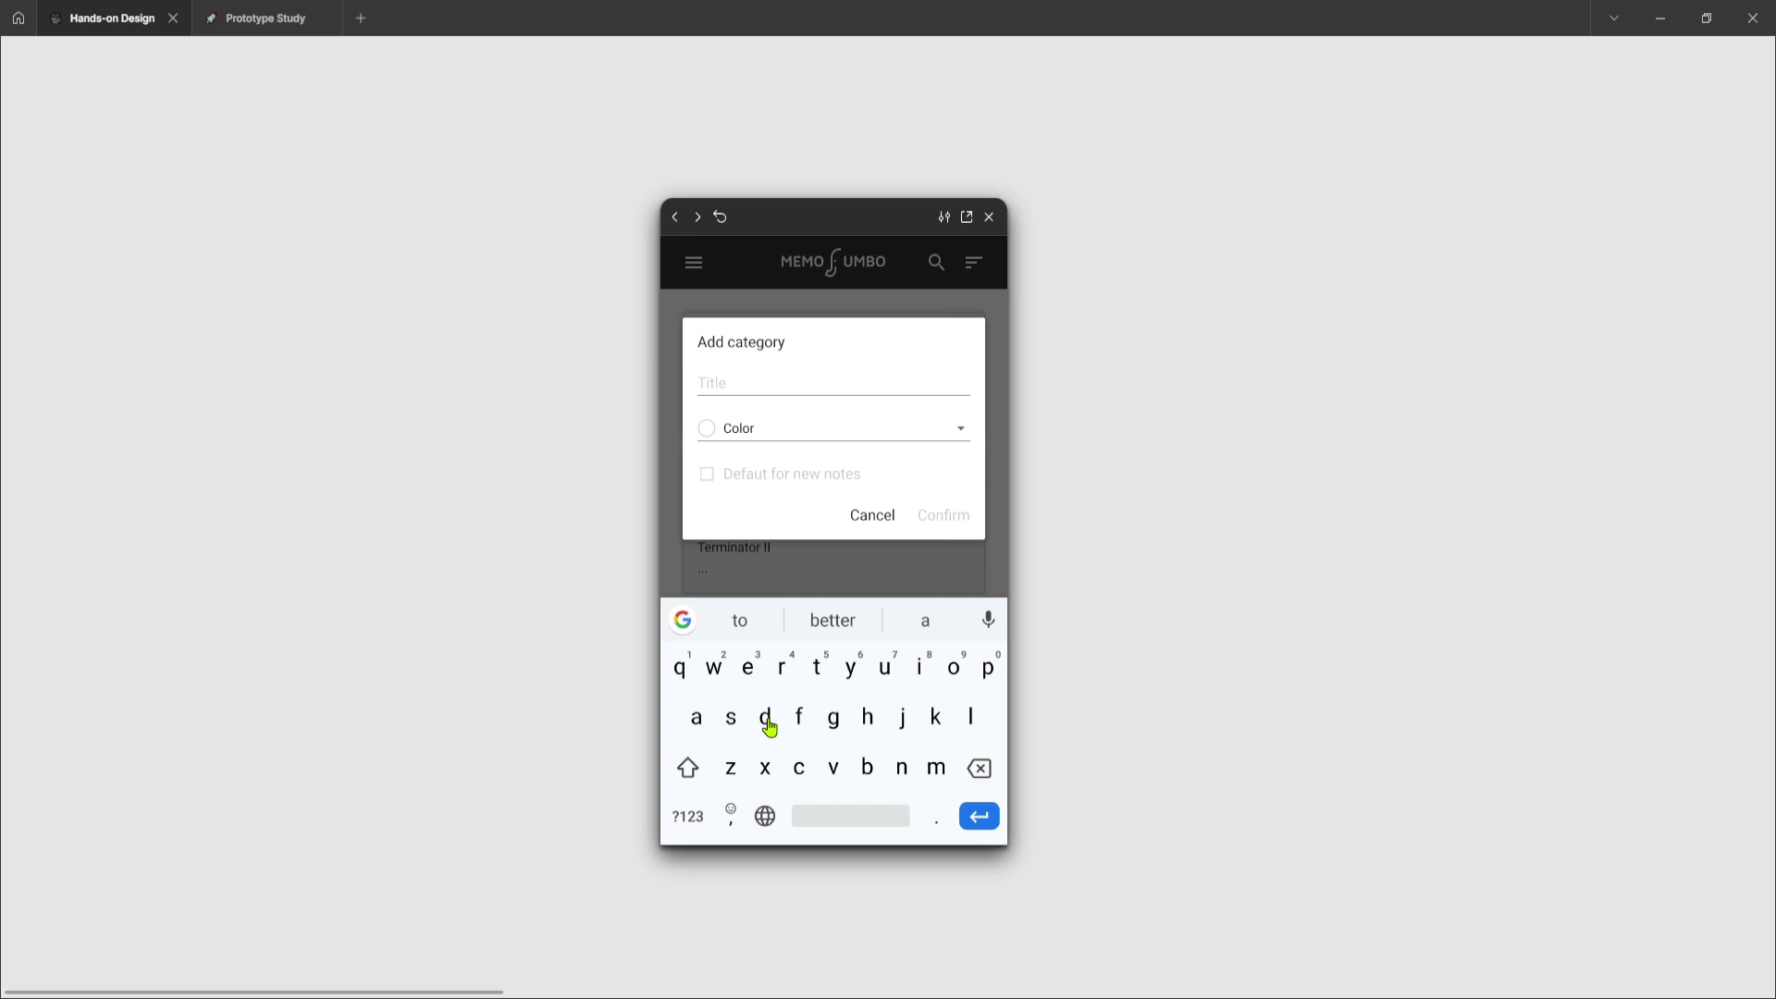
{"action": "type", "text": "Workout"}
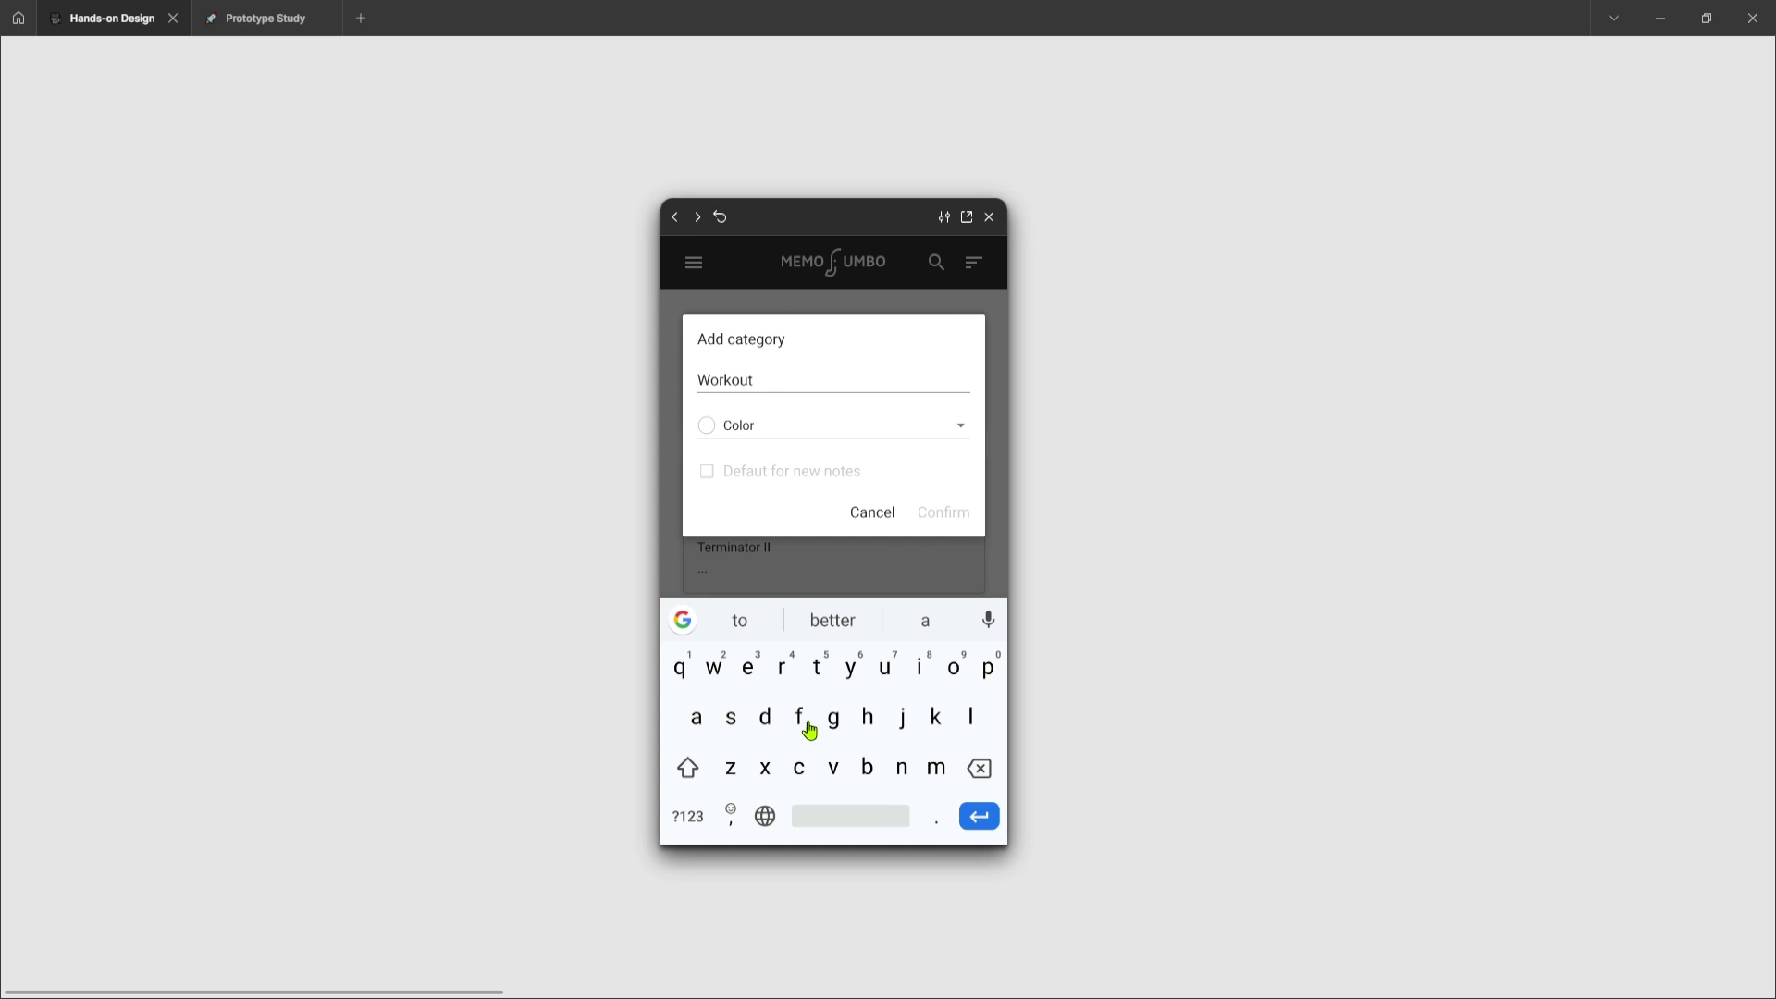
{"action": "left_click", "coordinate": [960, 435]}
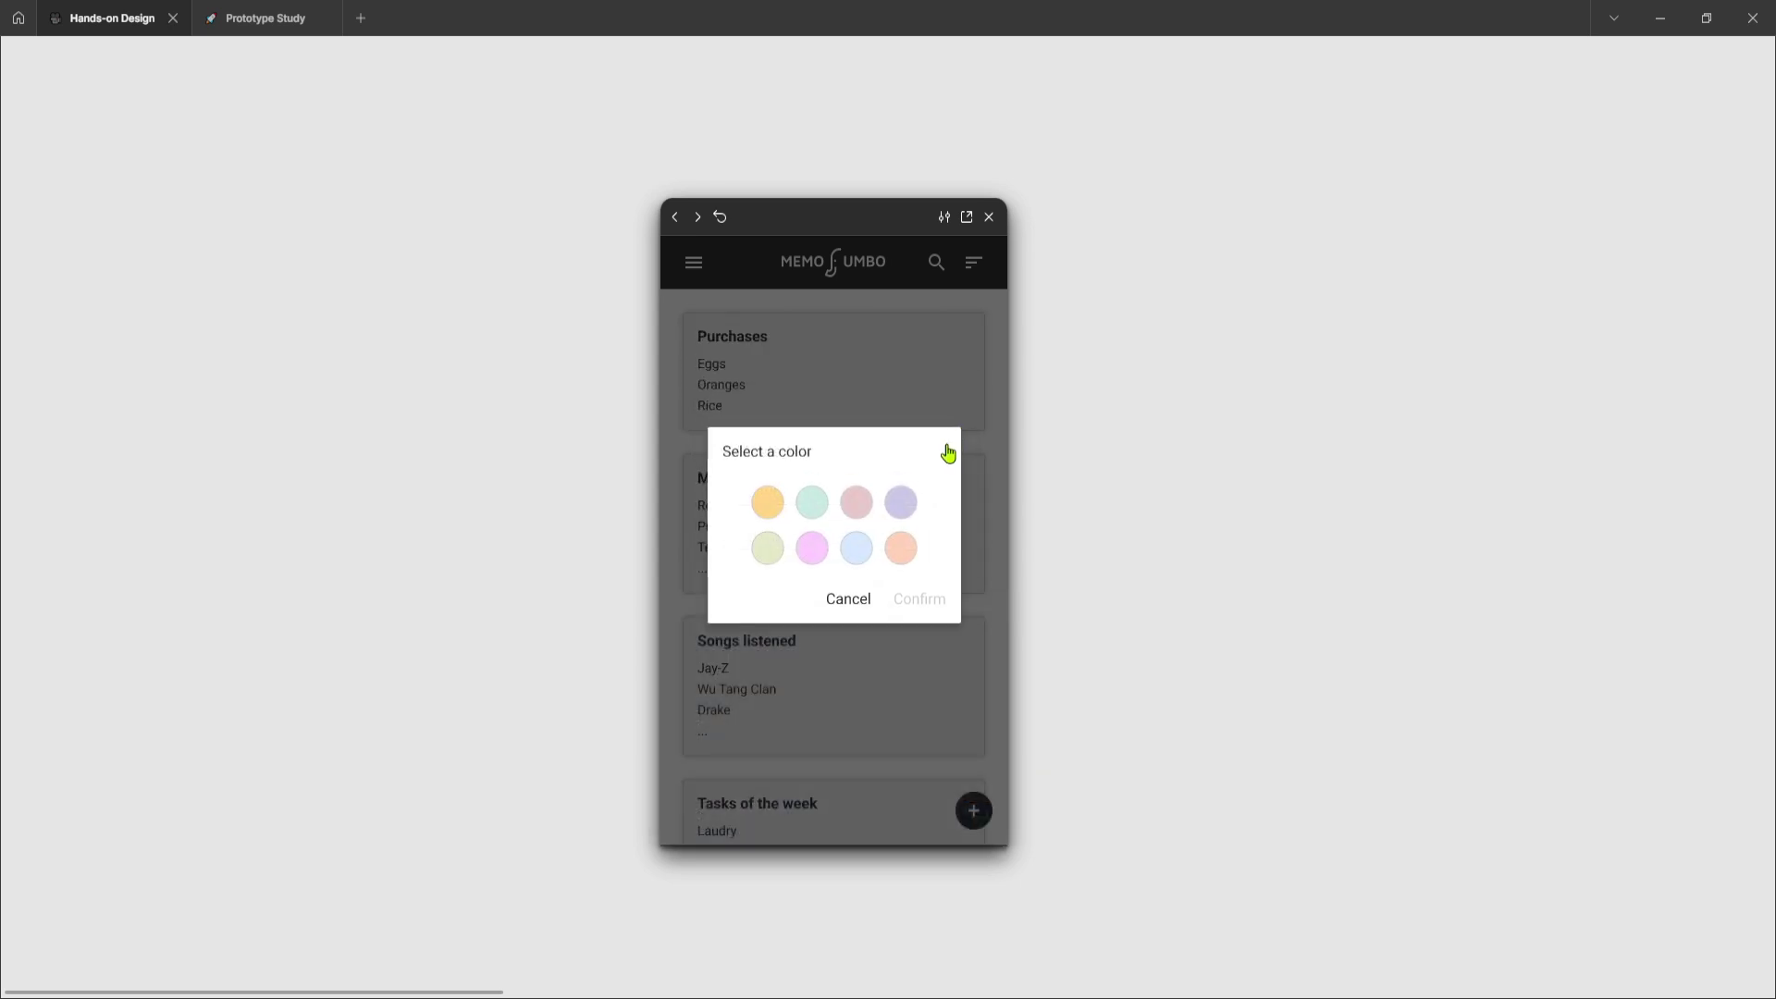
{"action": "left_click", "coordinate": [764, 510]}
{"action": "left_click", "coordinate": [764, 510]}
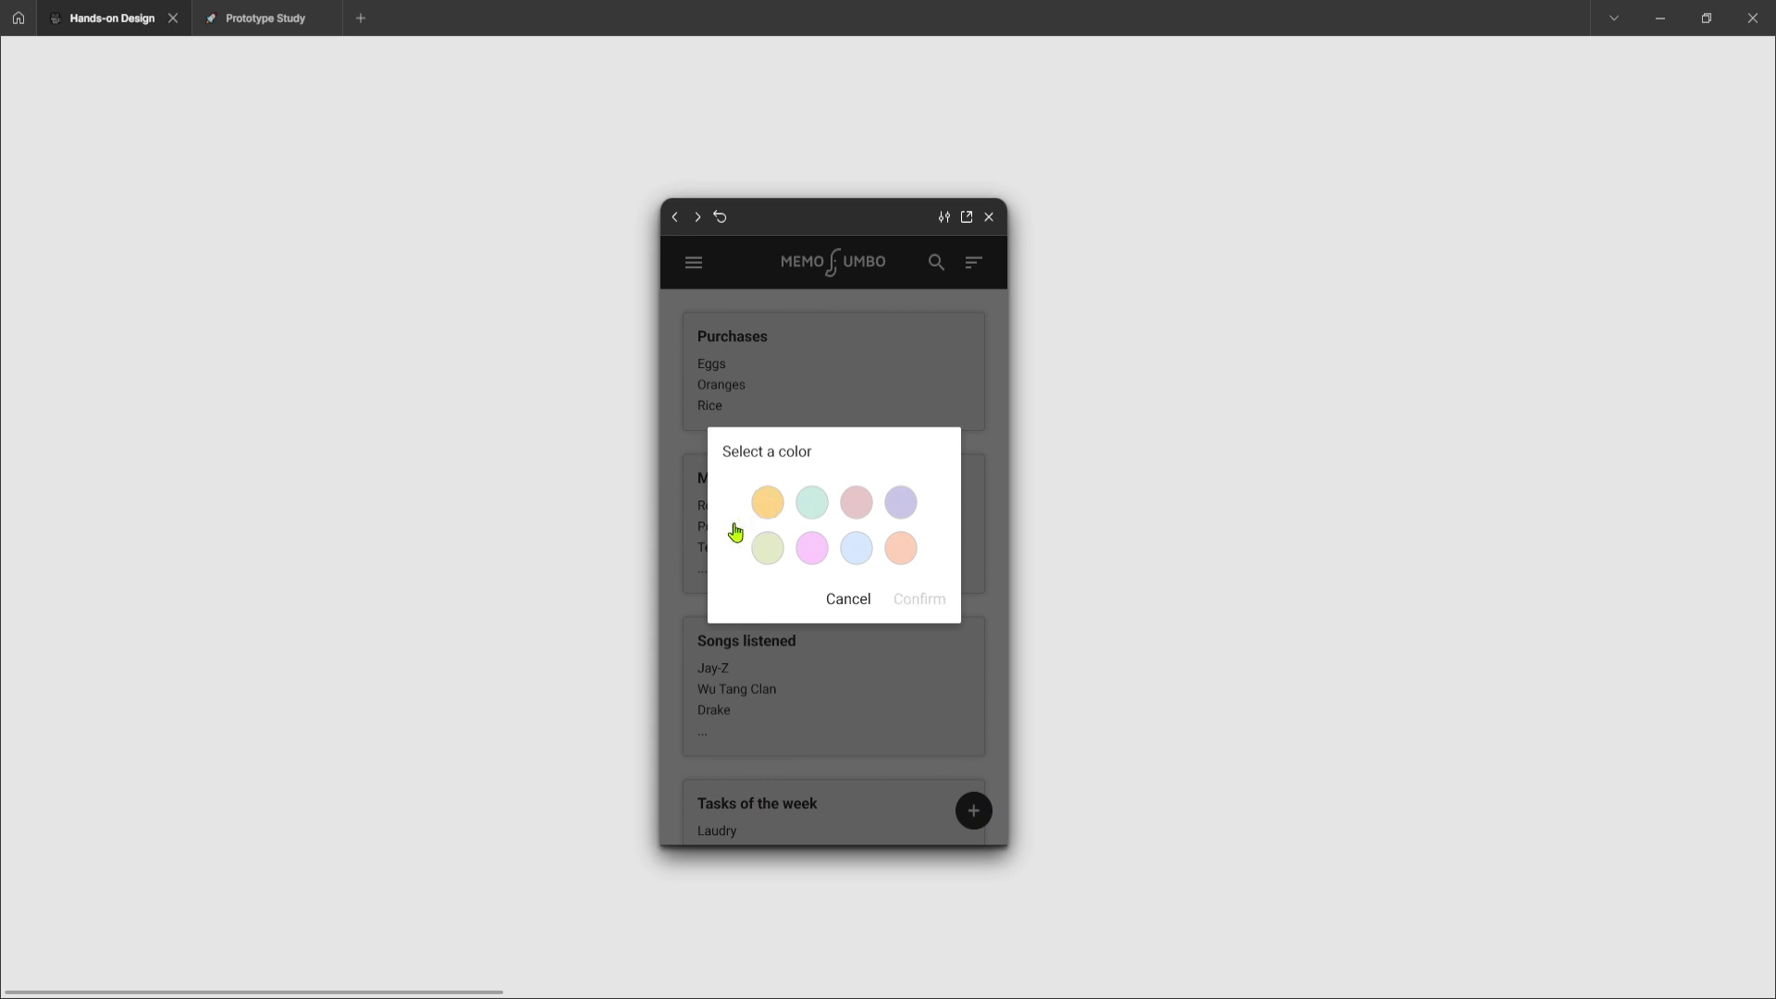
{"action": "left_click", "coordinate": [848, 601]}
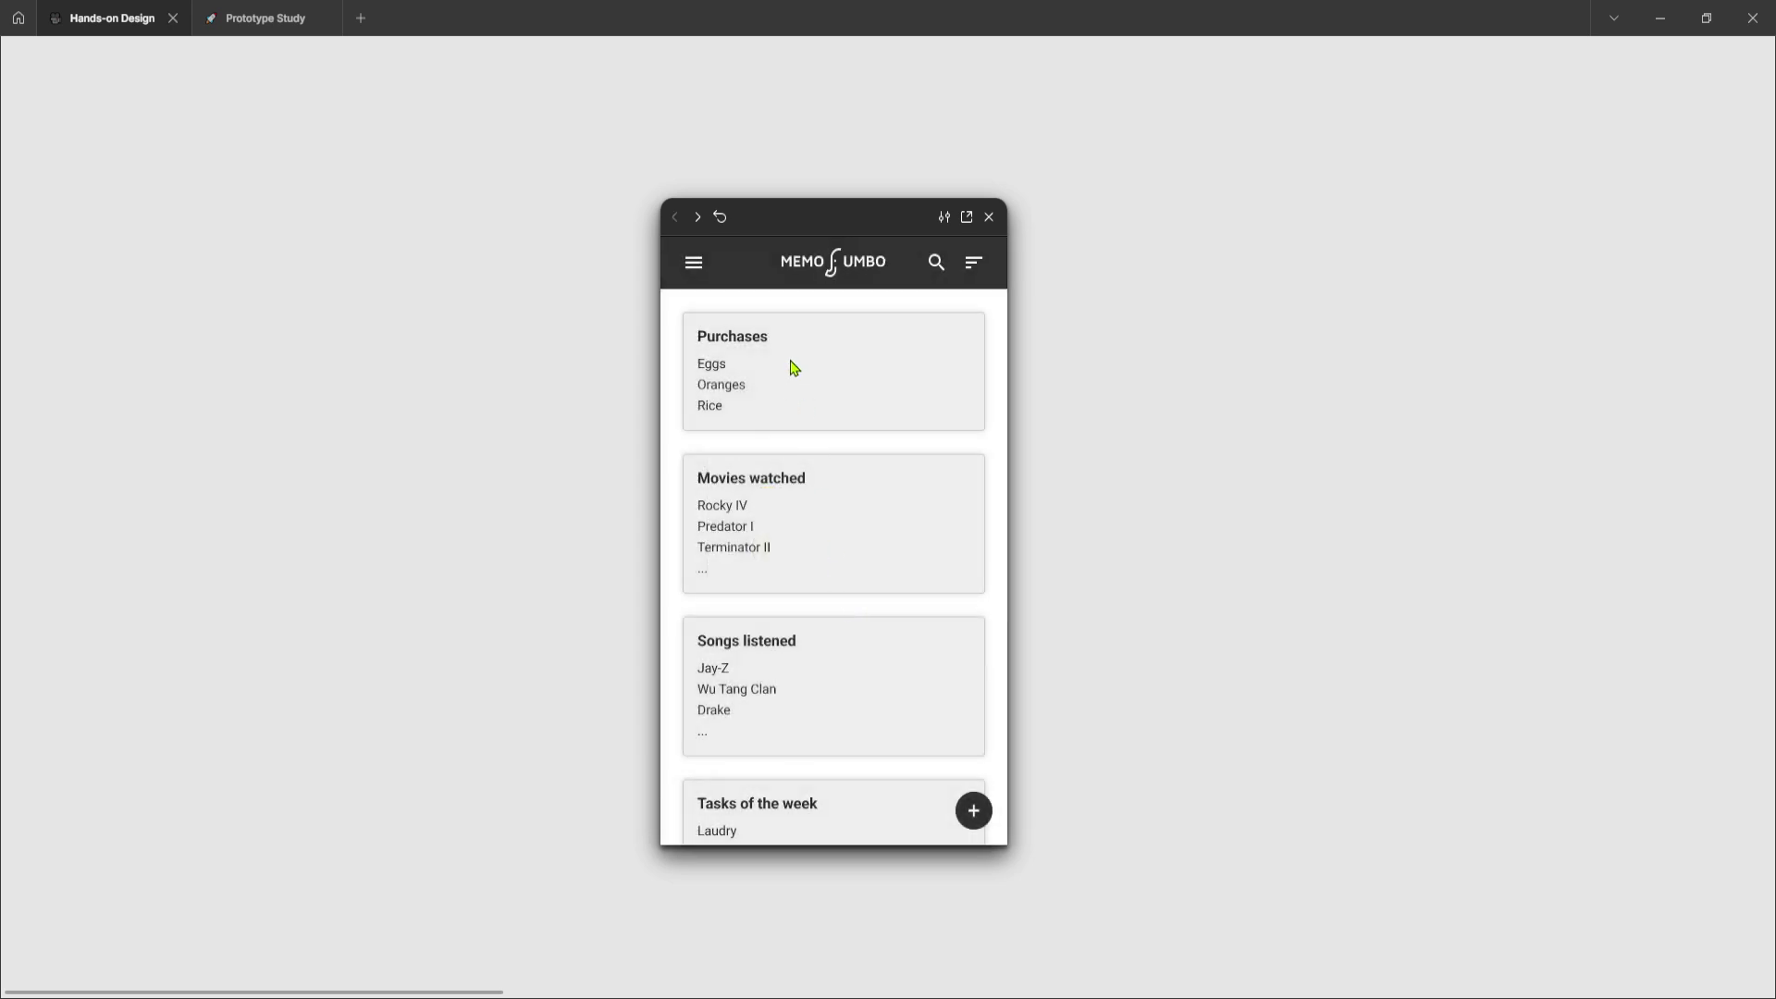
- In the prototype, add a category titled Workout with the light orange color, set as default for new notes
{"action": "left_click", "coordinate": [693, 267]}
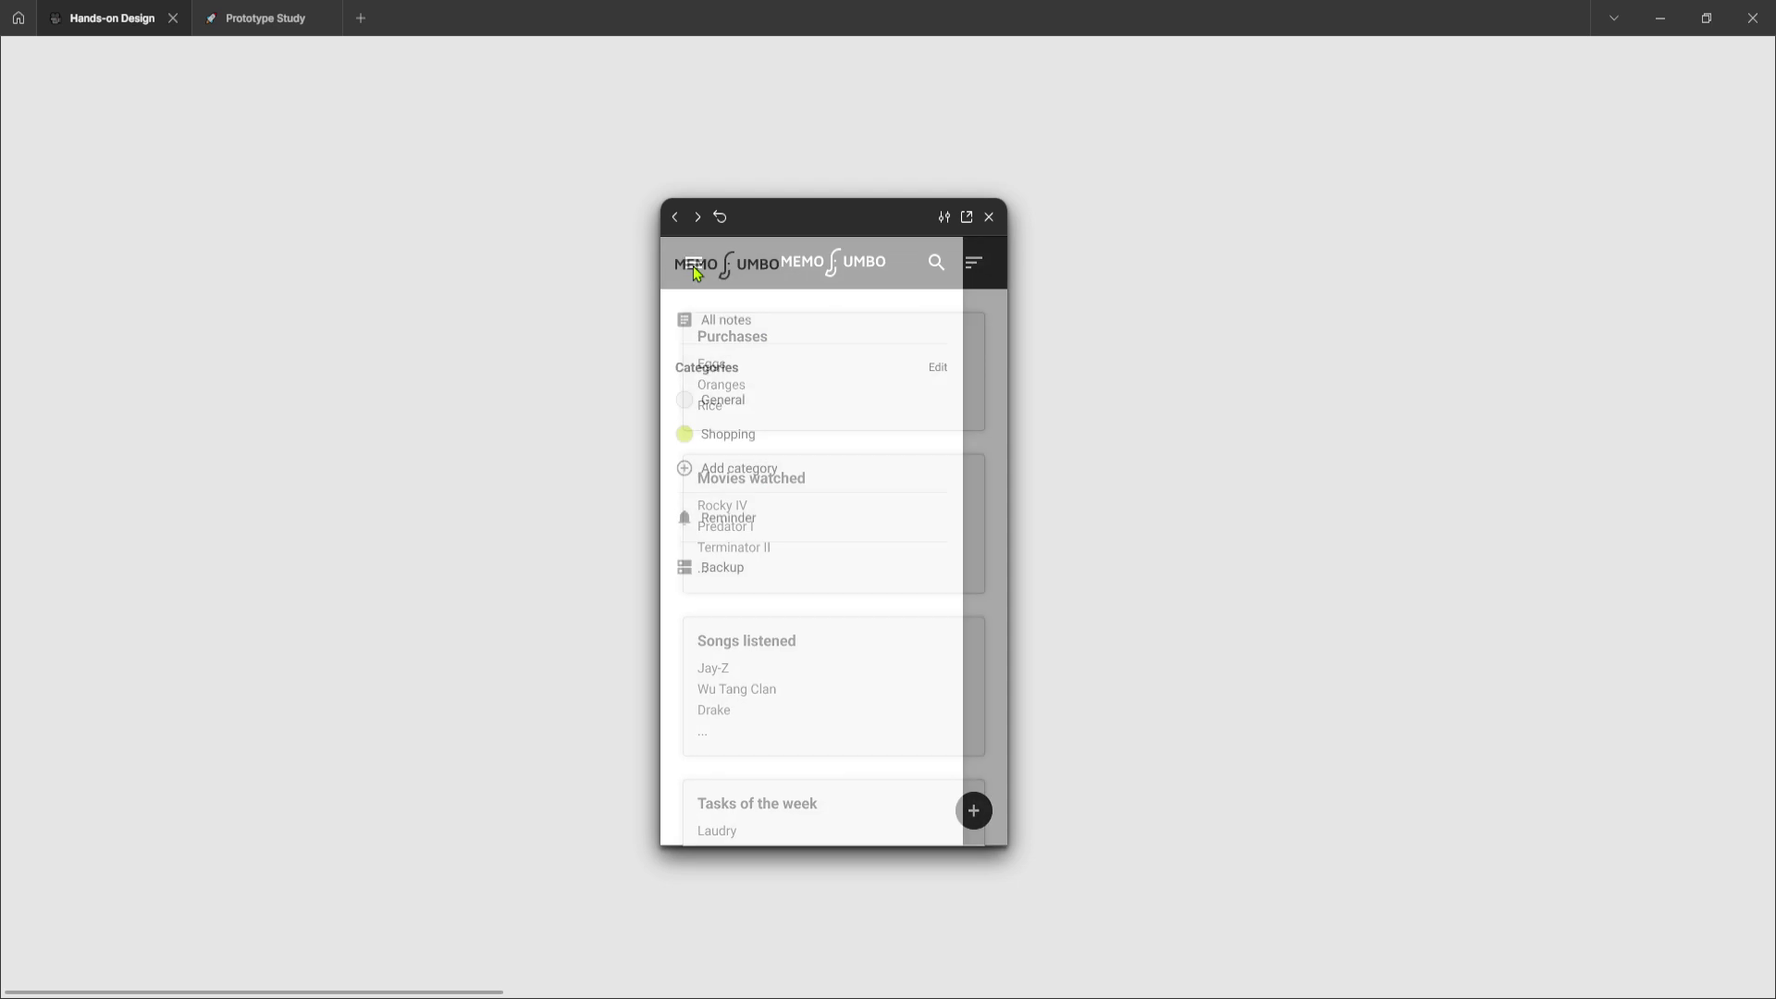
{"action": "left_click", "coordinate": [714, 470]}
{"action": "type", "text": "Workout"}
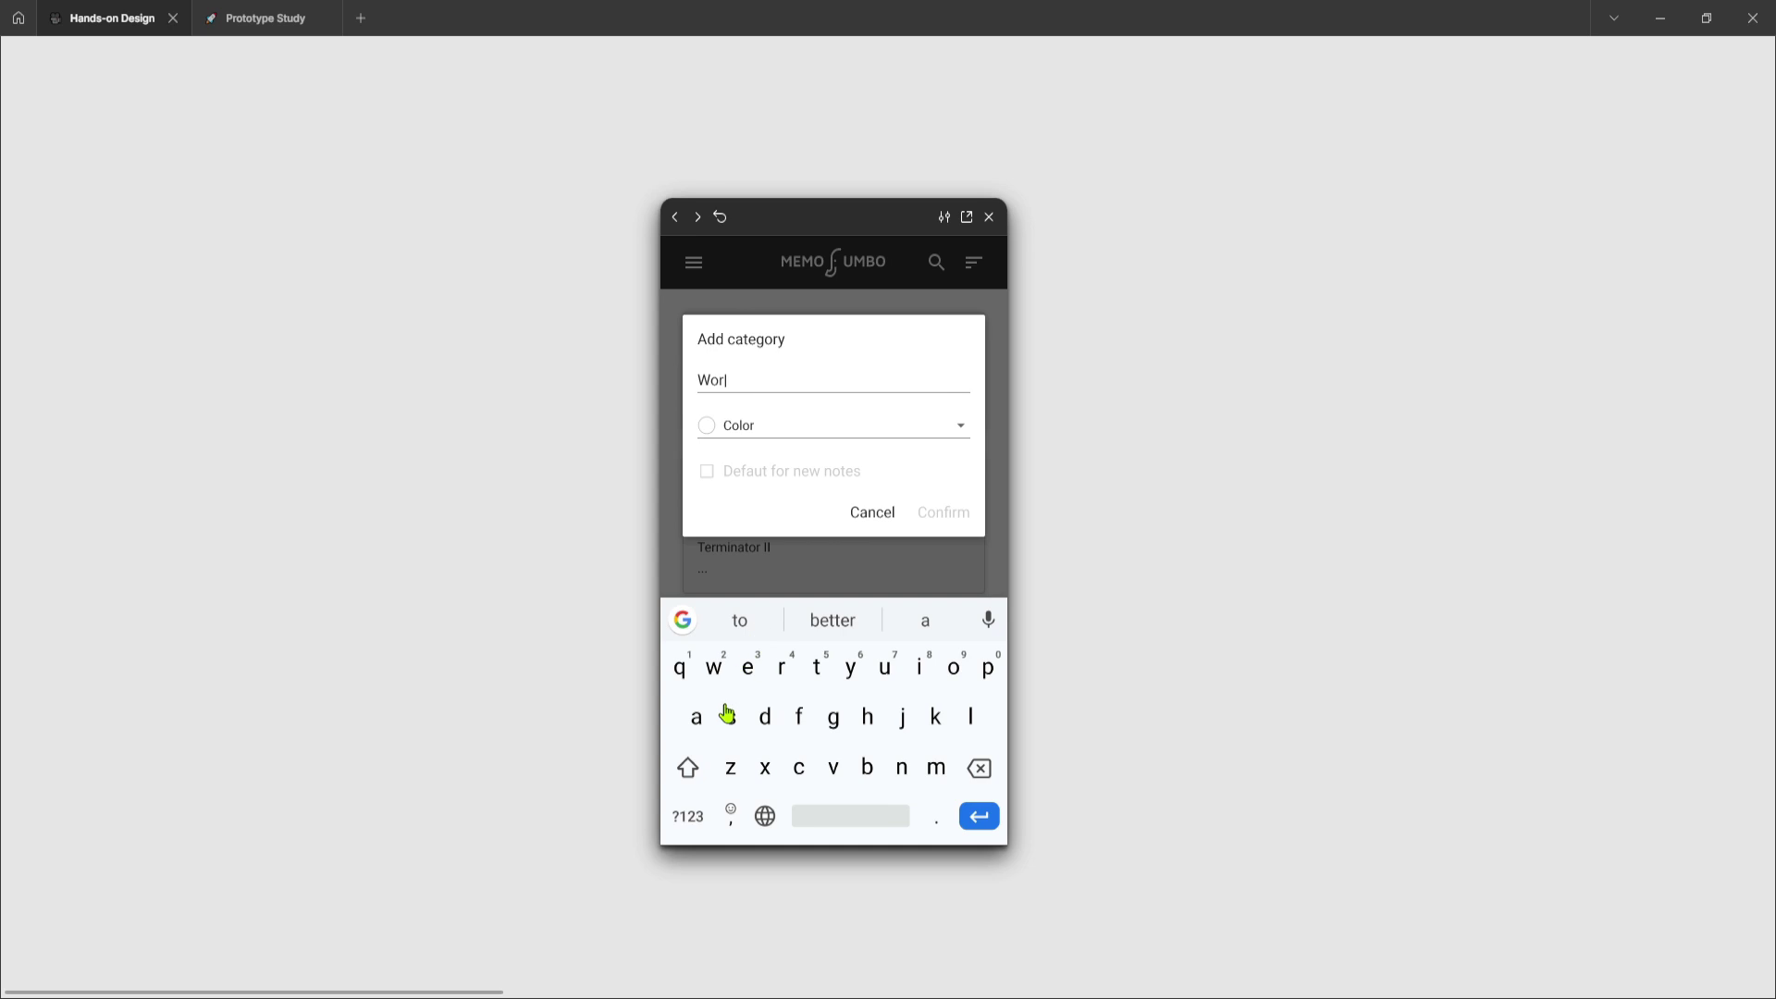
{"action": "left_click", "coordinate": [960, 427]}
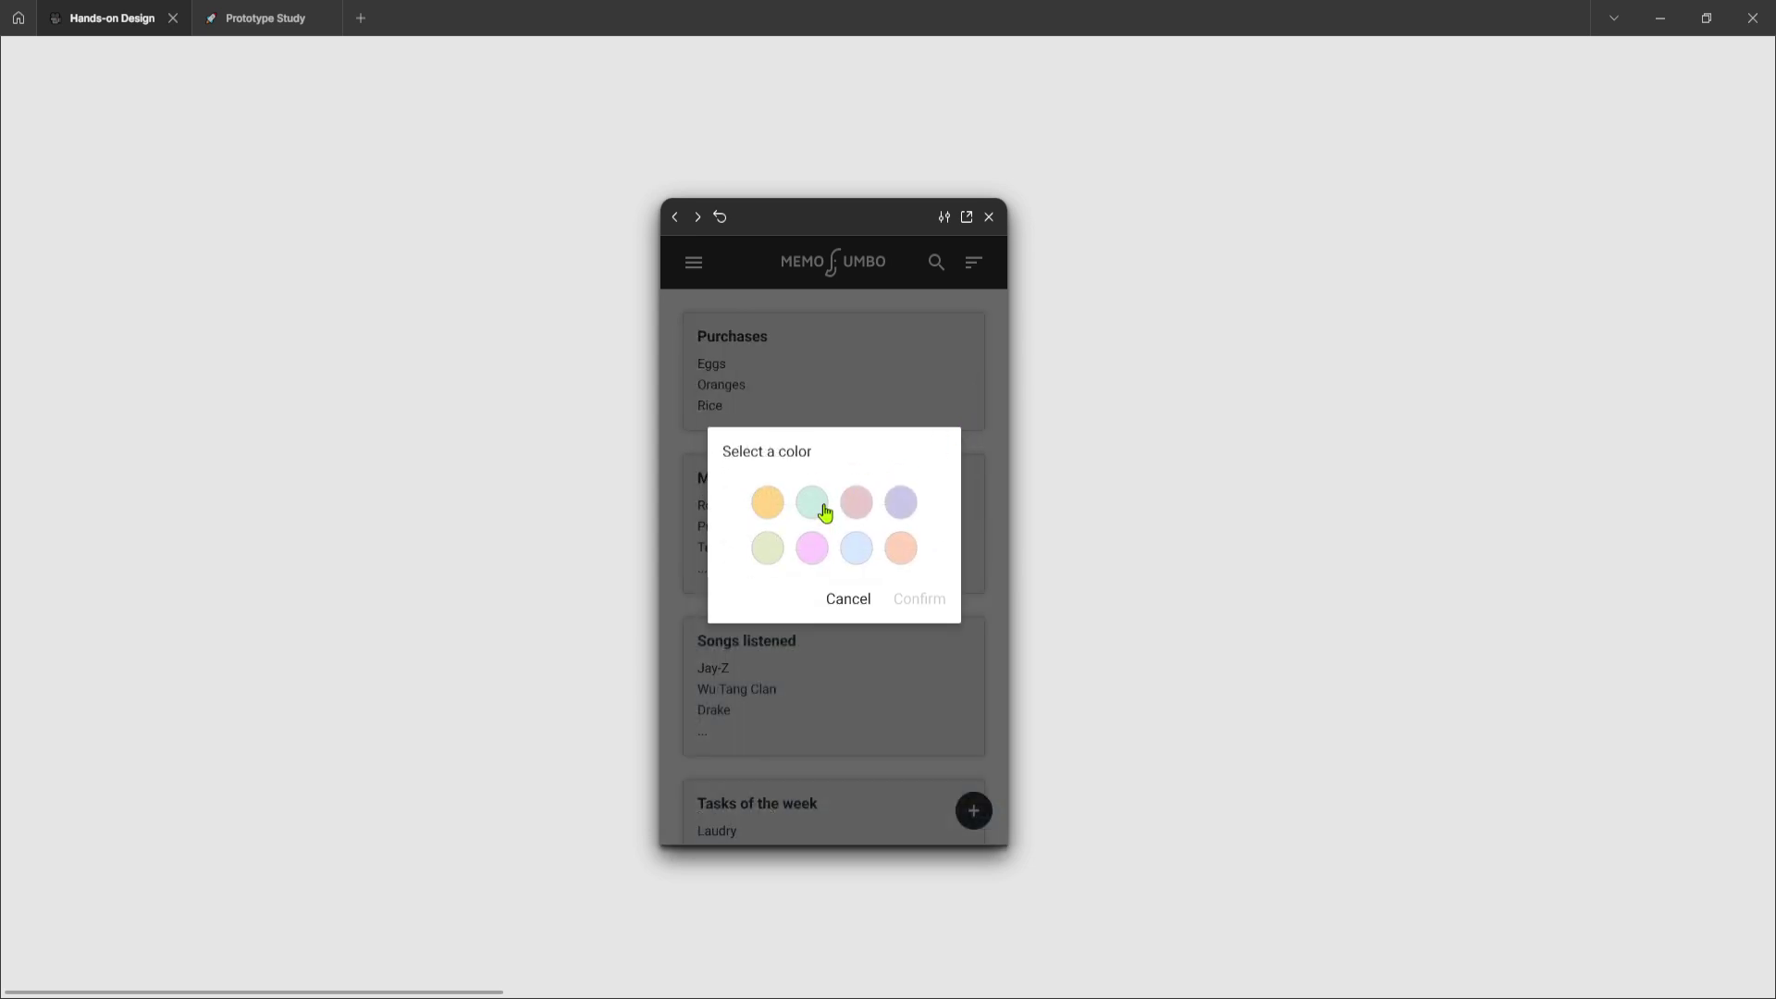
{"action": "left_click", "coordinate": [767, 505]}
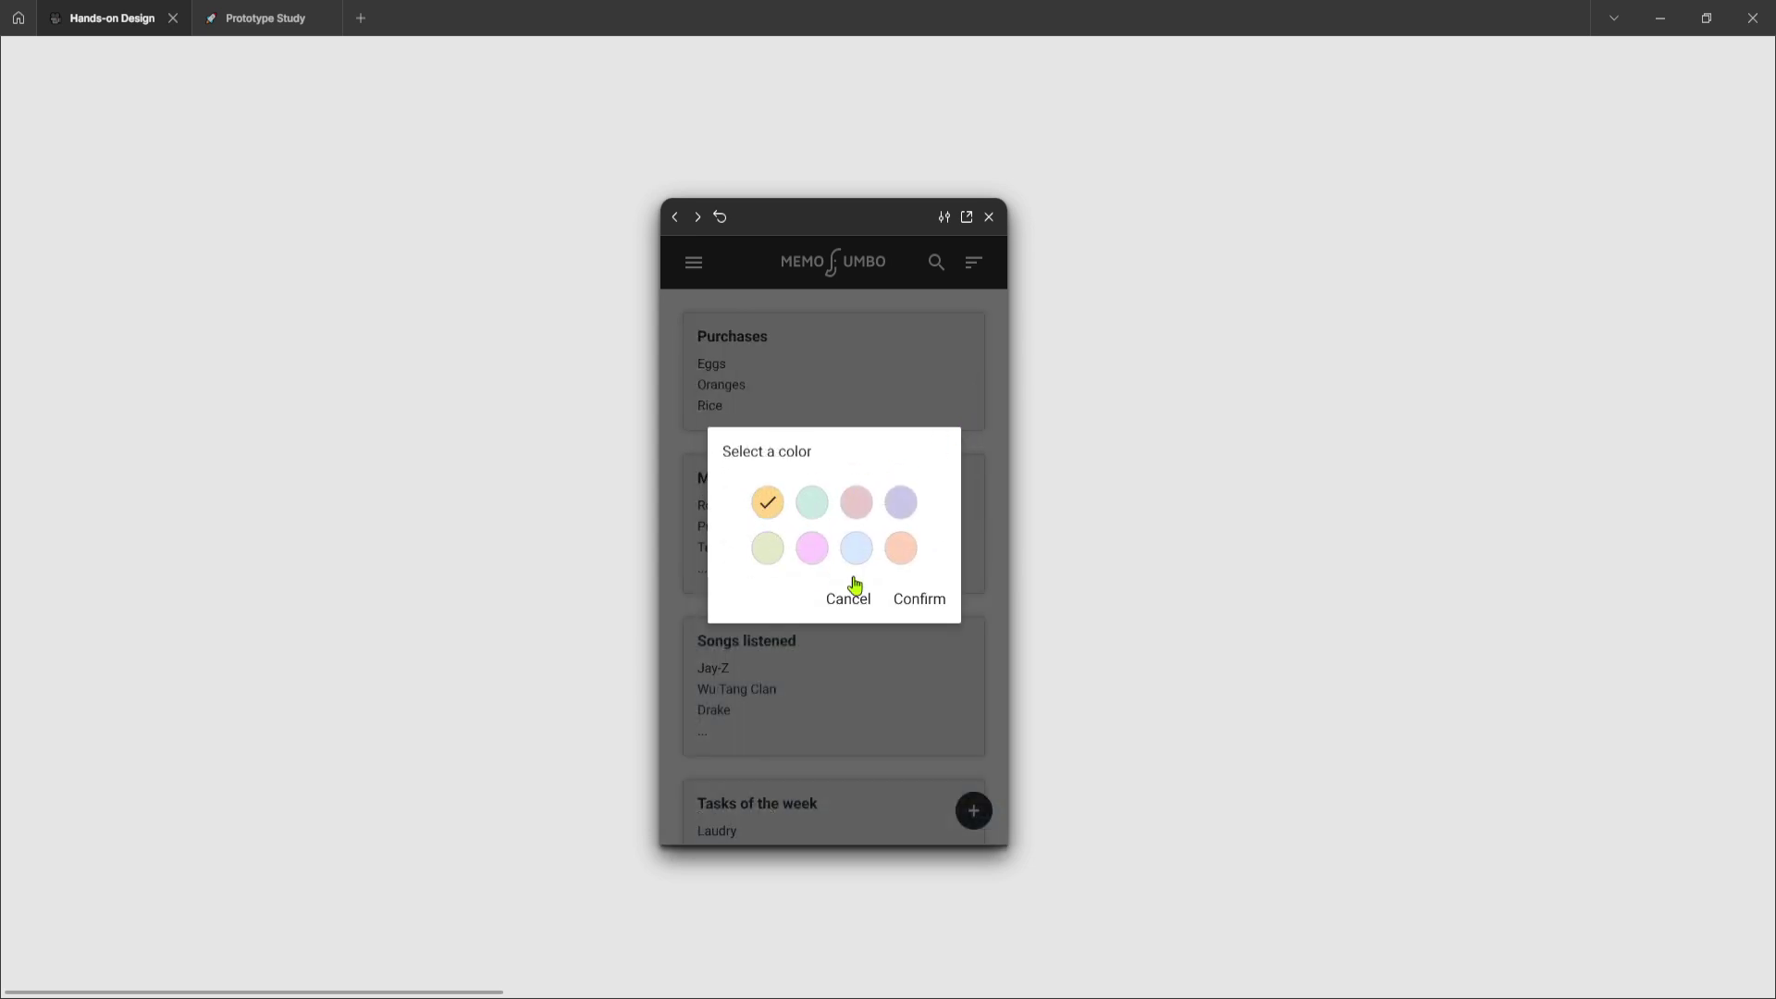
{"action": "left_click", "coordinate": [921, 601]}
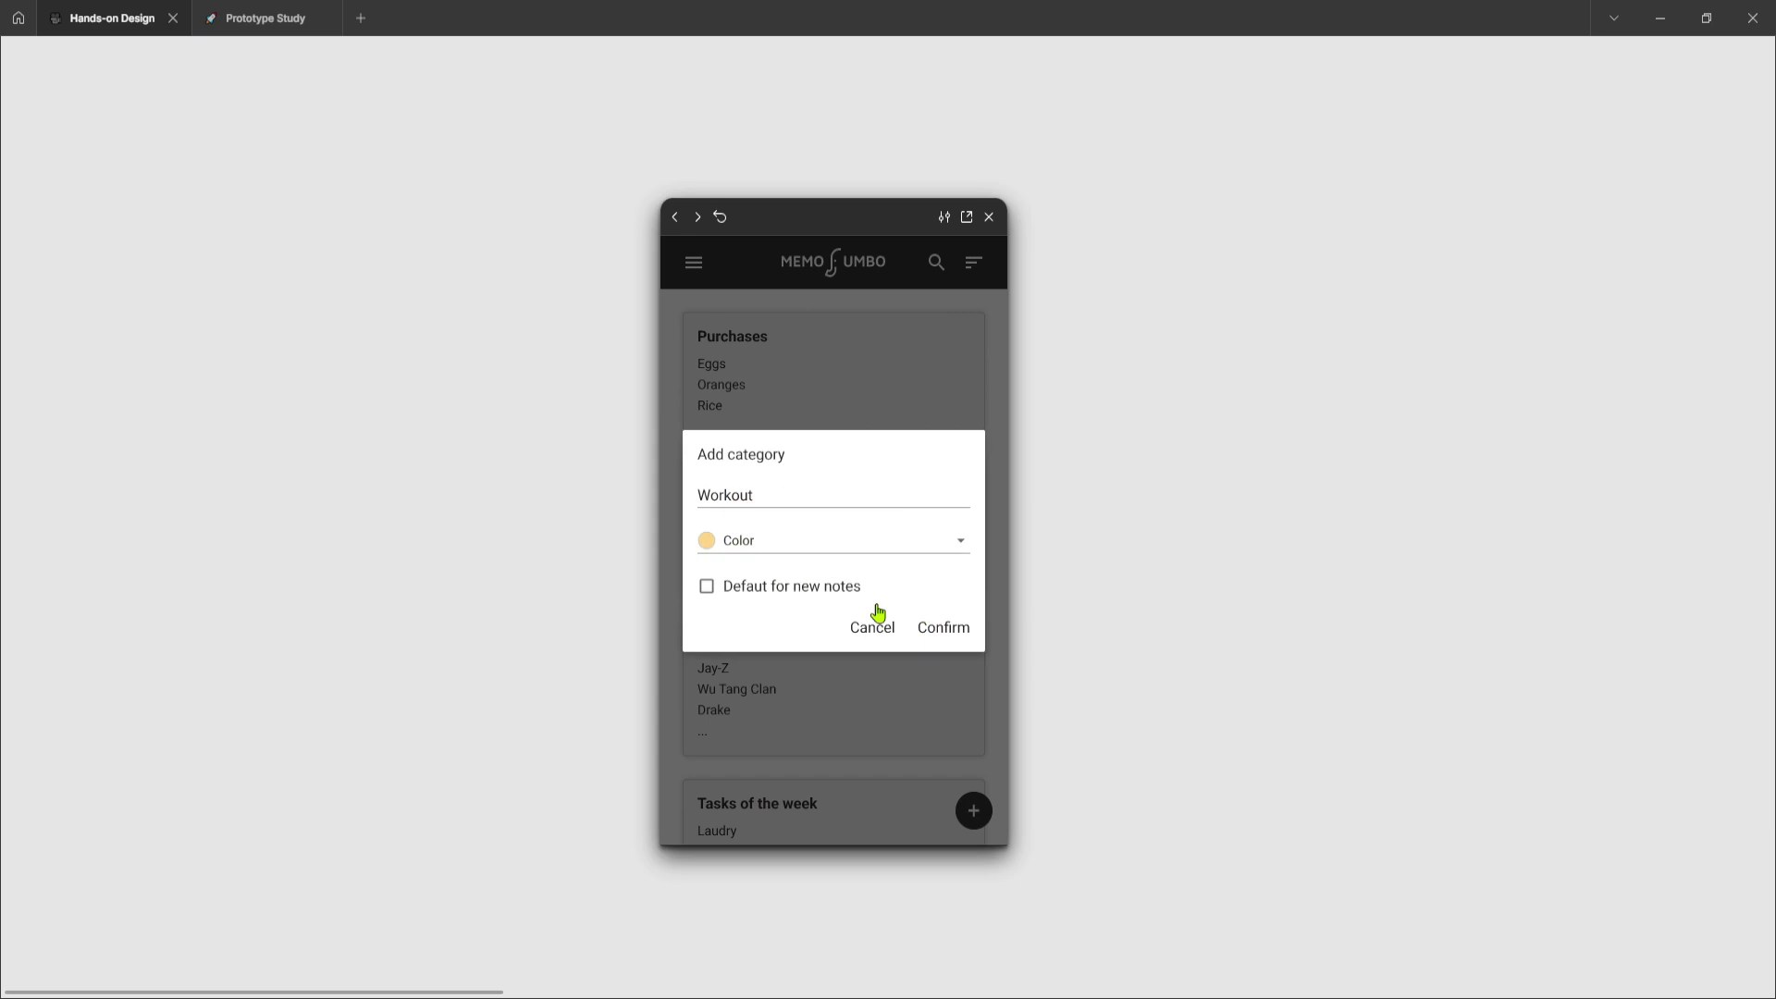
{"action": "left_click", "coordinate": [705, 597]}
{"action": "left_click", "coordinate": [706, 592]}
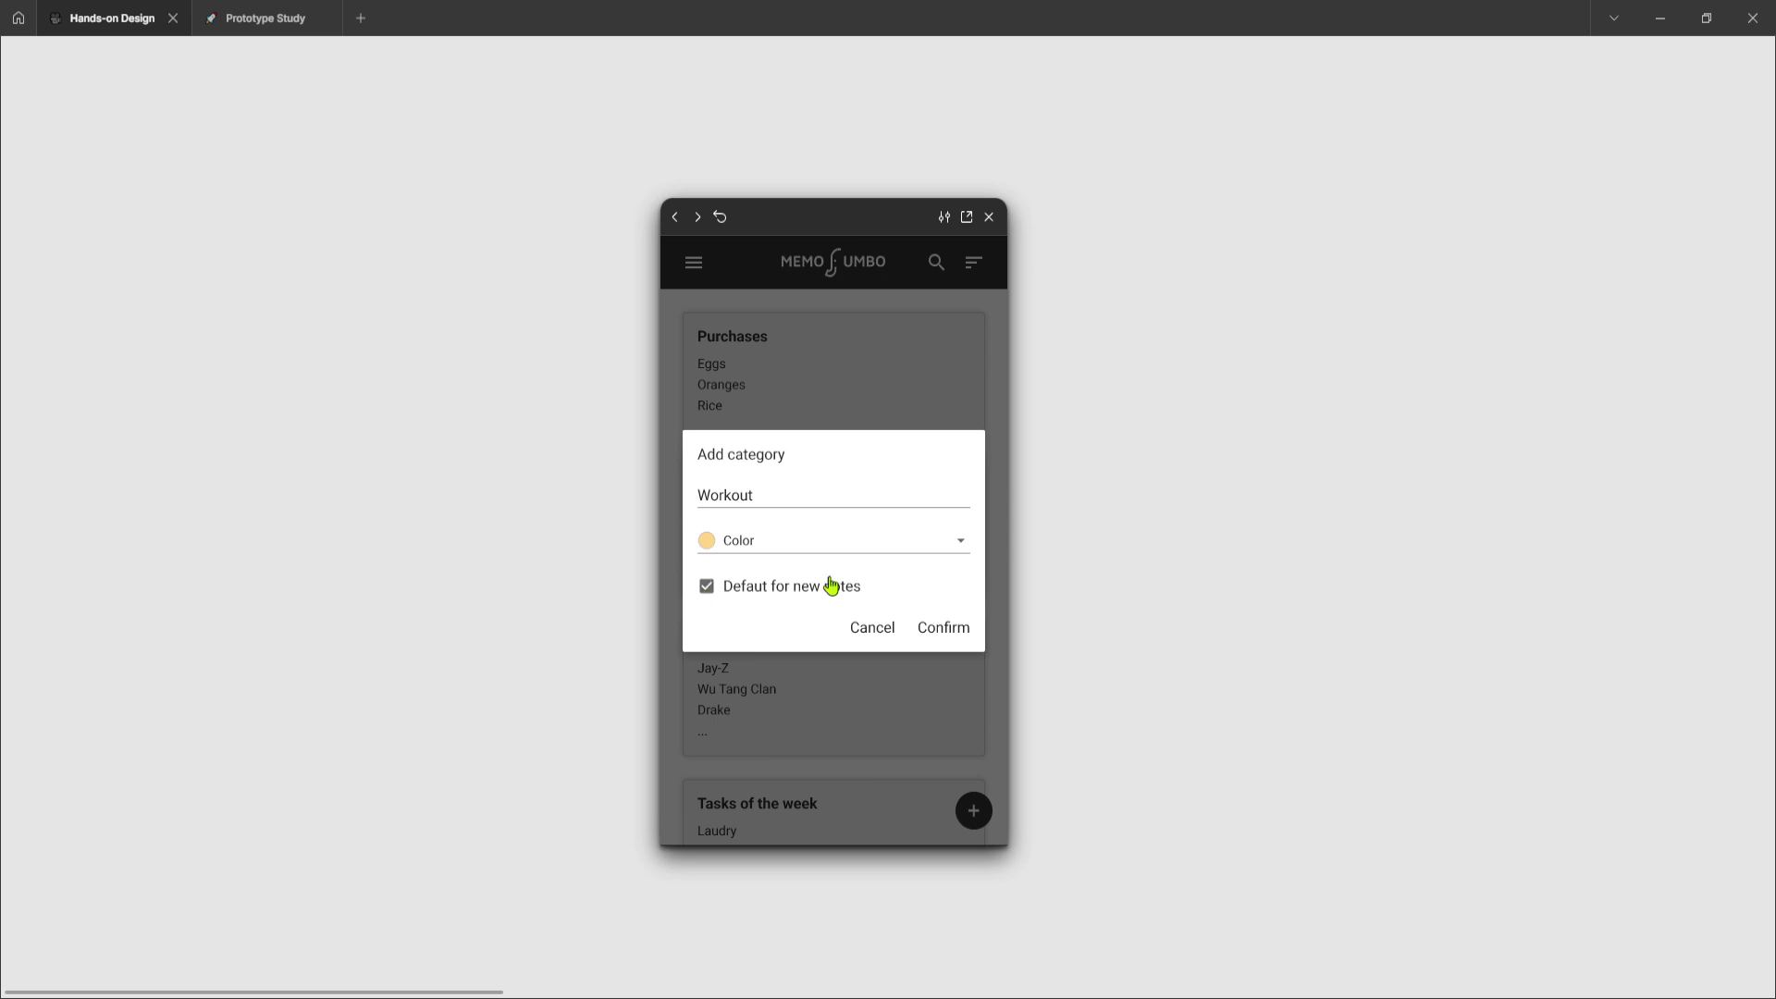
{"action": "left_click", "coordinate": [945, 629]}
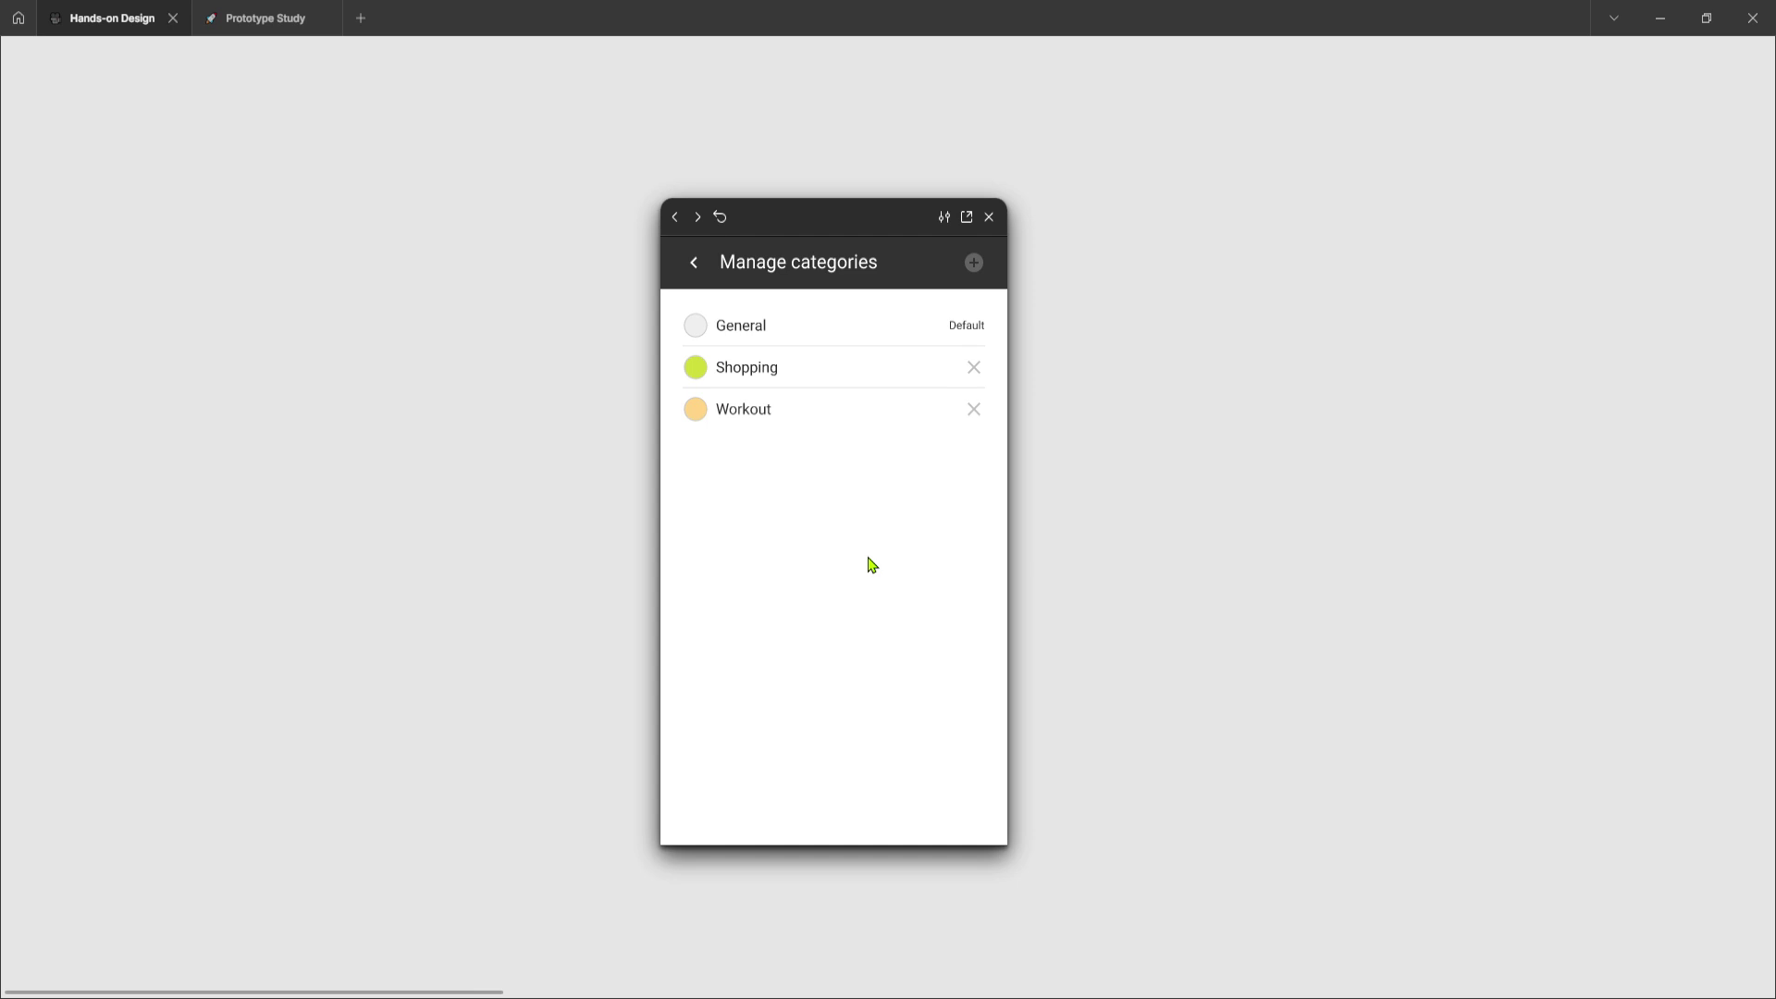
- Check the category list in the prototype's side menu from its home screen and close the preview
{"action": "left_click", "coordinate": [692, 266]}
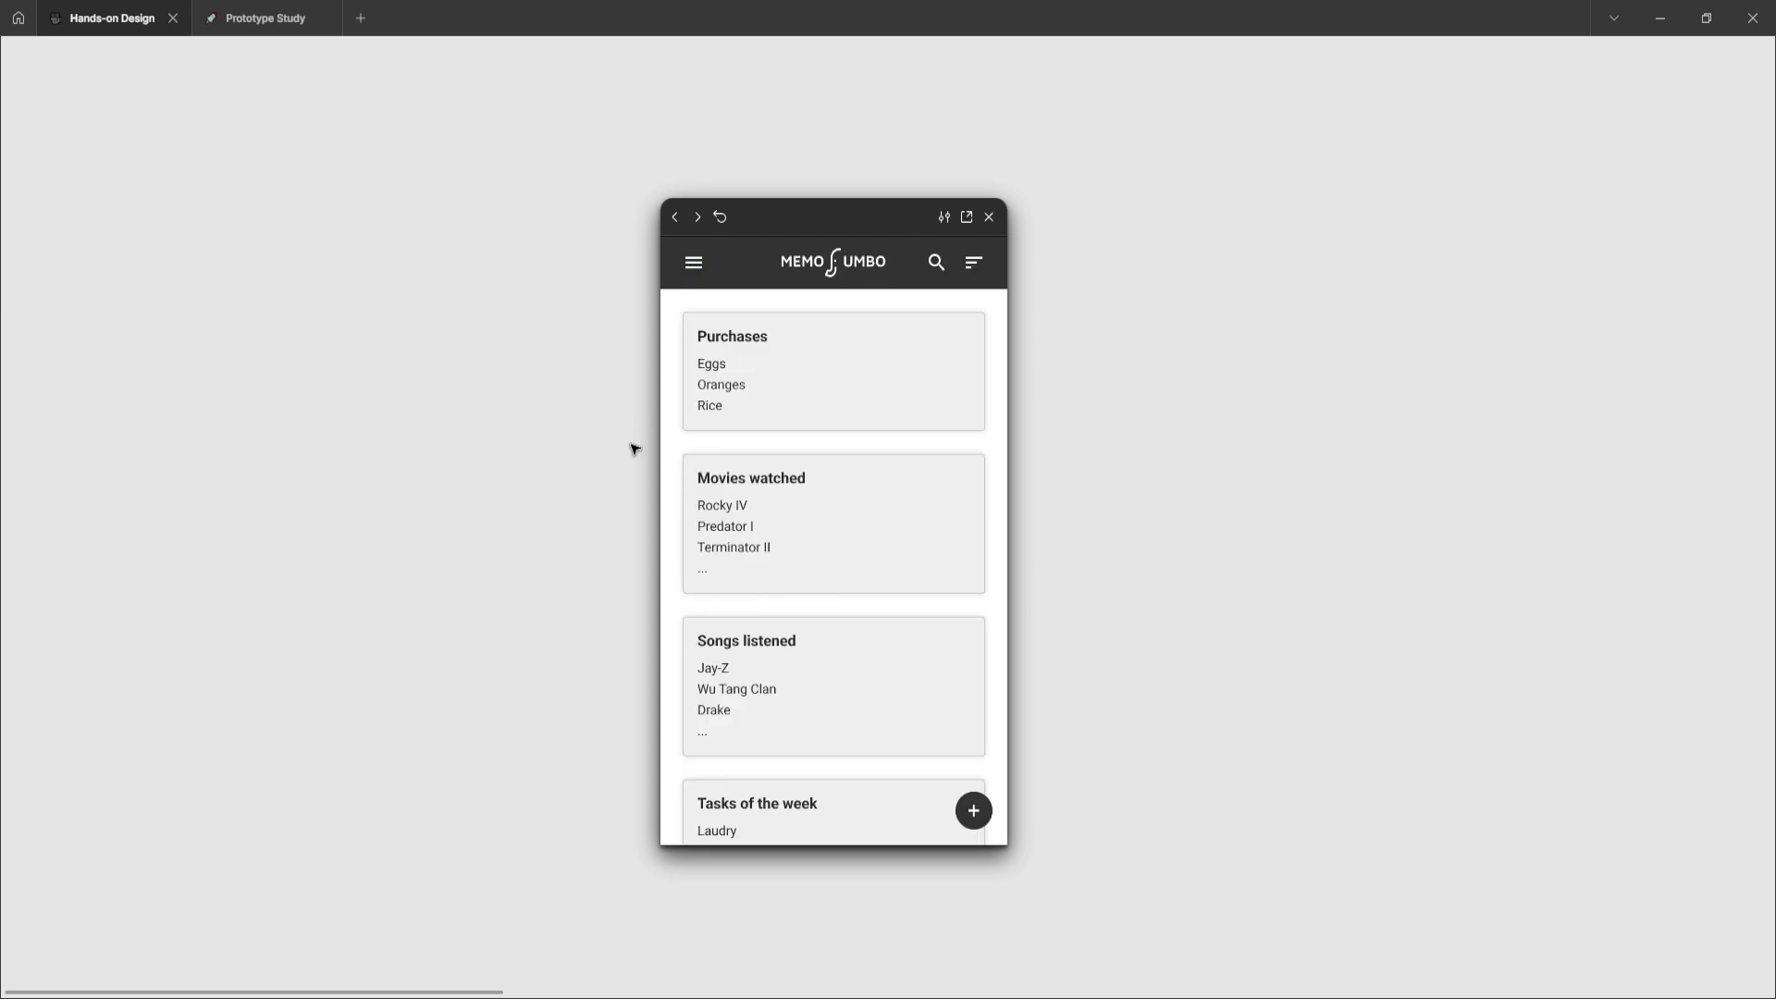
{"action": "left_click", "coordinate": [694, 266]}
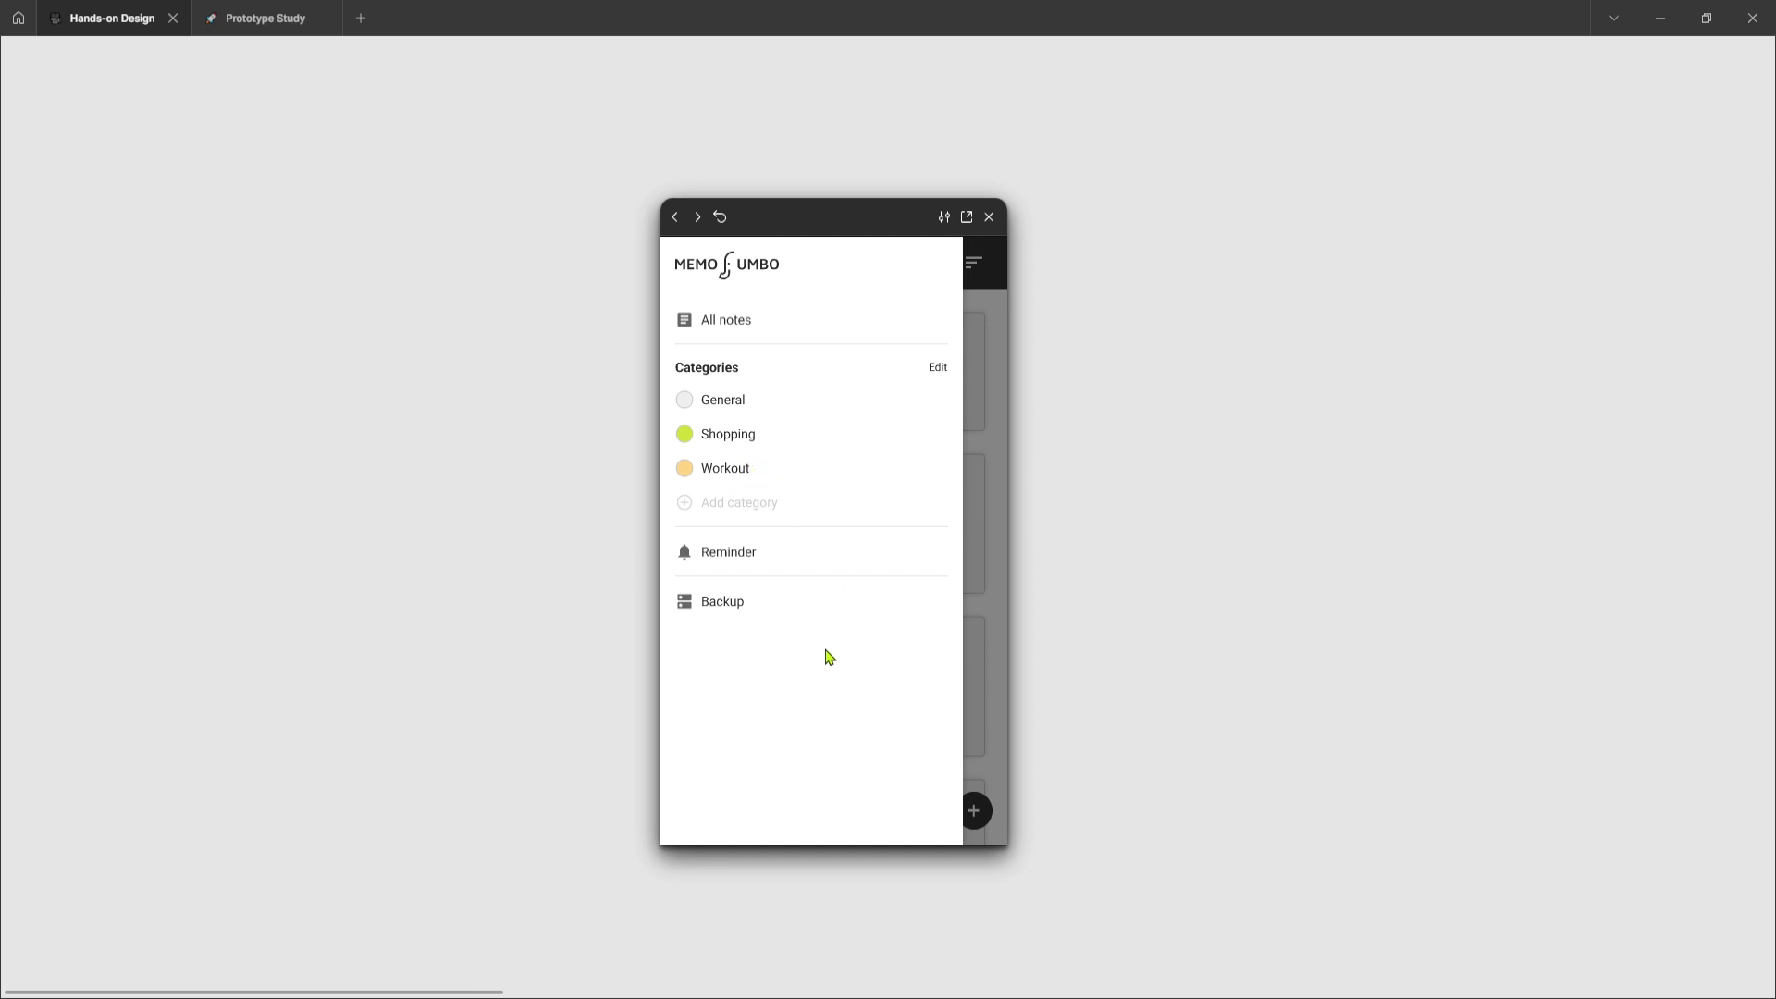
{"action": "left_click", "coordinate": [994, 585]}
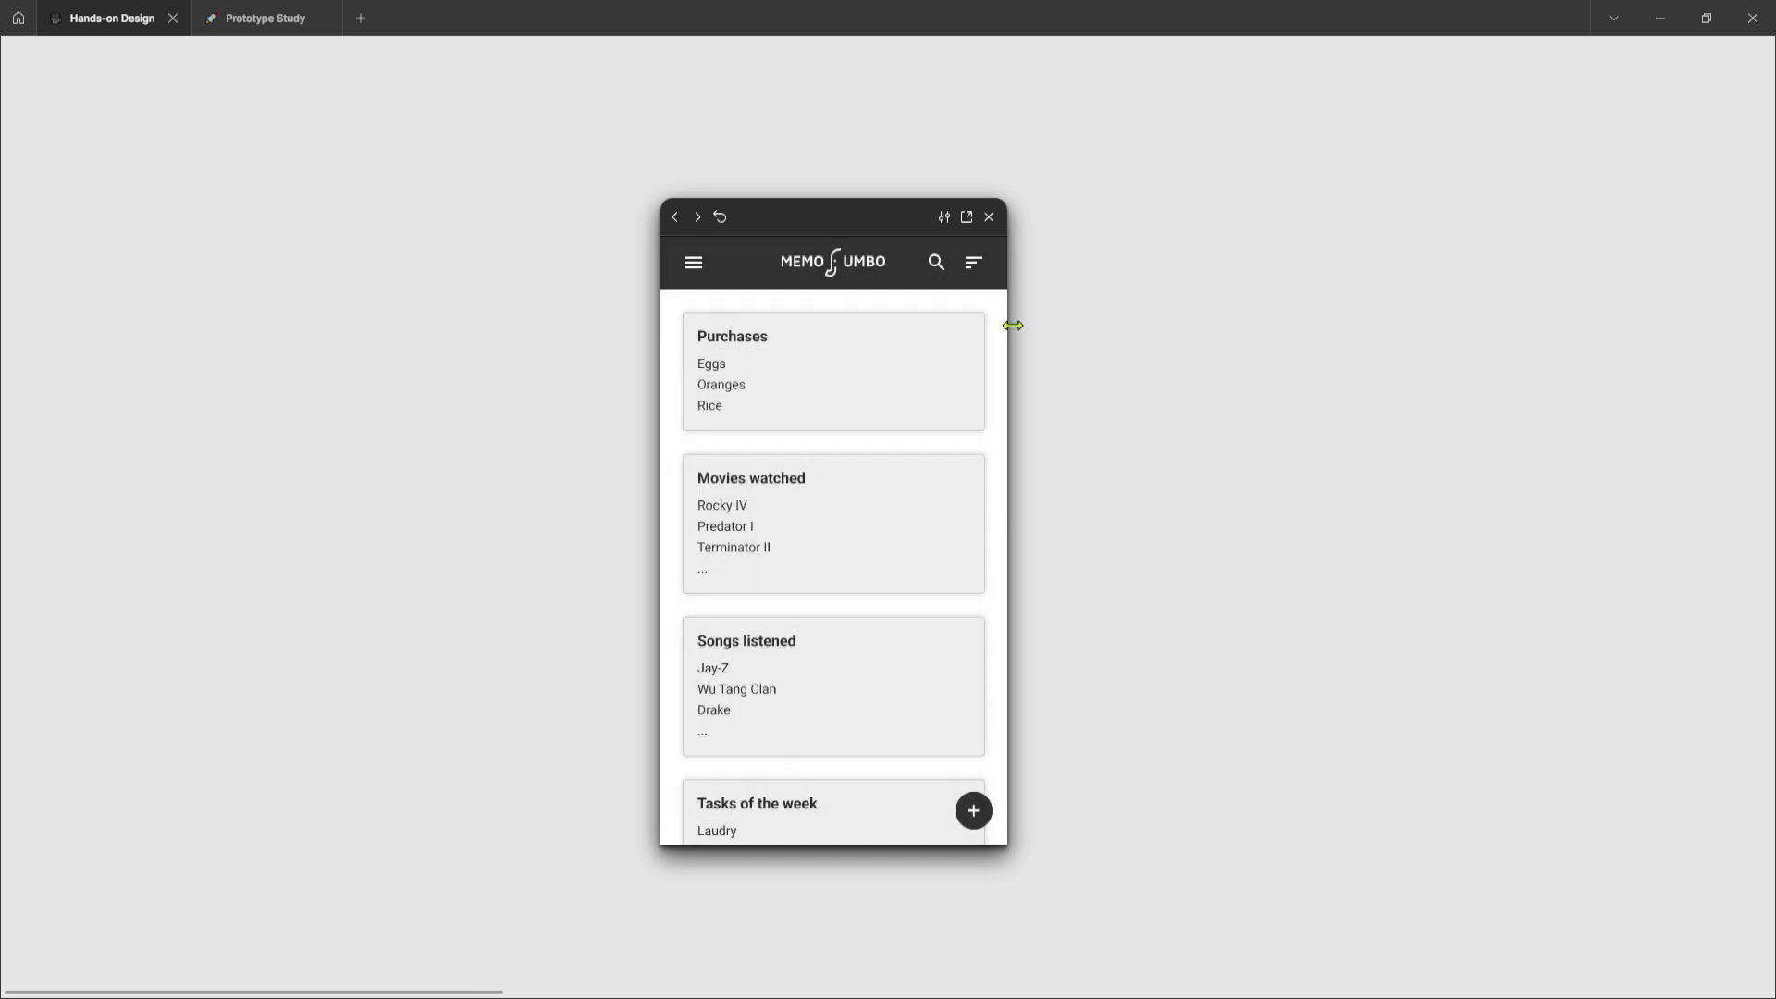
{"action": "left_click", "coordinate": [989, 218]}
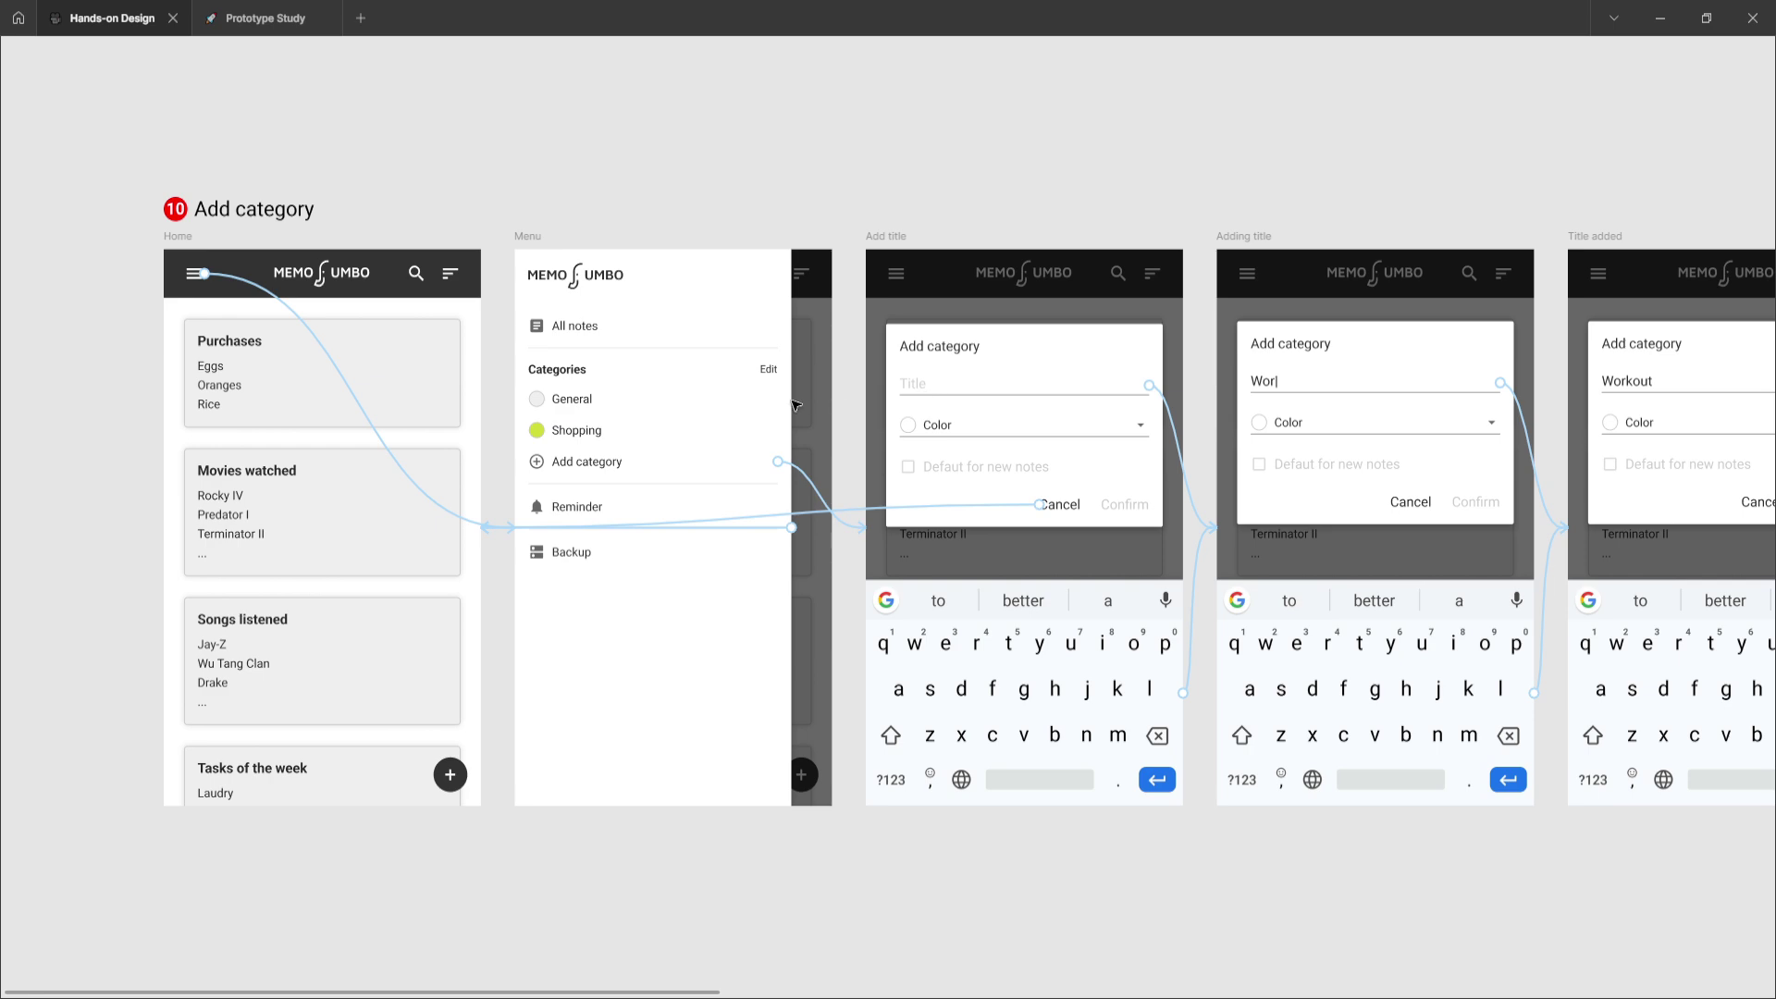
- Switch the file from prototype mode to design mode, leaving the editor interface hidden
{"action": "key", "text": "ctrl+backslash"}
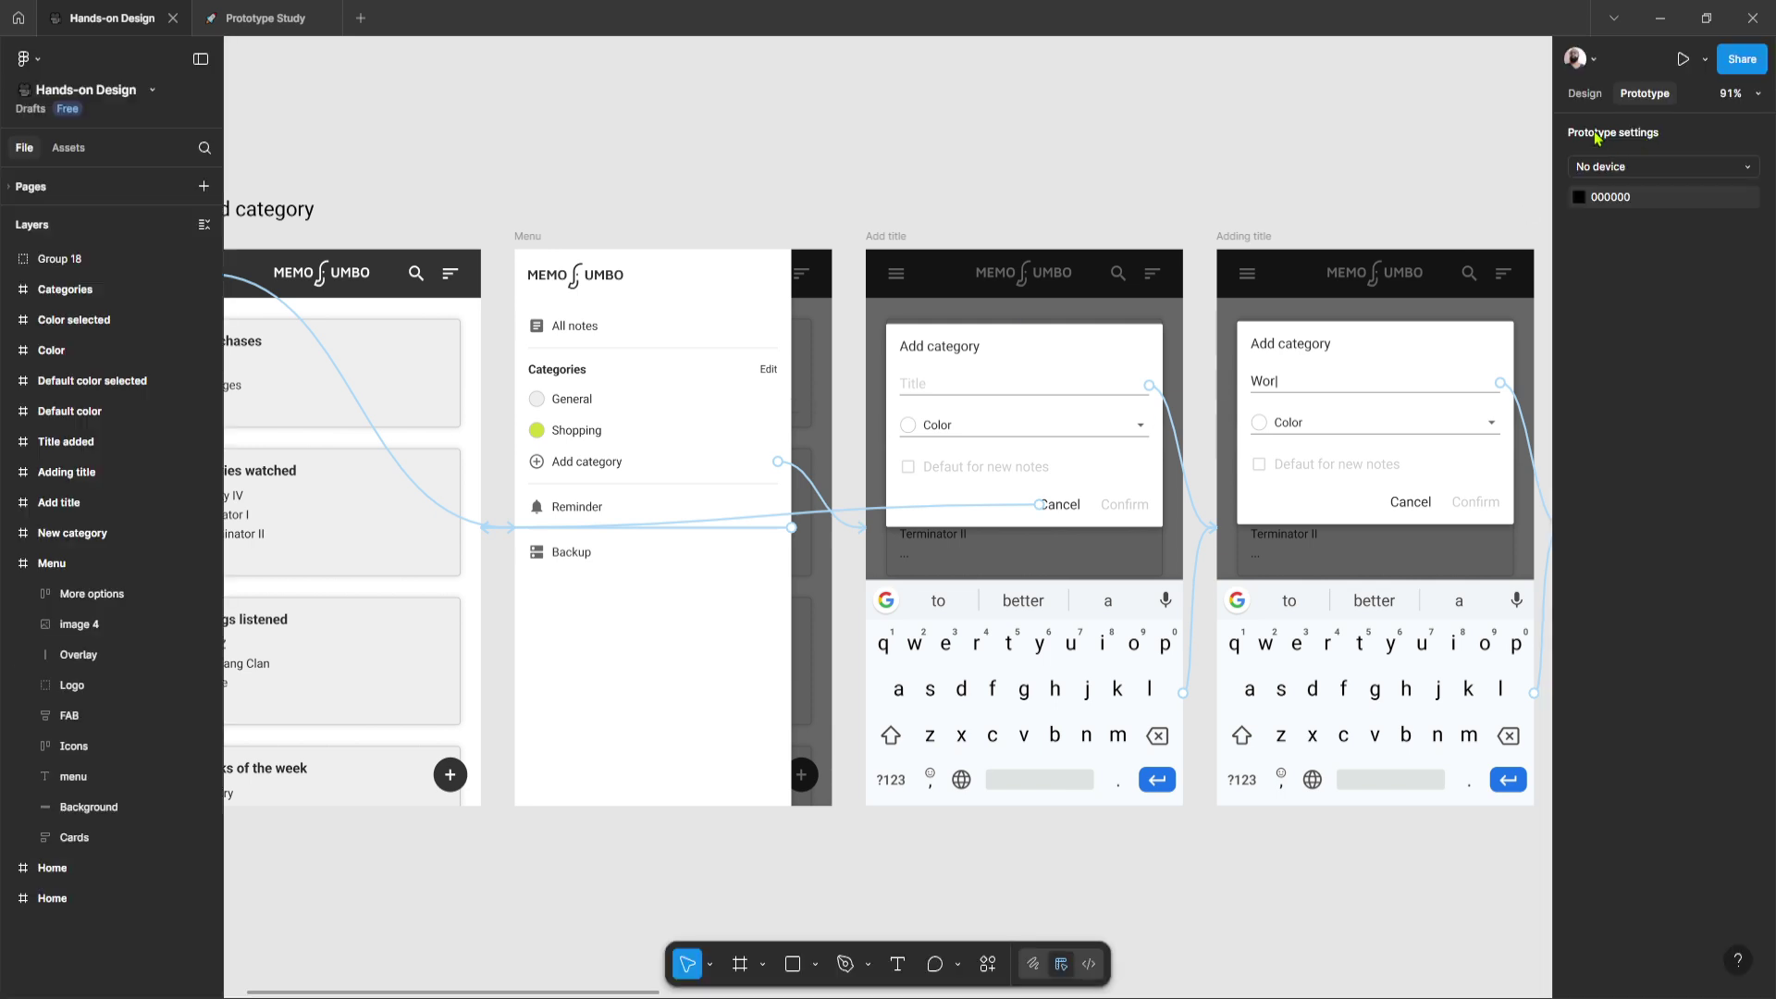
{"action": "left_click", "coordinate": [1585, 93]}
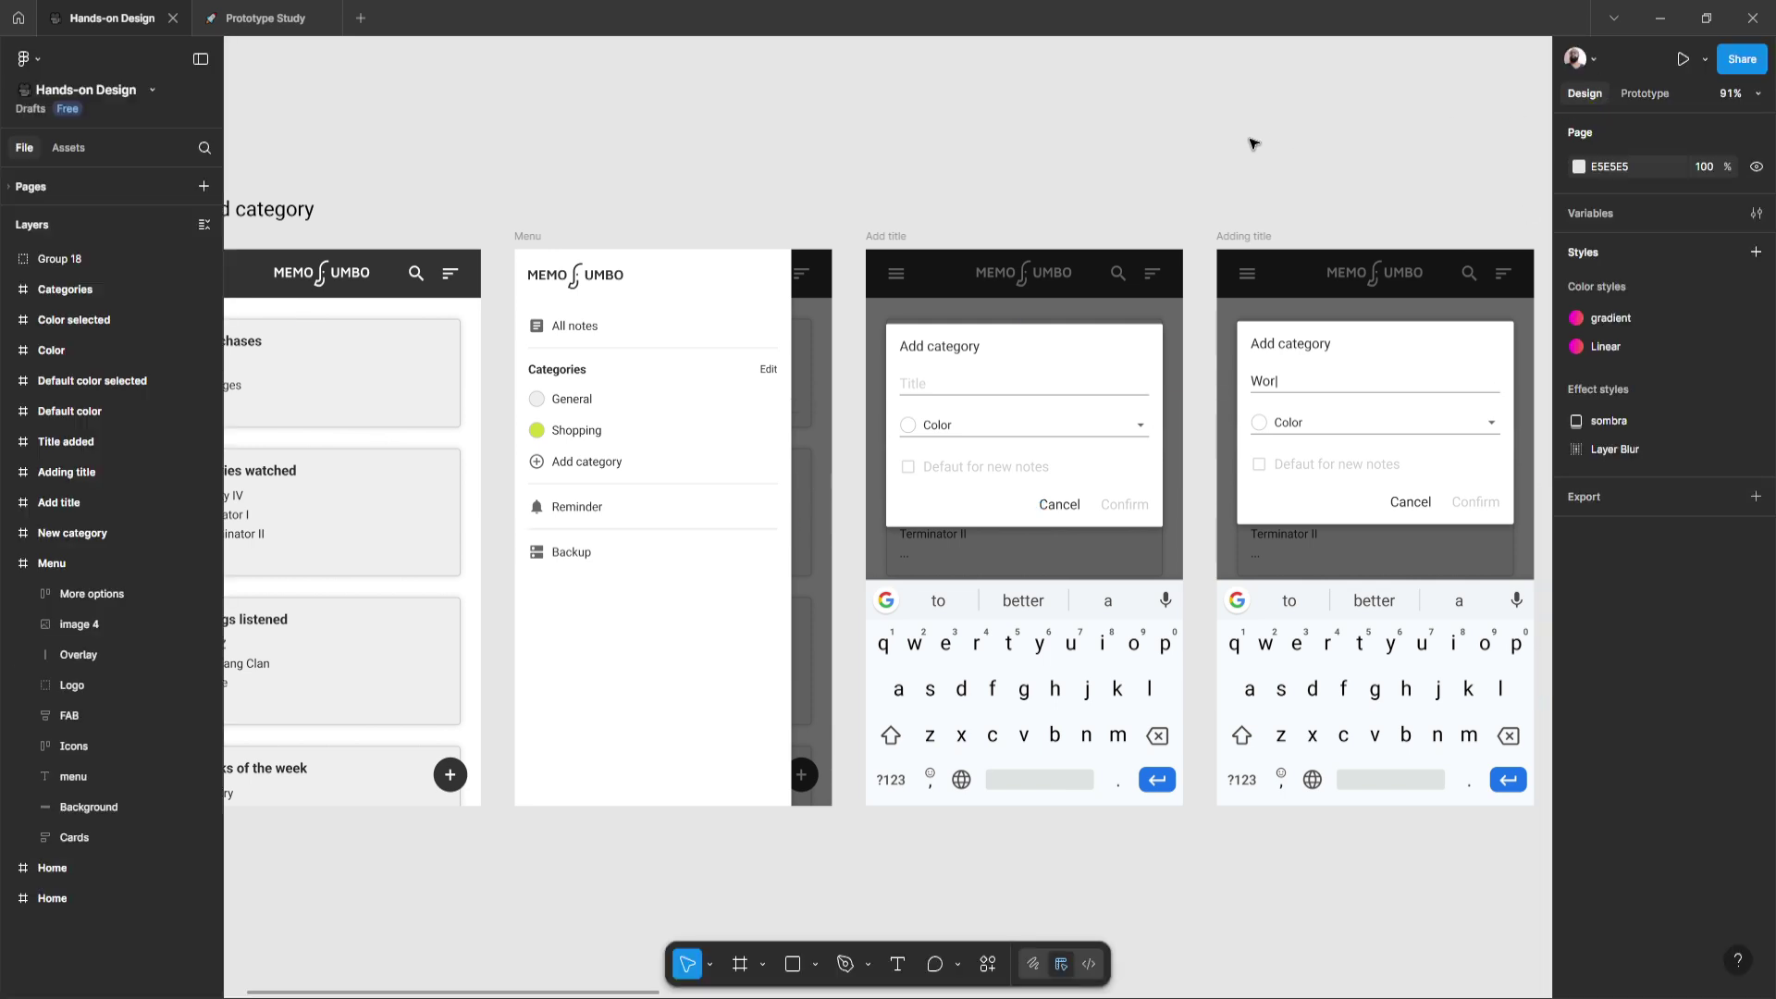
{"action": "key", "text": "ctrl+backslash"}
- Examine the Home, Menu and Add title frames of the Add category flow up close
{"action": "scroll", "coordinate": [883, 202], "scroll_direction": "left", "scroll_amount": 5}
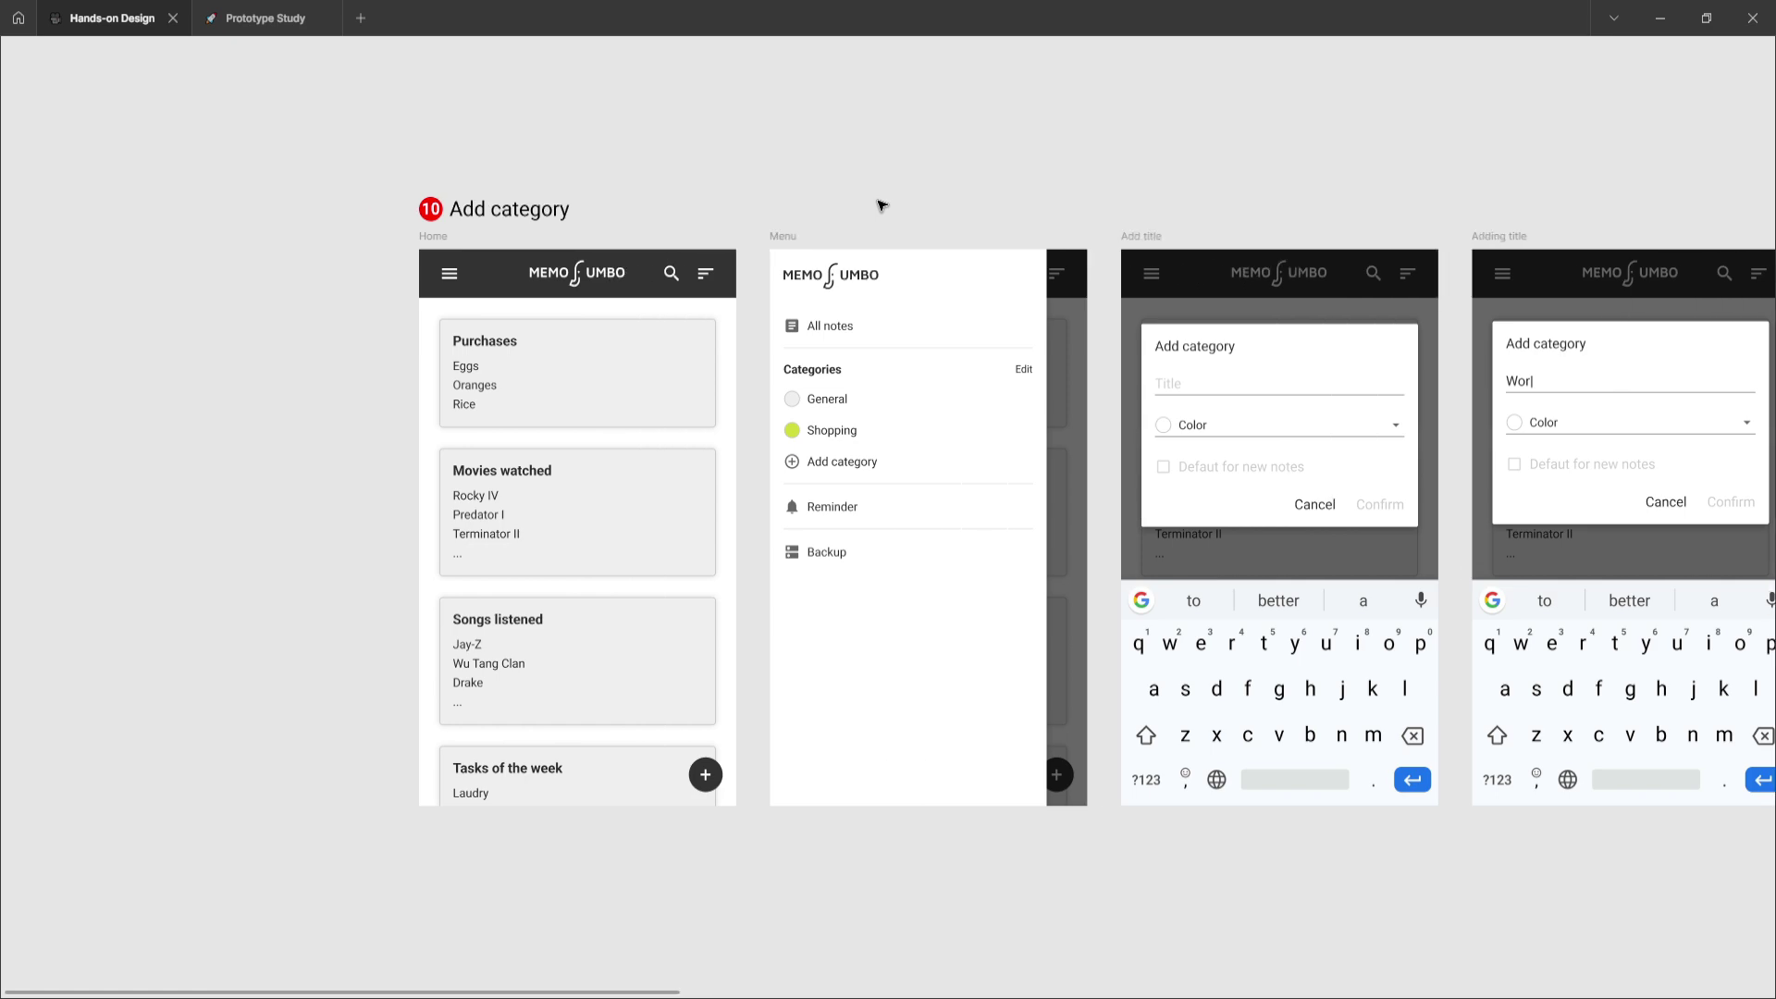
{"action": "scroll", "coordinate": [611, 324], "scroll_direction": "up", "scroll_amount": 2}
{"action": "scroll", "coordinate": [610, 324], "scroll_direction": "up", "scroll_amount": 1}
{"action": "scroll", "coordinate": [610, 326], "scroll_direction": "down", "scroll_amount": 2}
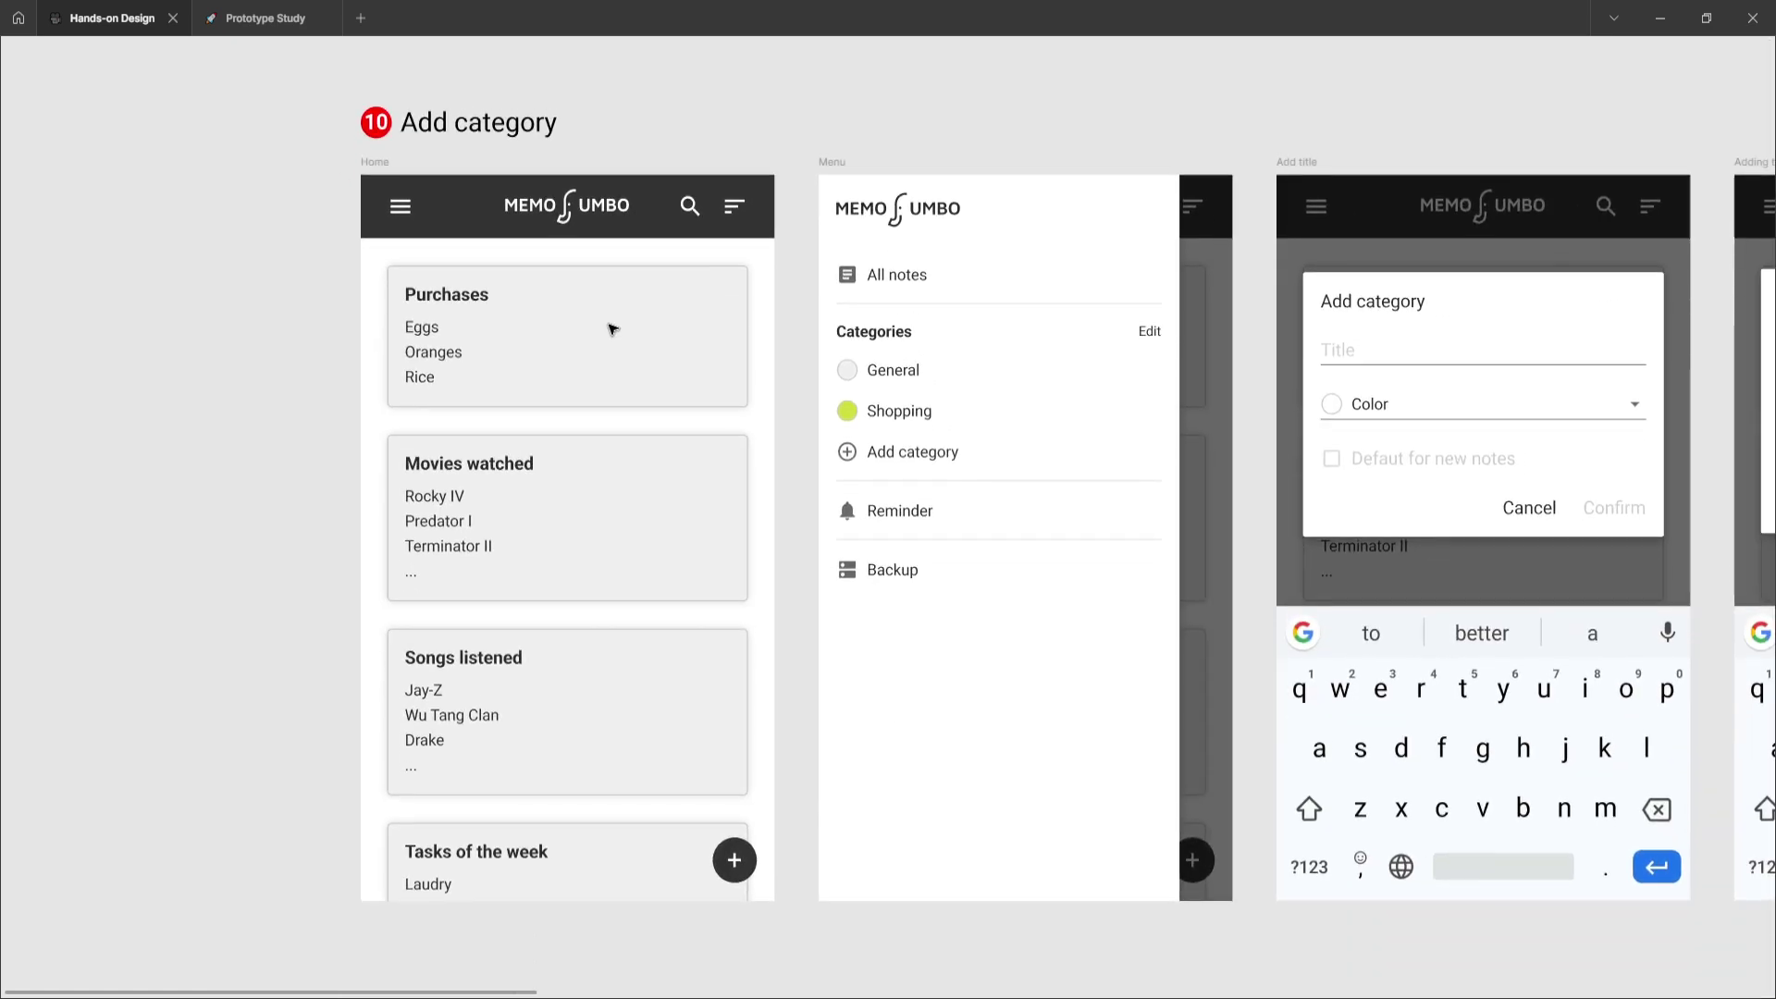
{"action": "scroll", "coordinate": [574, 349], "scroll_direction": "up", "scroll_amount": 1}
{"action": "scroll", "coordinate": [572, 350], "scroll_direction": "down", "scroll_amount": 2}
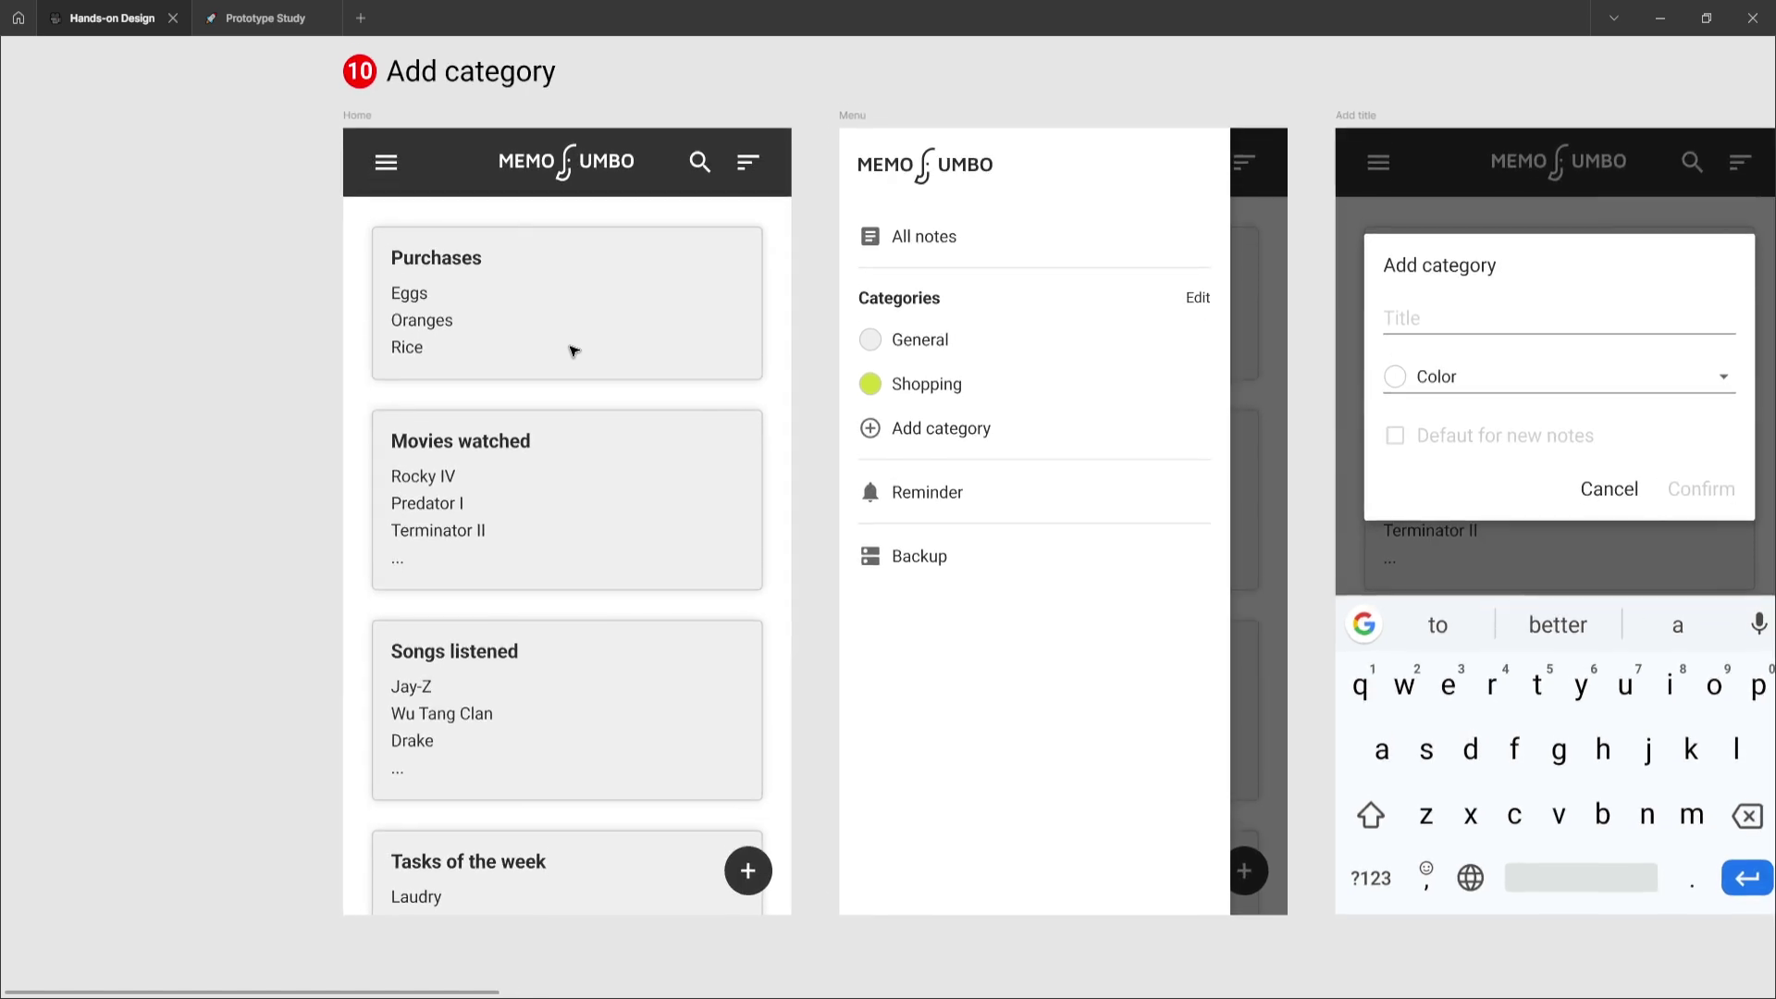
{"action": "scroll", "coordinate": [574, 350], "scroll_direction": "up", "scroll_amount": 2}
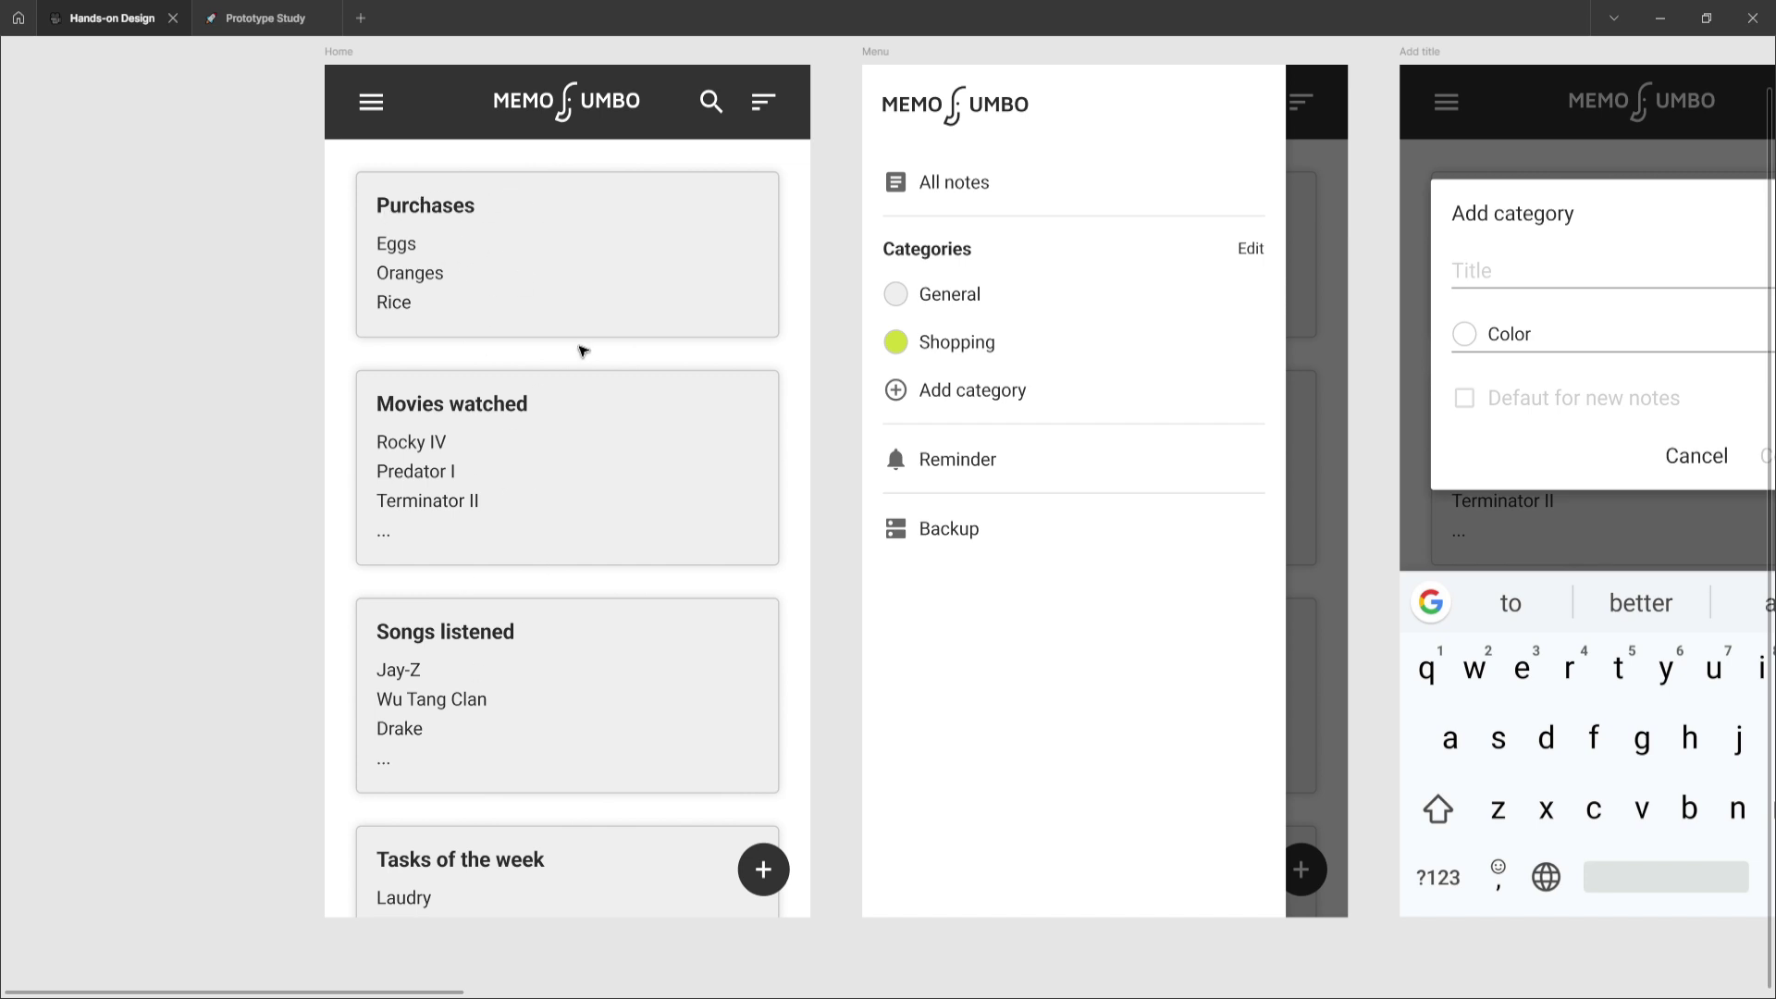
{"action": "scroll", "coordinate": [389, 173], "scroll_direction": "up", "scroll_amount": 1}
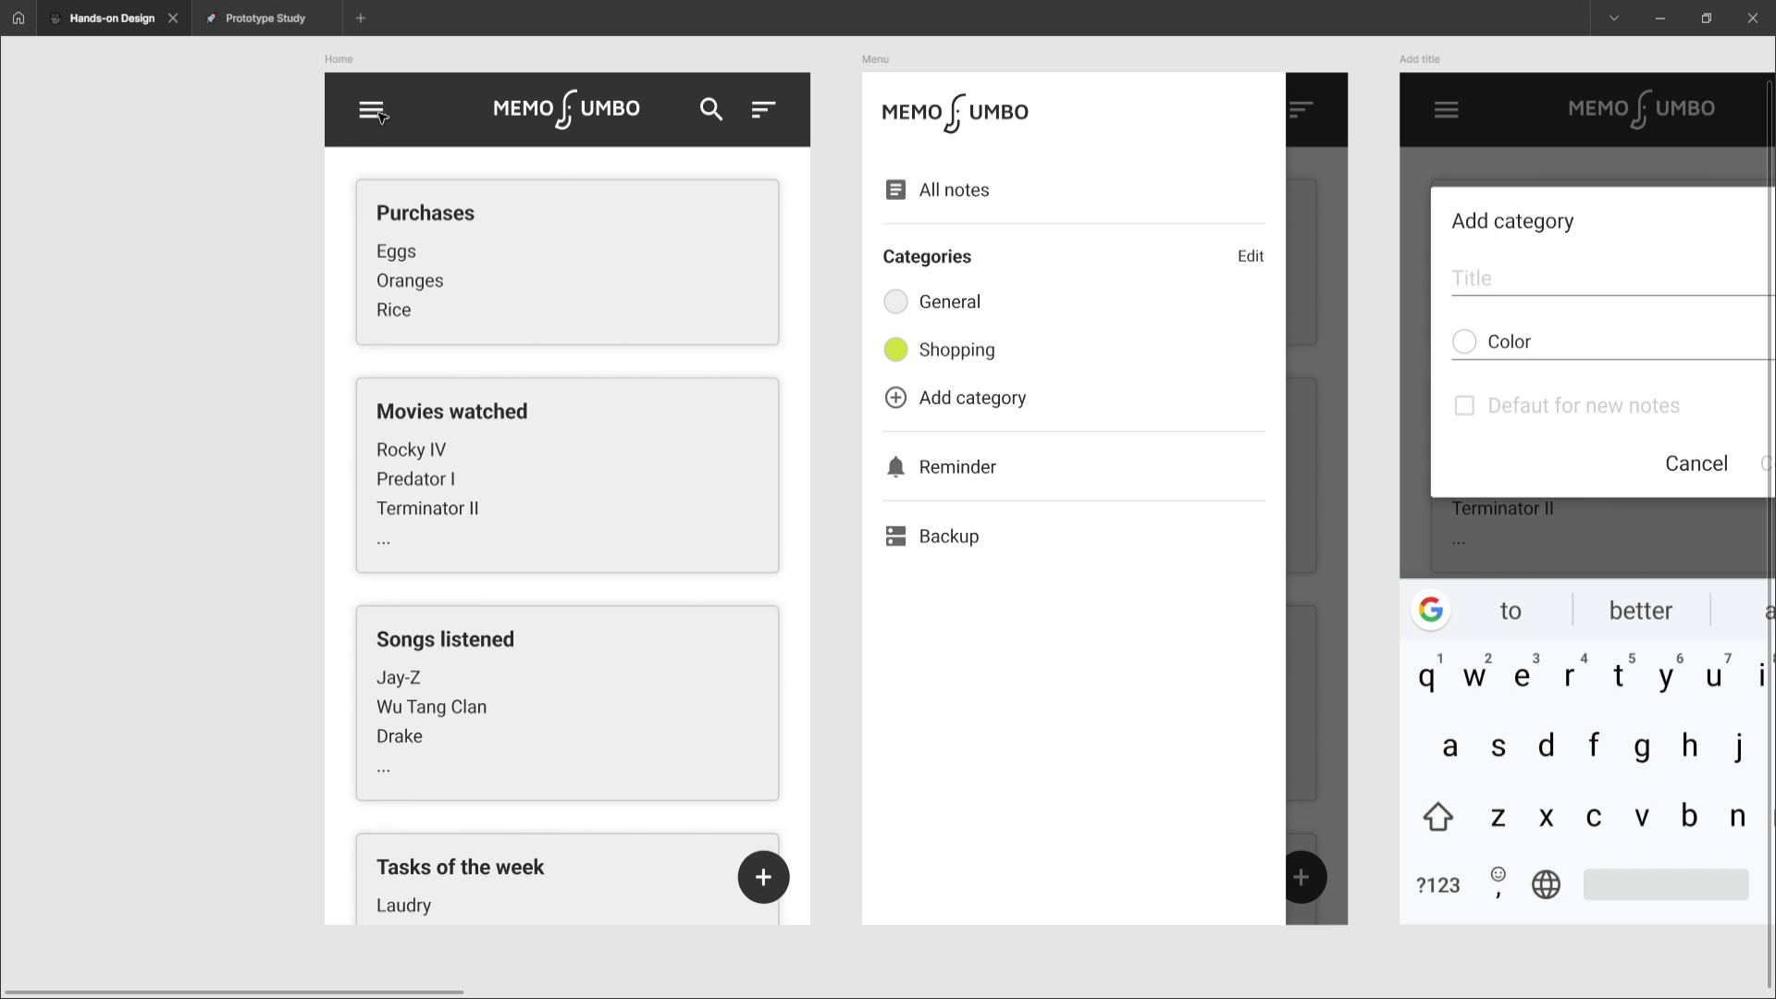
{"action": "scroll", "coordinate": [380, 113], "scroll_direction": "right", "scroll_amount": 5}
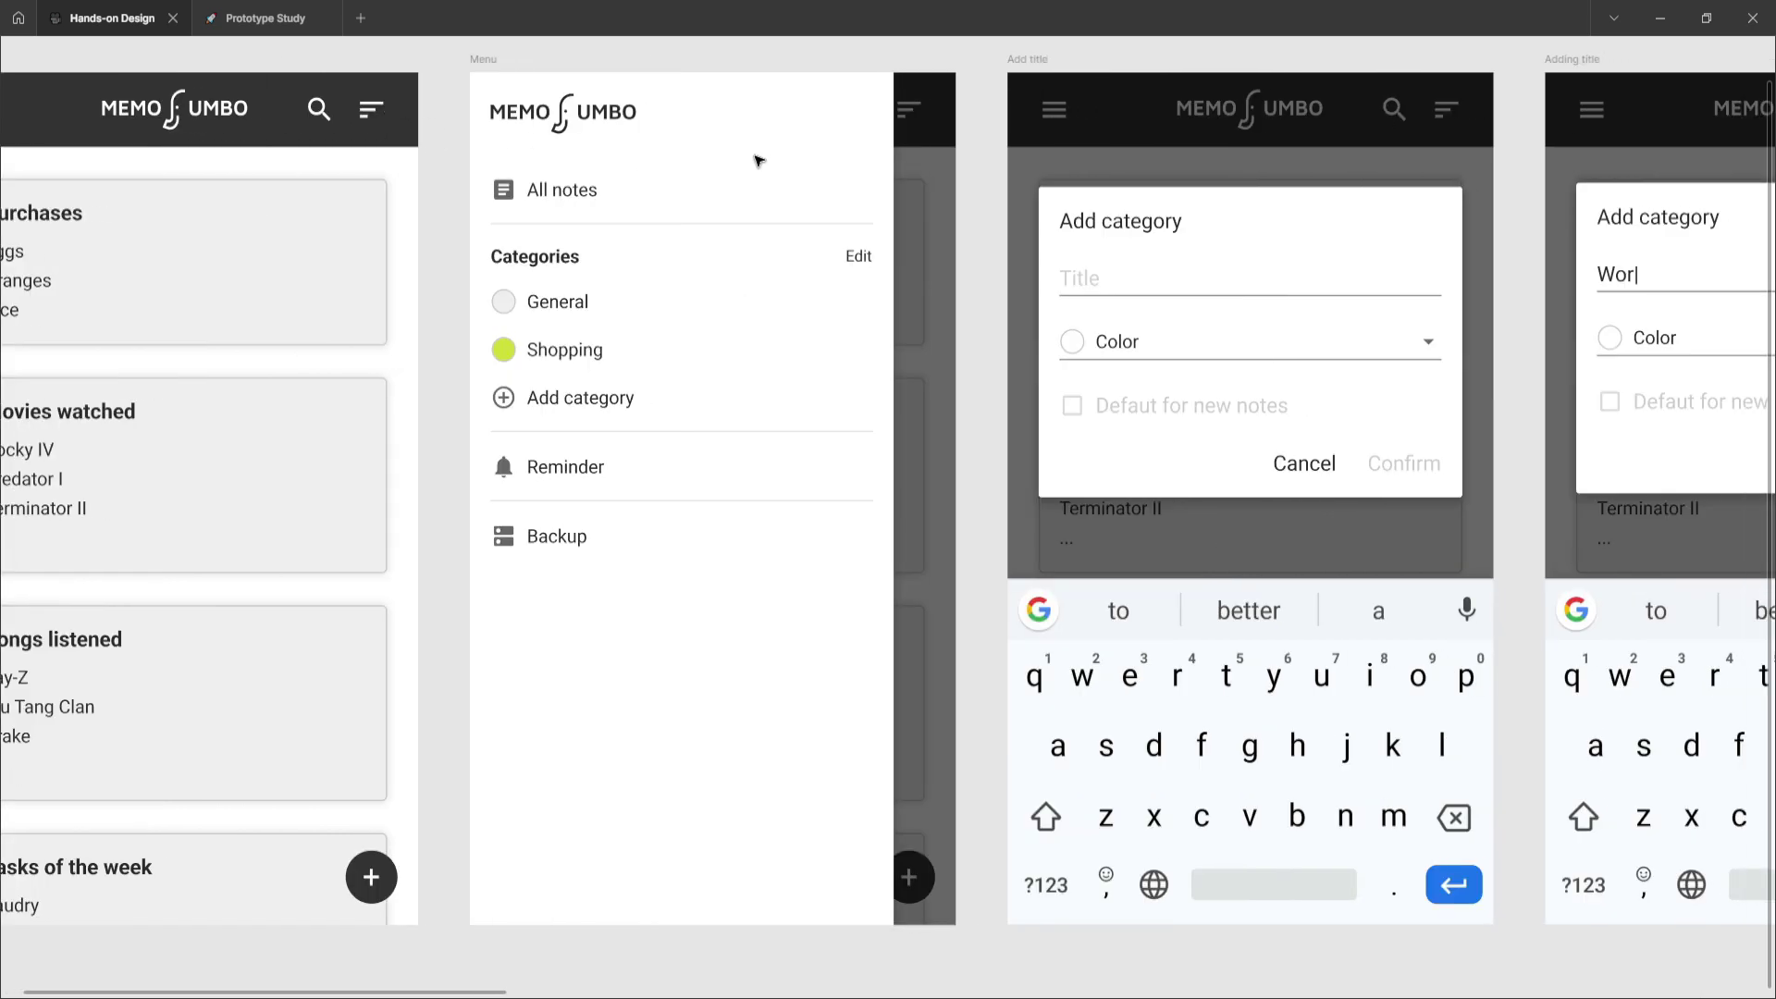
{"action": "scroll", "coordinate": [807, 166], "scroll_direction": "down", "scroll_amount": 3}
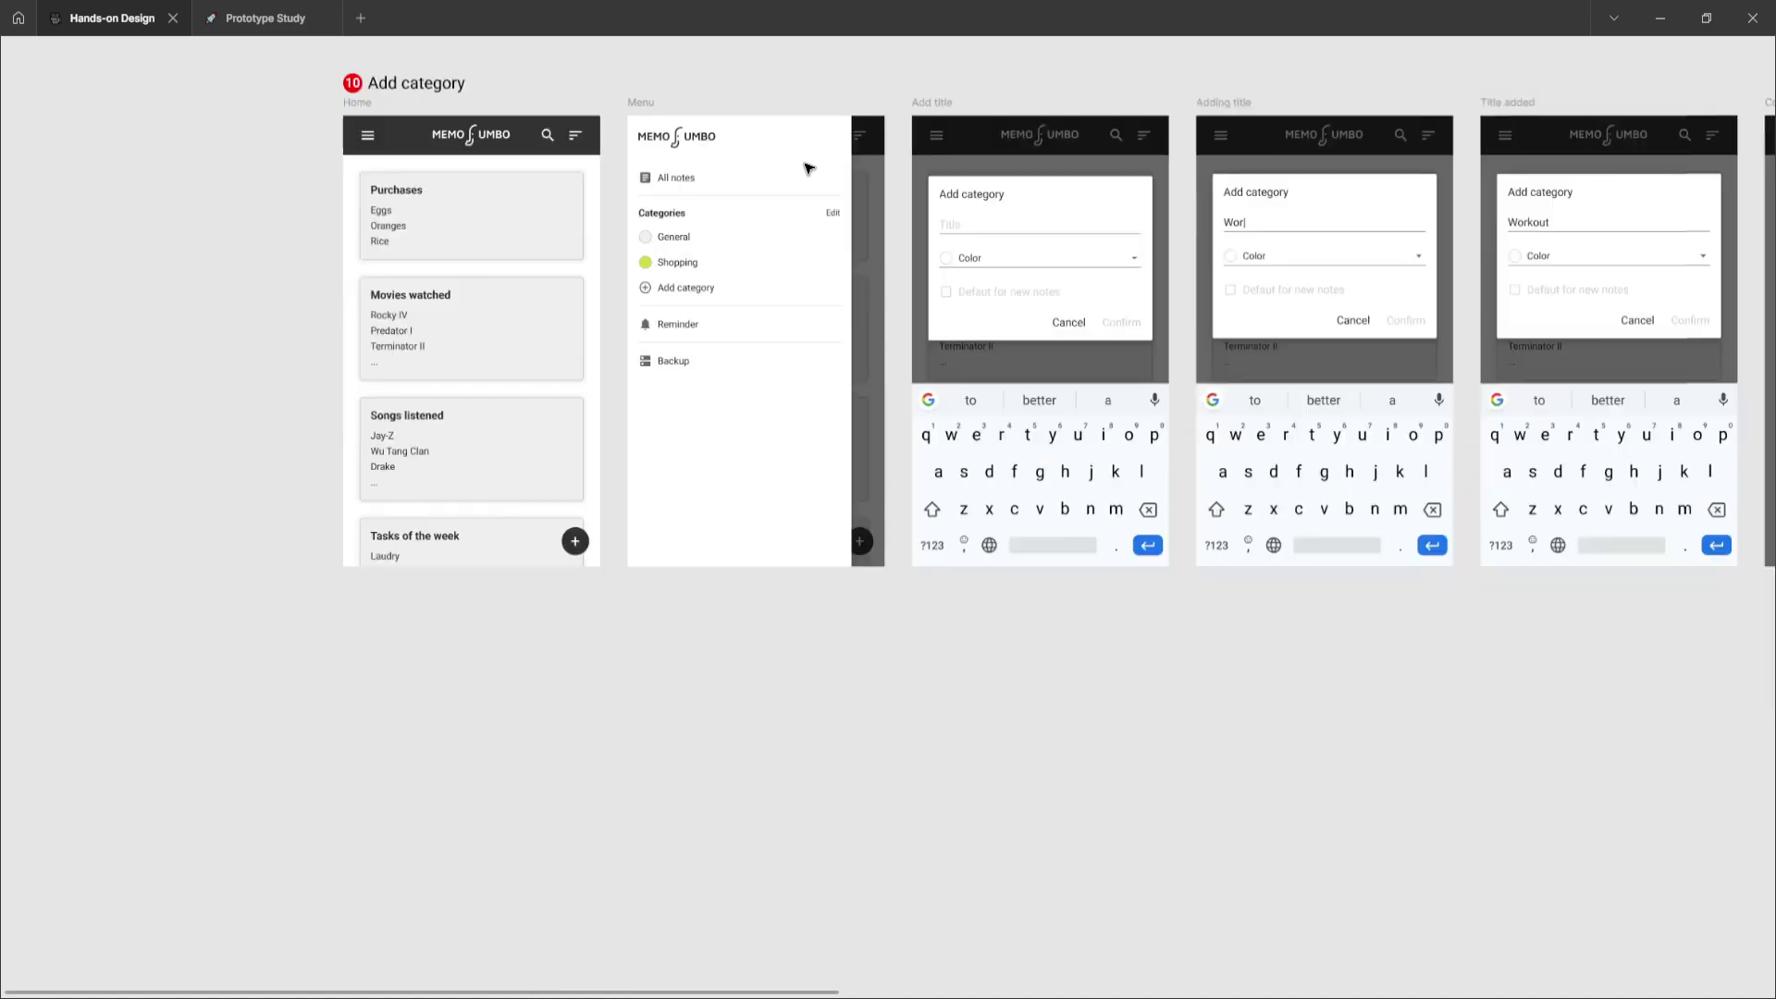
{"action": "left_click", "coordinate": [755, 175]}
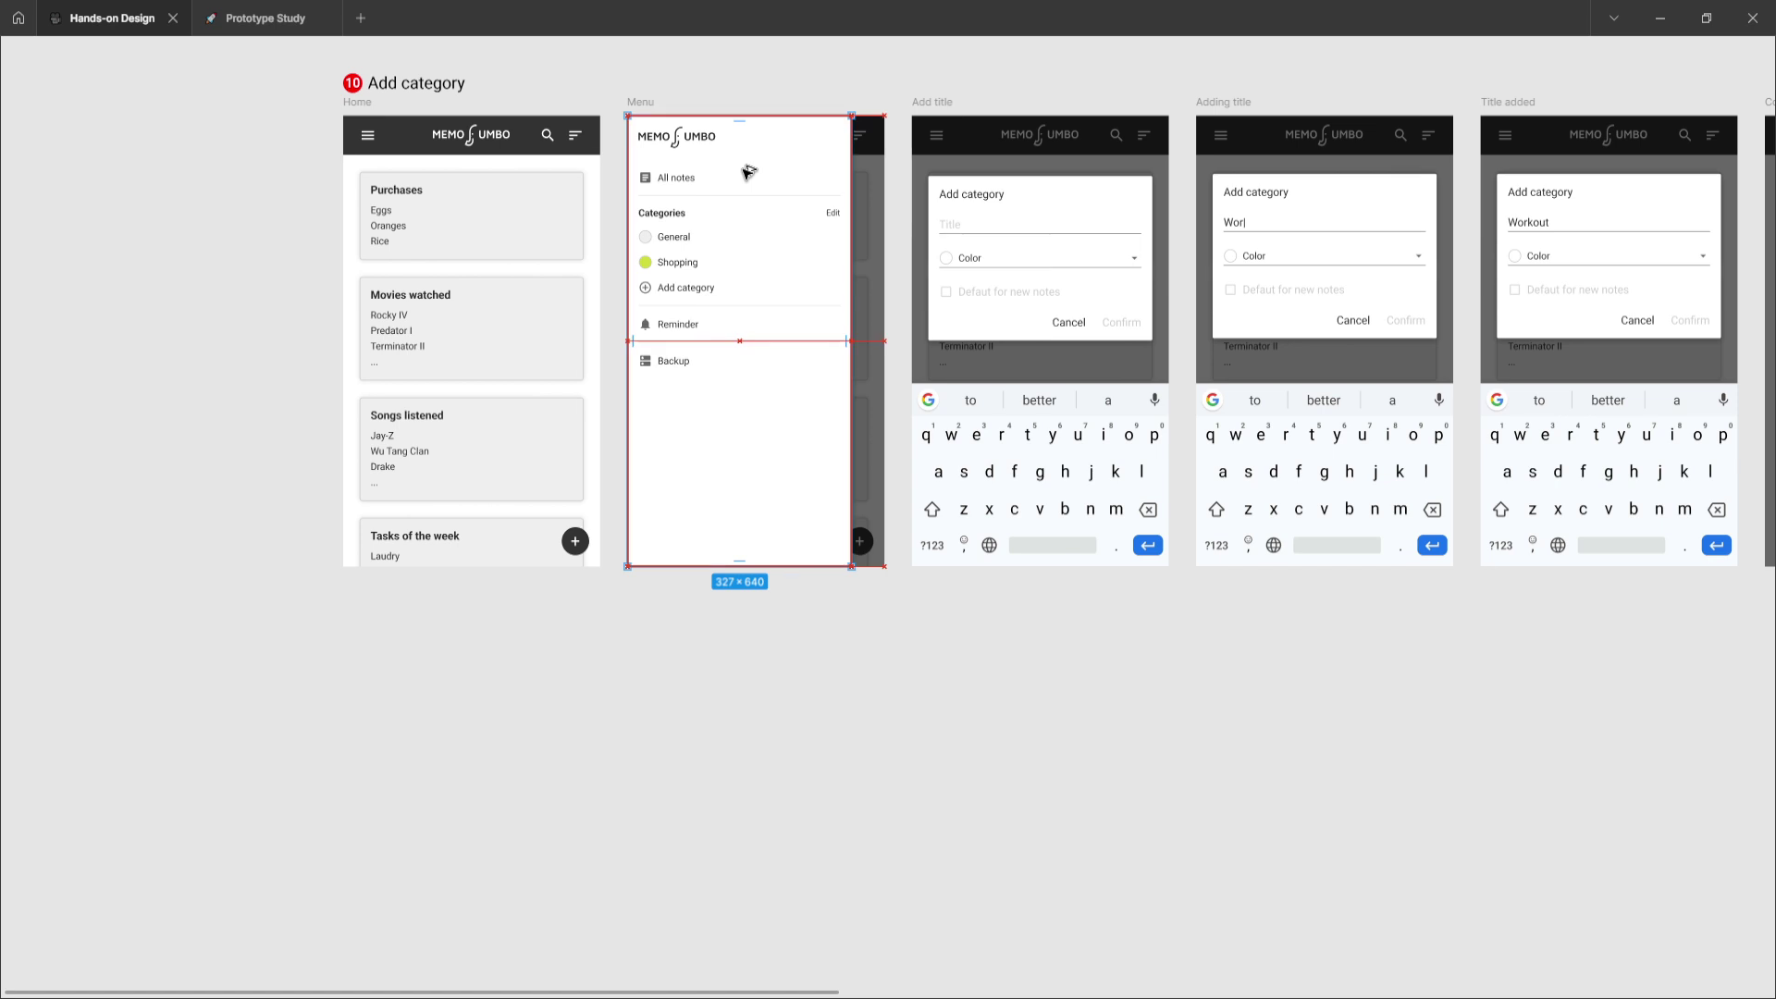
{"action": "left_click", "coordinate": [738, 71]}
{"action": "left_click", "coordinate": [703, 133]}
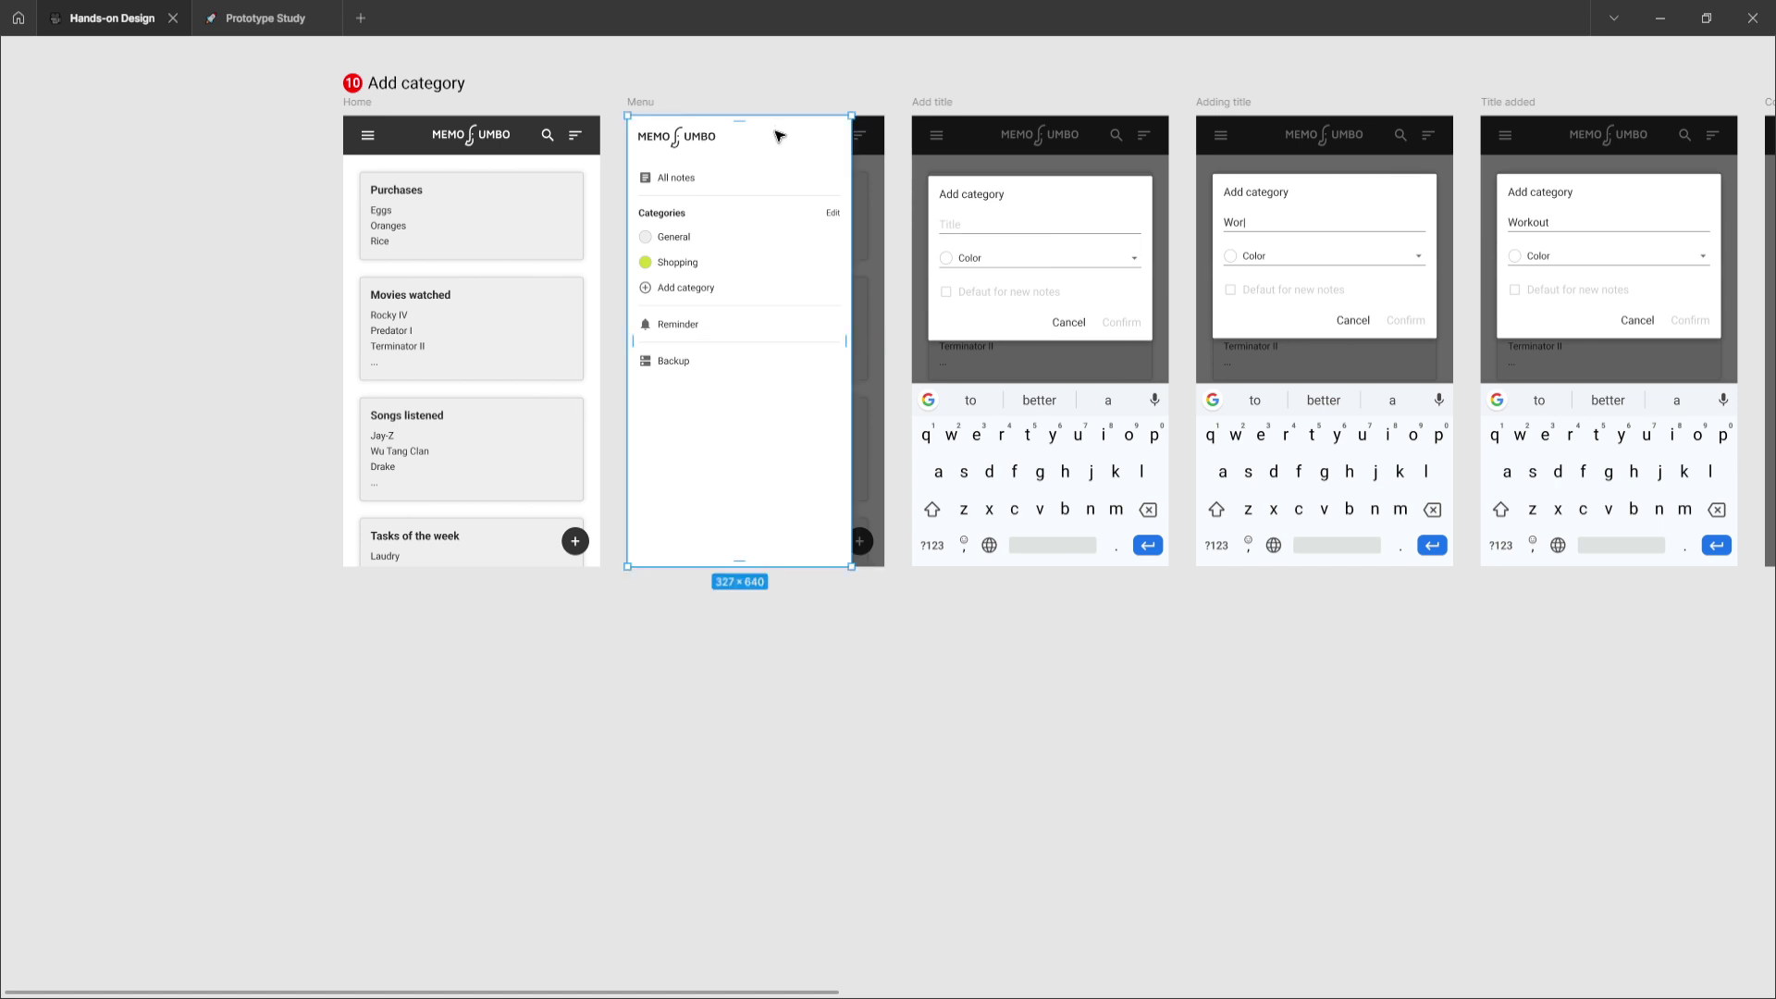
{"action": "left_click_drag", "start_coordinate": [781, 134], "coordinate": [733, 714]}
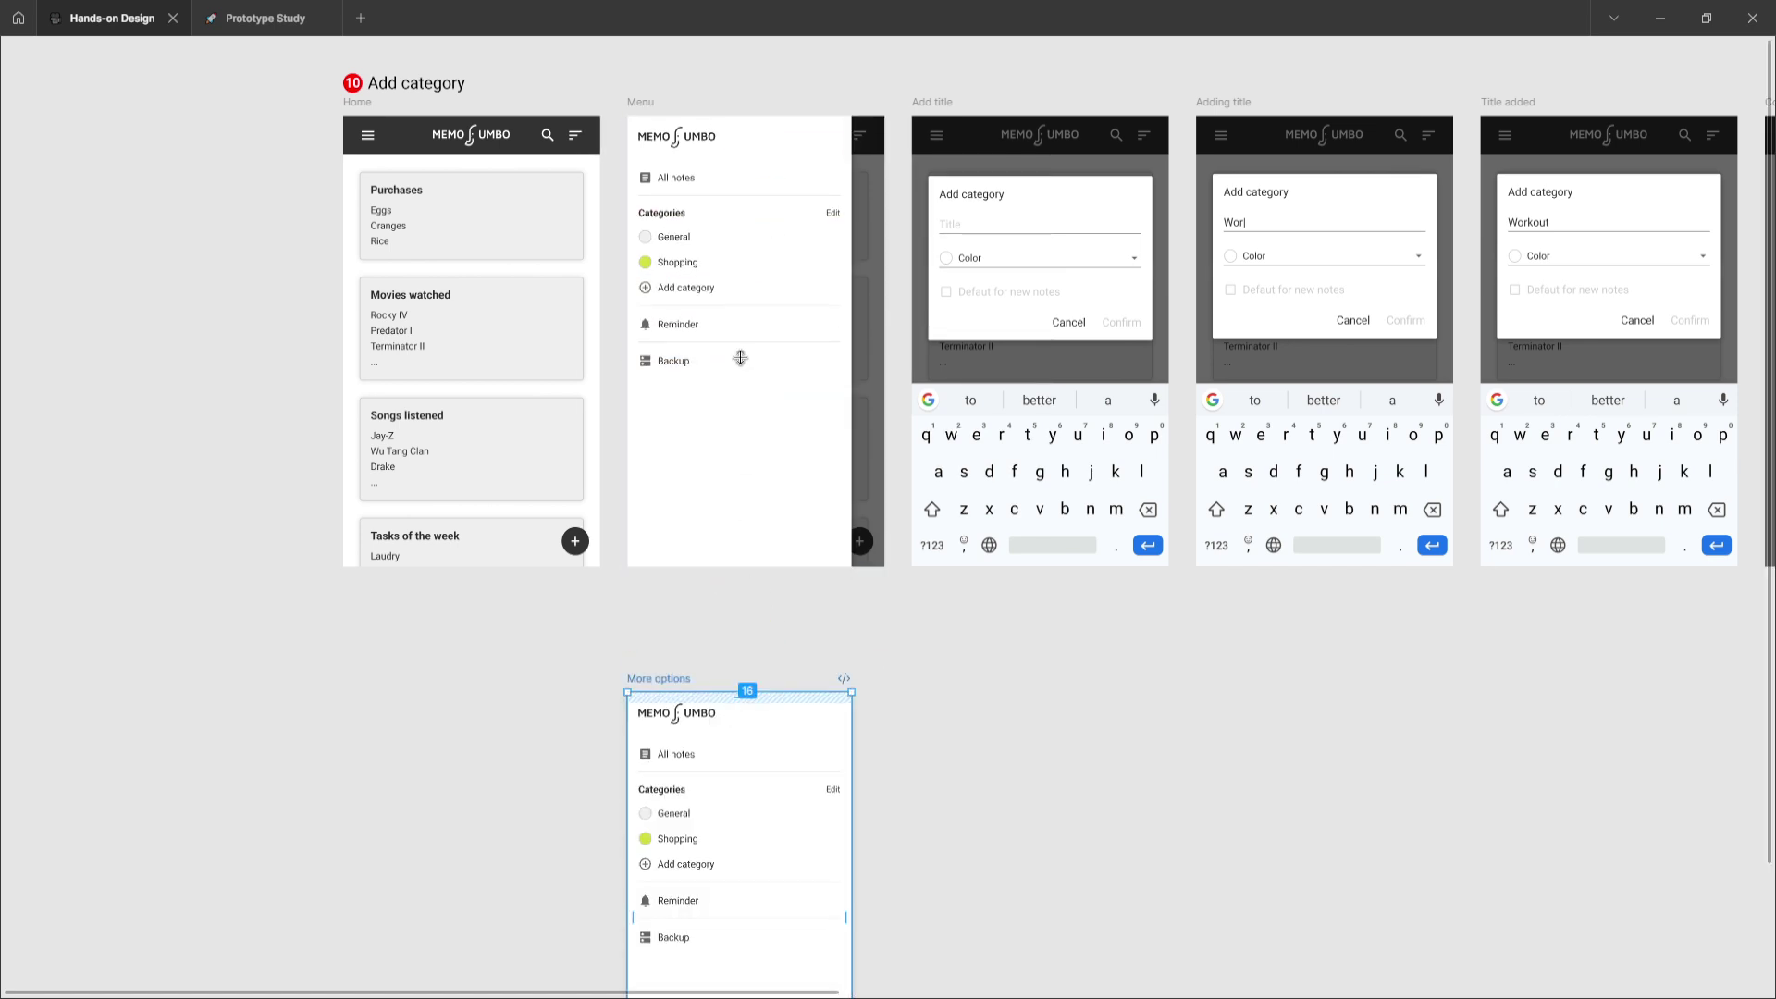
{"action": "key", "text": "ctrl+z"}
- Duplicate the Menu frame below the original and move the copy's More options panel out onto the canvas beside it
{"action": "left_click_drag", "start_coordinate": [642, 99], "coordinate": [647, 704]}
{"action": "scroll", "coordinate": [694, 602], "scroll_direction": "down", "scroll_amount": 3}
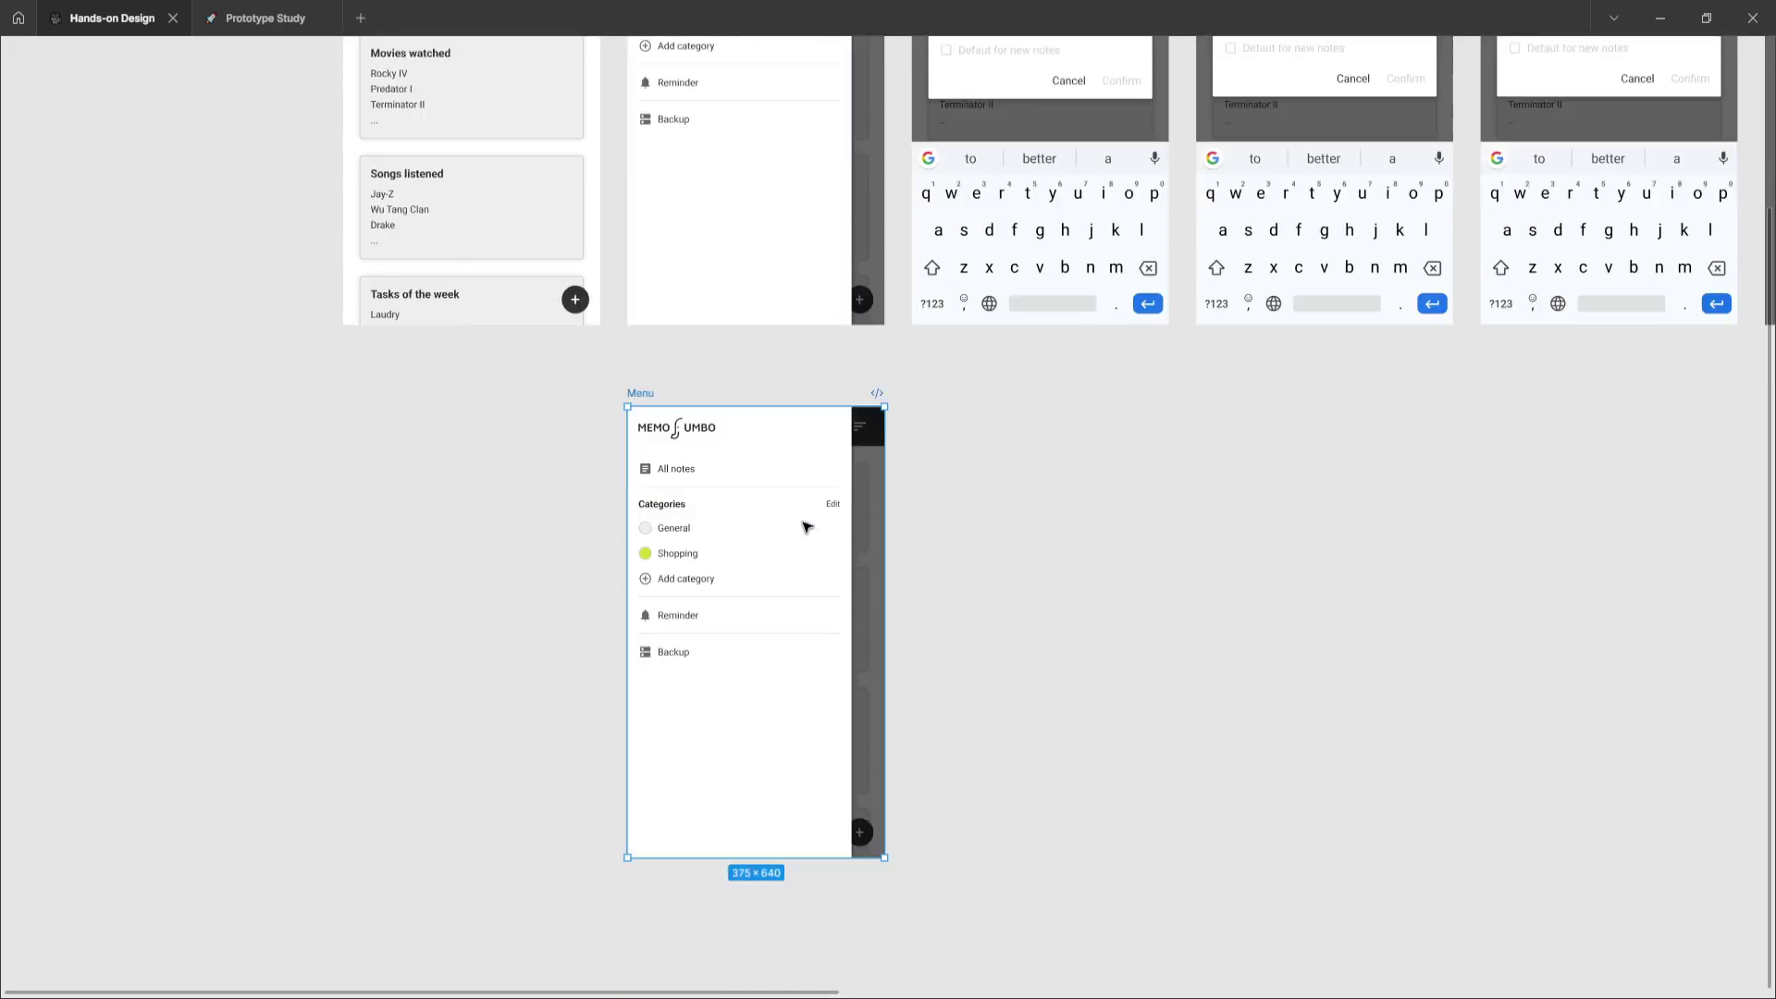
{"action": "left_click", "coordinate": [818, 470]}
{"action": "left_click_drag", "start_coordinate": [789, 496], "coordinate": [491, 508]}
{"action": "key", "text": "Delete"}
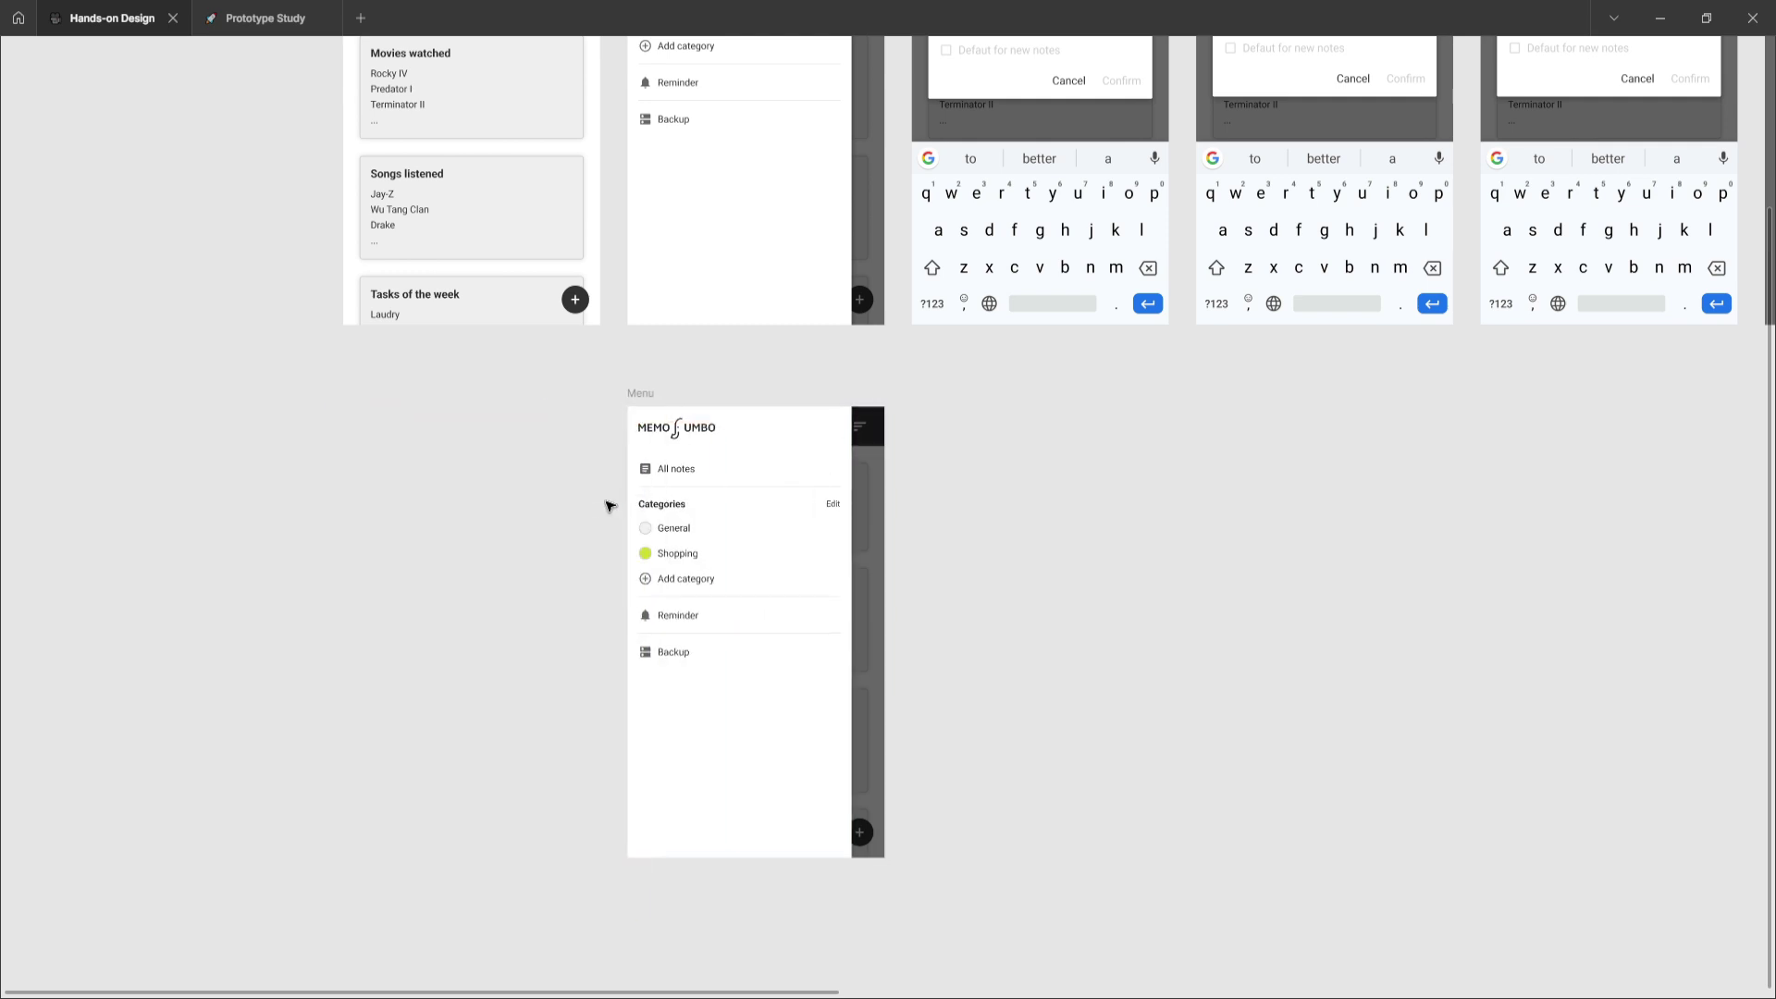
{"action": "left_click", "coordinate": [777, 523]}
{"action": "left_click_drag", "start_coordinate": [778, 558], "coordinate": [500, 558]}
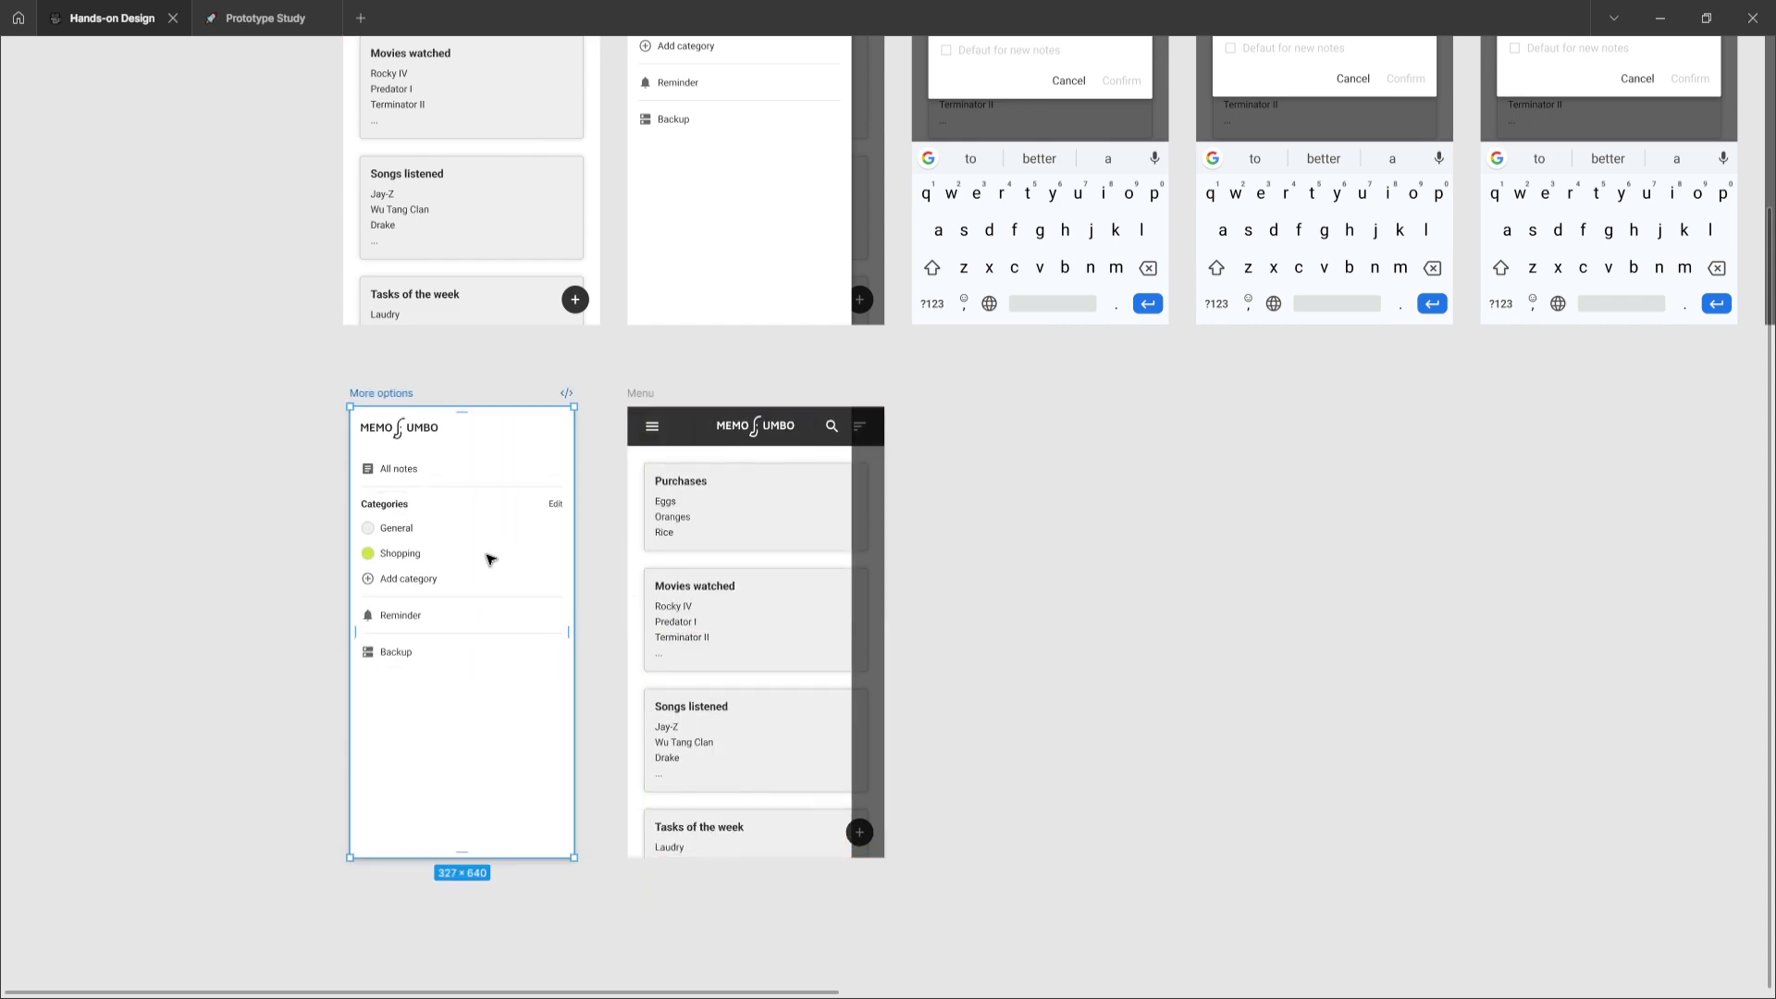
- Inspect the All notes, Categories, General and Shopping rows of the detached More options panel one by one
{"action": "scroll", "coordinate": [429, 575], "scroll_direction": "up", "scroll_amount": 3}
{"action": "scroll", "coordinate": [429, 571], "scroll_direction": "left", "scroll_amount": 2}
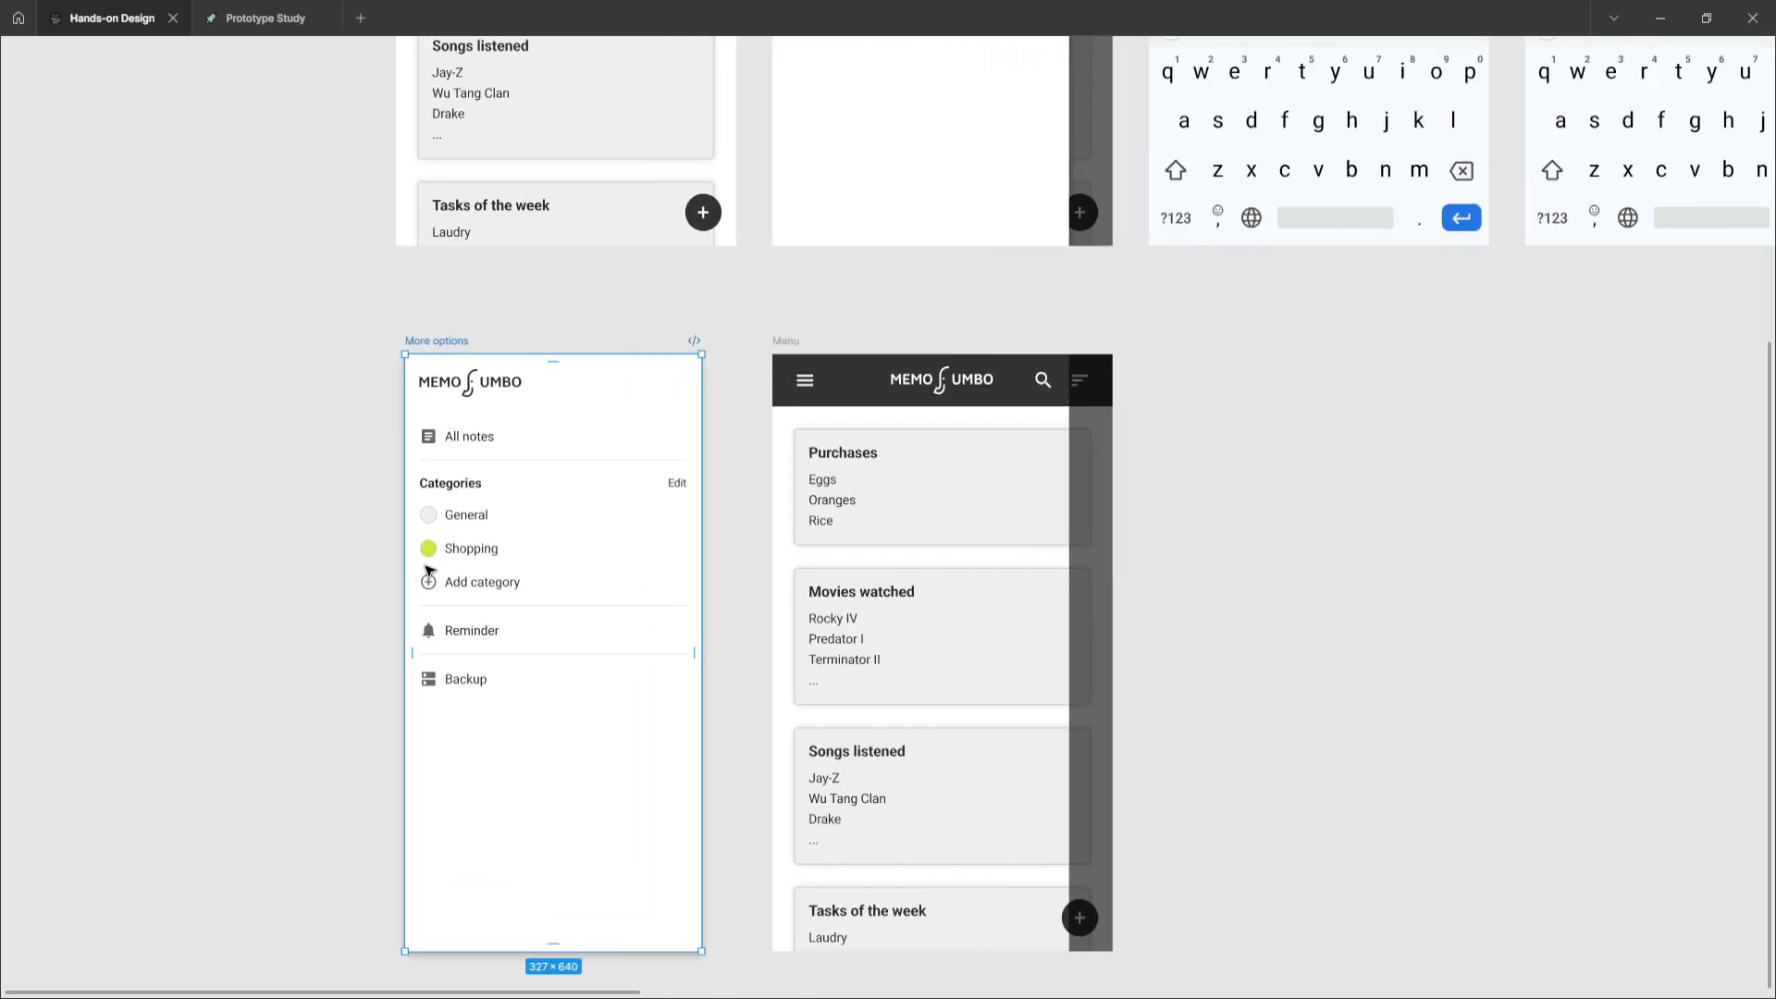
{"action": "scroll", "coordinate": [476, 534], "scroll_direction": "up", "scroll_amount": 2}
{"action": "scroll", "coordinate": [473, 531], "scroll_direction": "down", "scroll_amount": 1}
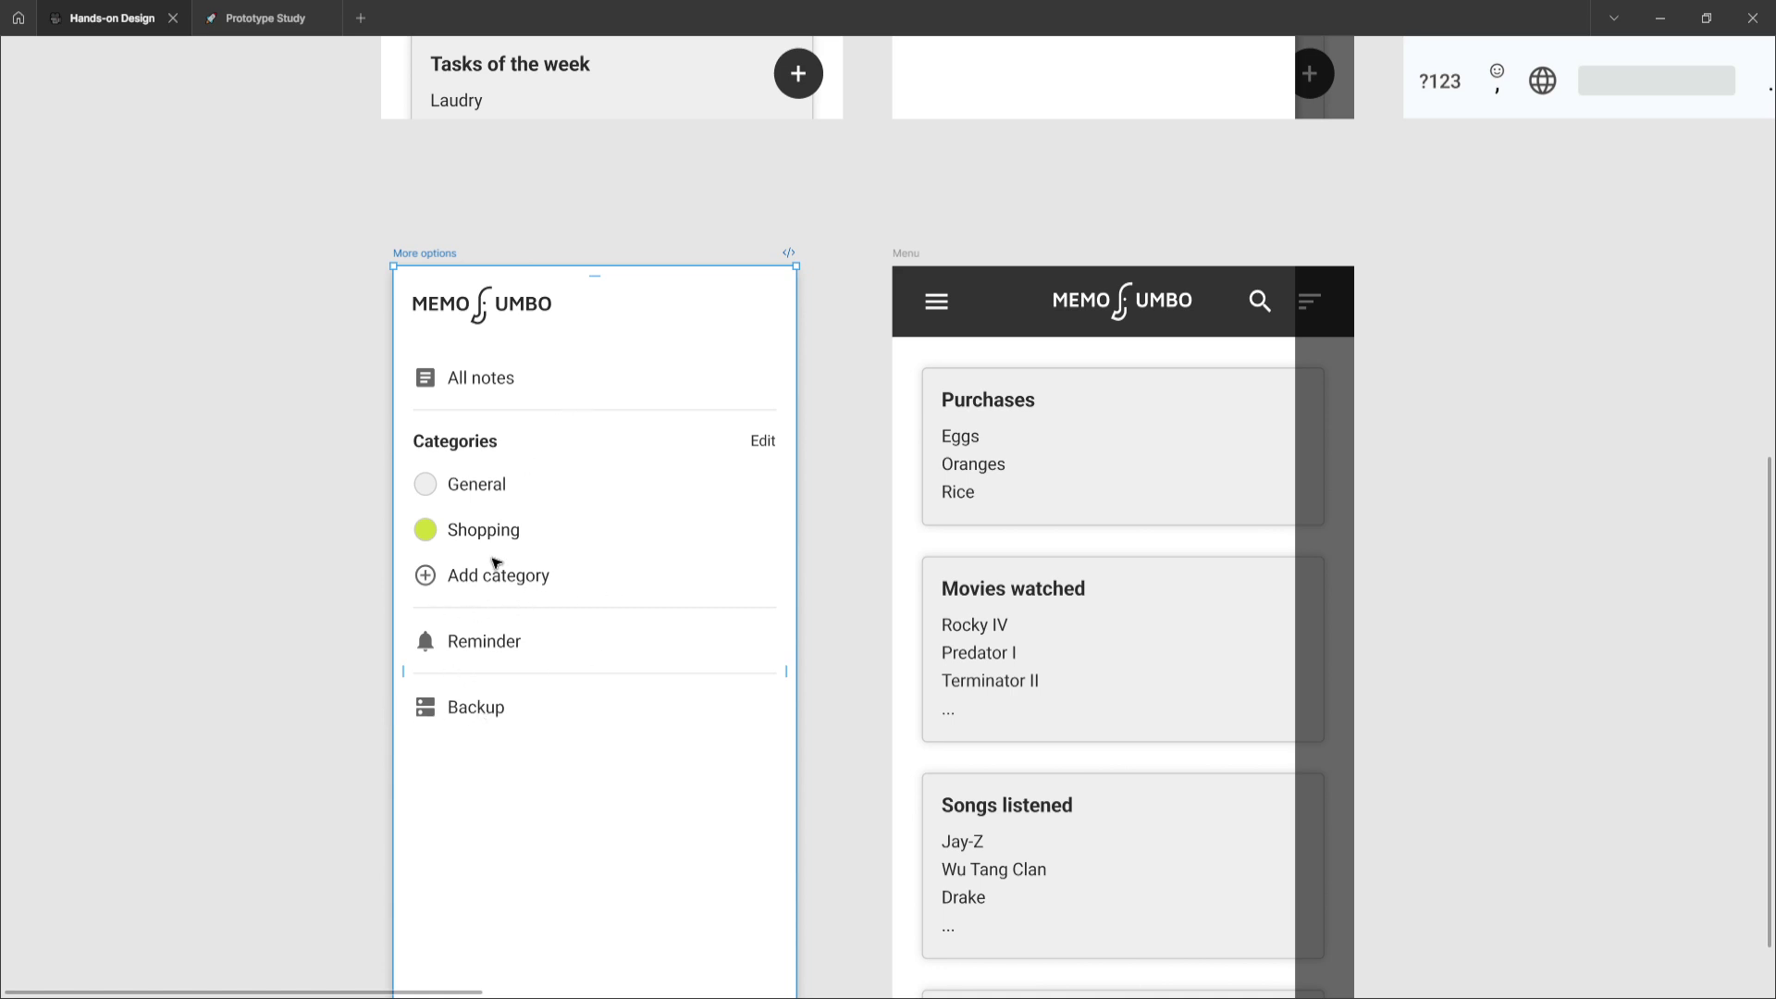
{"action": "double_click", "coordinate": [493, 378]}
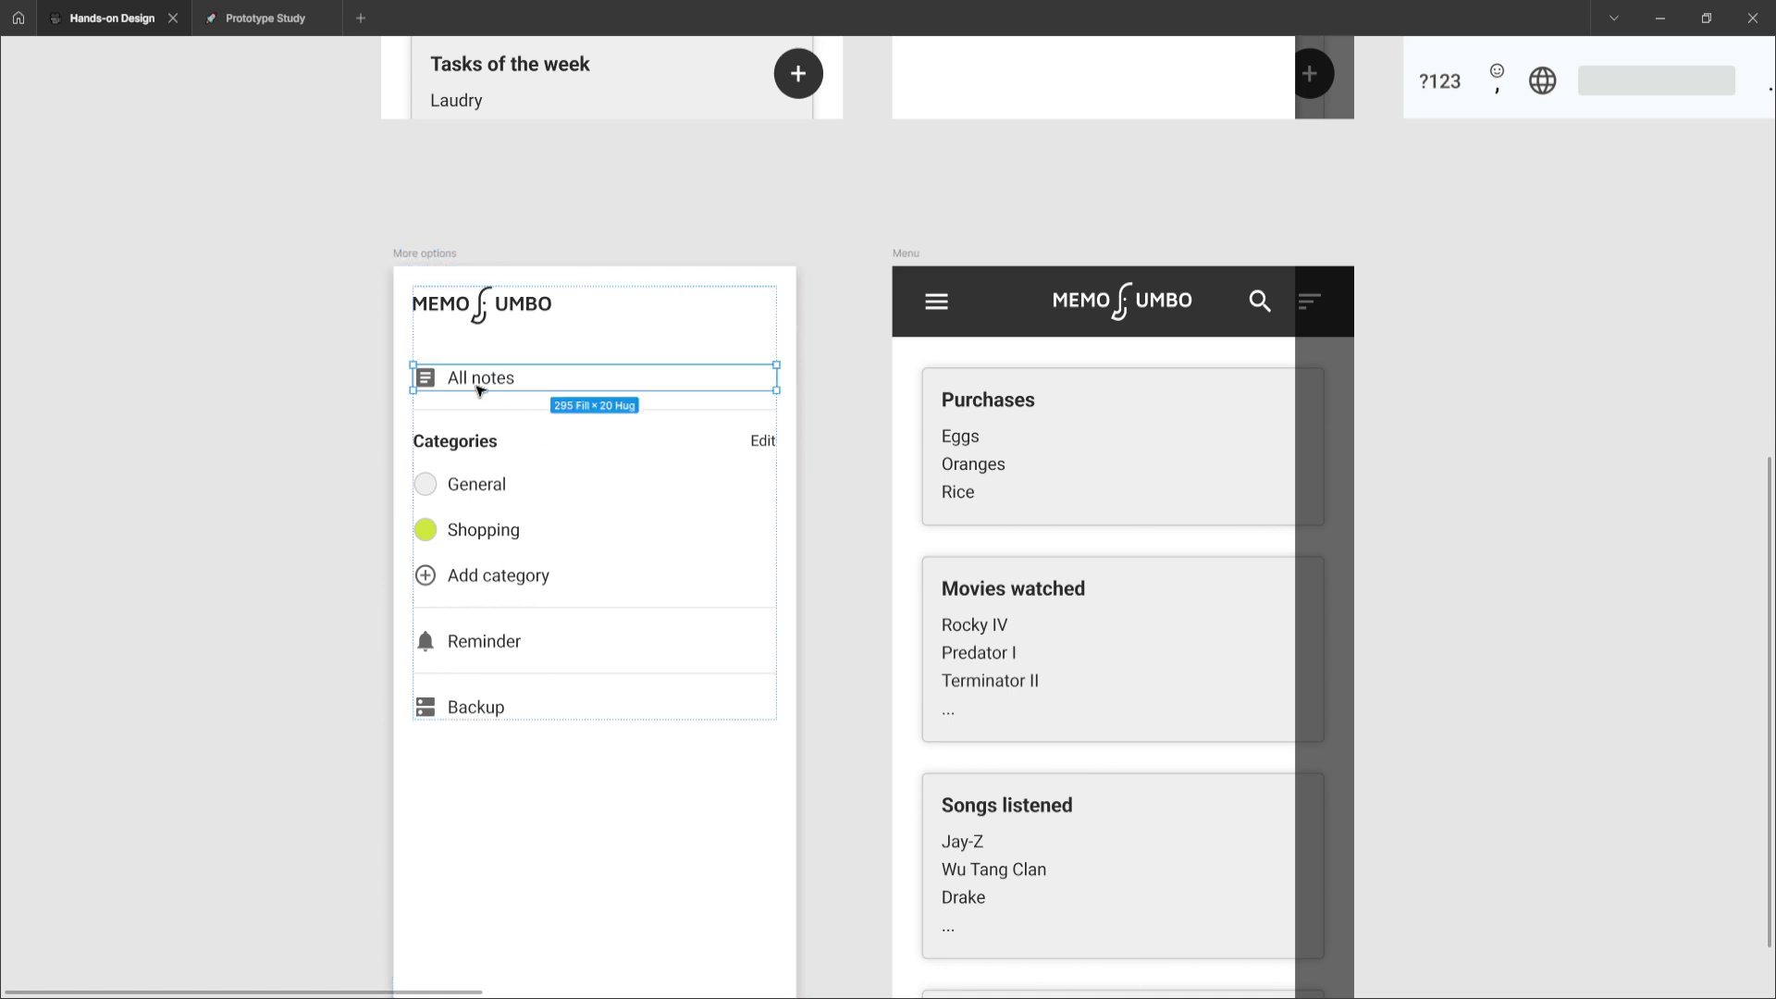
{"action": "left_click", "coordinate": [469, 443]}
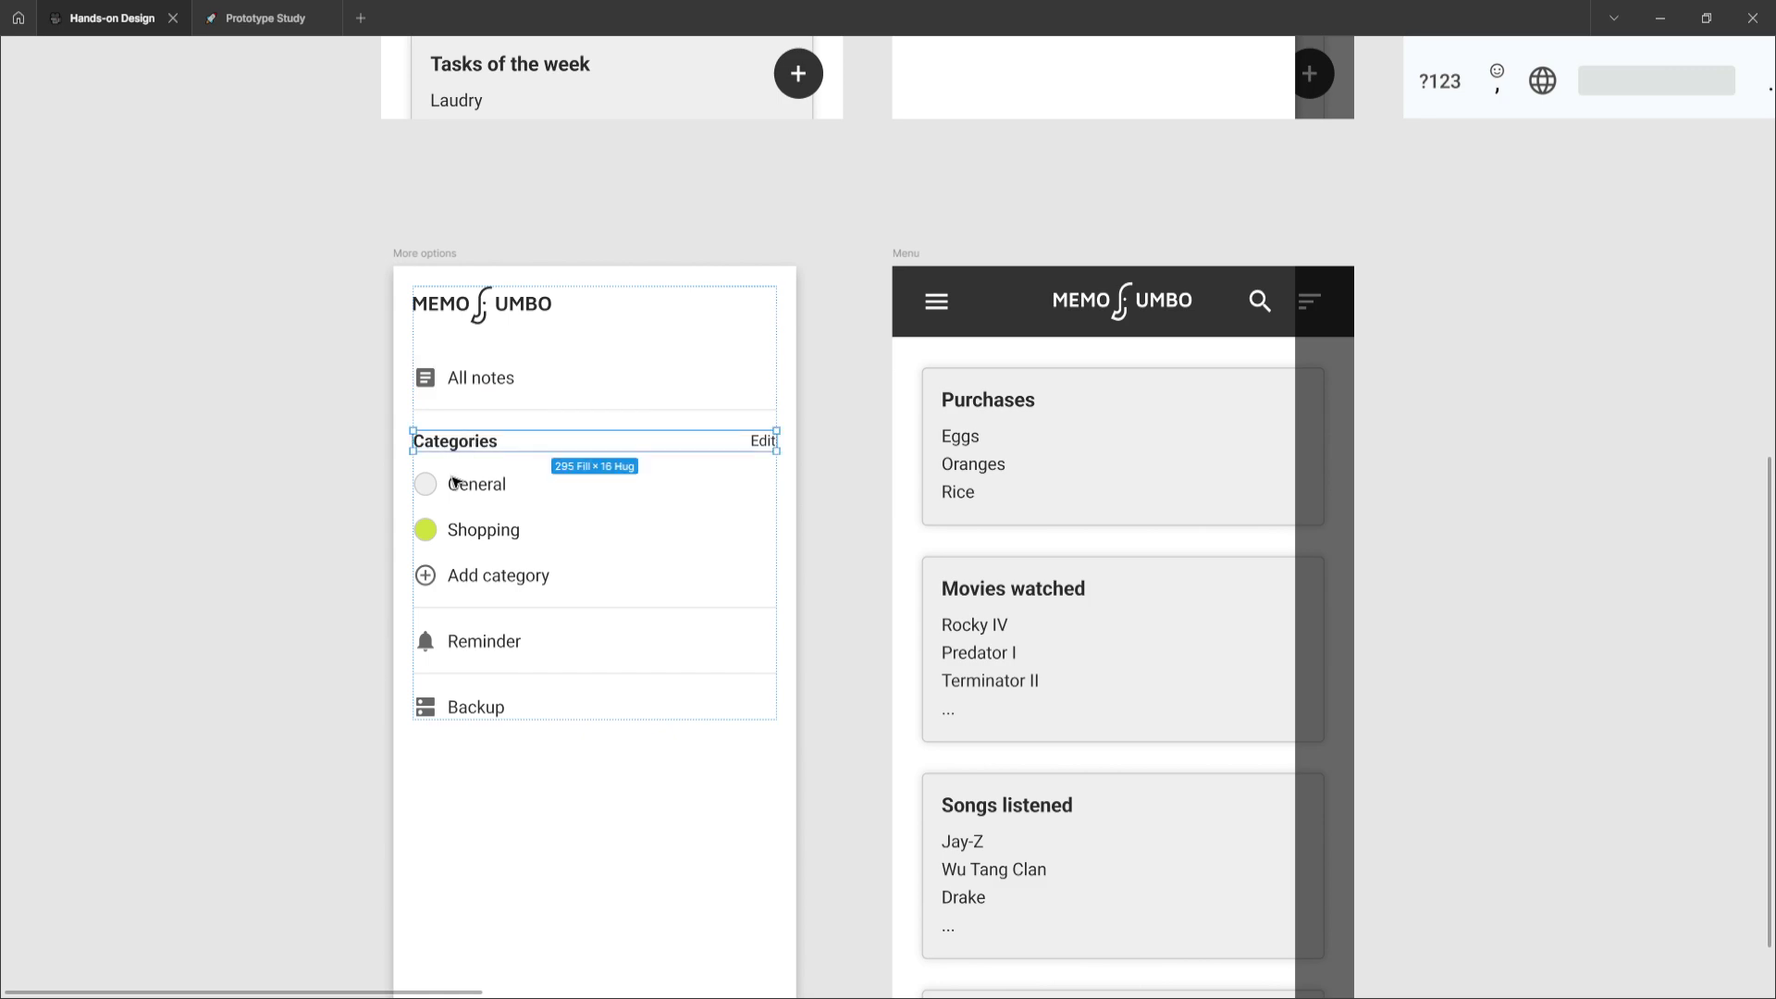
{"action": "left_click", "coordinate": [456, 482]}
{"action": "left_click", "coordinate": [470, 539]}
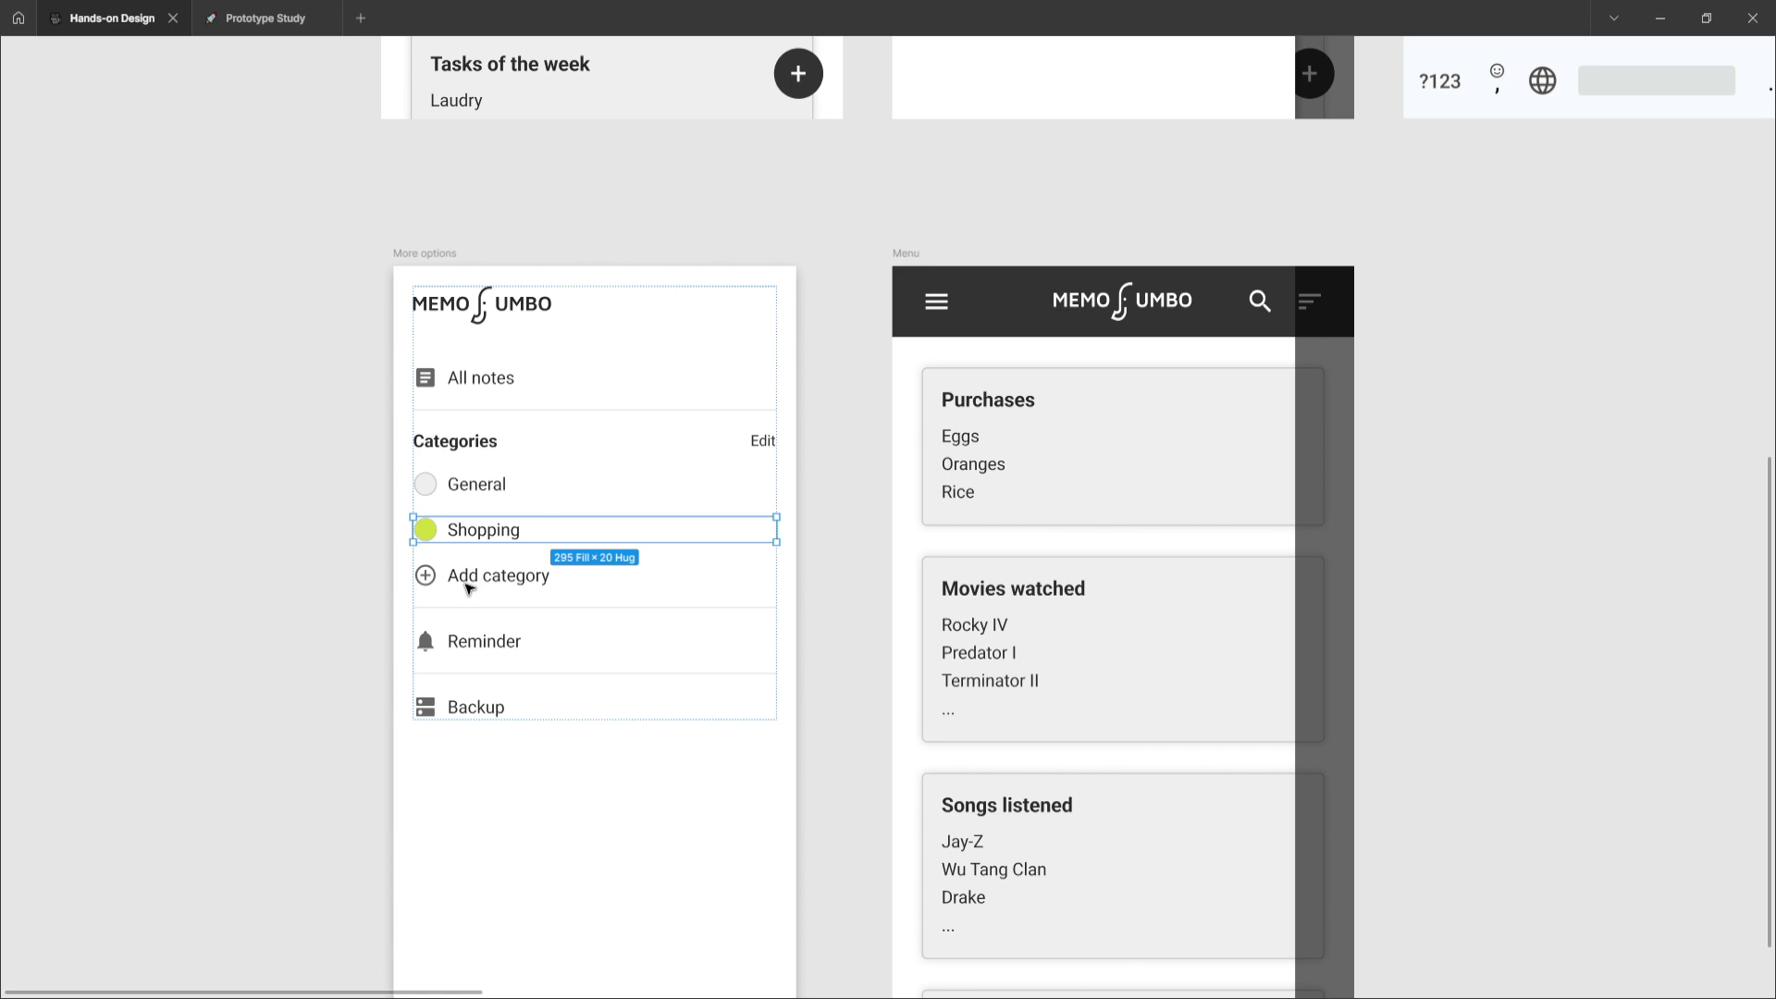
- Inspect the More options panel's Add category, Reminder and Backup rows and a divider line, plus the Menu copy's dark overlay strip
{"action": "left_click", "coordinate": [470, 586]}
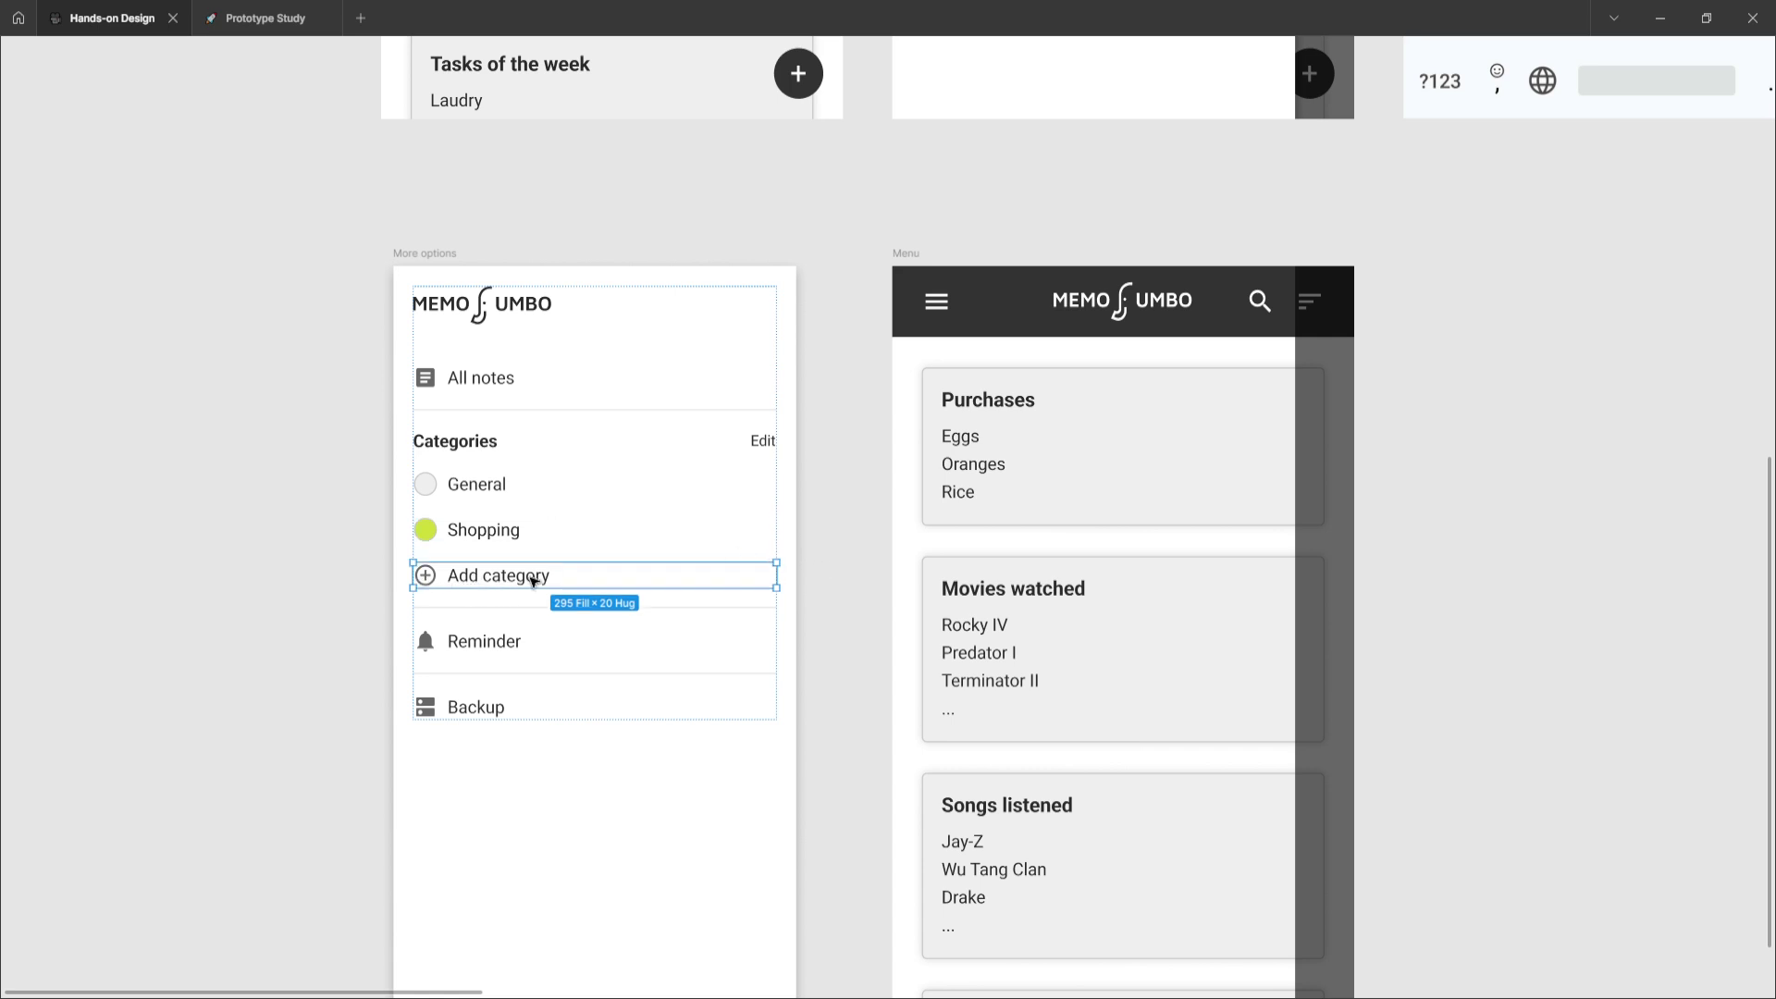
{"action": "left_click", "coordinate": [496, 650]}
{"action": "left_click", "coordinate": [477, 717]}
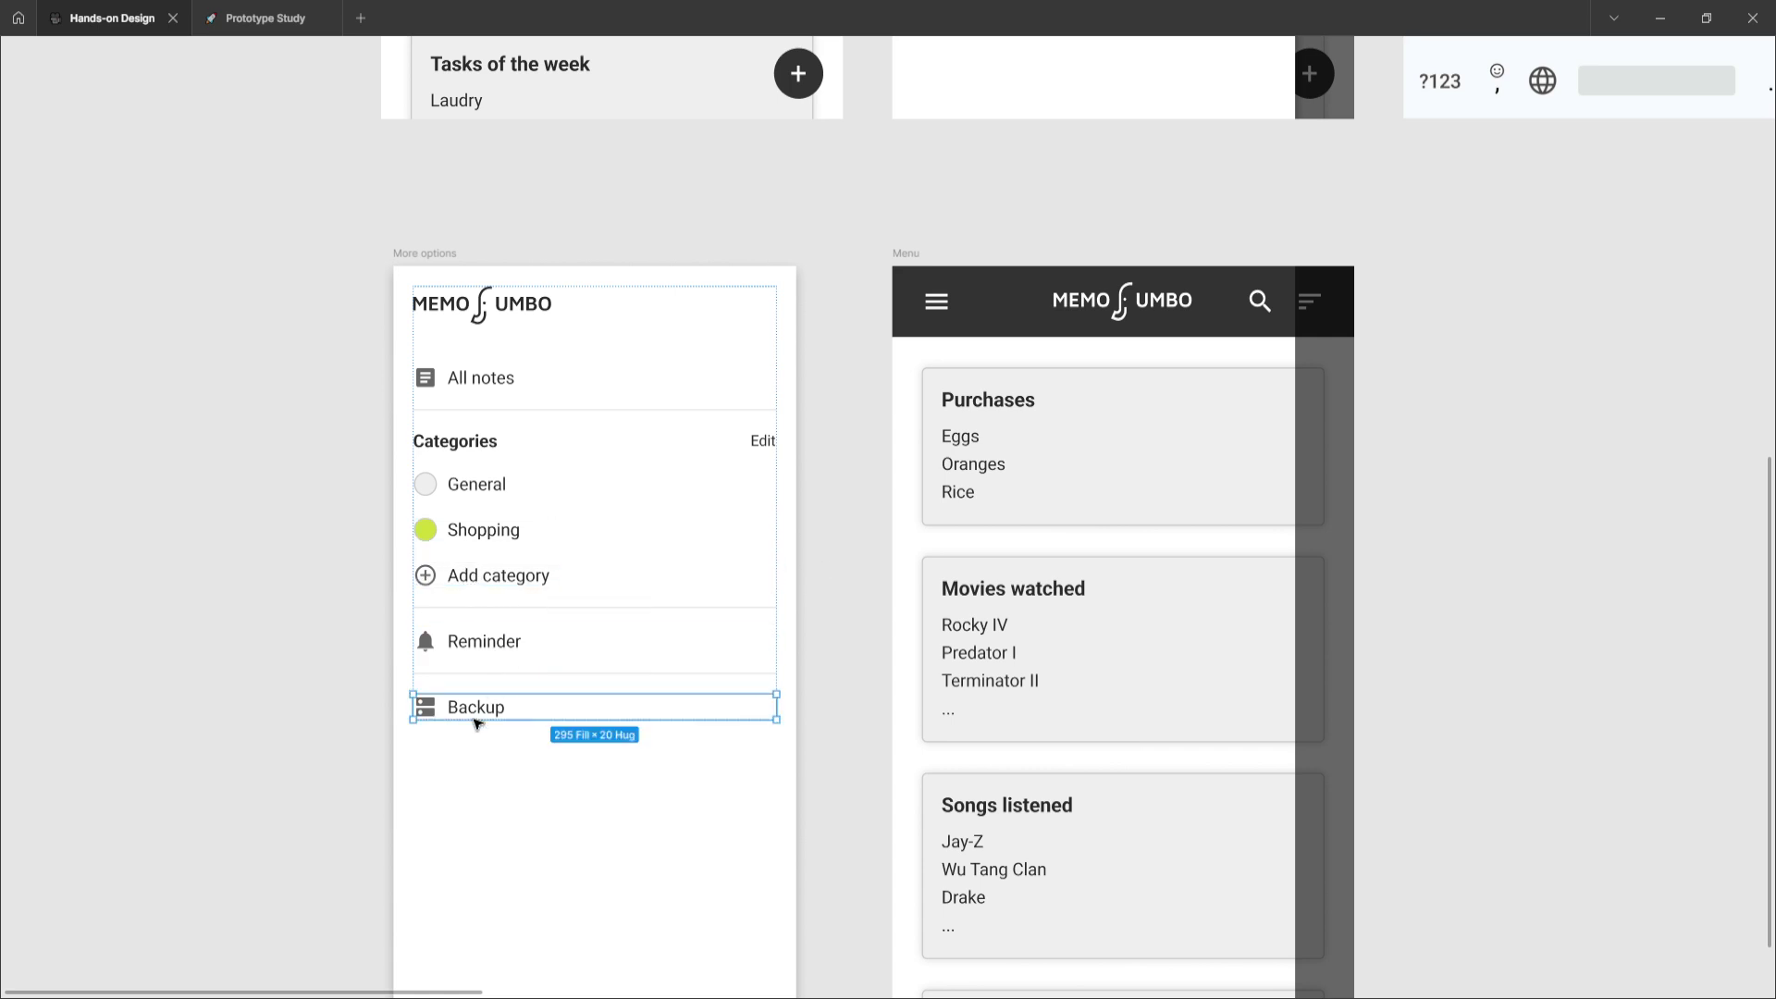
{"action": "left_click", "coordinate": [504, 609]}
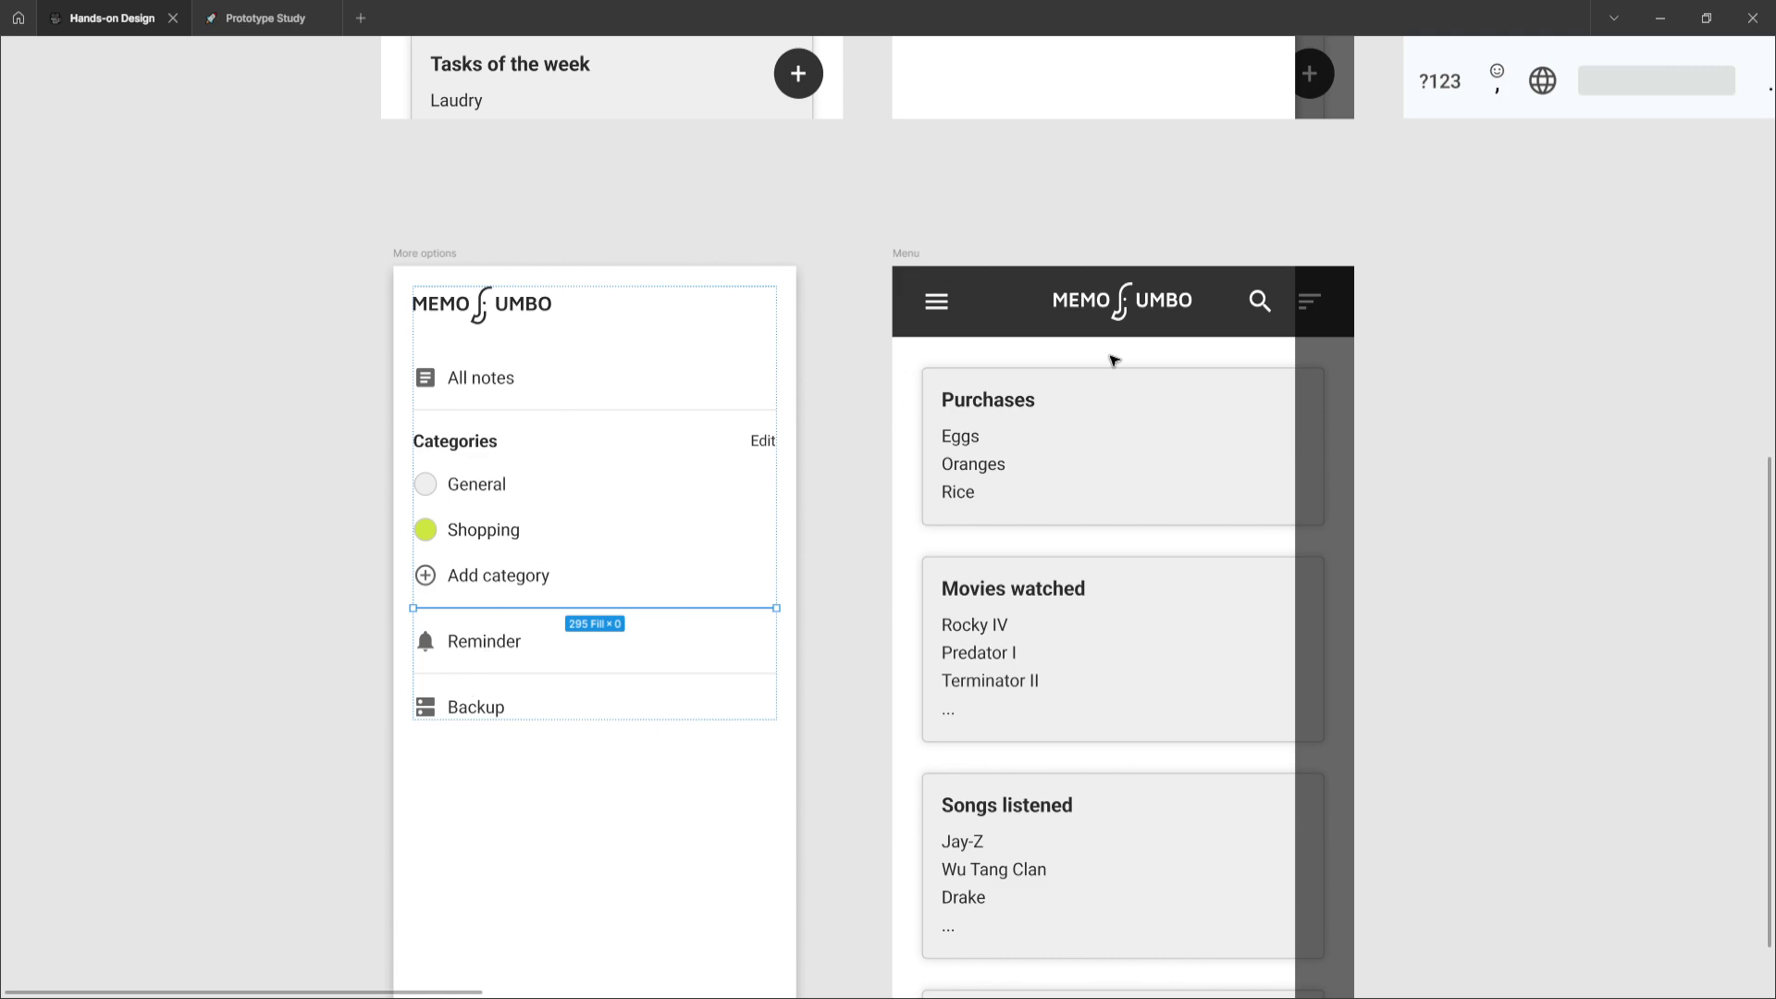
{"action": "left_click", "coordinate": [1323, 363]}
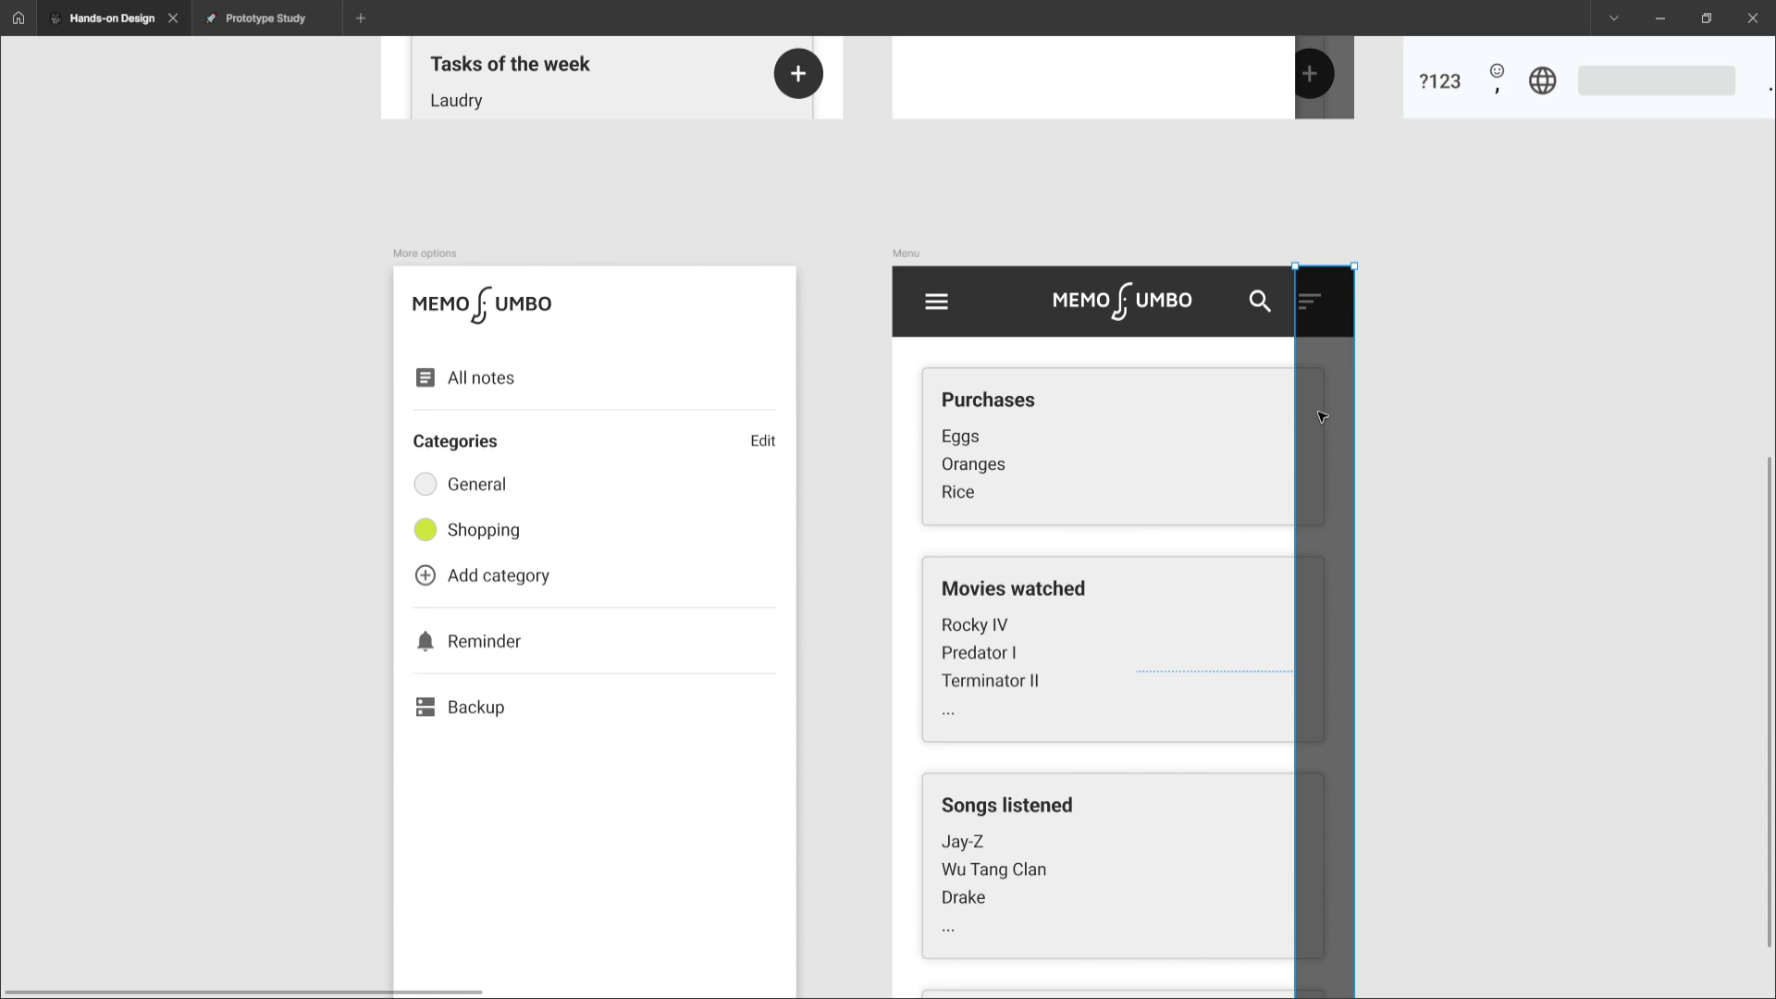
{"action": "scroll", "coordinate": [814, 269], "scroll_direction": "down", "scroll_amount": 2}
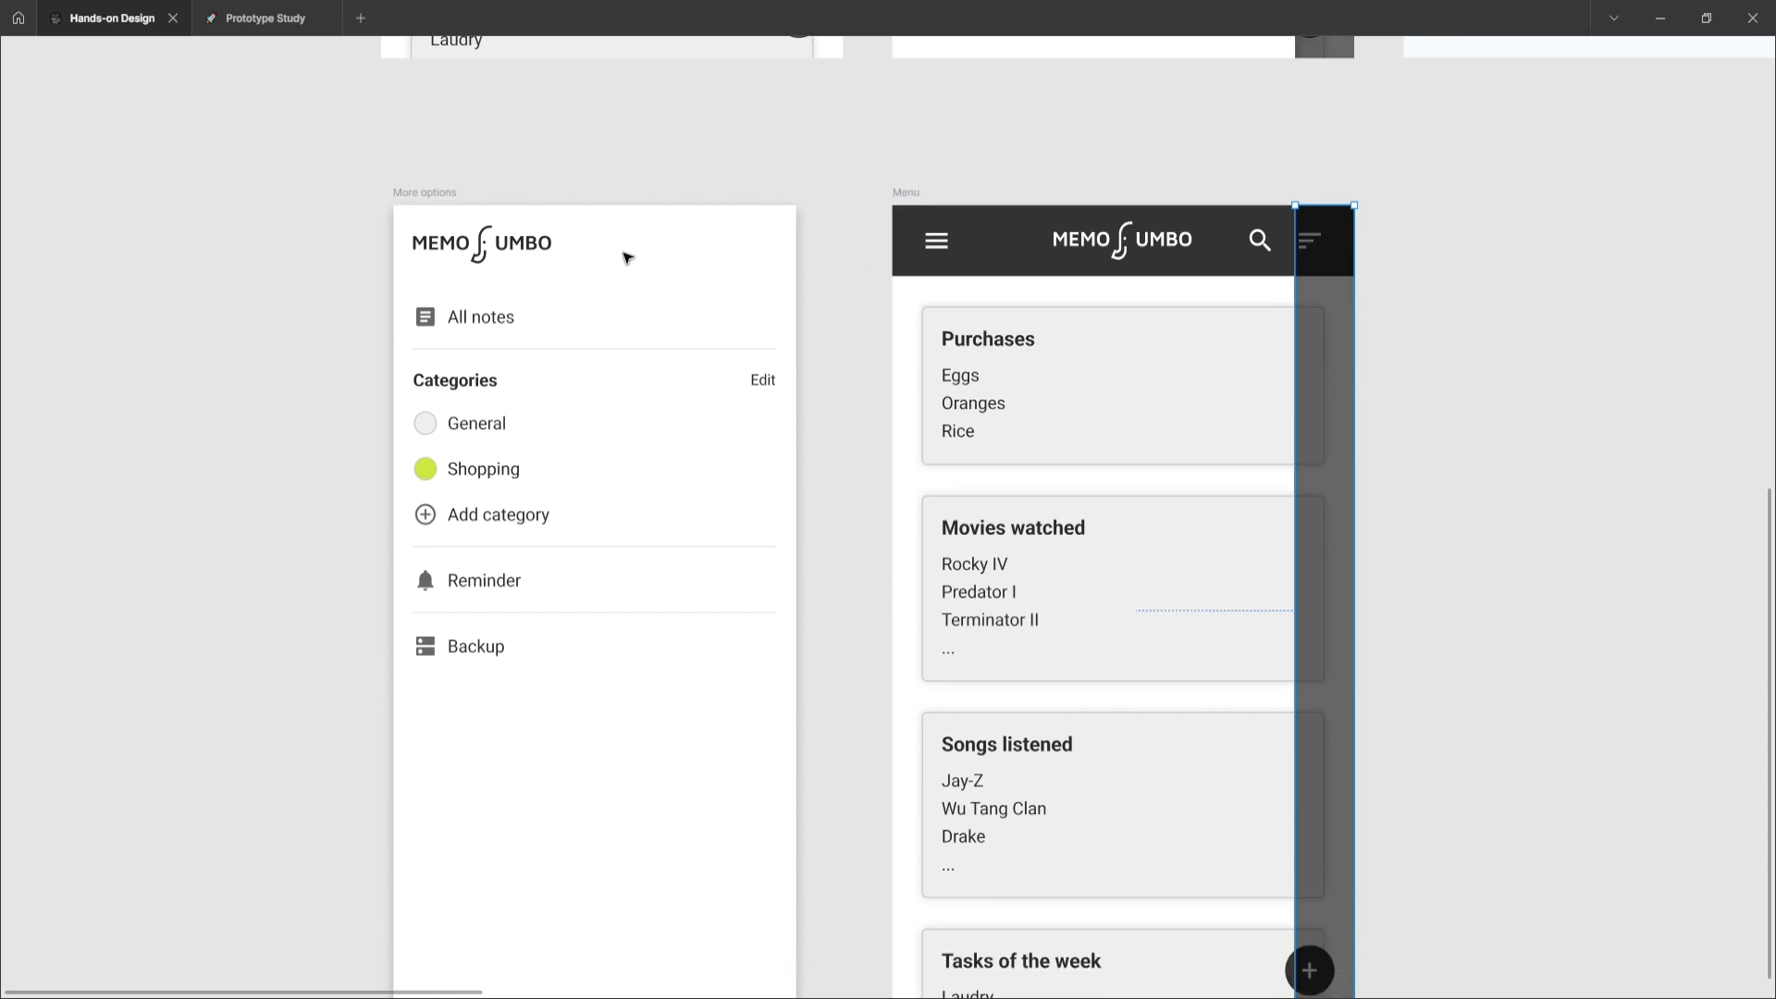
- Delete the detached More options panel and the duplicated Menu frame together, returning to the Add category flow
{"action": "left_click", "coordinate": [410, 197]}
{"action": "scroll", "coordinate": [587, 231], "scroll_direction": "down", "scroll_amount": 2}
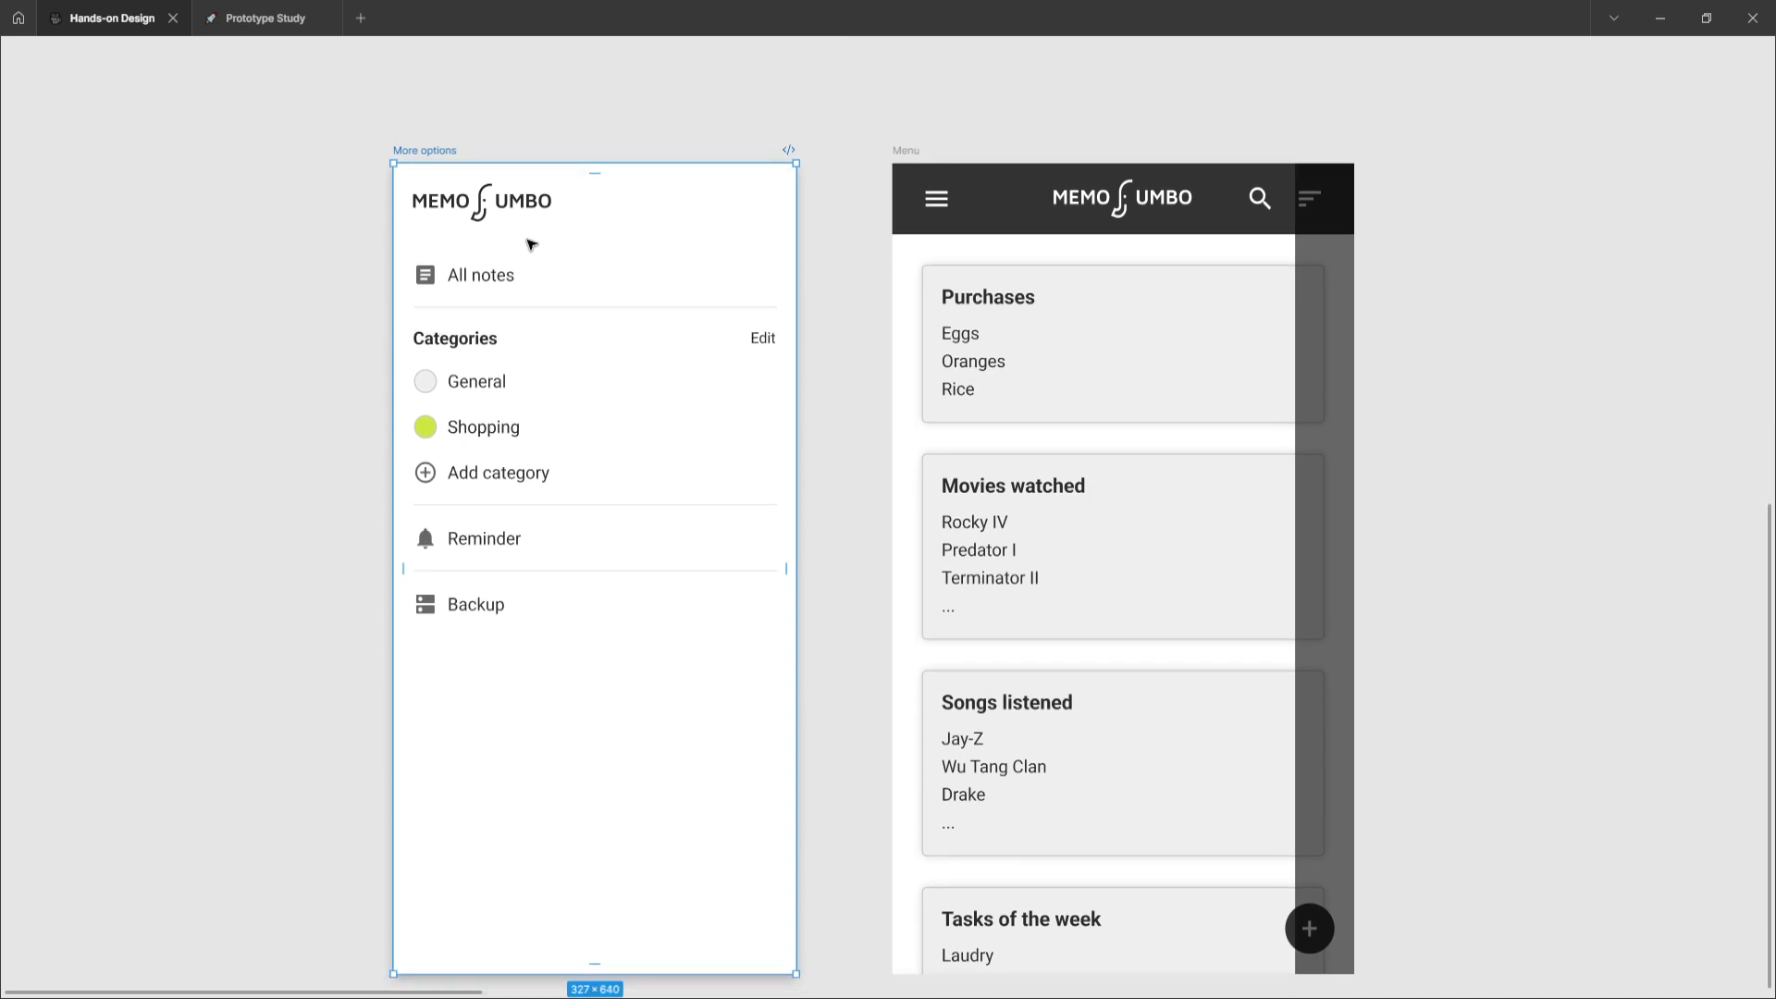
{"action": "scroll", "coordinate": [532, 245], "scroll_direction": "down", "scroll_amount": 1}
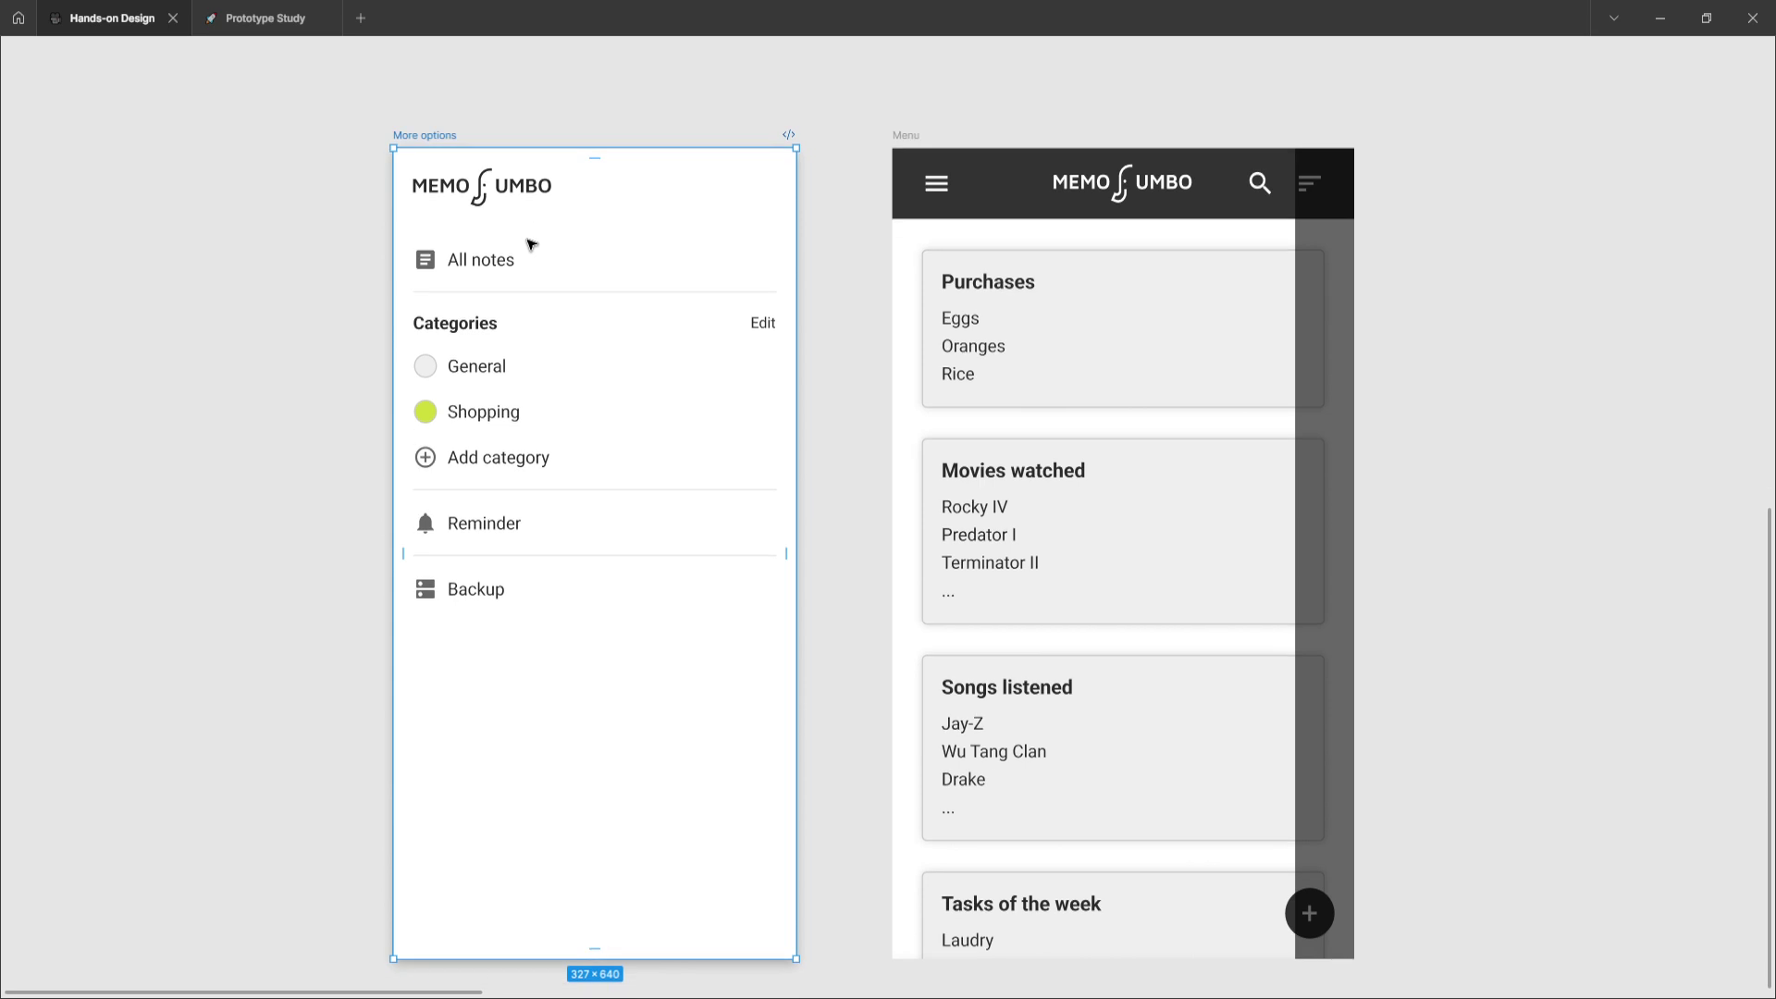
{"action": "left_click", "coordinate": [907, 136], "text": "shift"}
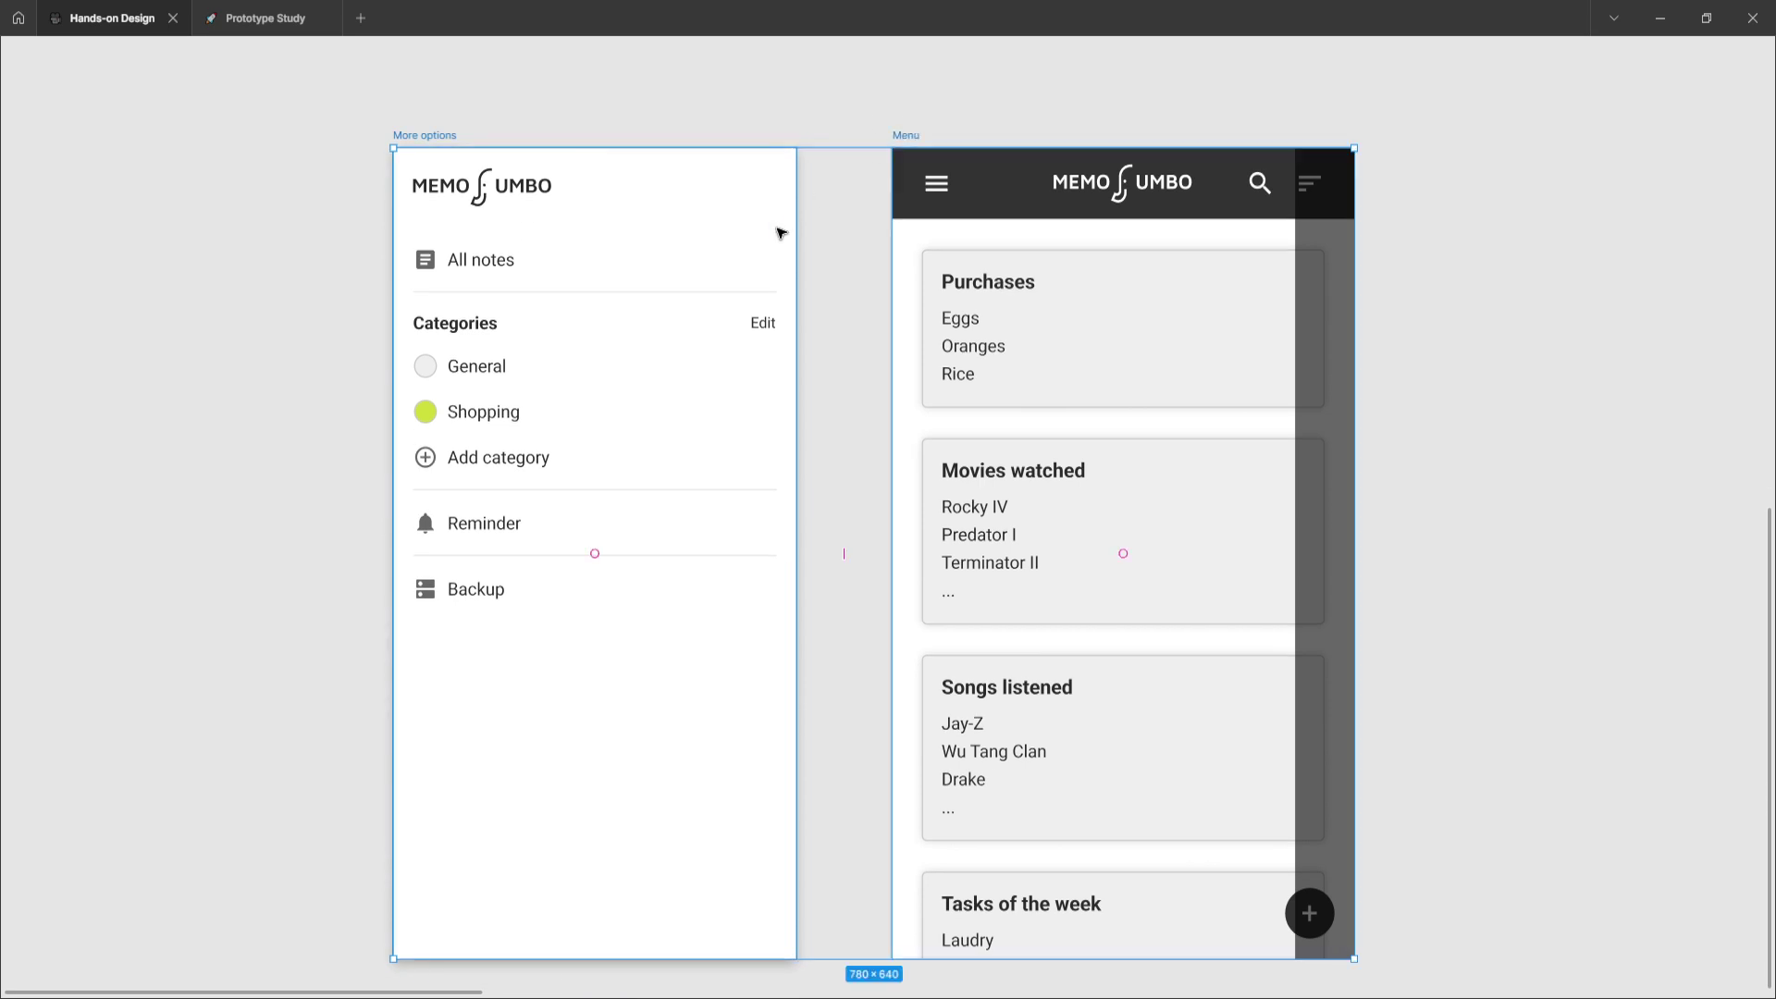
{"action": "scroll", "coordinate": [780, 232], "scroll_direction": "up", "scroll_amount": 10}
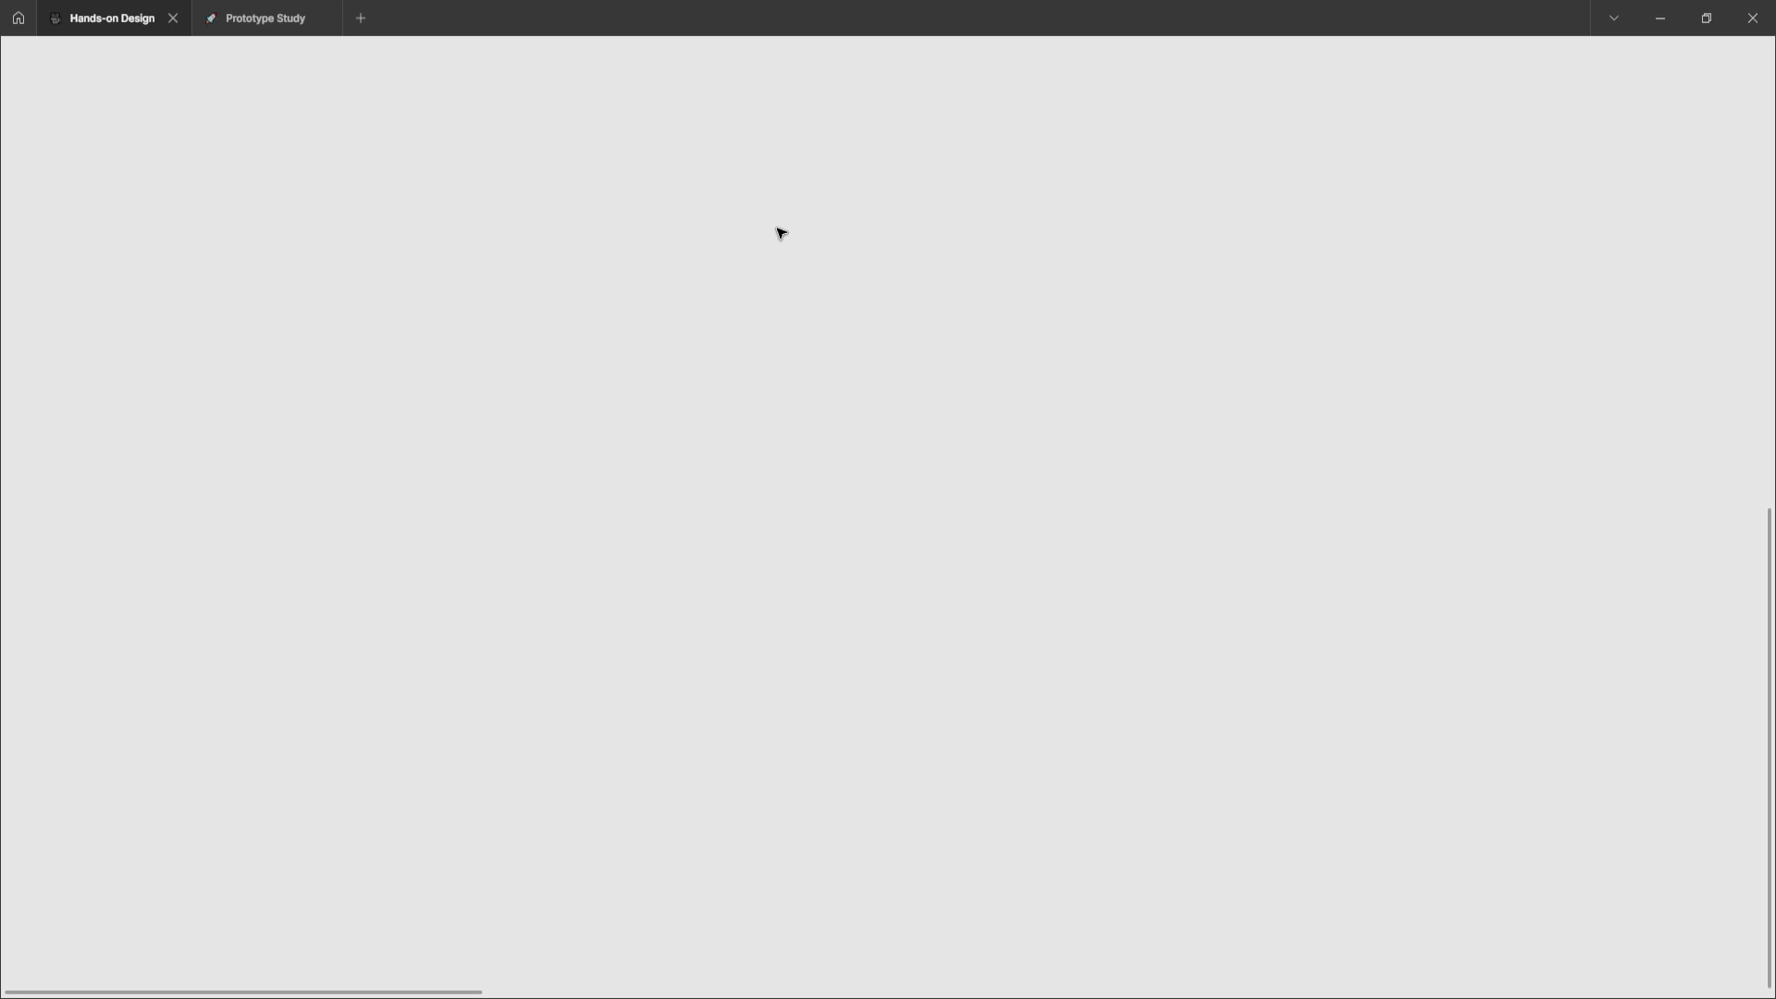
{"action": "scroll", "coordinate": [855, 259], "scroll_direction": "down", "scroll_amount": 2}
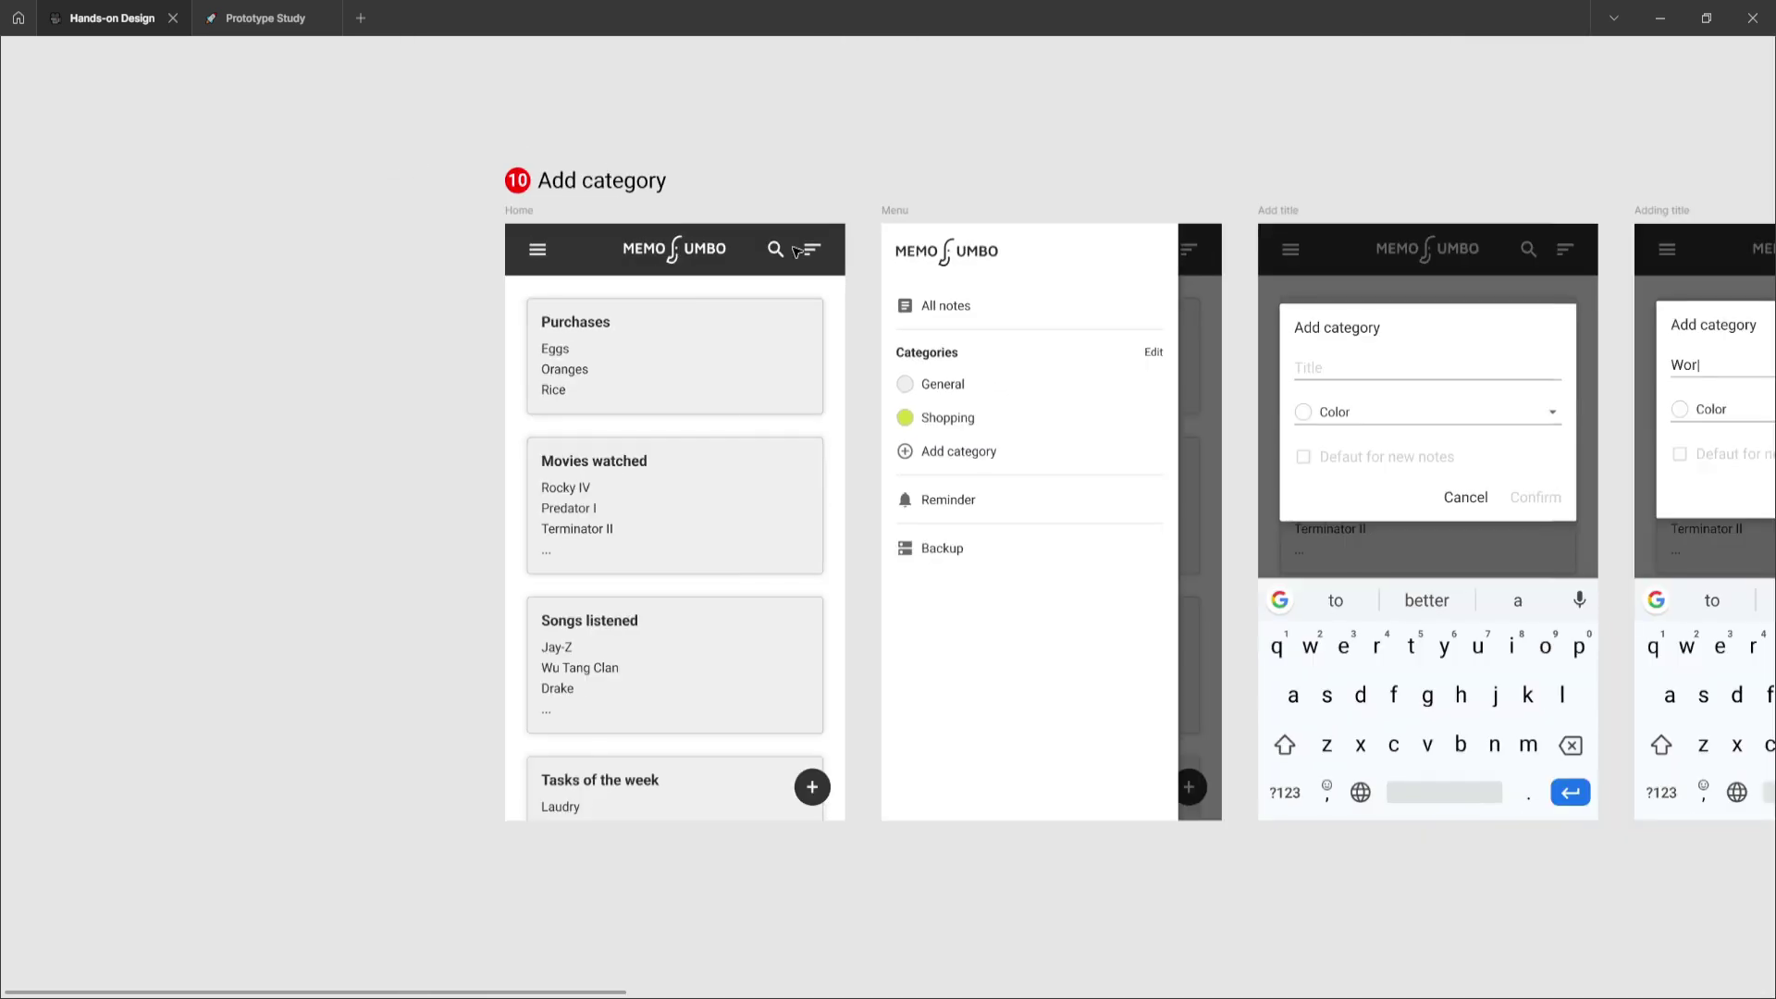
- Examine the flow's Home and Menu frames and the keyboard in the Add title frame
{"action": "left_click", "coordinate": [520, 211]}
{"action": "scroll", "coordinate": [745, 286], "scroll_direction": "right", "scroll_amount": 4}
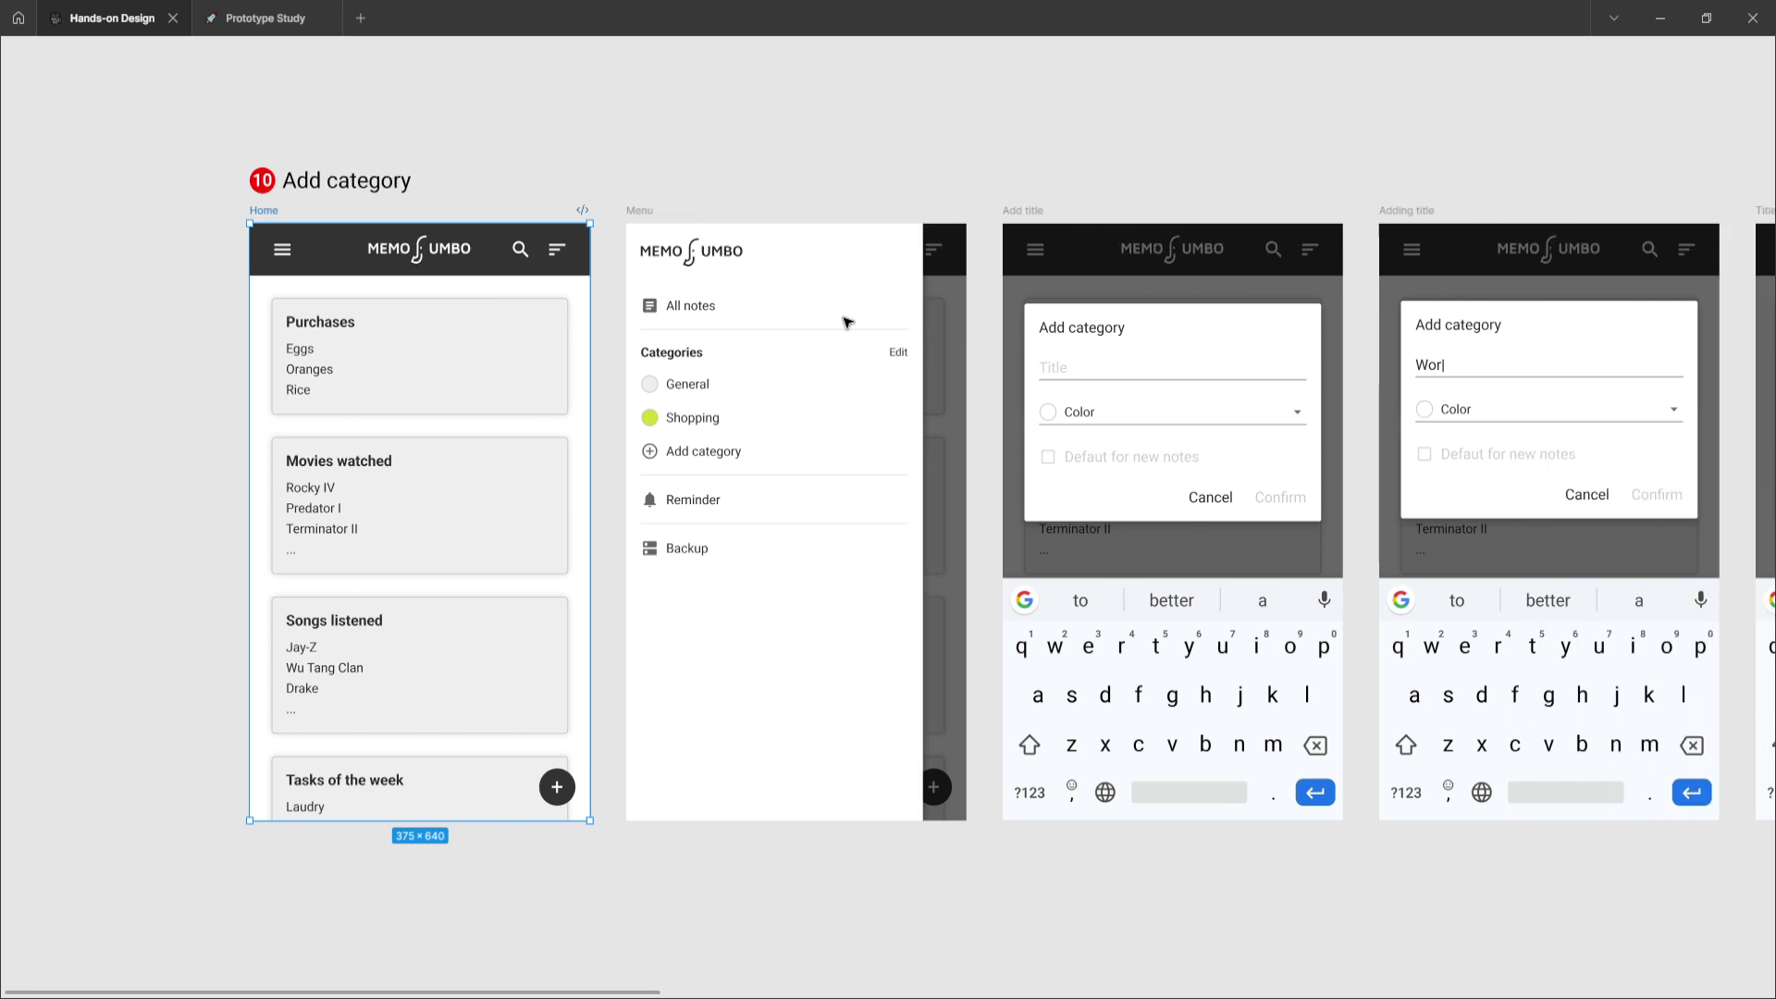
{"action": "left_click", "coordinate": [643, 211]}
{"action": "scroll", "coordinate": [779, 317], "scroll_direction": "right", "scroll_amount": 6}
{"action": "scroll", "coordinate": [765, 372], "scroll_direction": "up", "scroll_amount": 3}
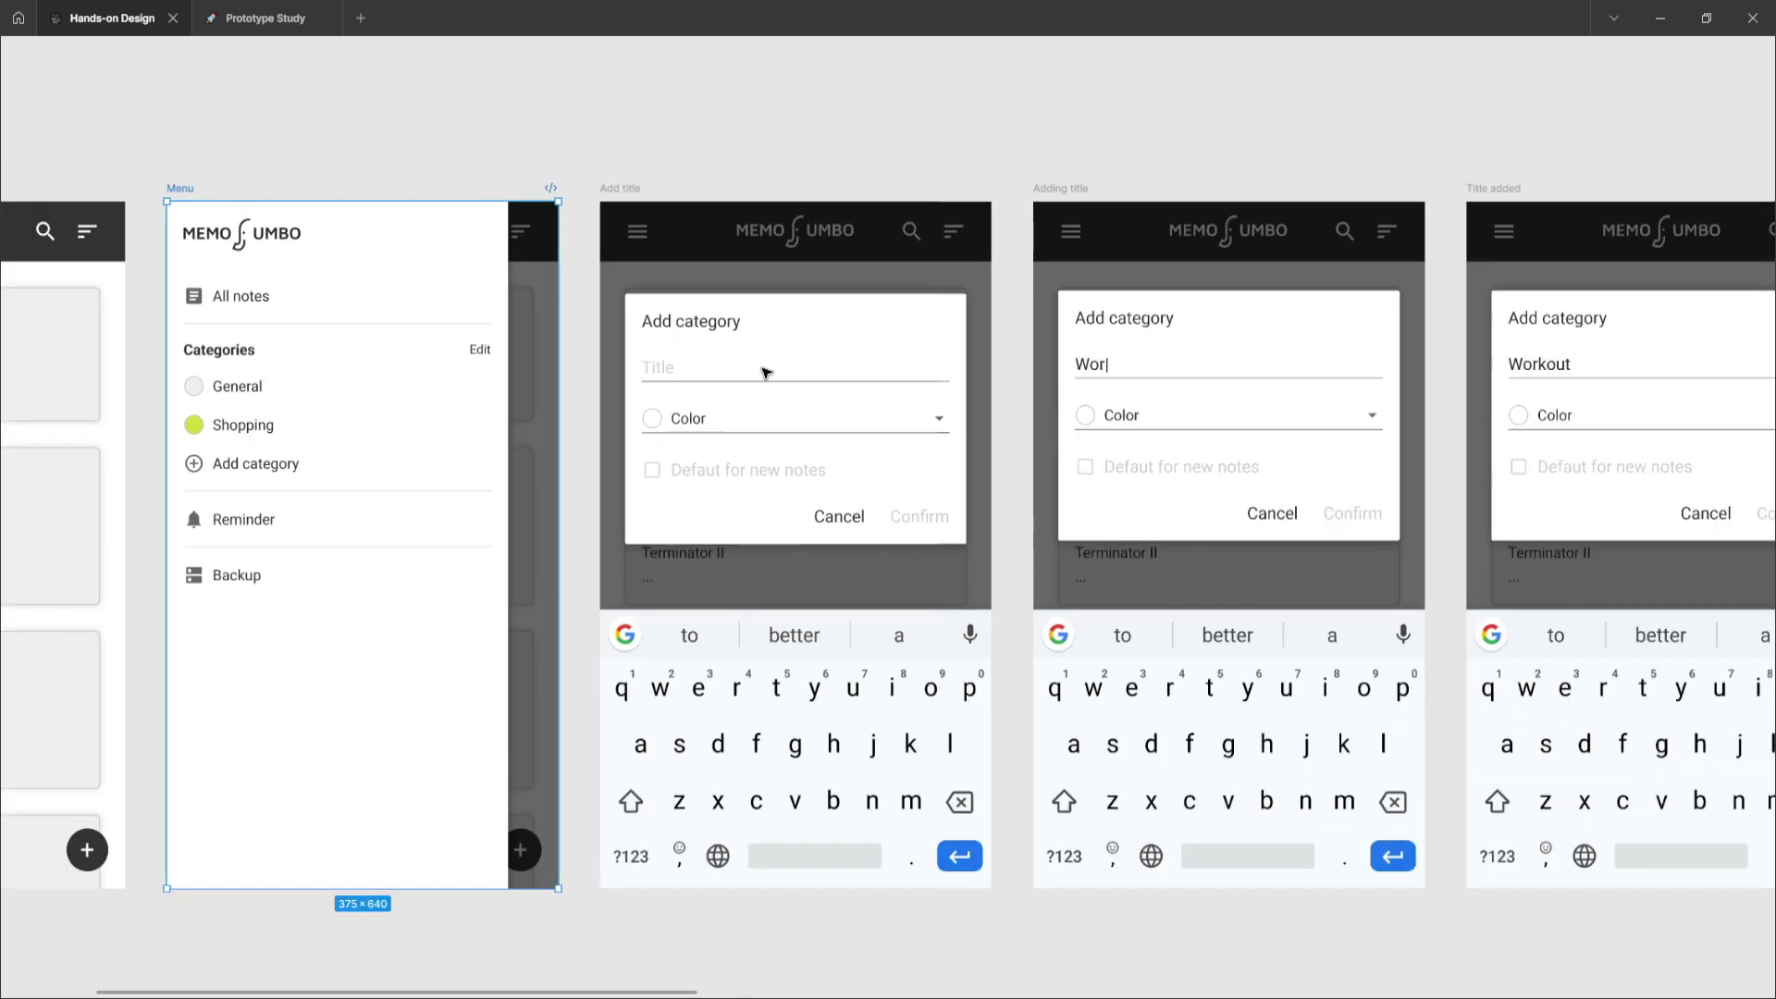
{"action": "scroll", "coordinate": [727, 654], "scroll_direction": "up", "scroll_amount": 3}
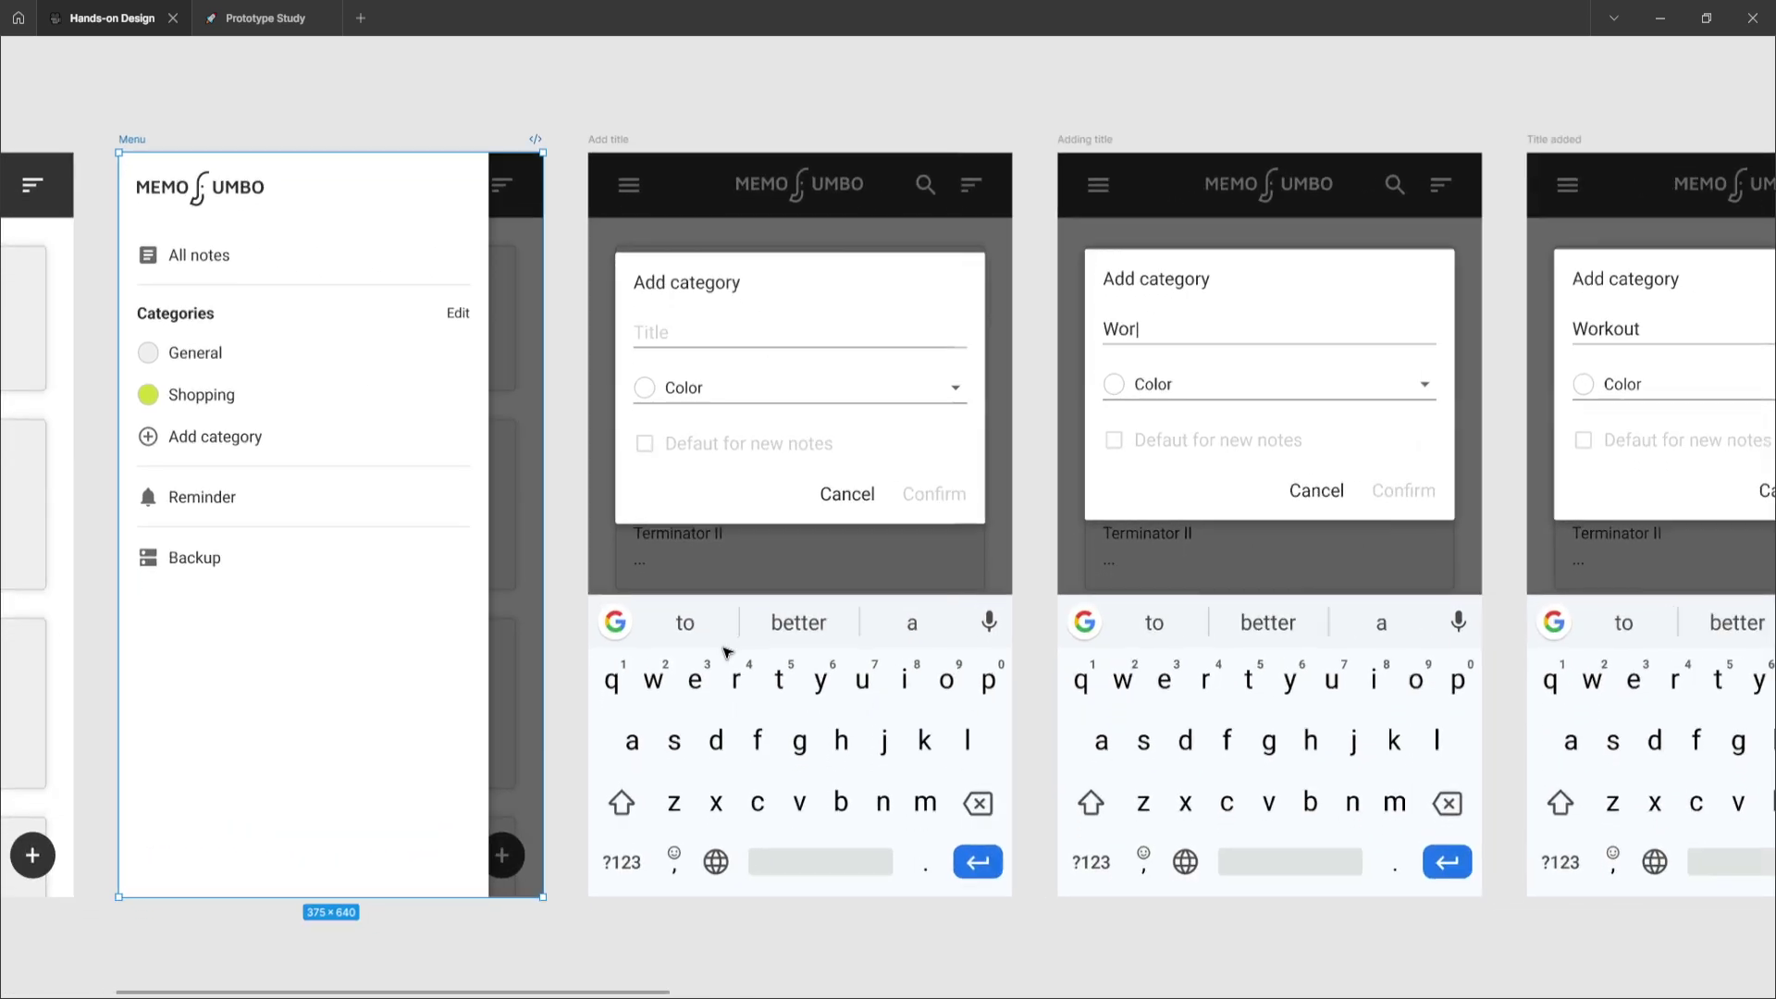
{"action": "left_click", "coordinate": [727, 653]}
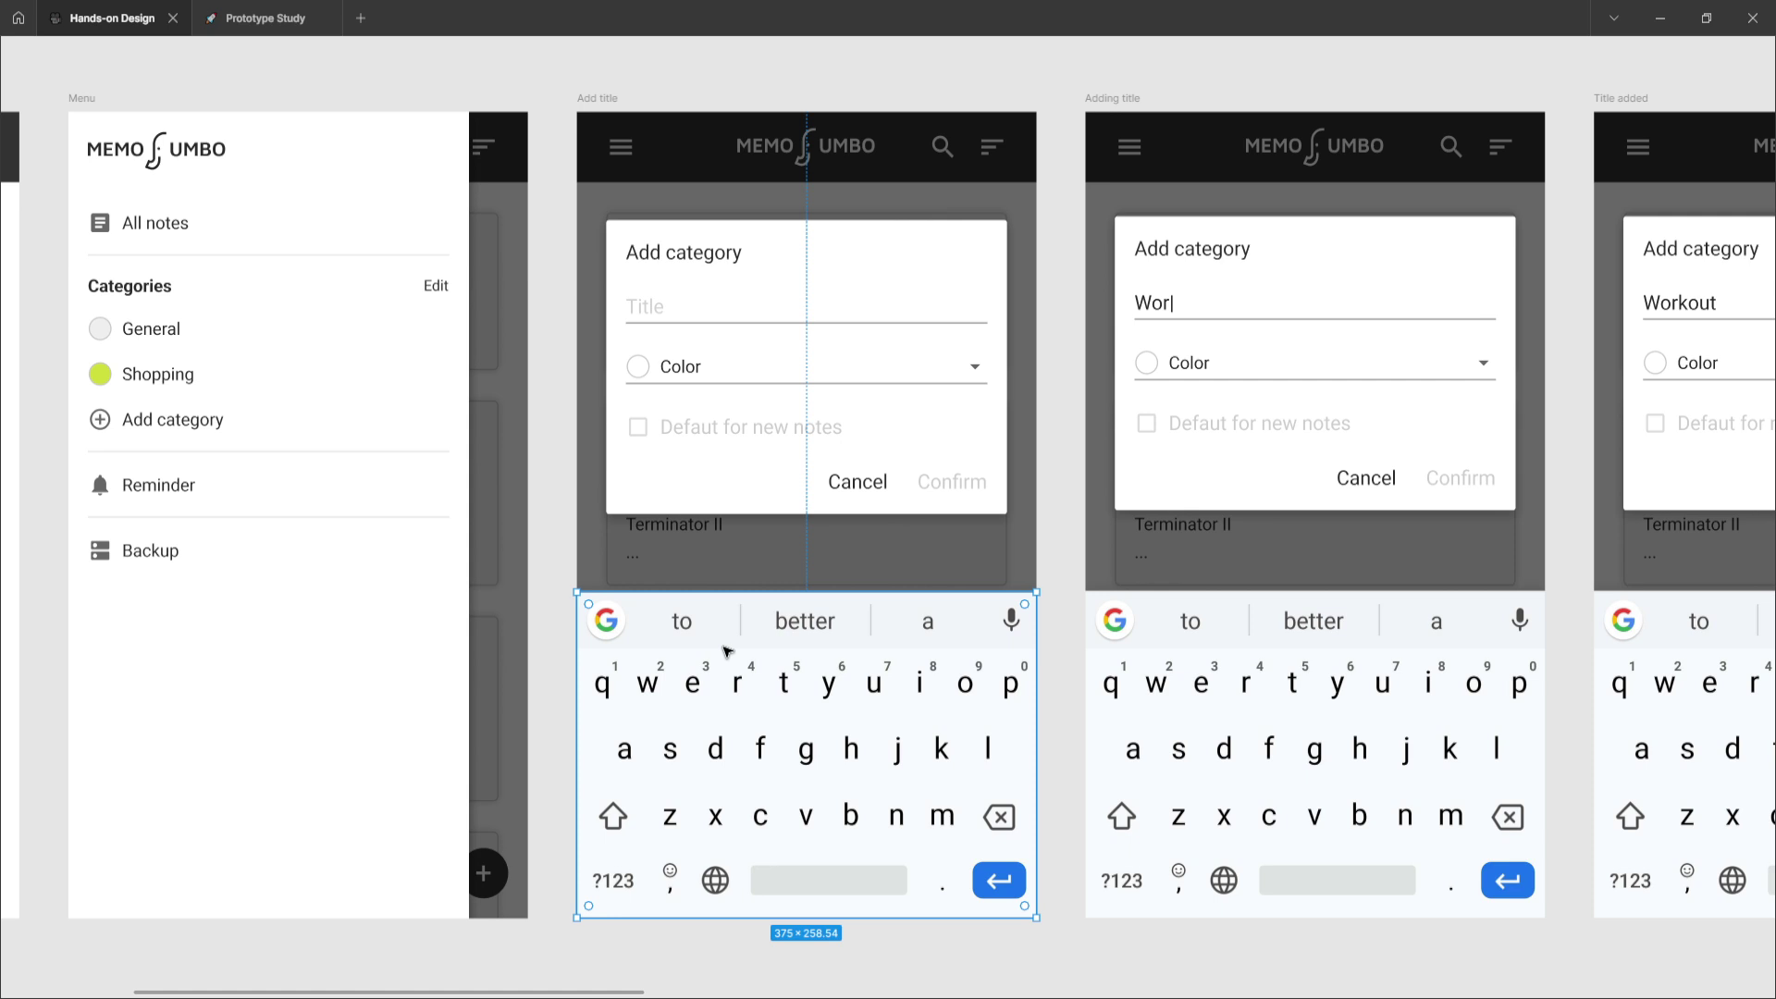
{"action": "scroll", "coordinate": [753, 468], "scroll_direction": "up", "scroll_amount": 2}
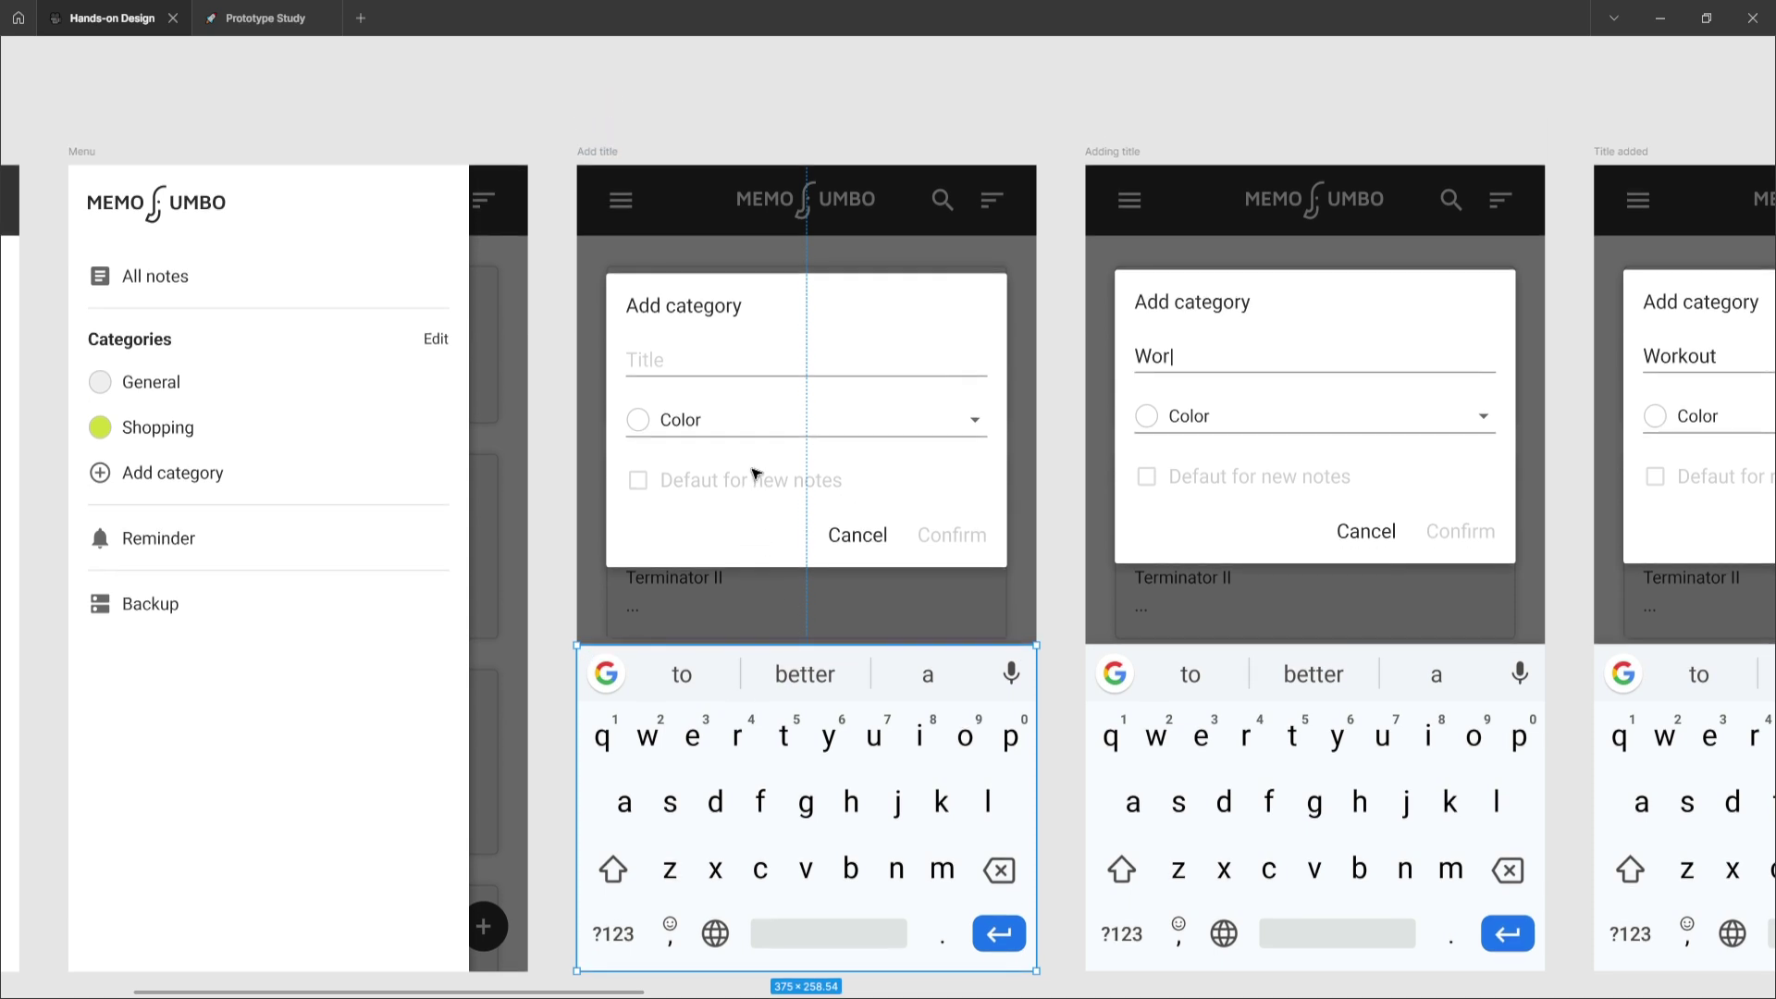
- Inspect the Add title frame's dialog, including its content group, Title field, Color selector, default checkbox row and Cancel/Confirm row
{"action": "left_click", "coordinate": [771, 331]}
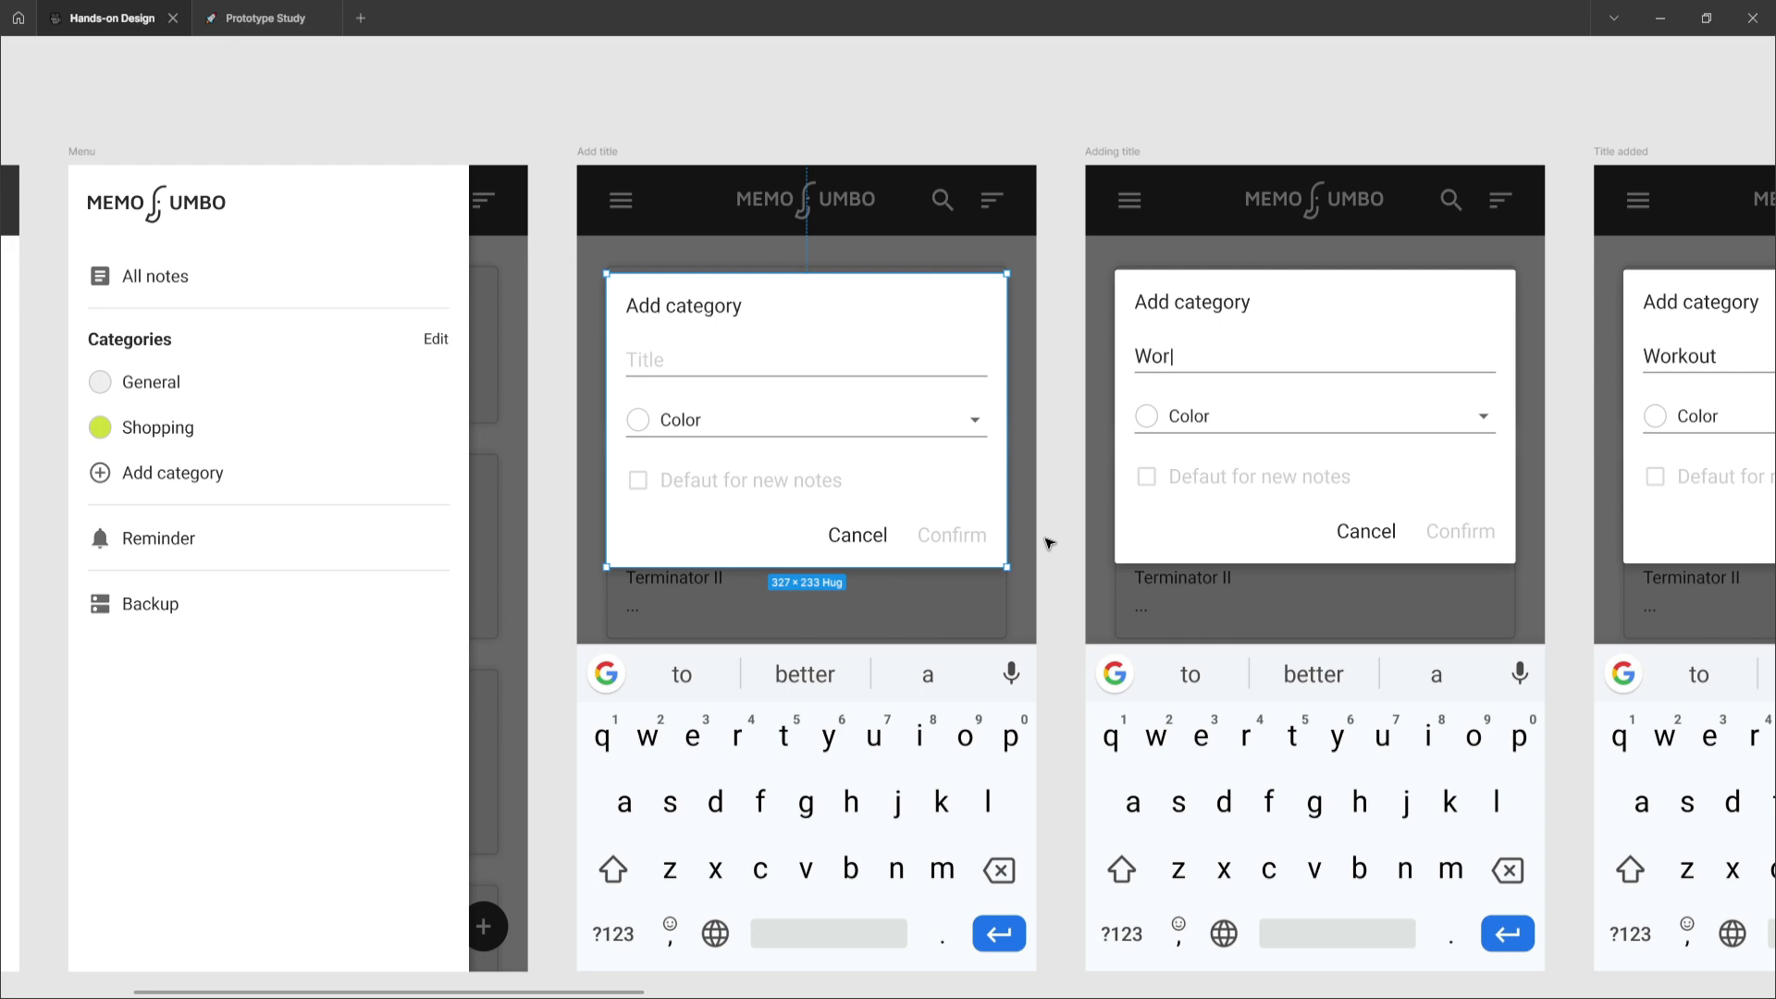
{"action": "left_click", "coordinate": [689, 310]}
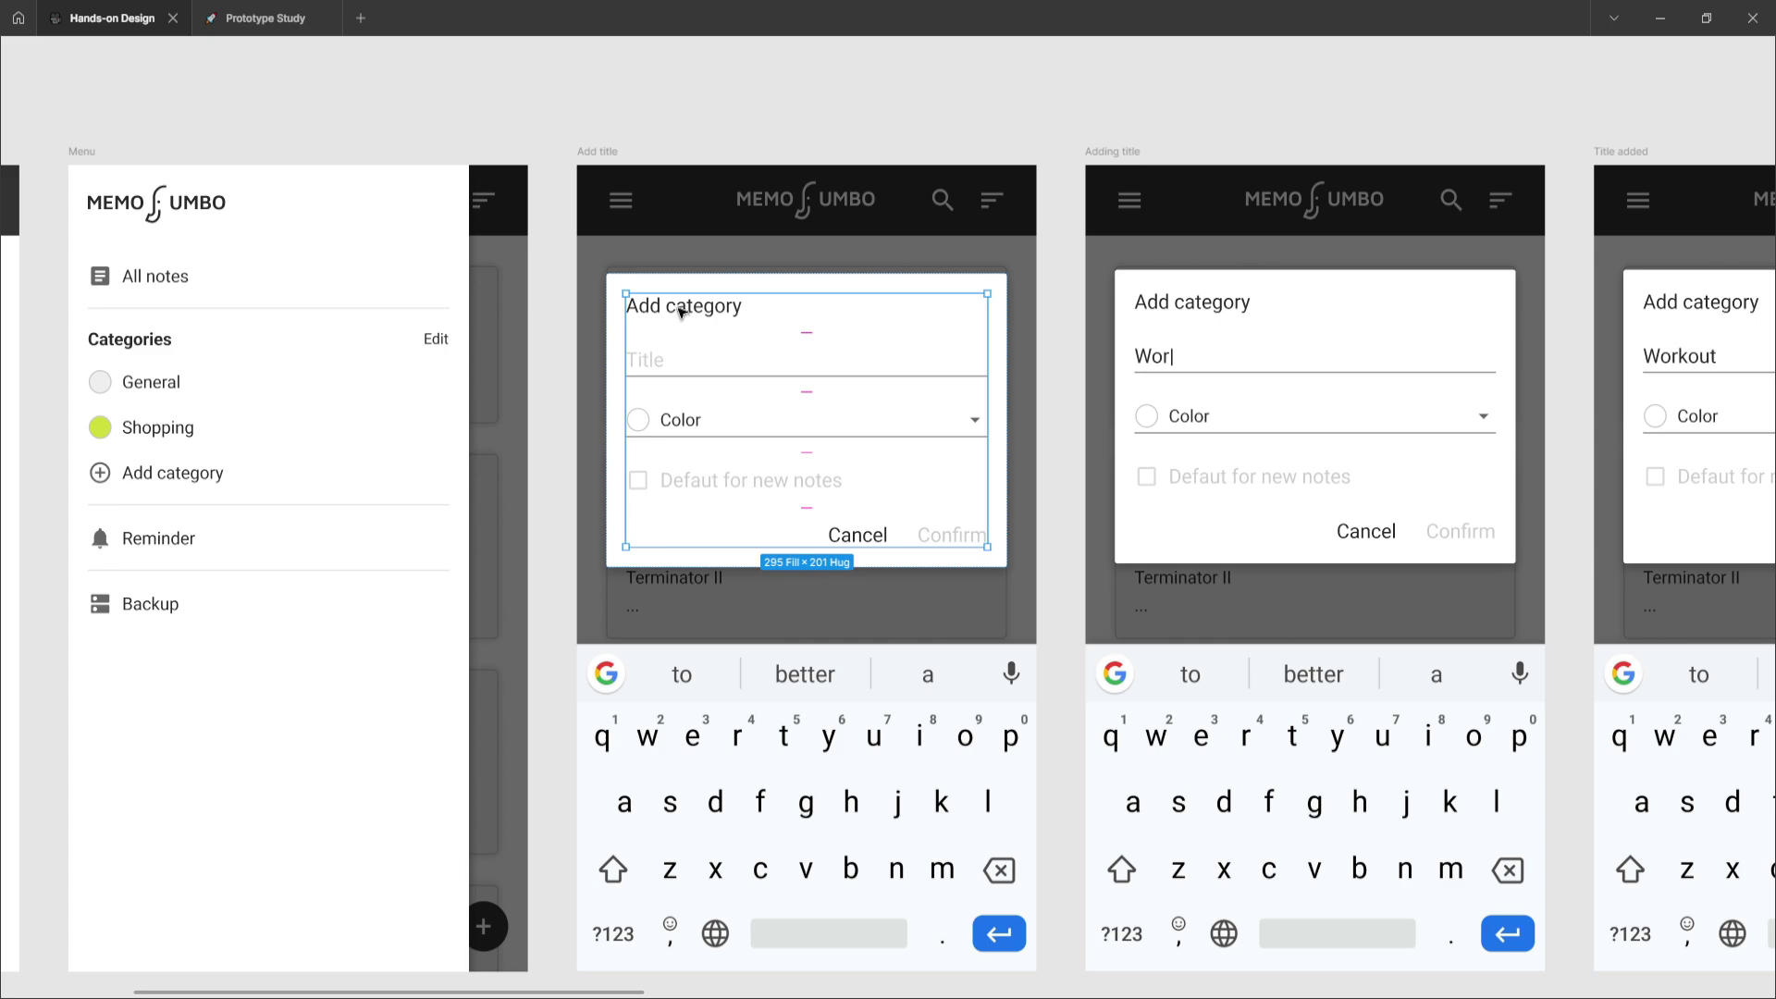
{"action": "left_click", "coordinate": [660, 367]}
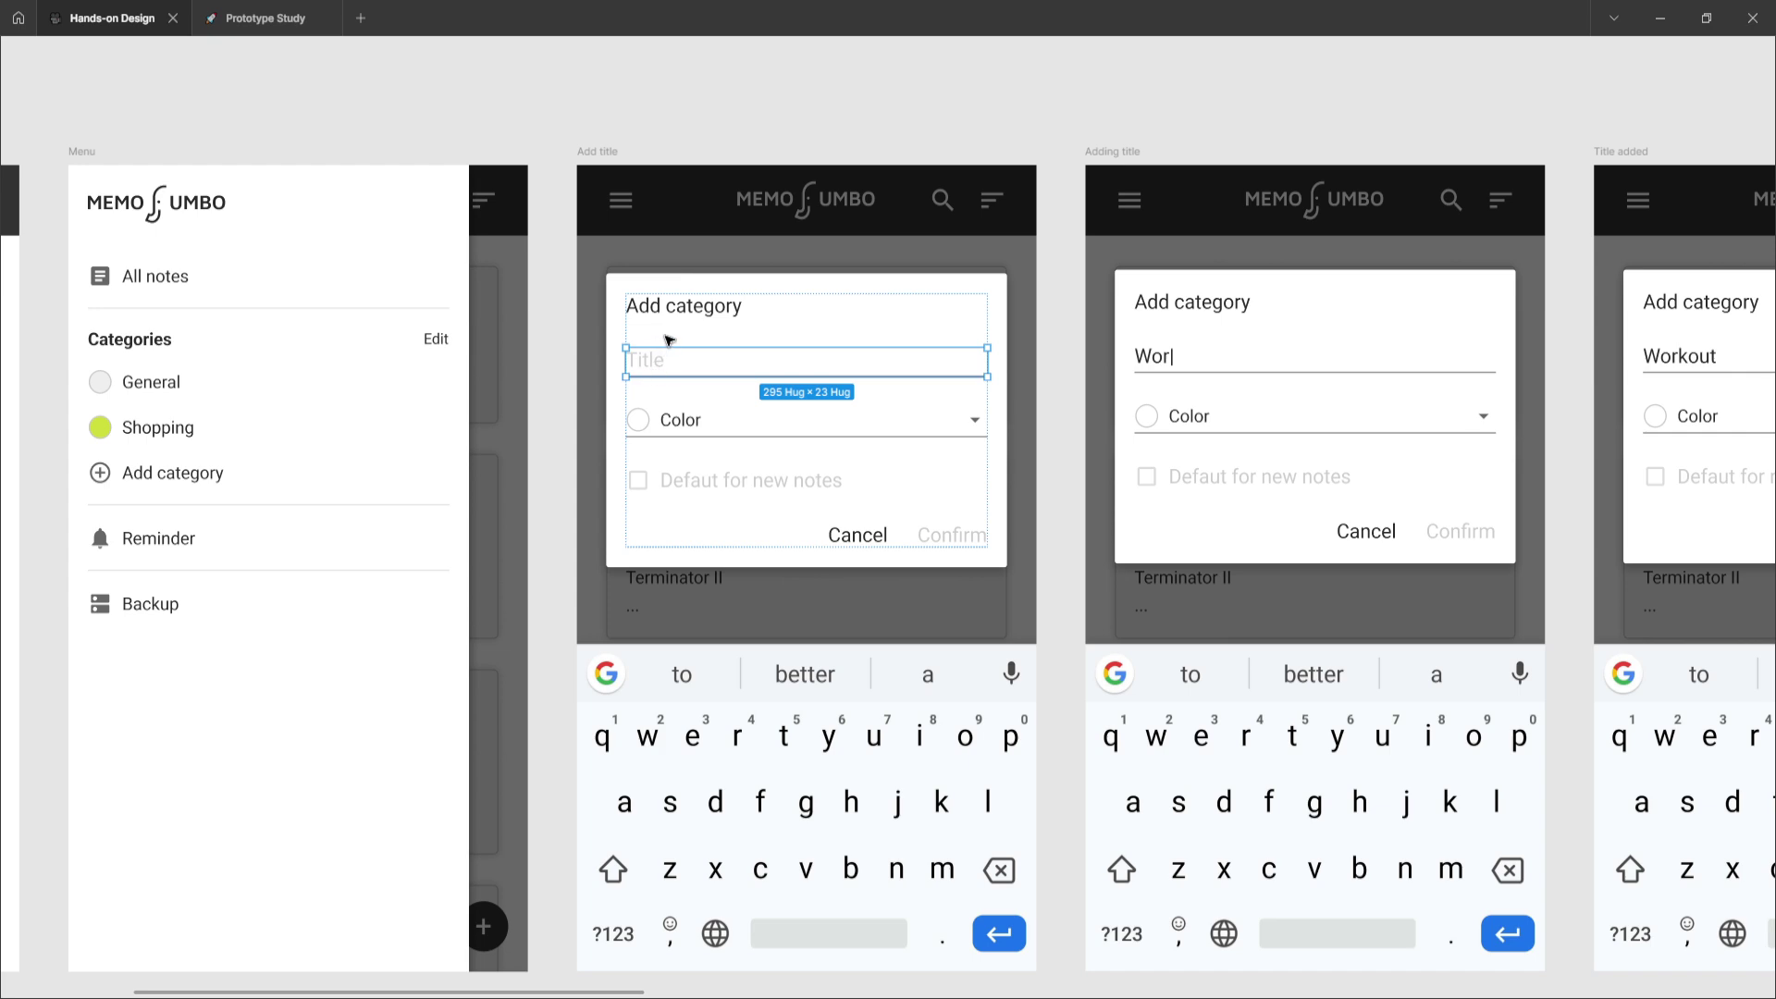
{"action": "scroll", "coordinate": [669, 350], "scroll_direction": "up", "scroll_amount": 5}
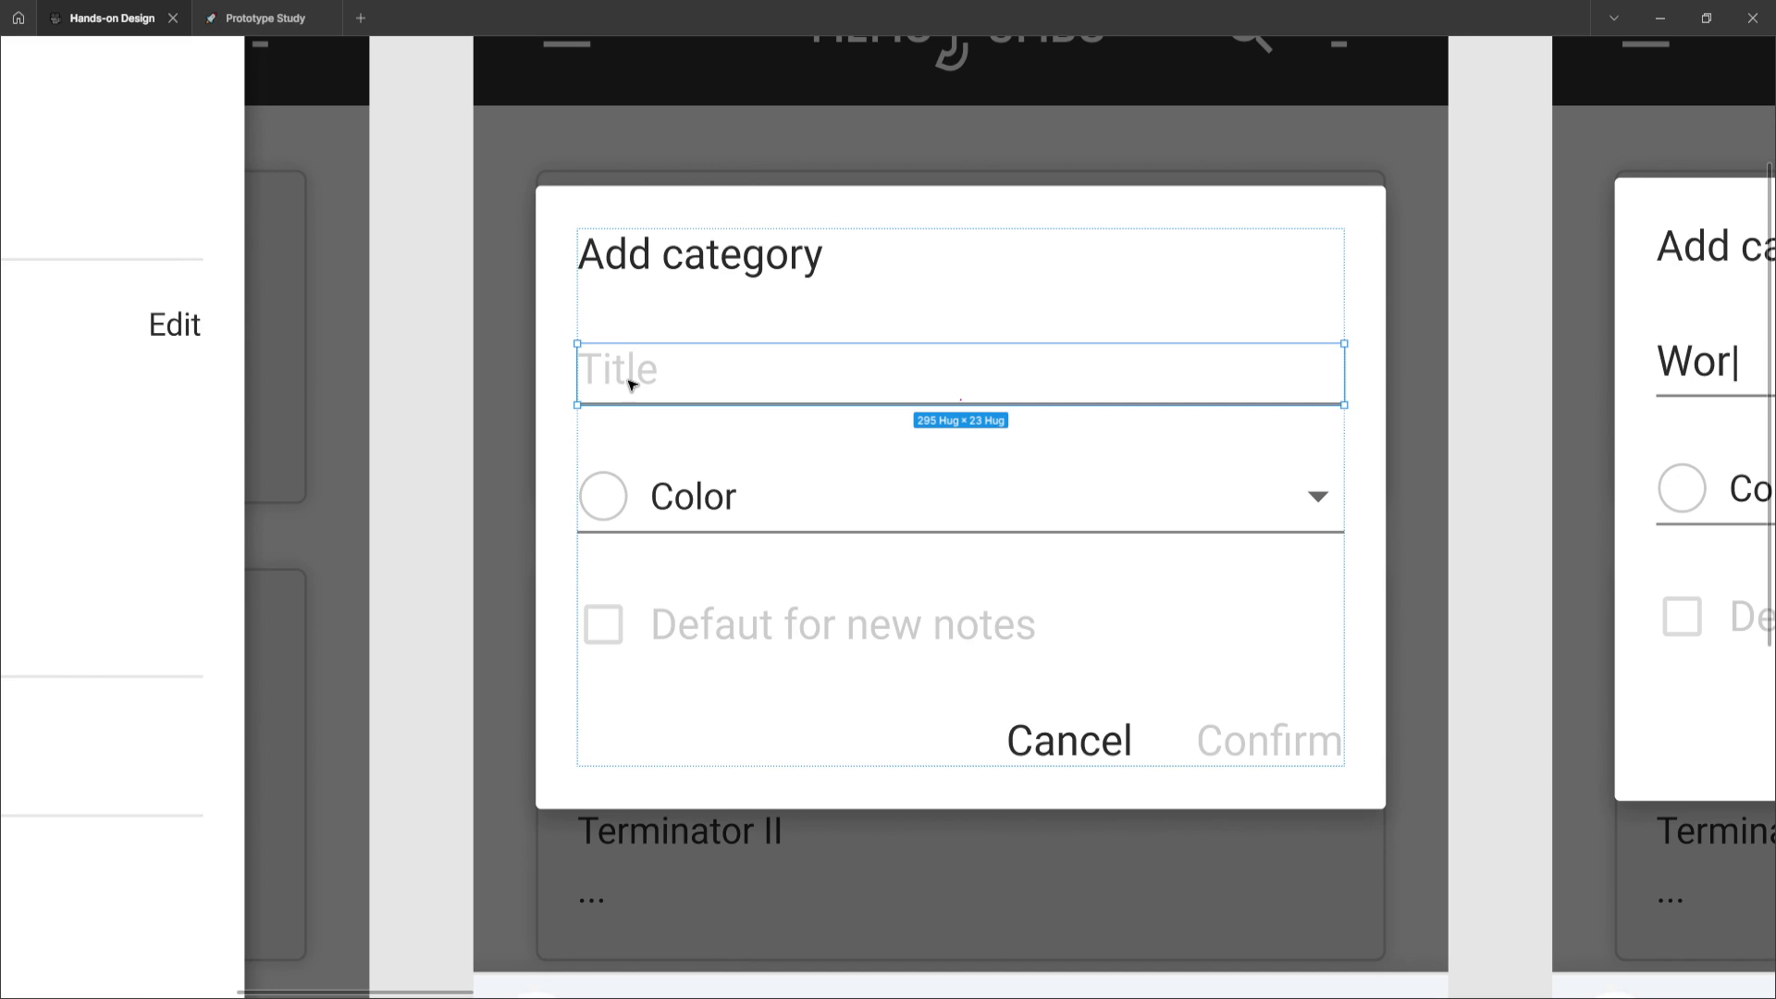
{"action": "left_click", "coordinate": [618, 501]}
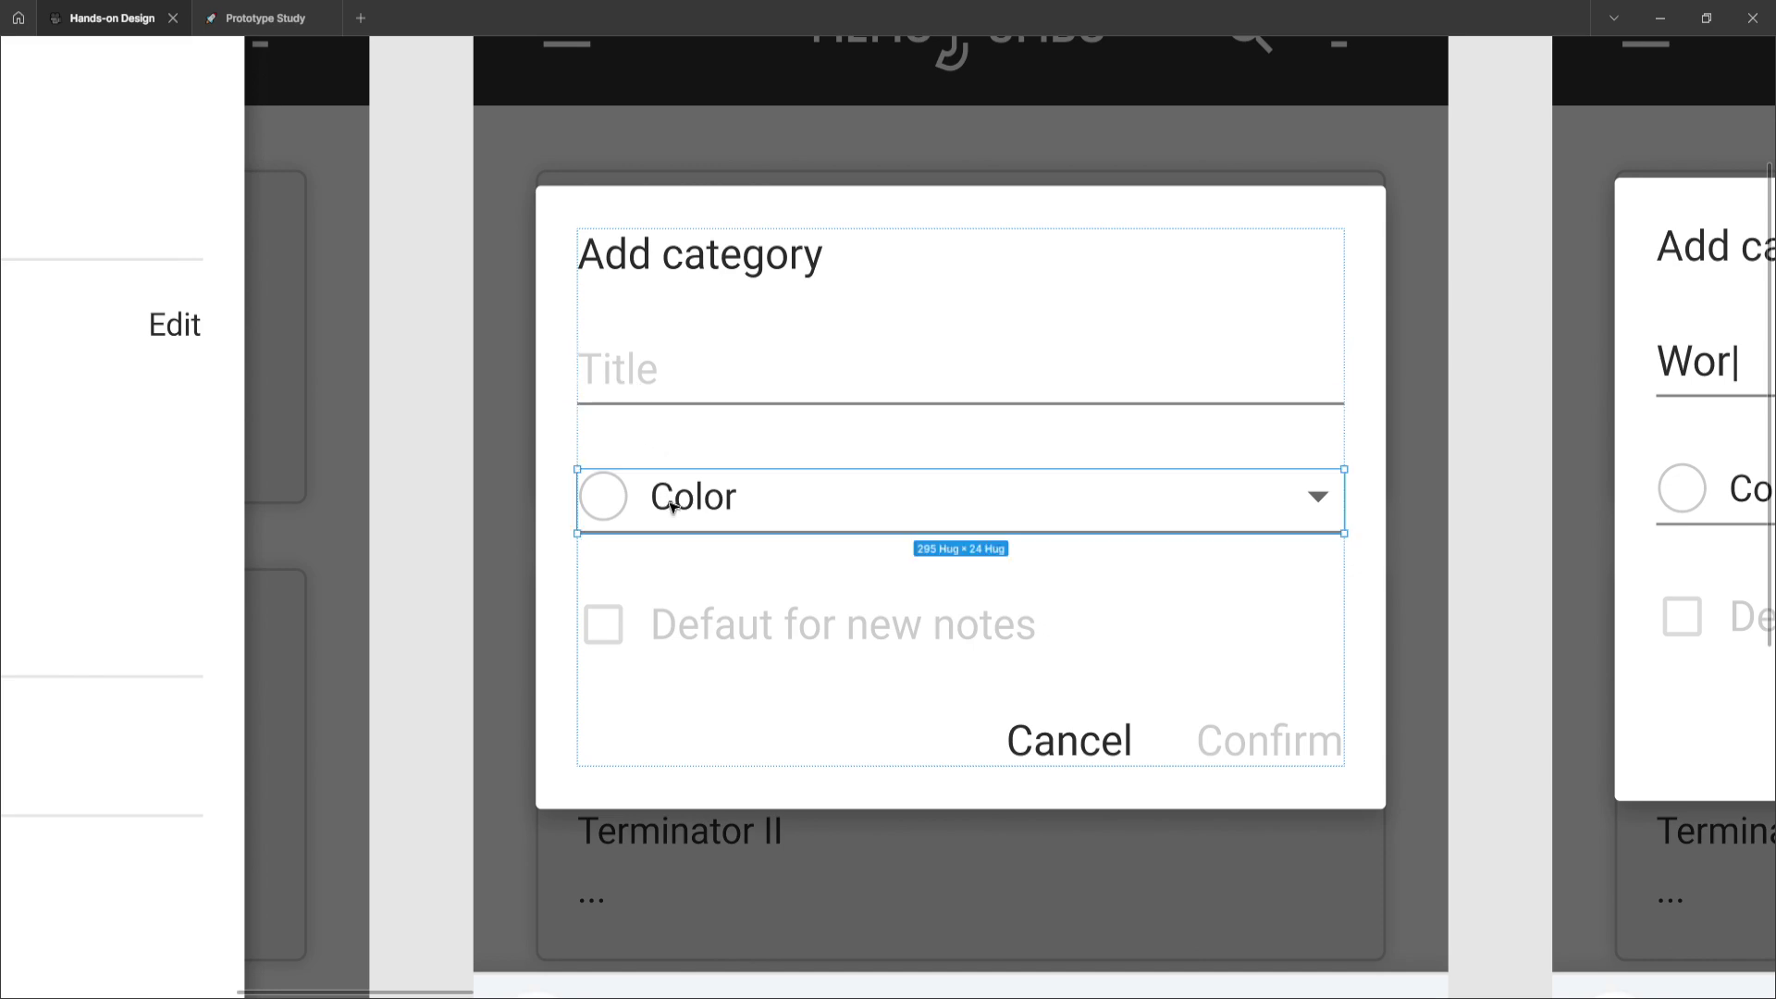
{"action": "double_click", "coordinate": [612, 507]}
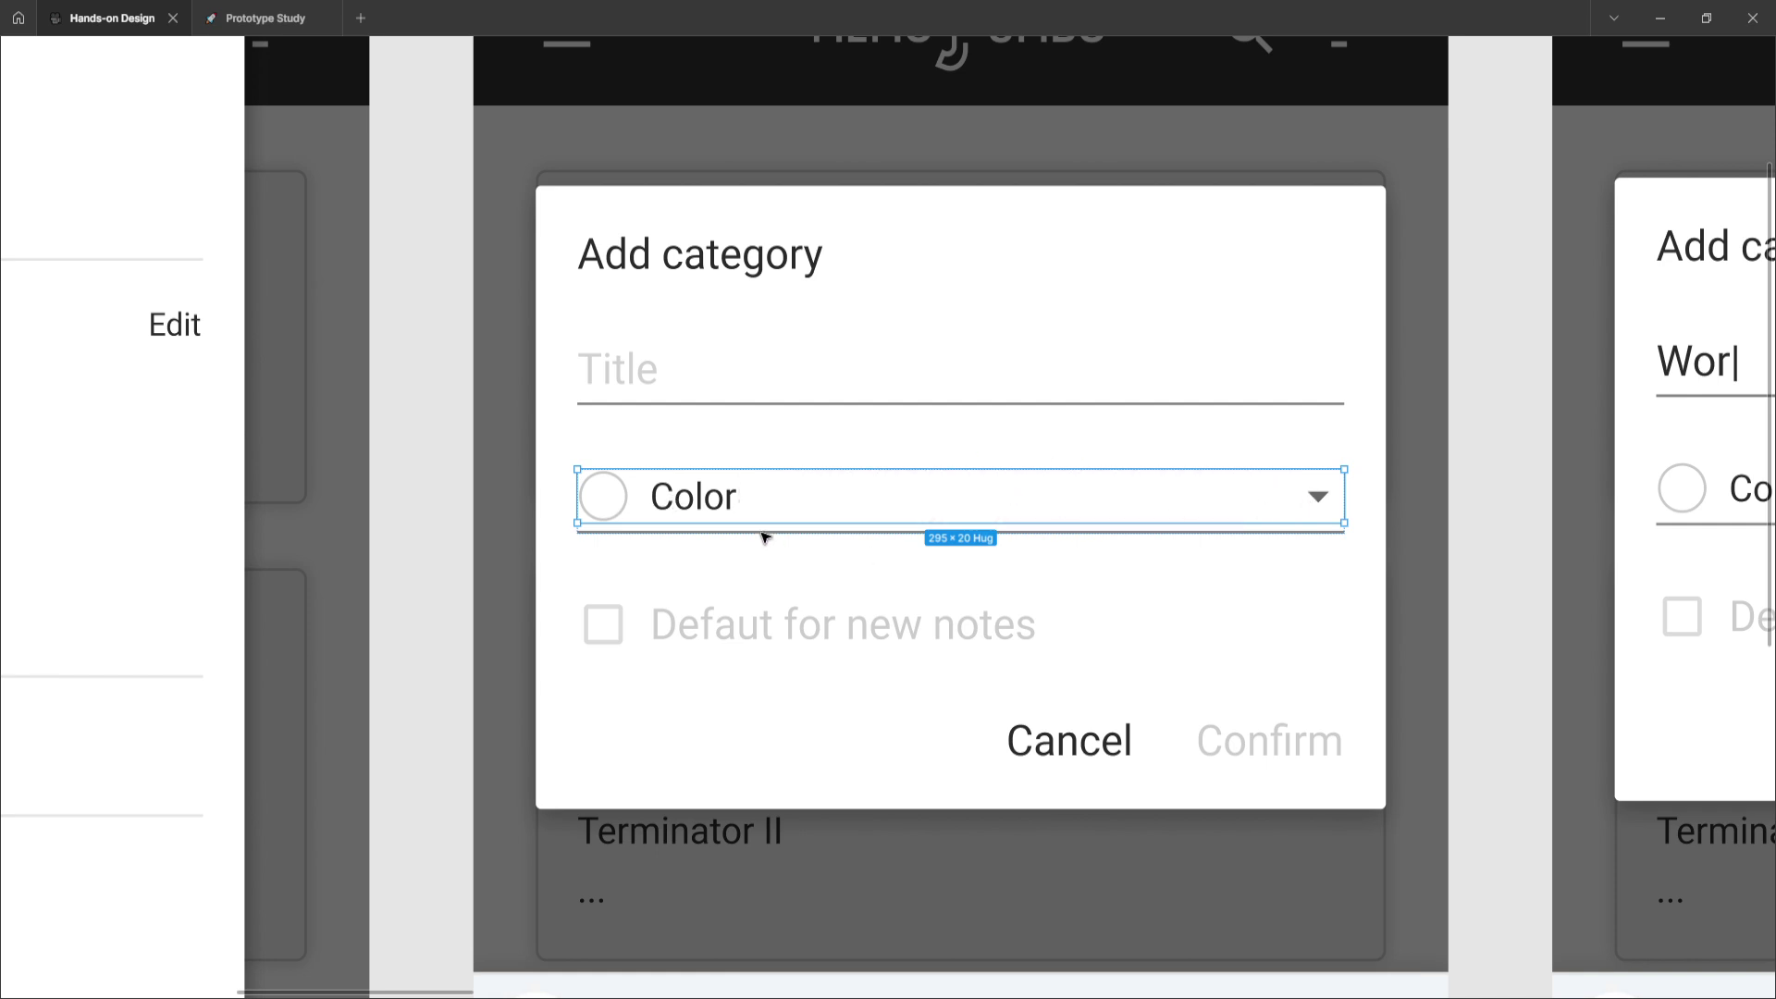
{"action": "left_click", "coordinate": [634, 624]}
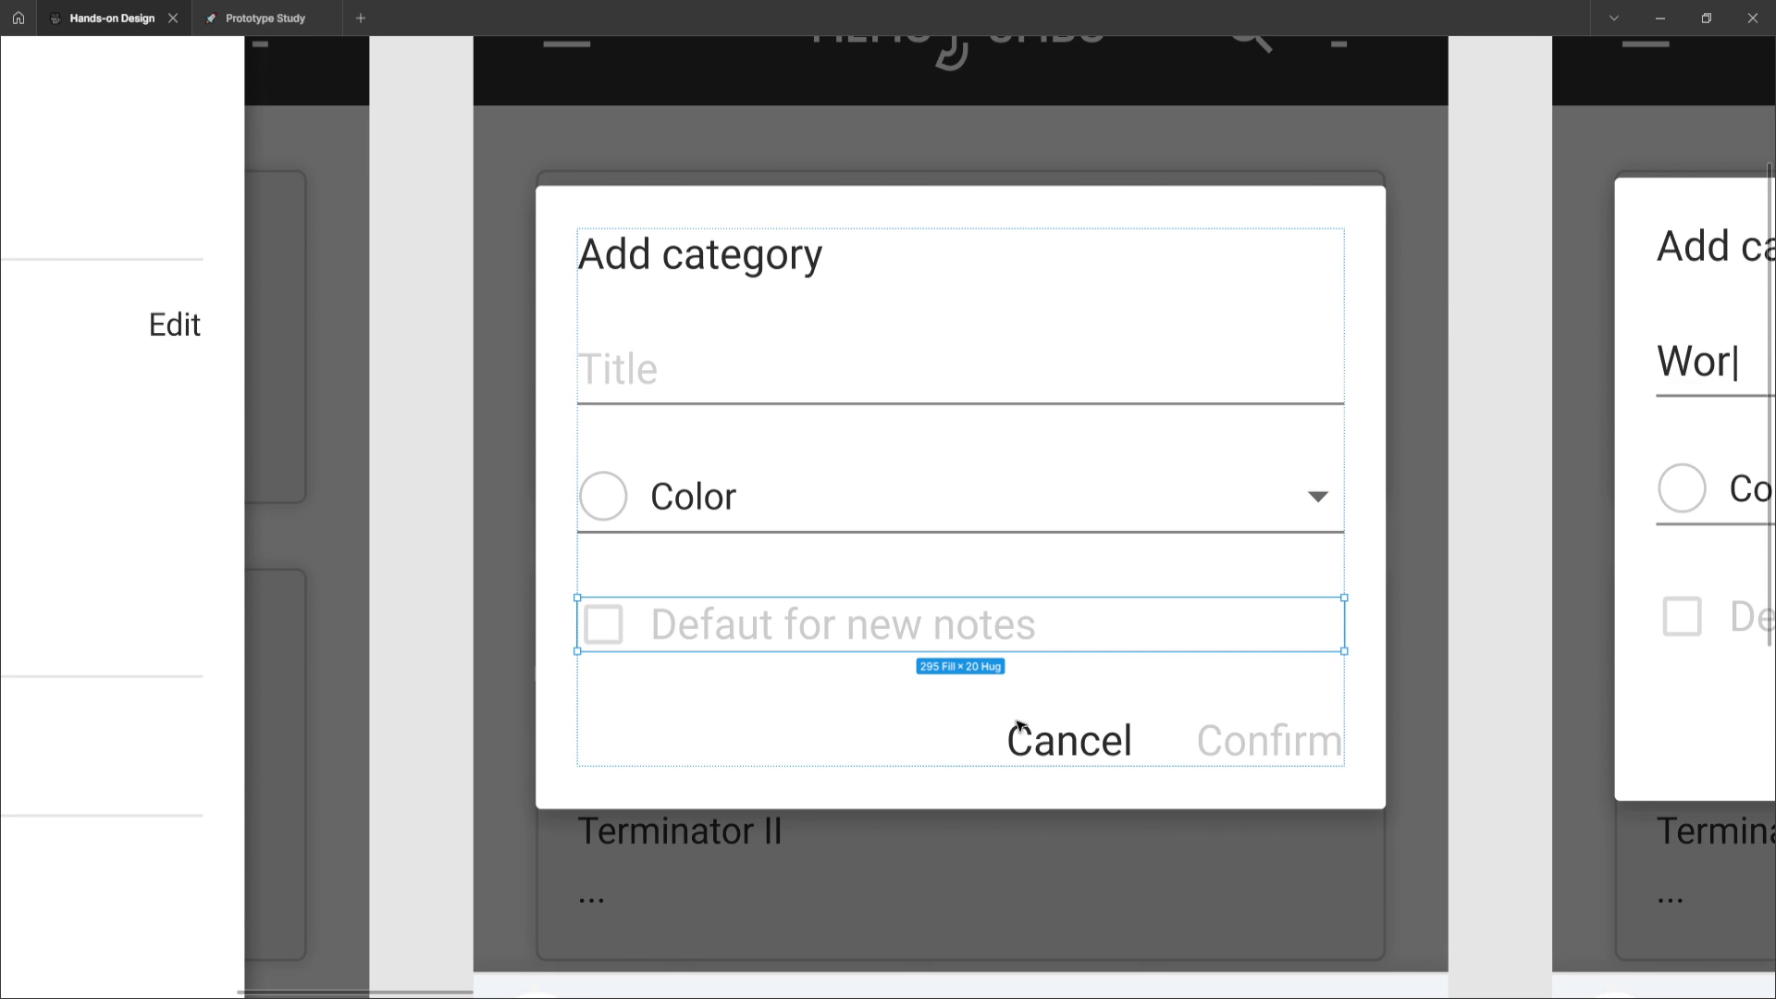
{"action": "left_click", "coordinate": [1161, 747]}
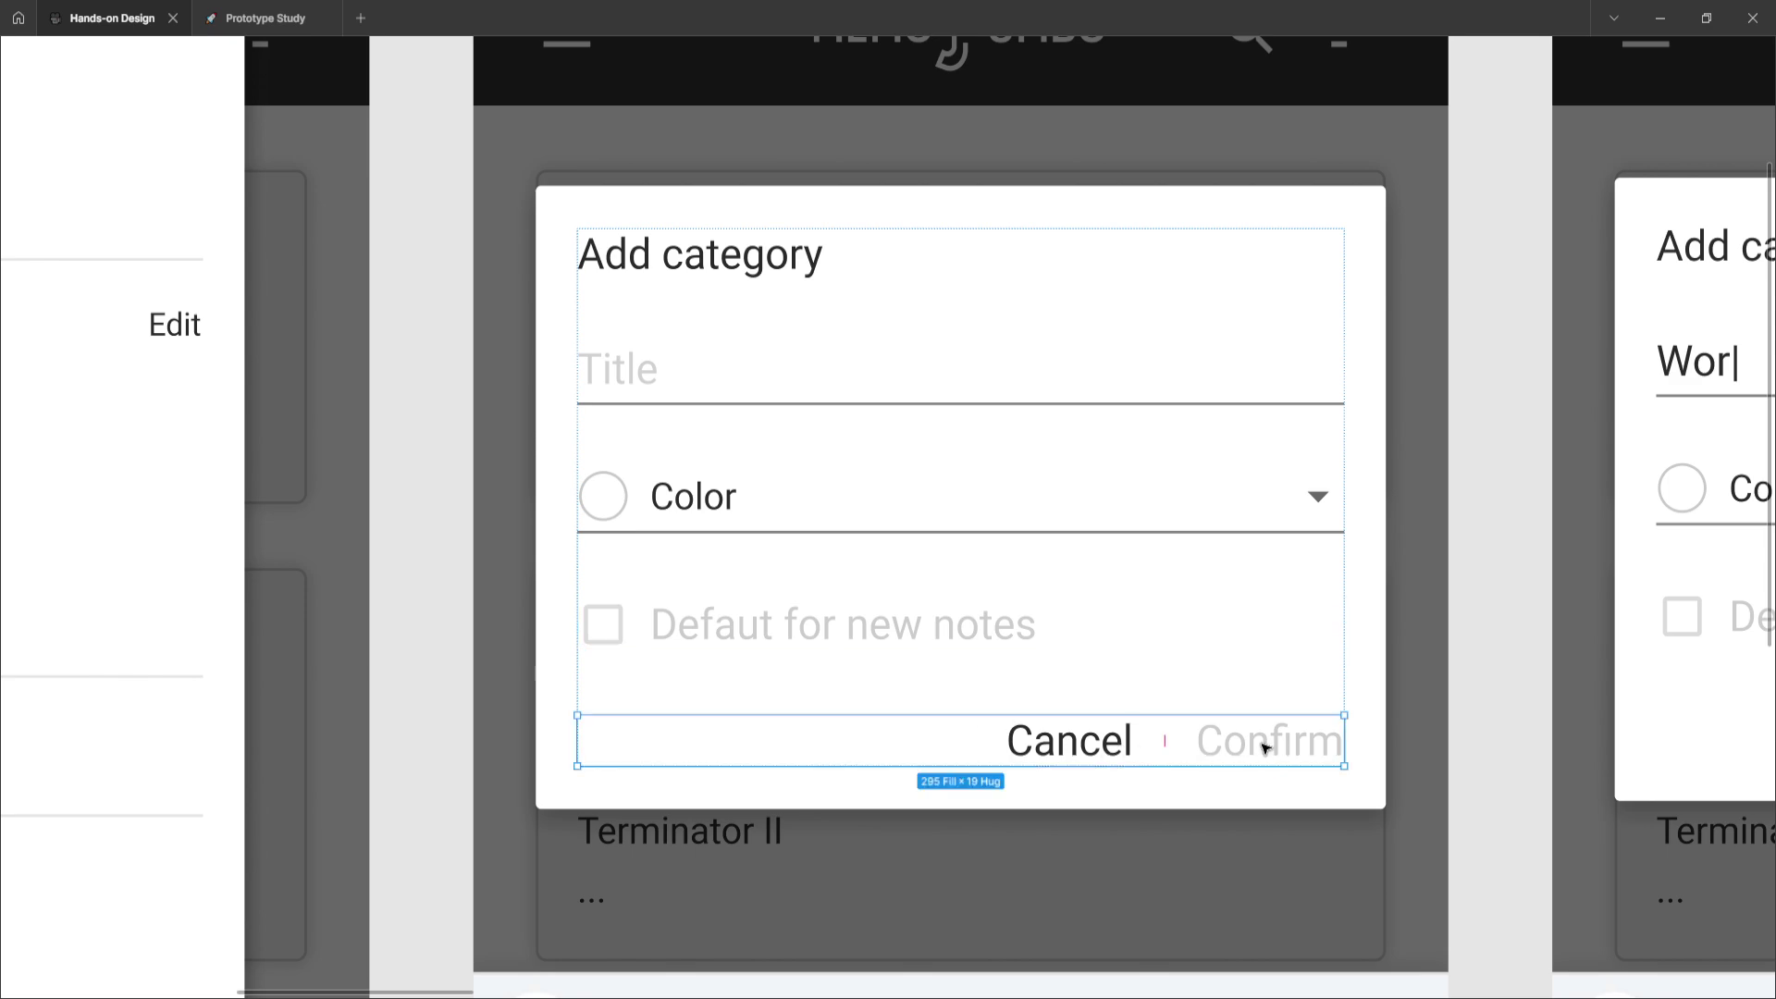
- Compare the Add title, Adding title and Title added frames and continue along the flow to the Color frames
{"action": "scroll", "coordinate": [786, 607], "scroll_direction": "down", "scroll_amount": 5}
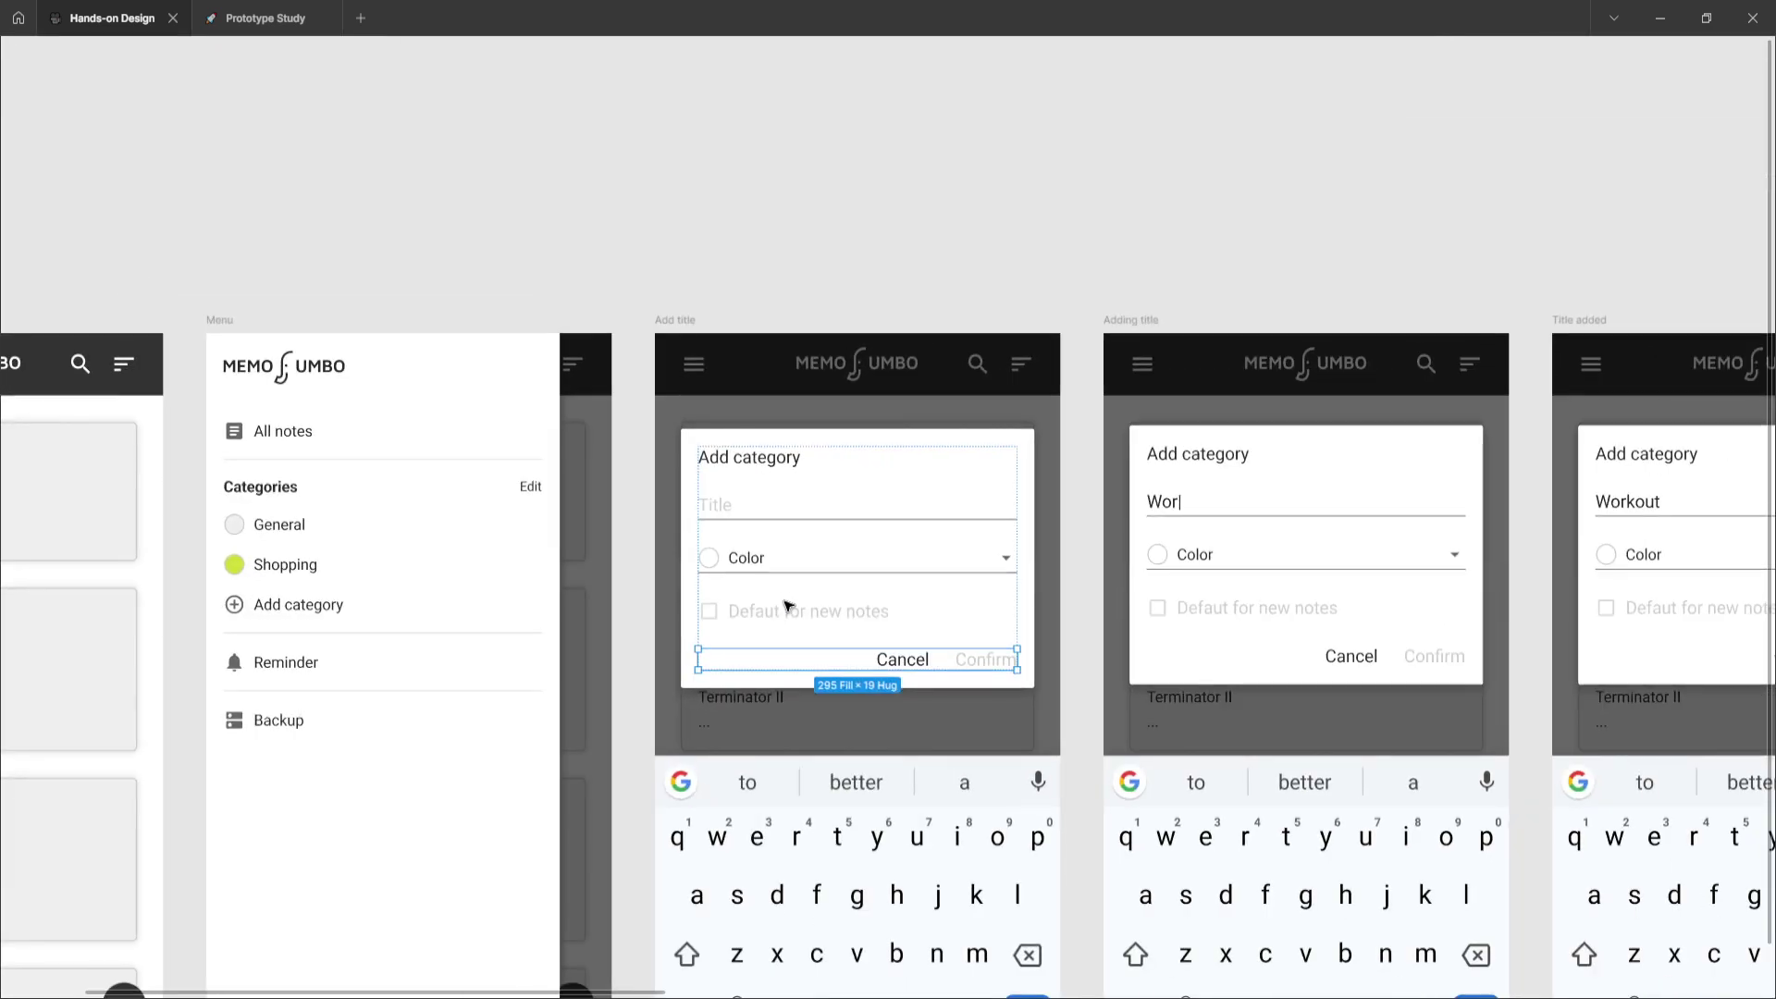
{"action": "scroll", "coordinate": [785, 607], "scroll_direction": "down", "scroll_amount": 3}
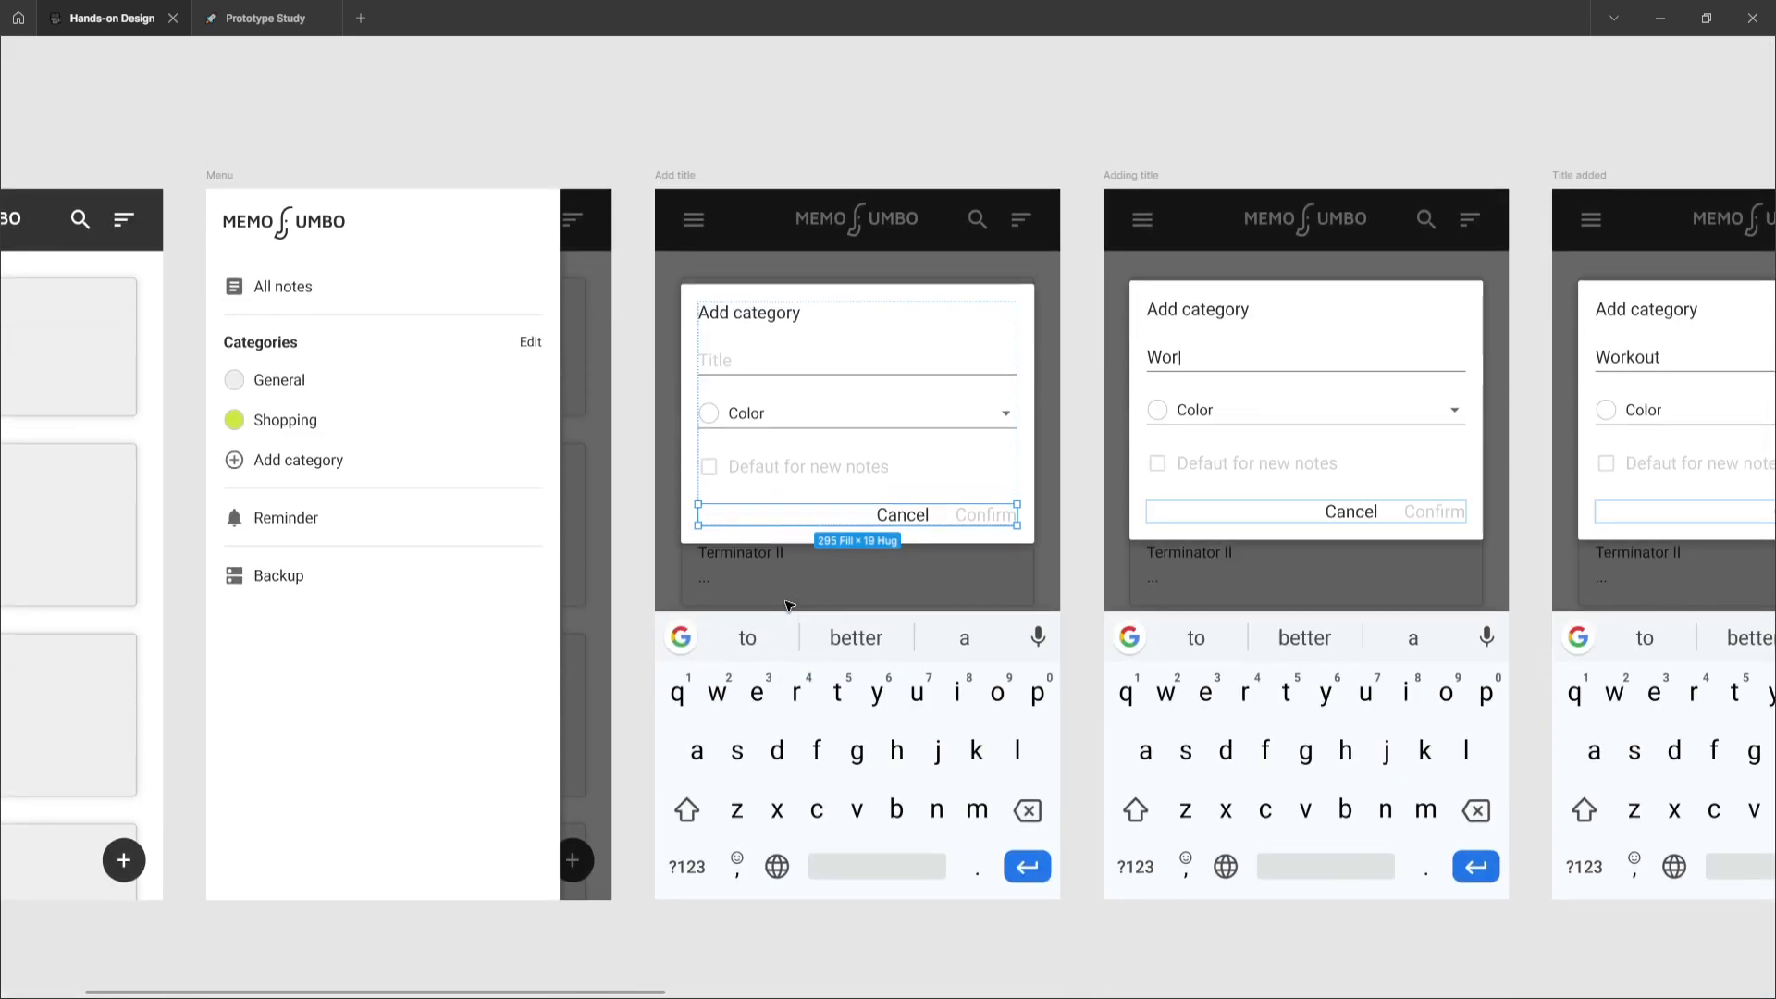
{"action": "scroll", "coordinate": [790, 606], "scroll_direction": "right", "scroll_amount": 10}
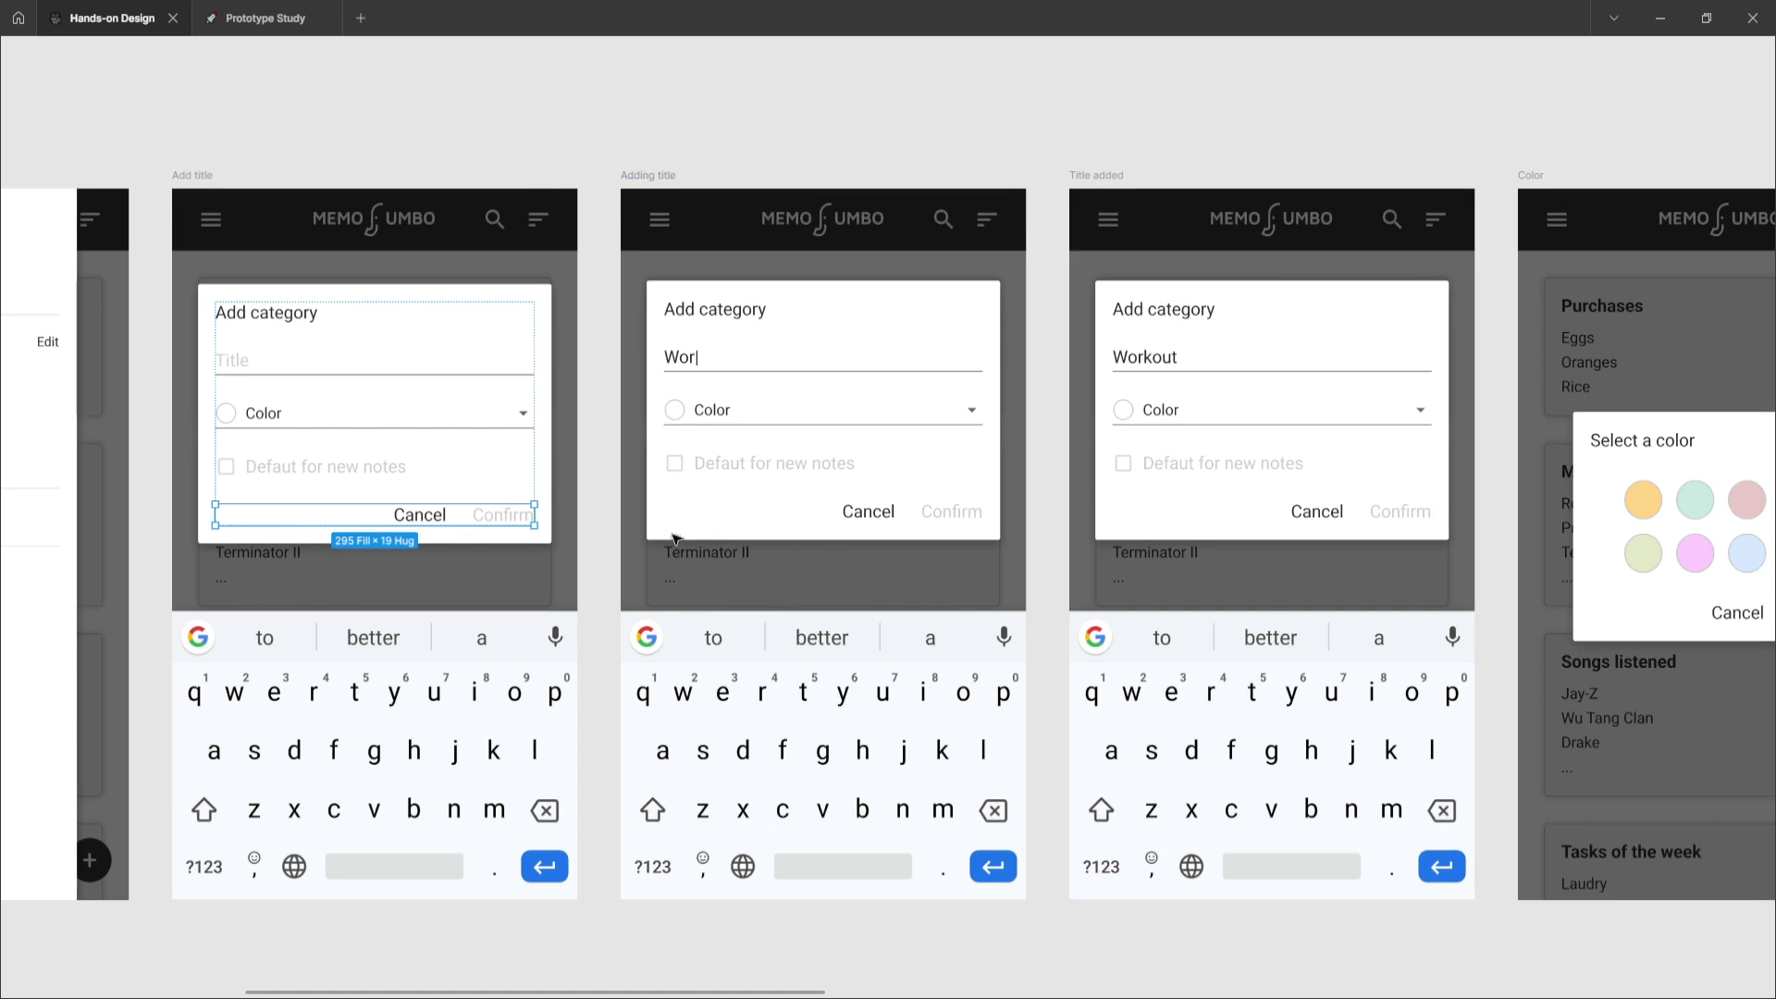
{"action": "scroll", "coordinate": [675, 539], "scroll_direction": "up", "scroll_amount": 2}
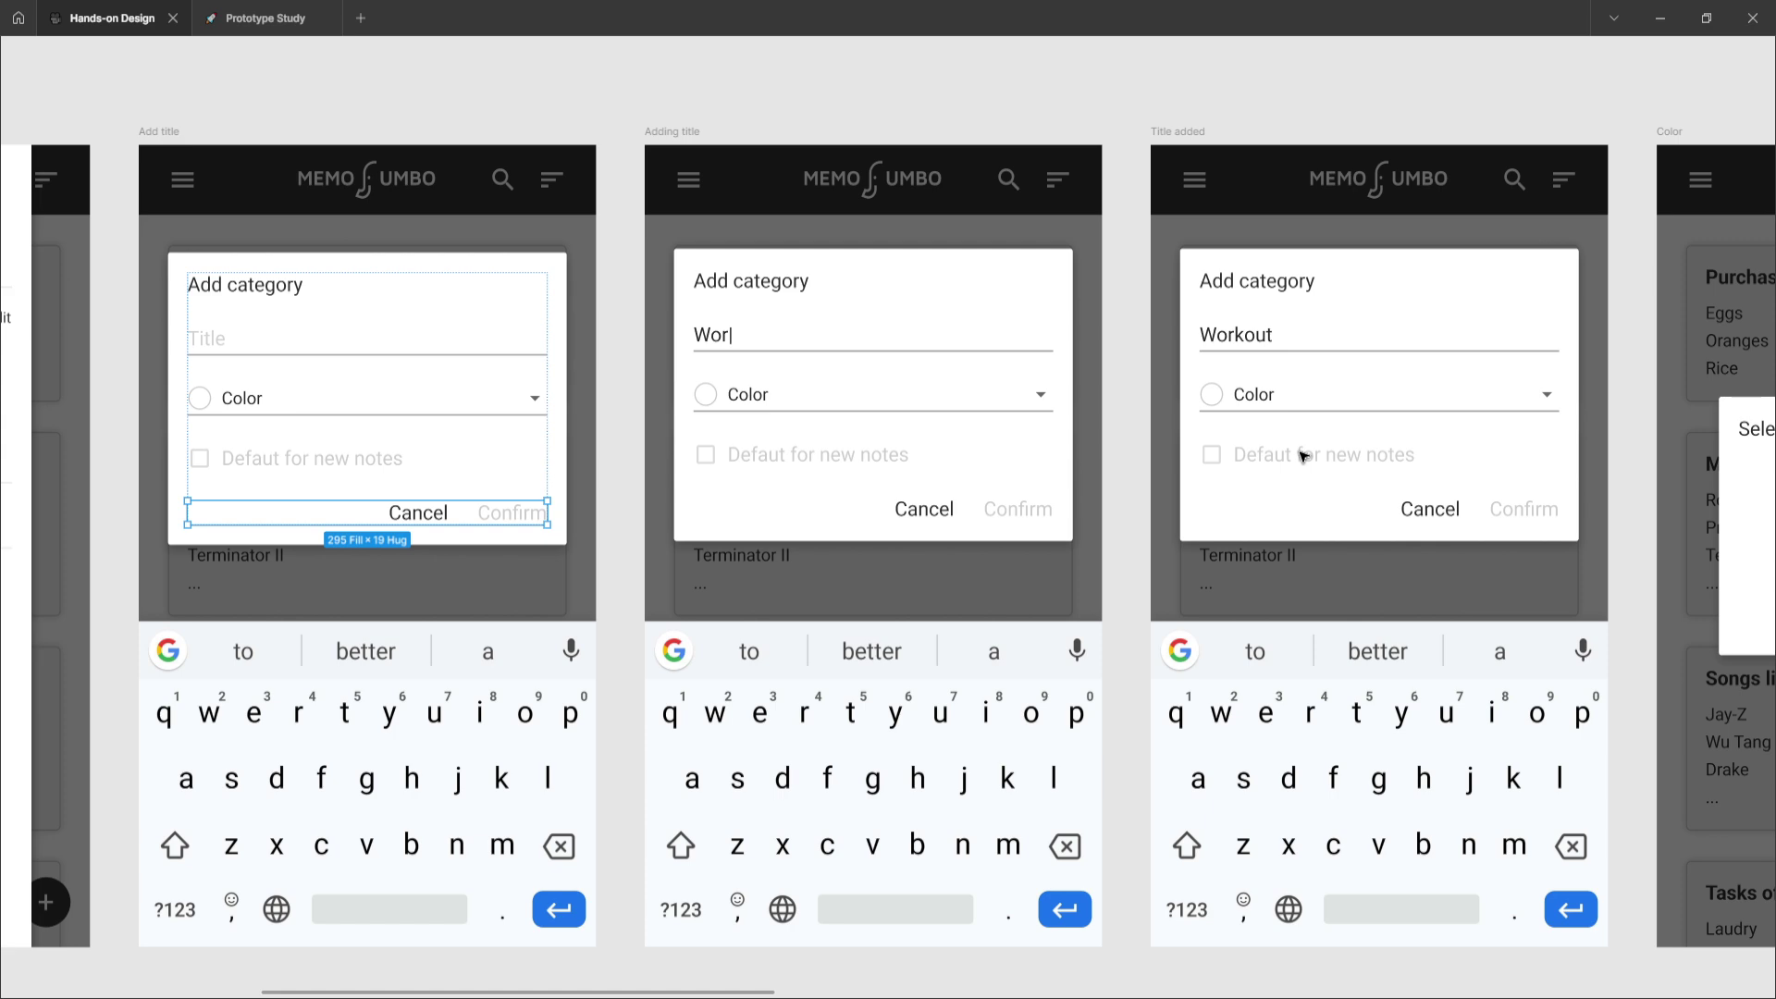
{"action": "scroll", "coordinate": [1302, 455], "scroll_direction": "right", "scroll_amount": 10}
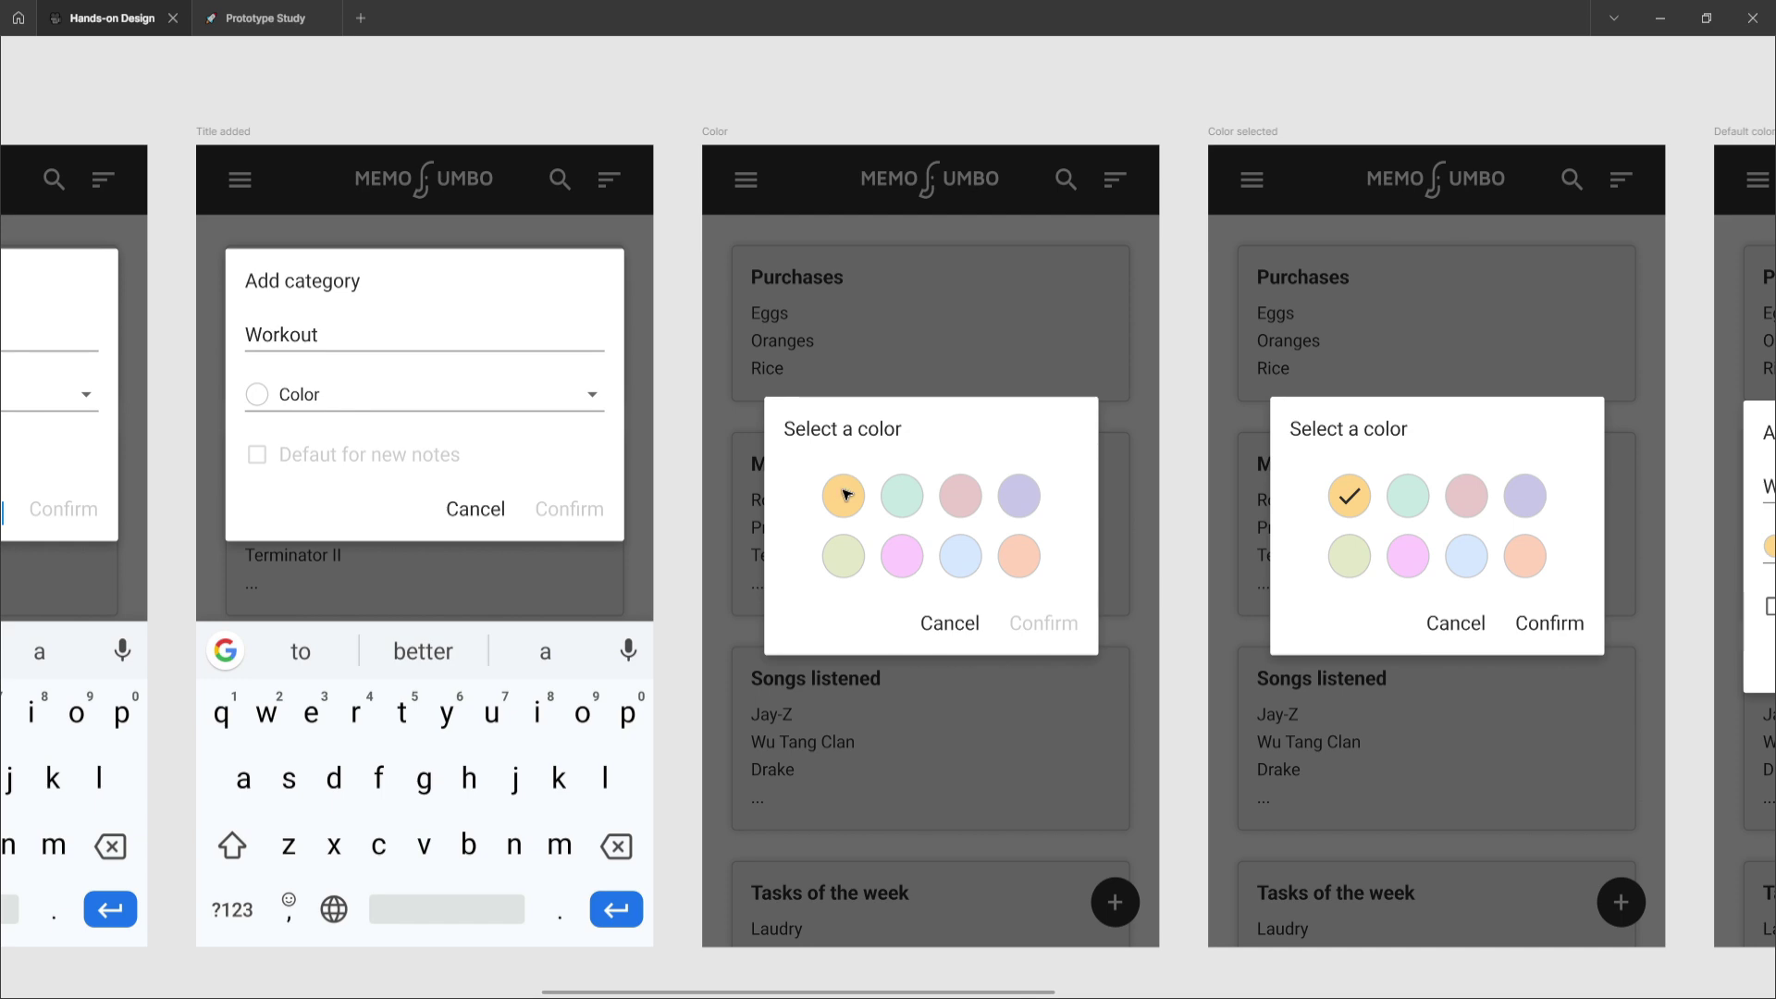
- Inspect the Color frame's dialog, including its content group, Select a color title, swatch grid and Cancel/Confirm row
{"action": "left_click", "coordinate": [858, 429]}
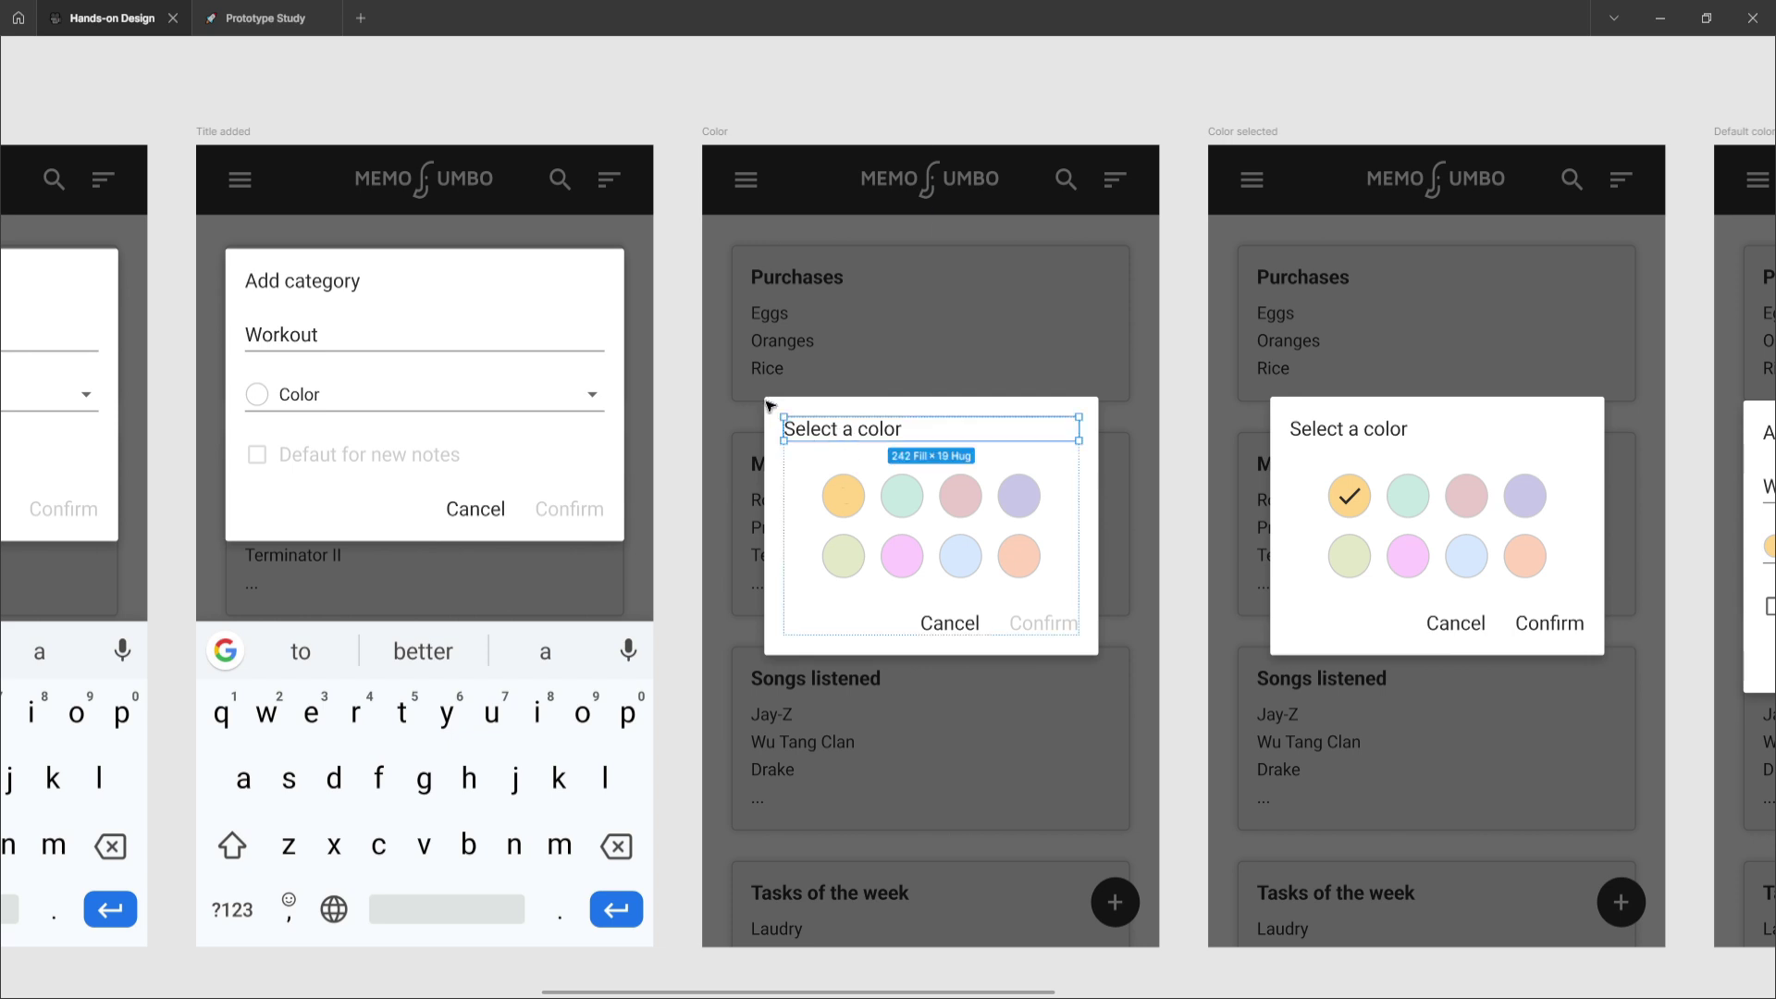
{"action": "key", "text": "Escape"}
{"action": "left_click", "coordinate": [836, 432]}
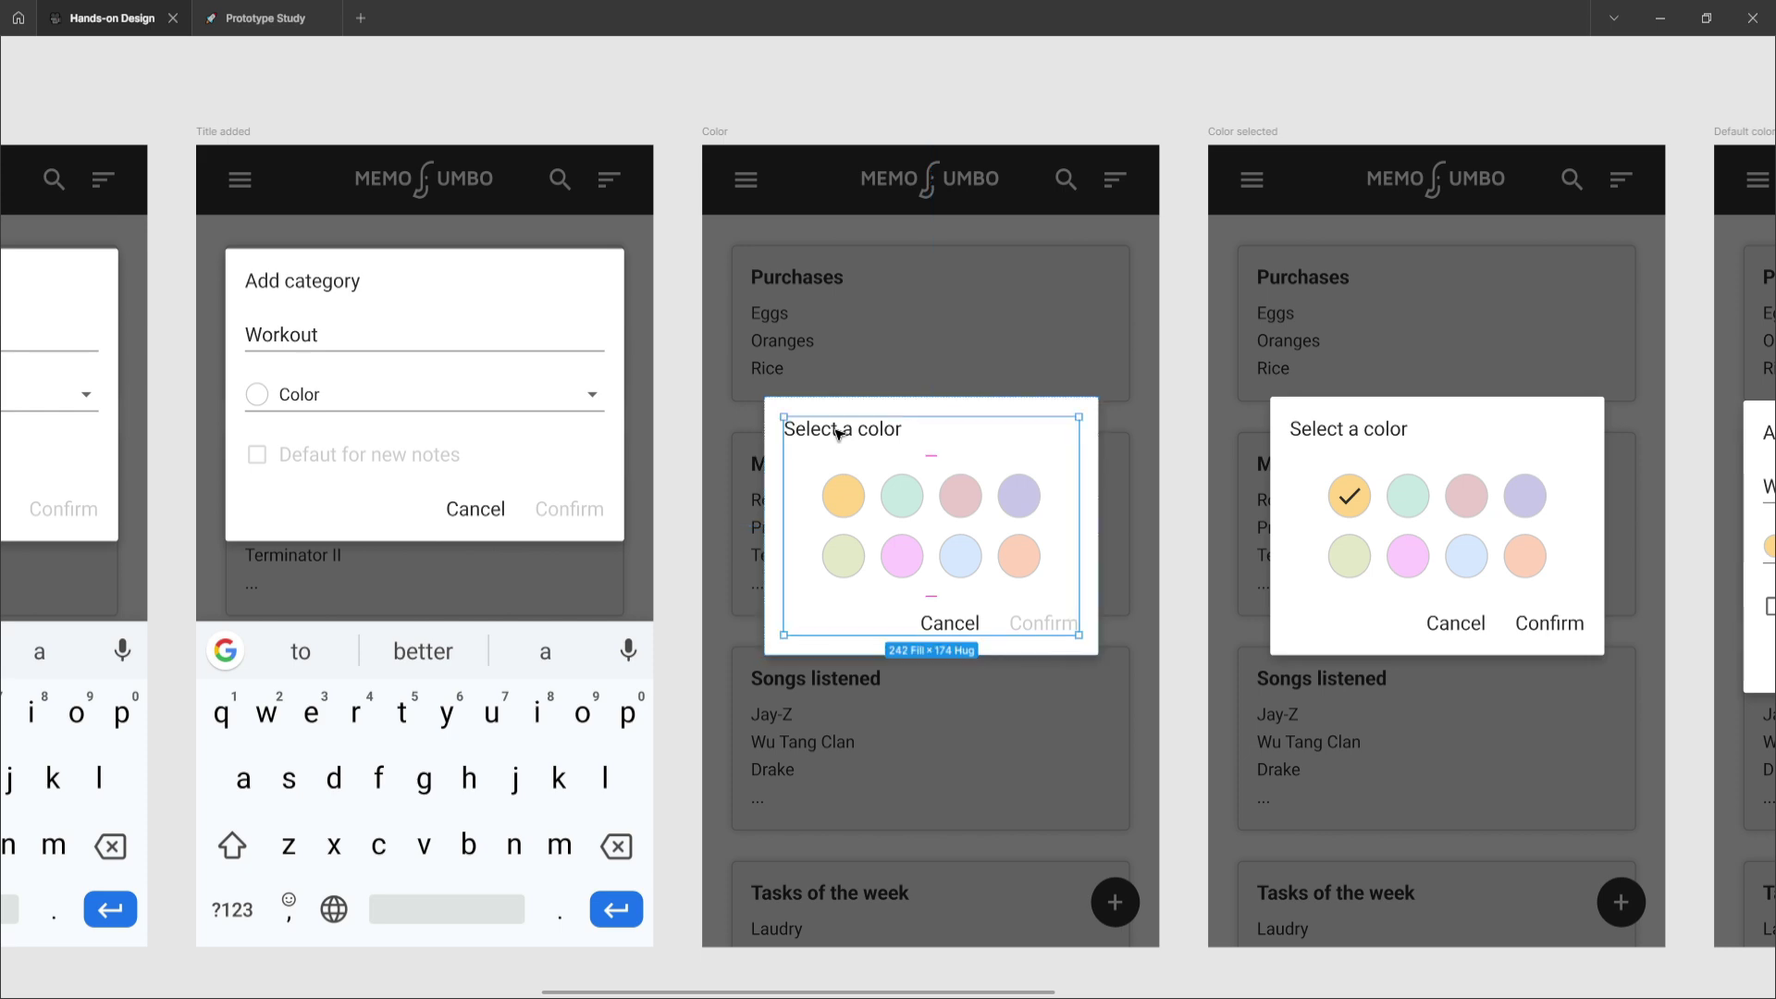
{"action": "left_click", "coordinate": [836, 432]}
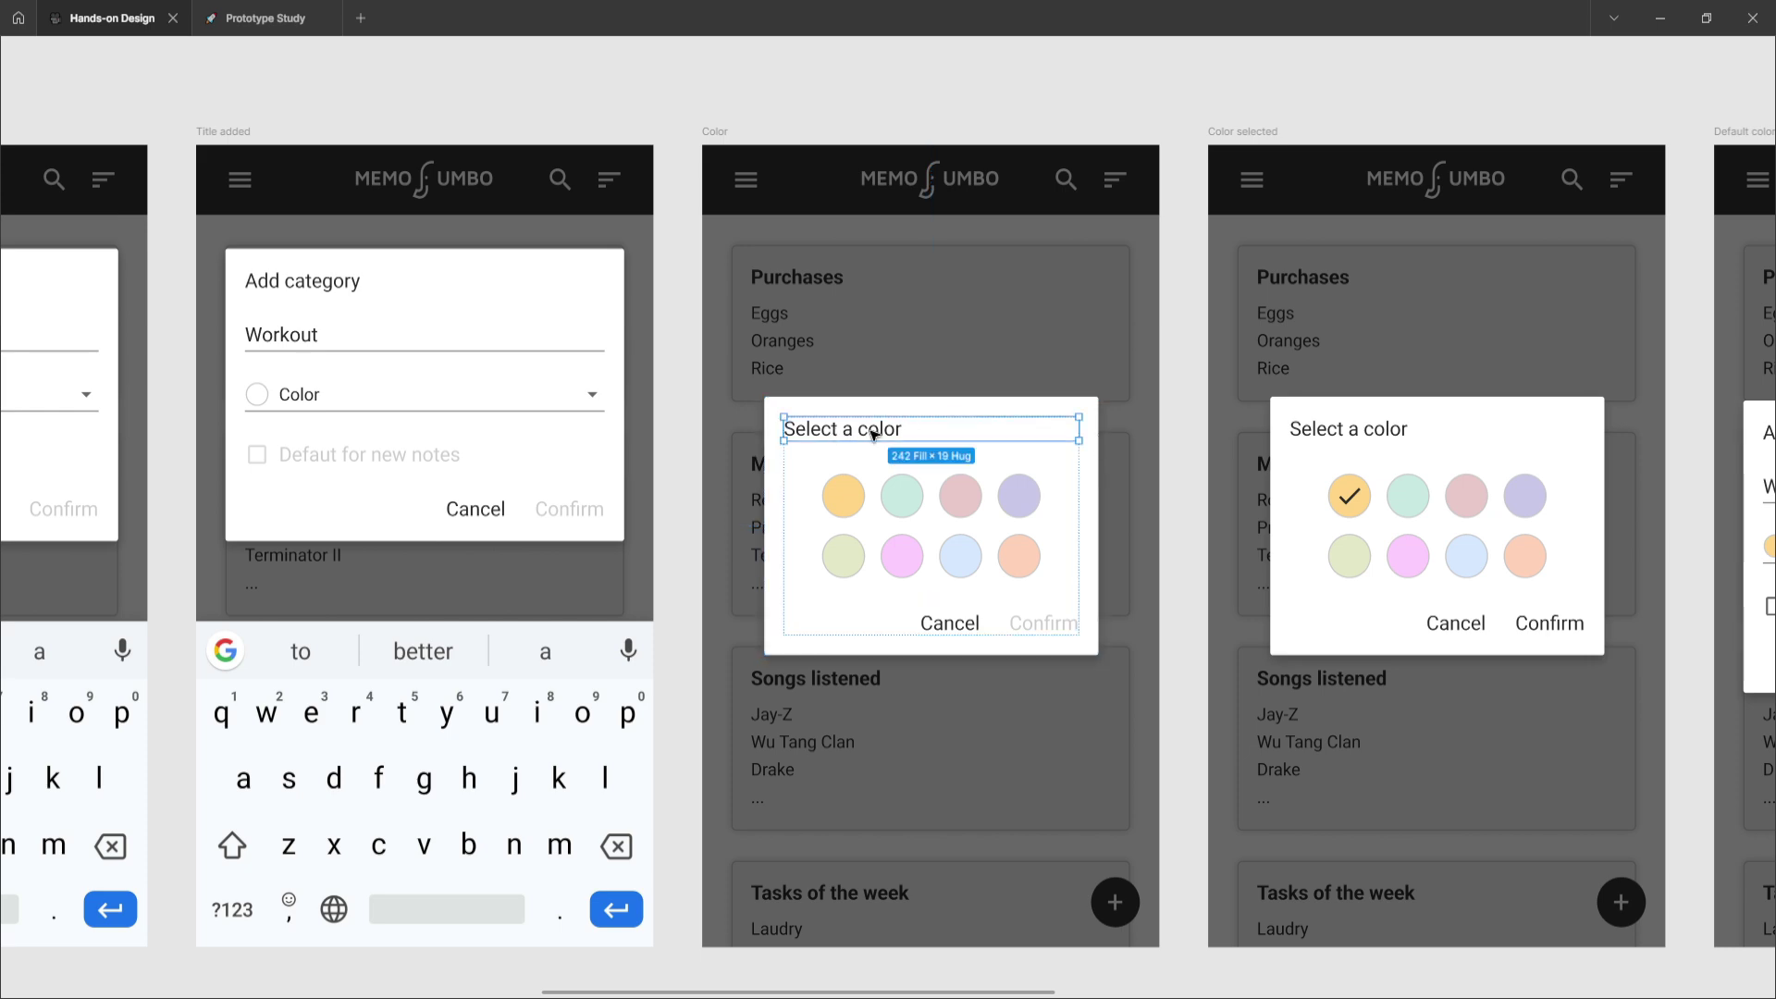
{"action": "left_click", "coordinate": [851, 509]}
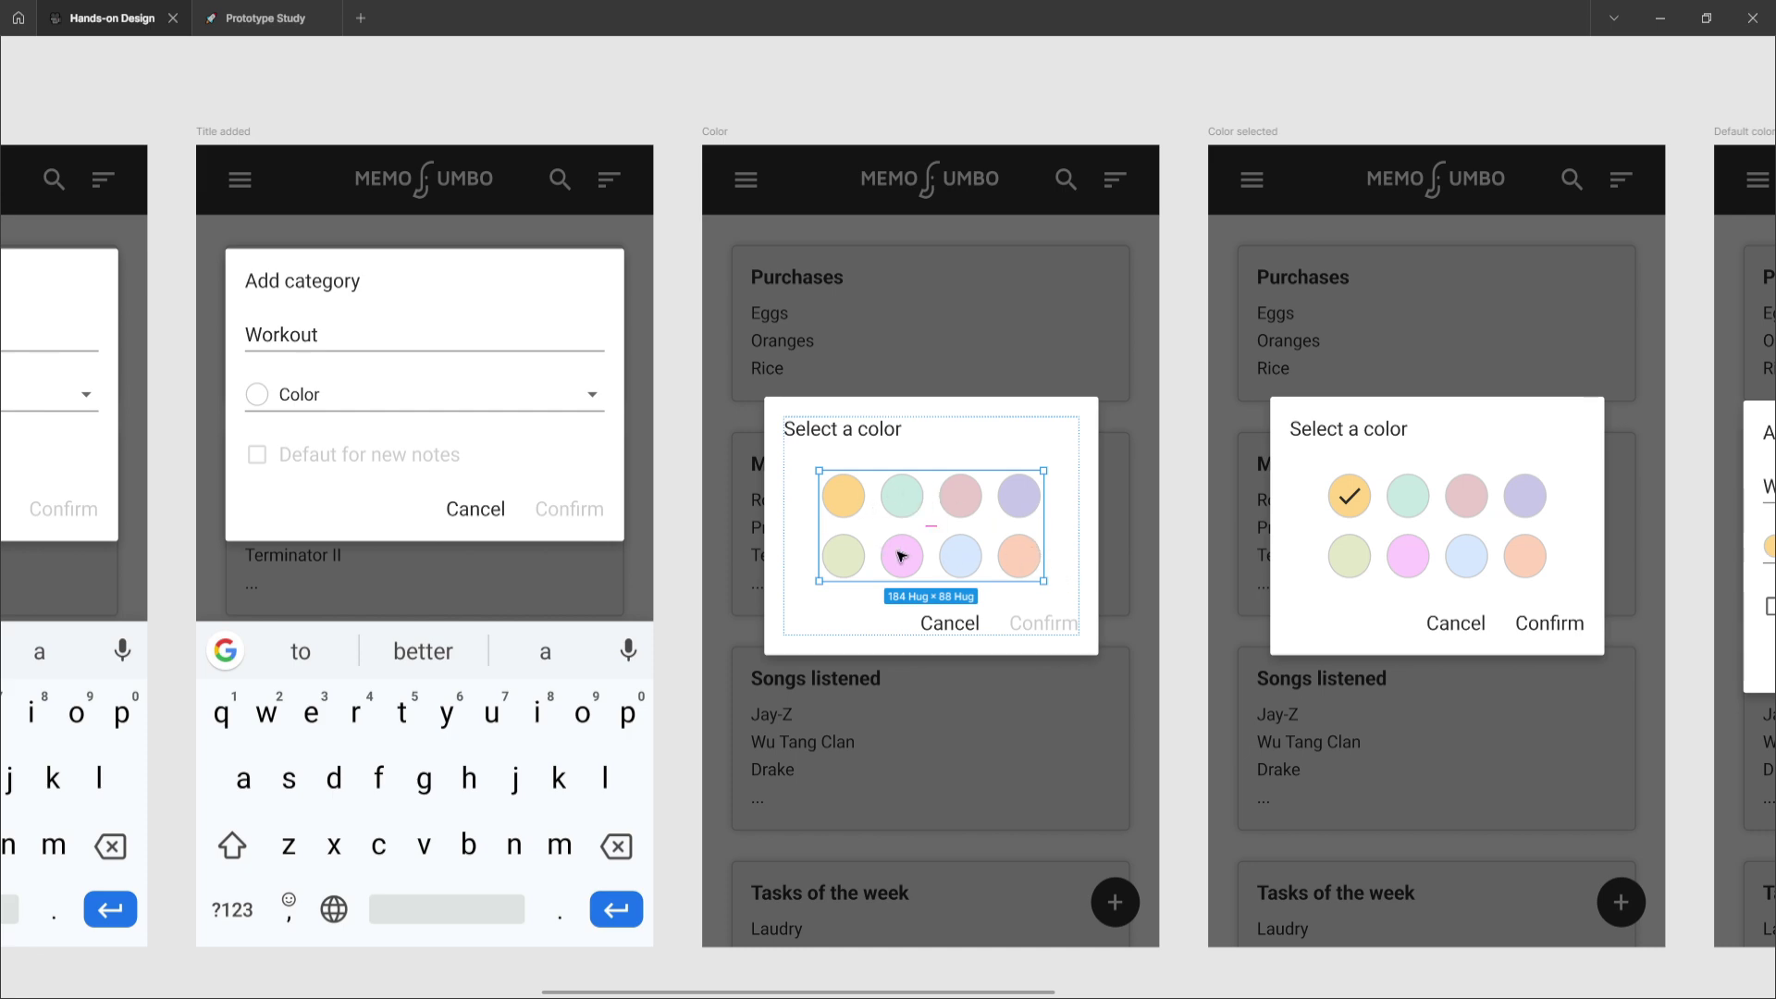
{"action": "left_click", "coordinate": [964, 628]}
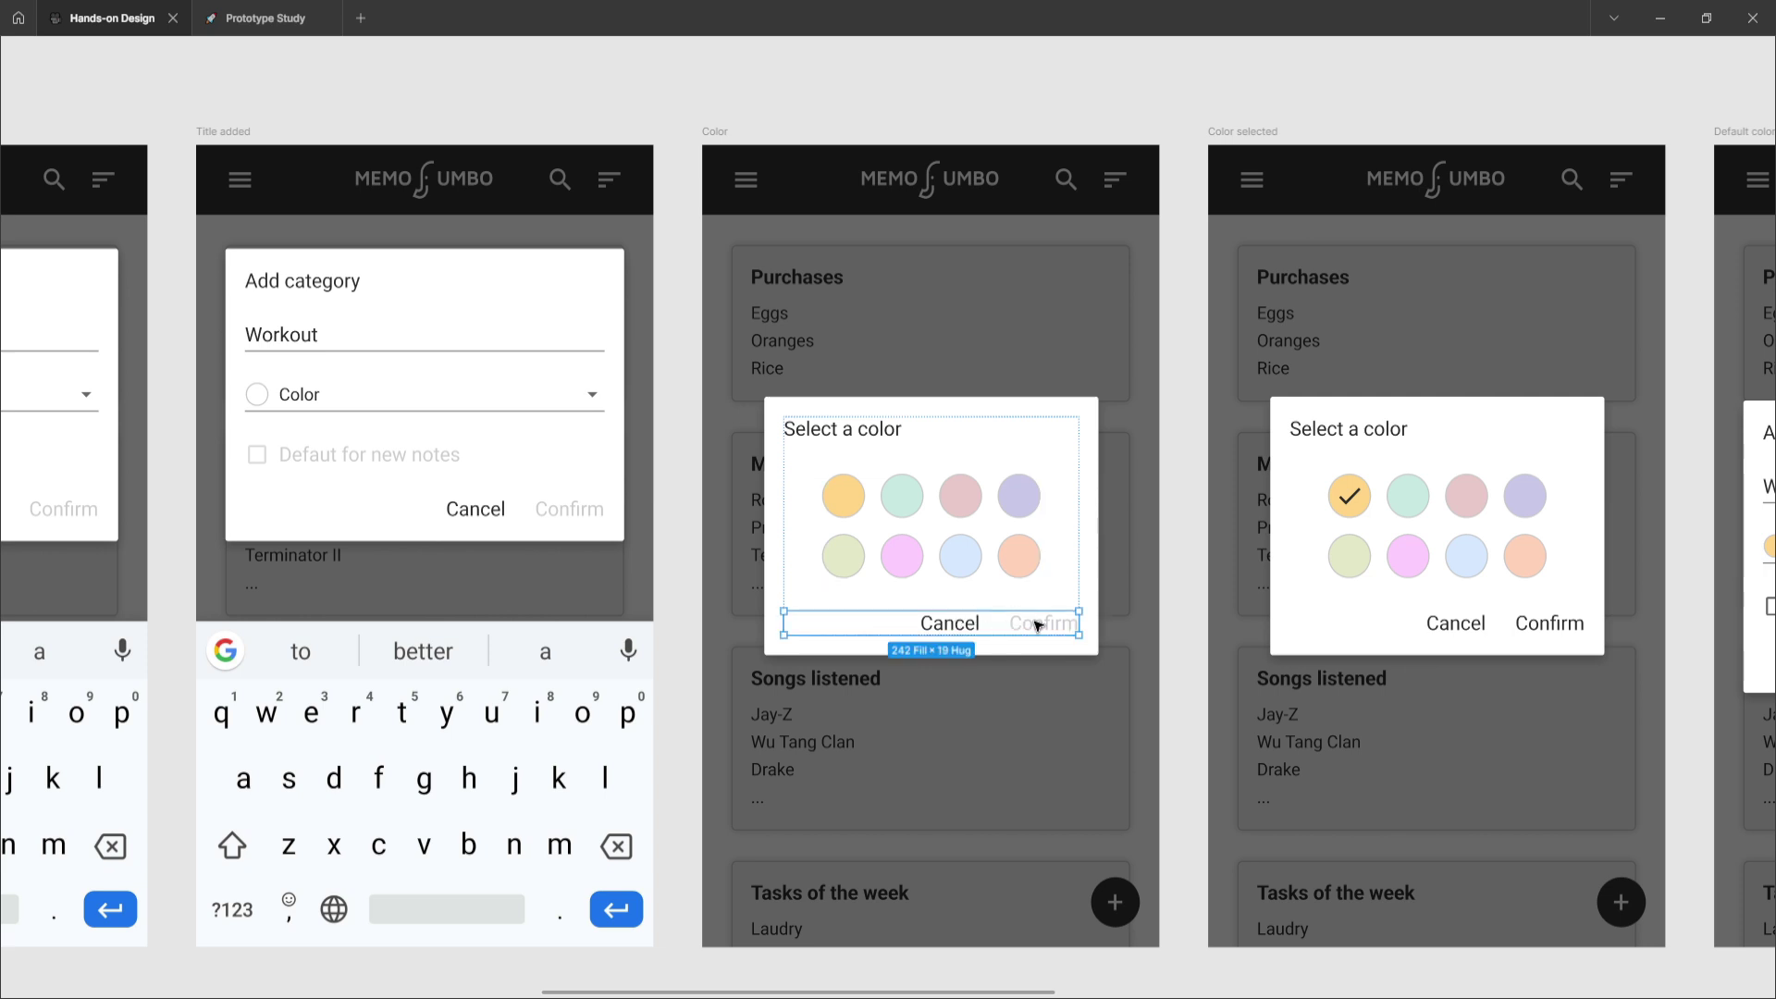
{"action": "double_click", "coordinate": [953, 627]}
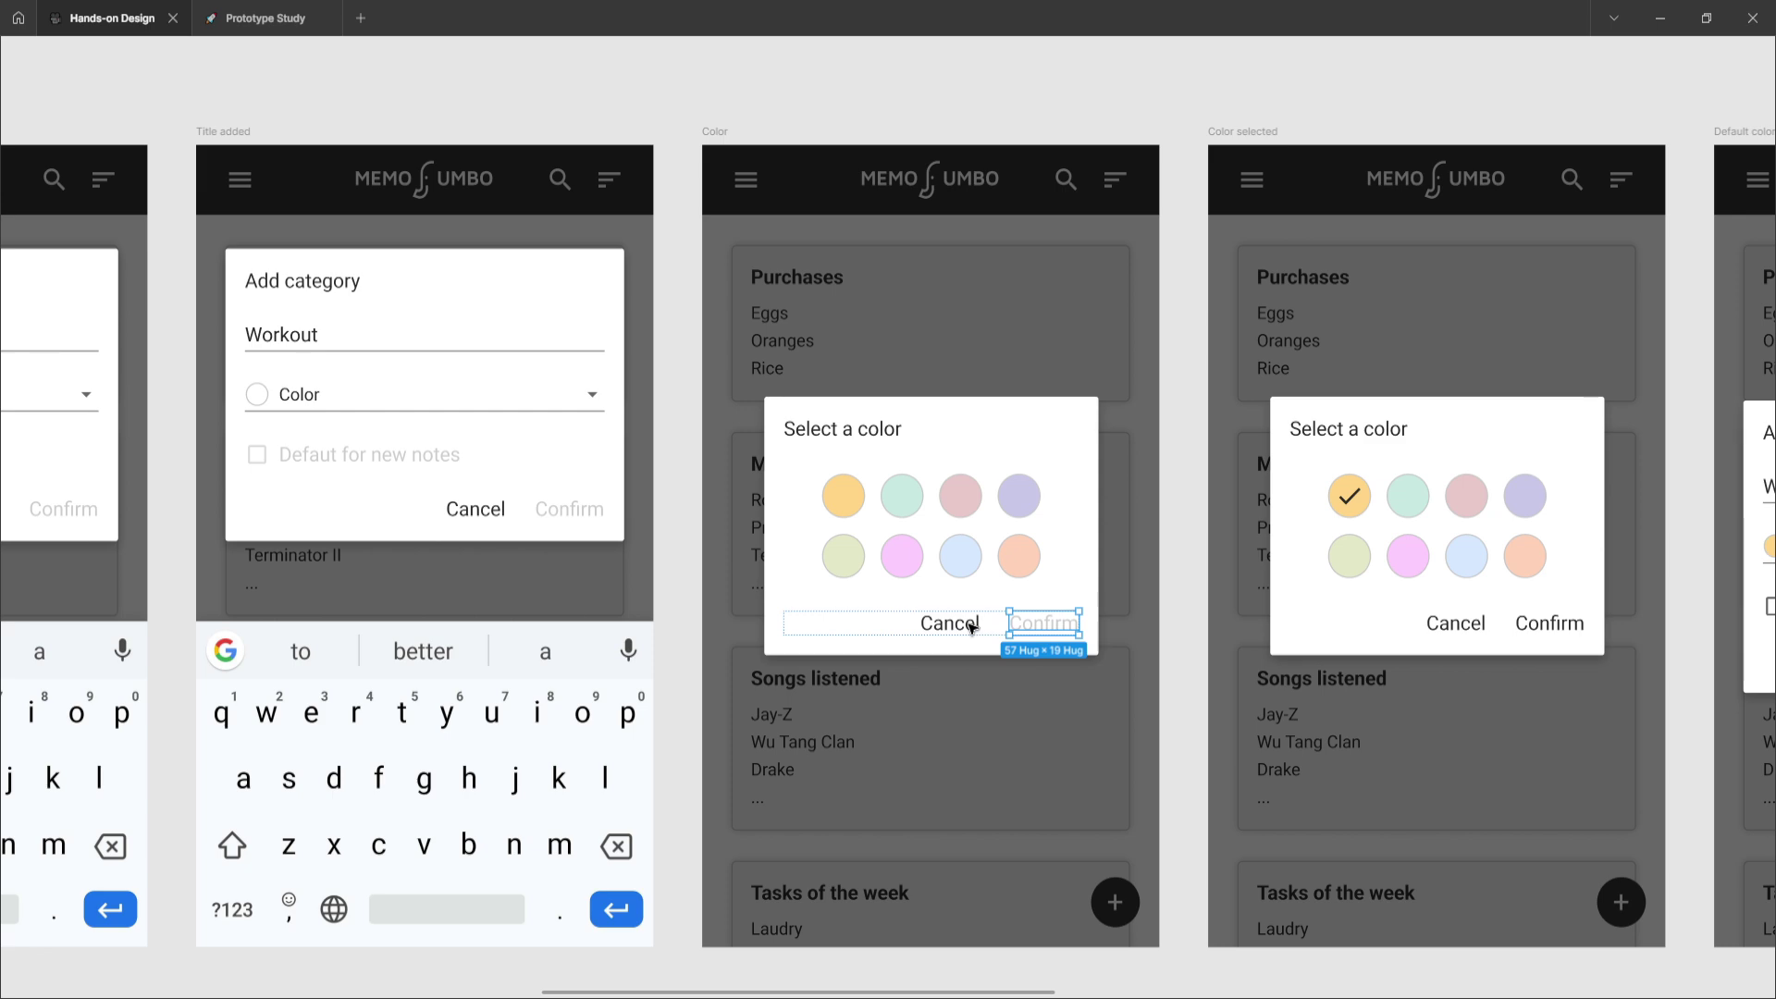
{"action": "left_click", "coordinate": [962, 559]}
{"action": "left_click", "coordinate": [927, 627]}
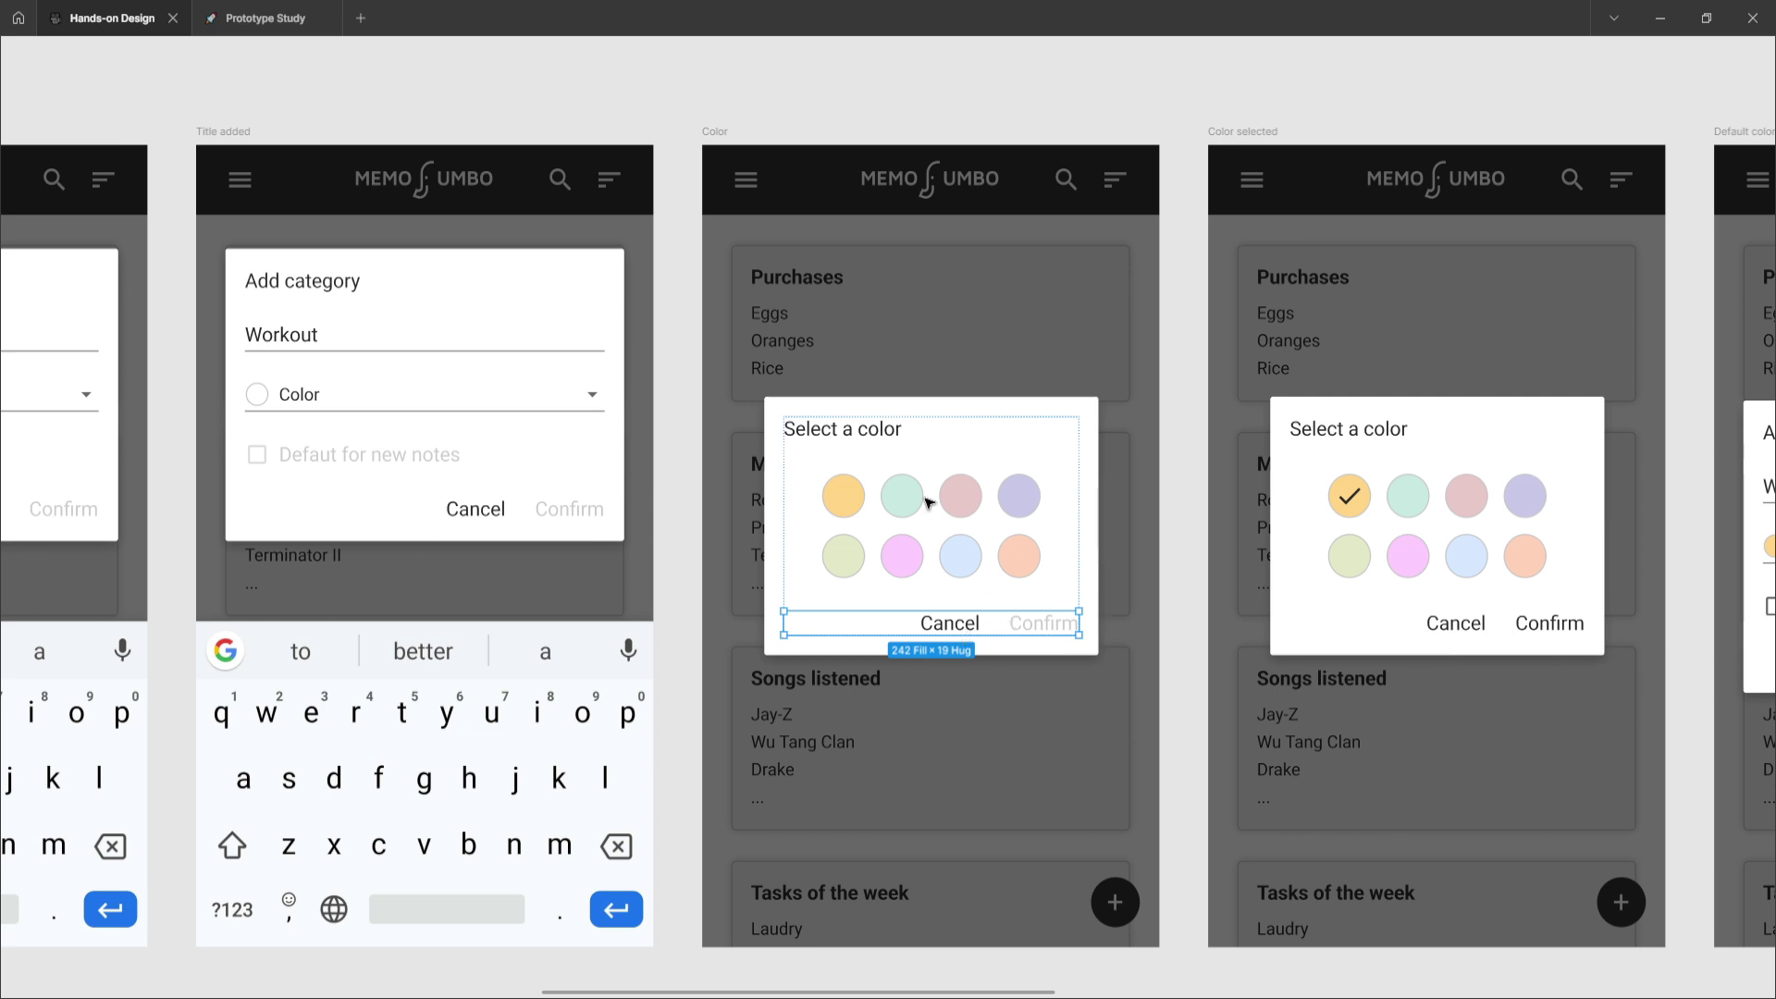
{"action": "left_click", "coordinate": [885, 435]}
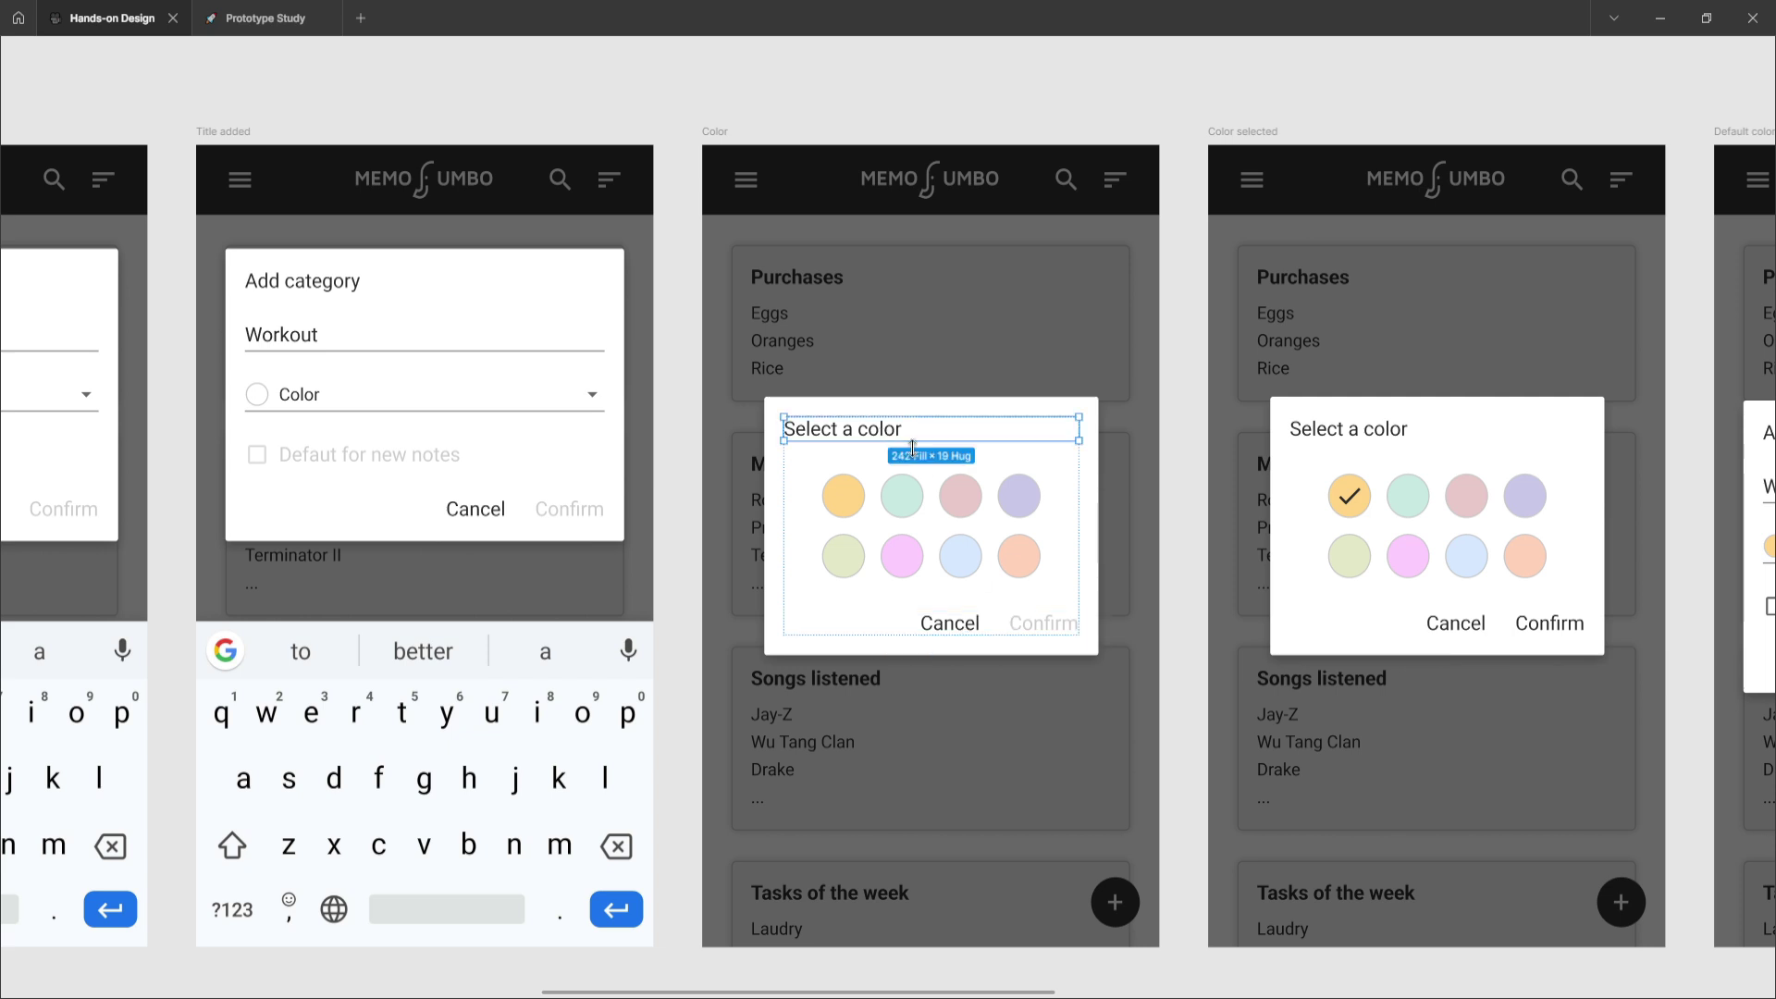
{"action": "left_click", "coordinate": [1156, 653]}
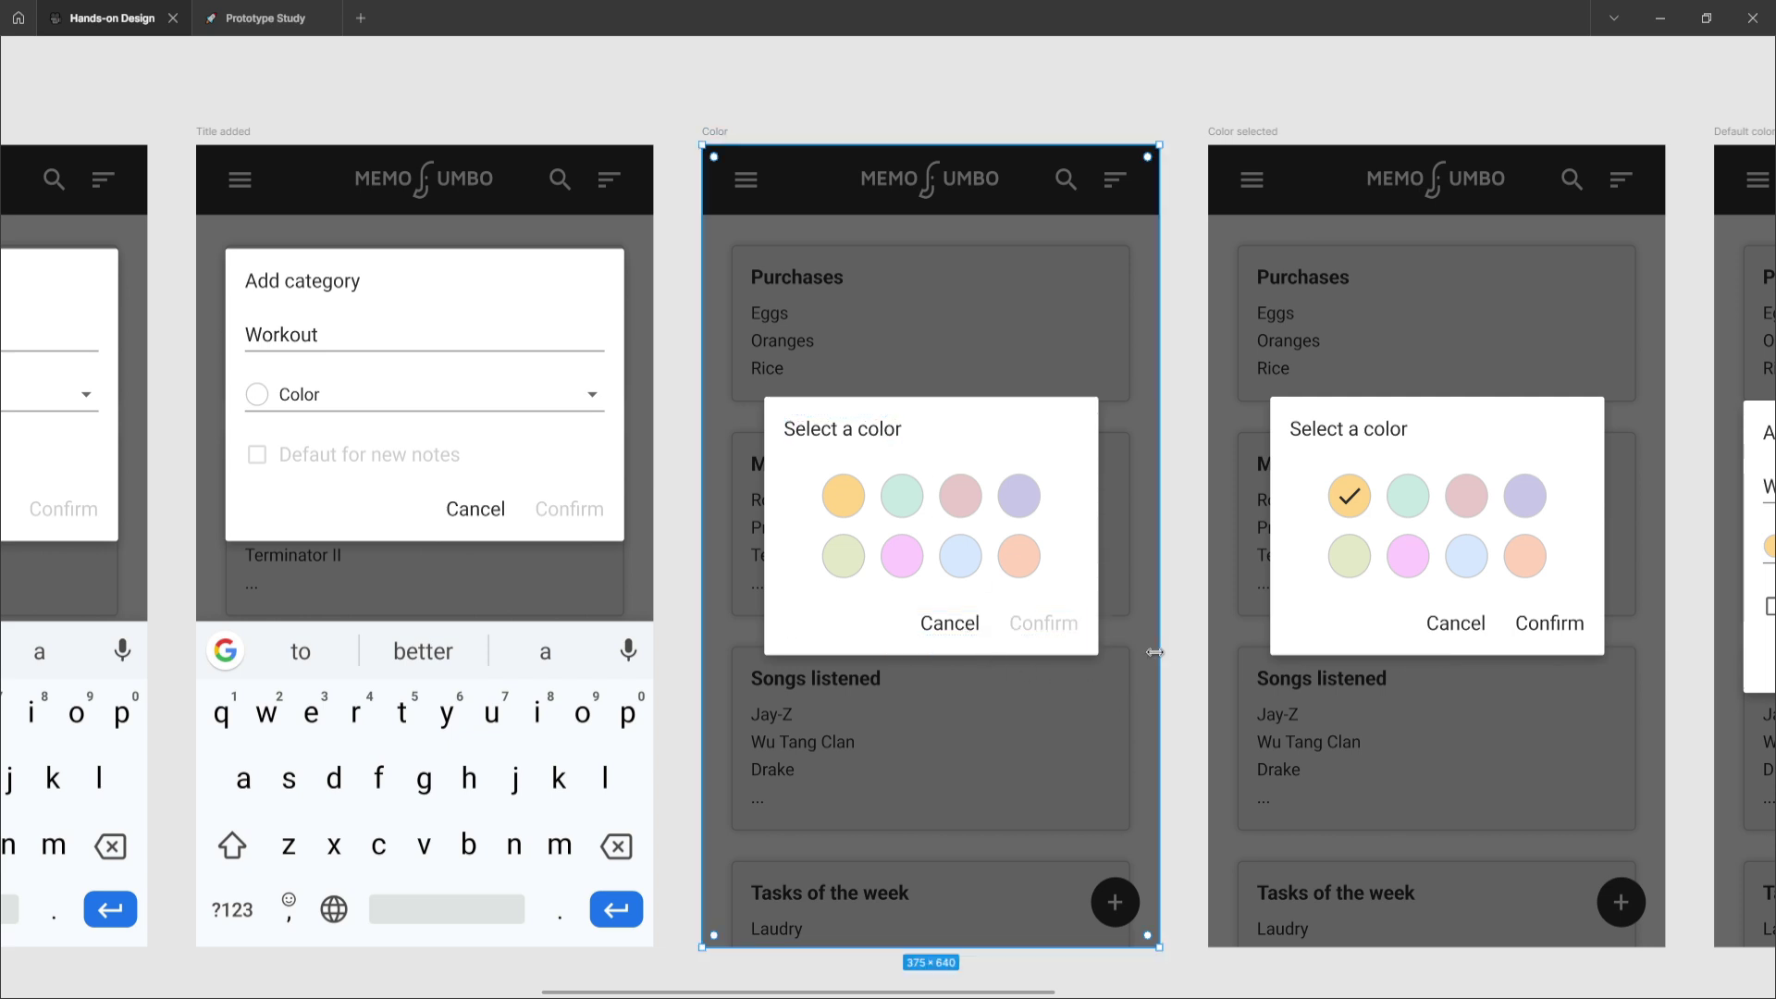
- Compare the Color, Color selected and Default color frames with the dialog in the Title added frame
{"action": "scroll", "coordinate": [1156, 653], "scroll_direction": "down", "scroll_amount": 1}
{"action": "scroll", "coordinate": [1147, 629], "scroll_direction": "right", "scroll_amount": 4}
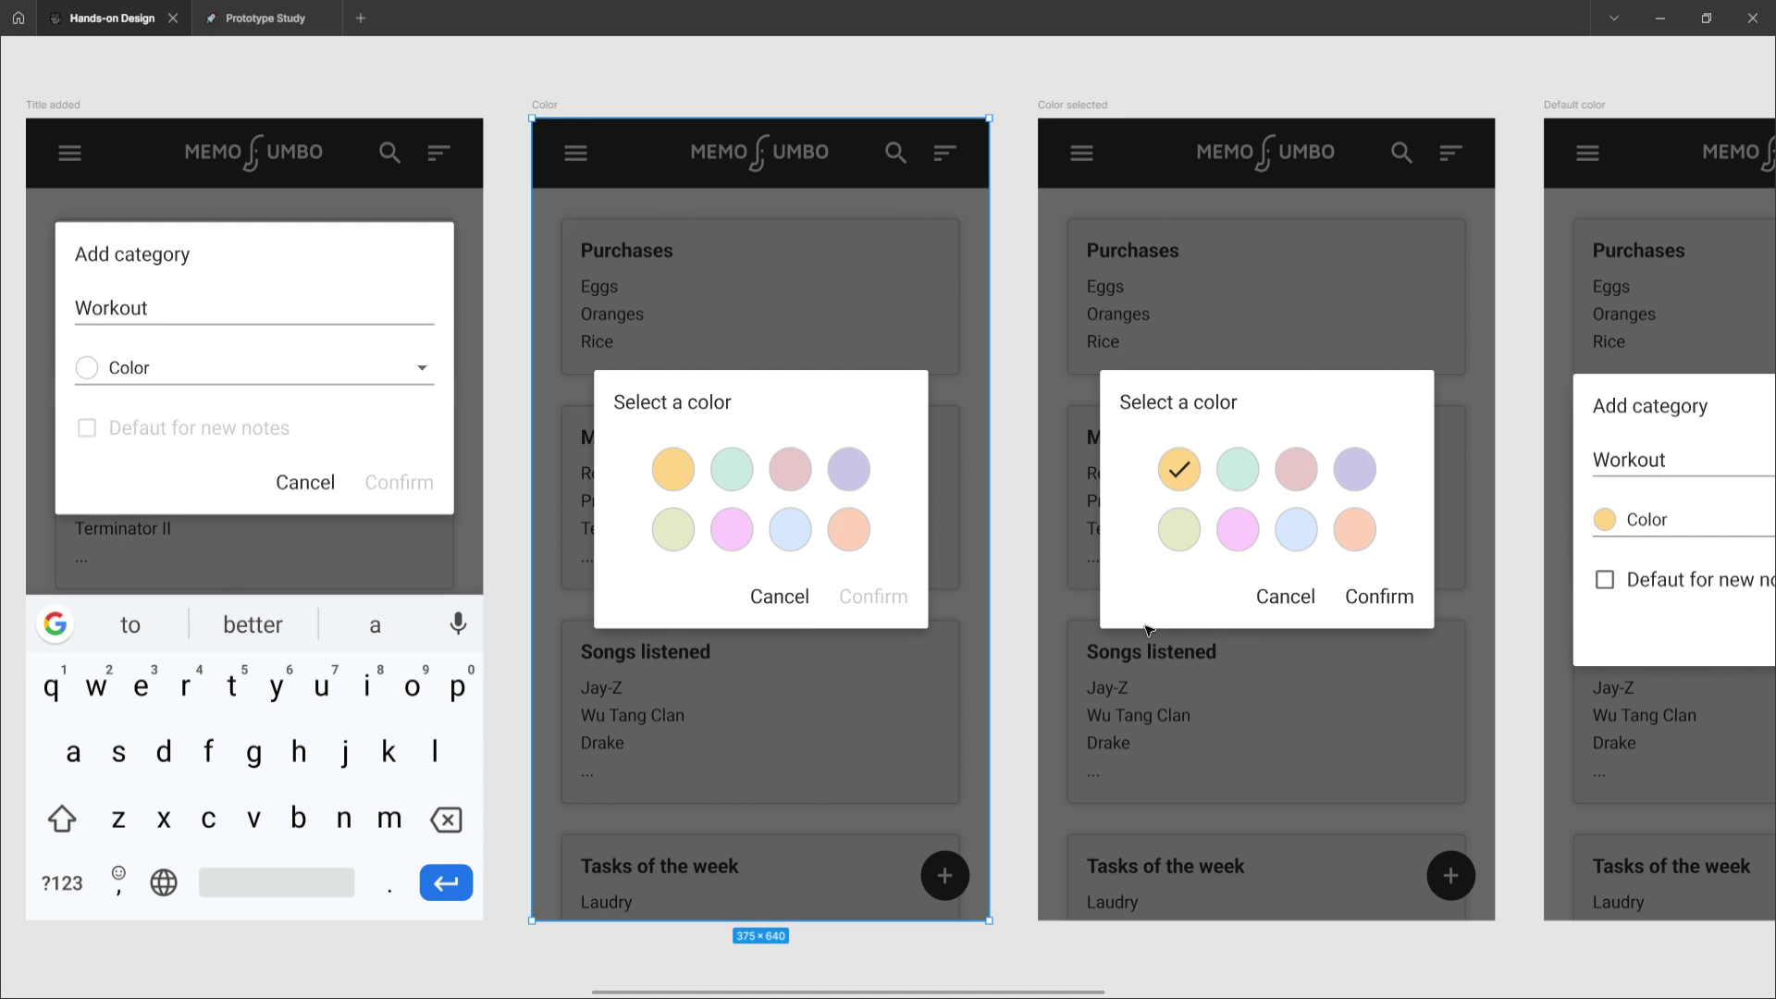
{"action": "scroll", "coordinate": [1147, 629], "scroll_direction": "right", "scroll_amount": 10}
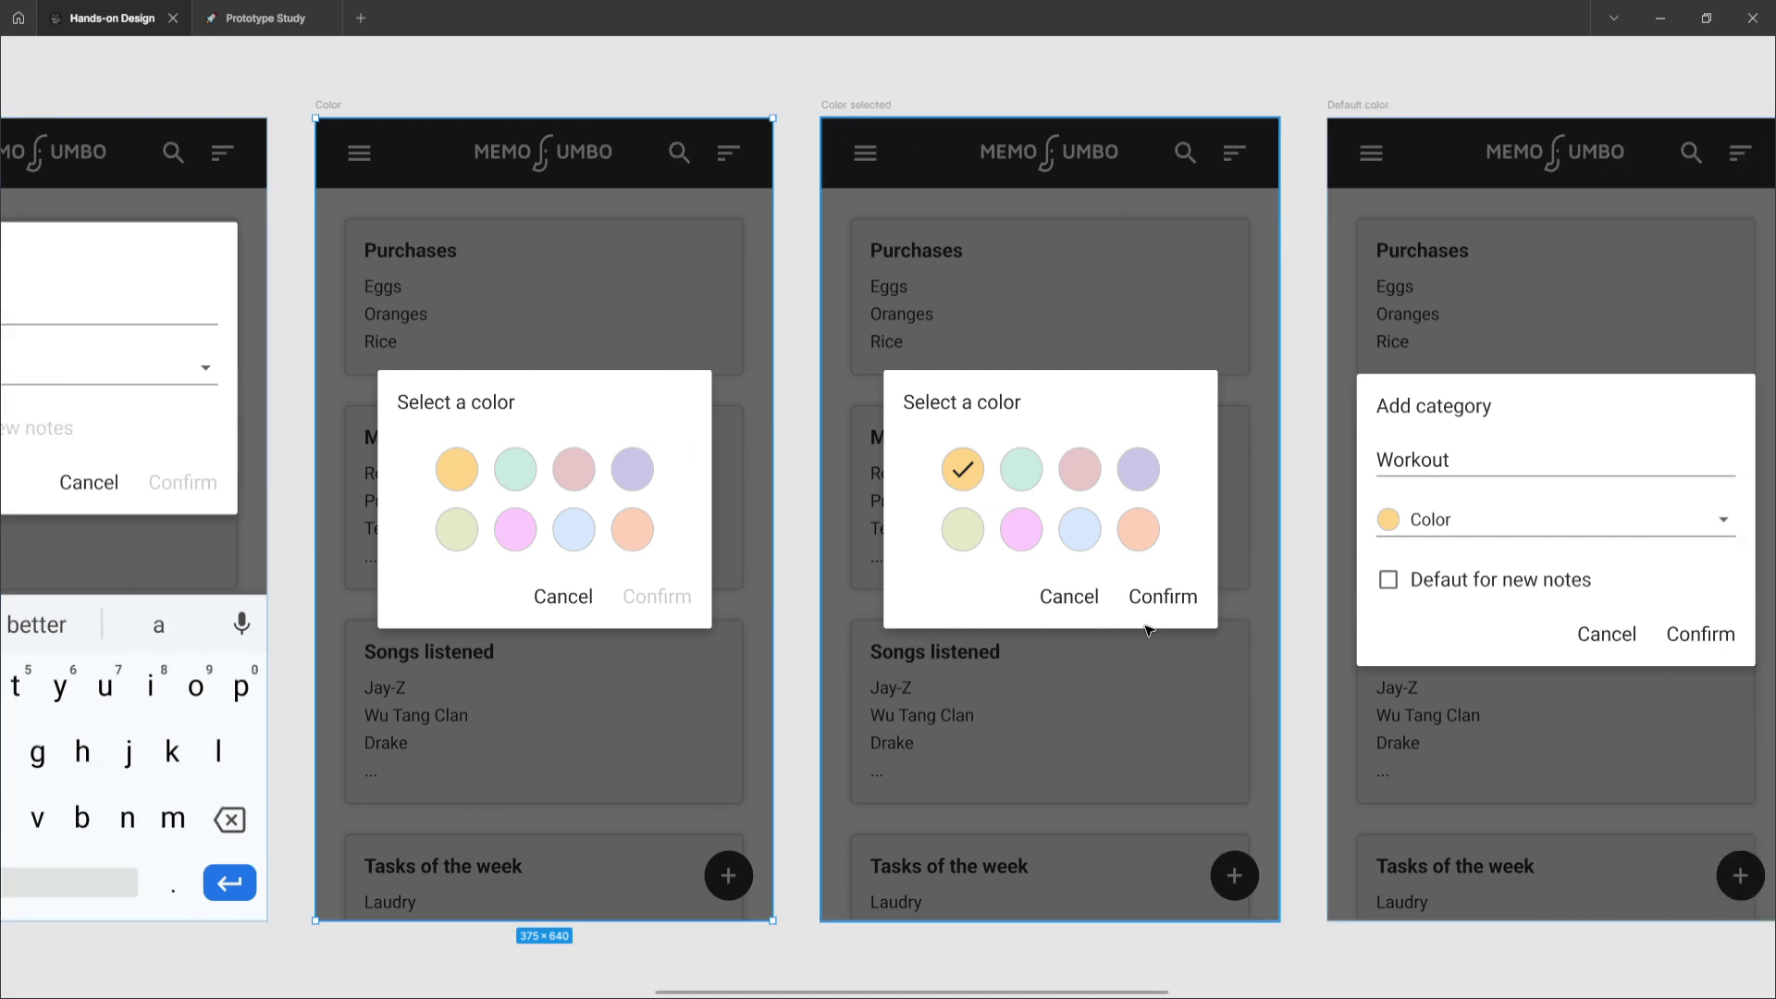
{"action": "scroll", "coordinate": [1147, 629], "scroll_direction": "left", "scroll_amount": 1}
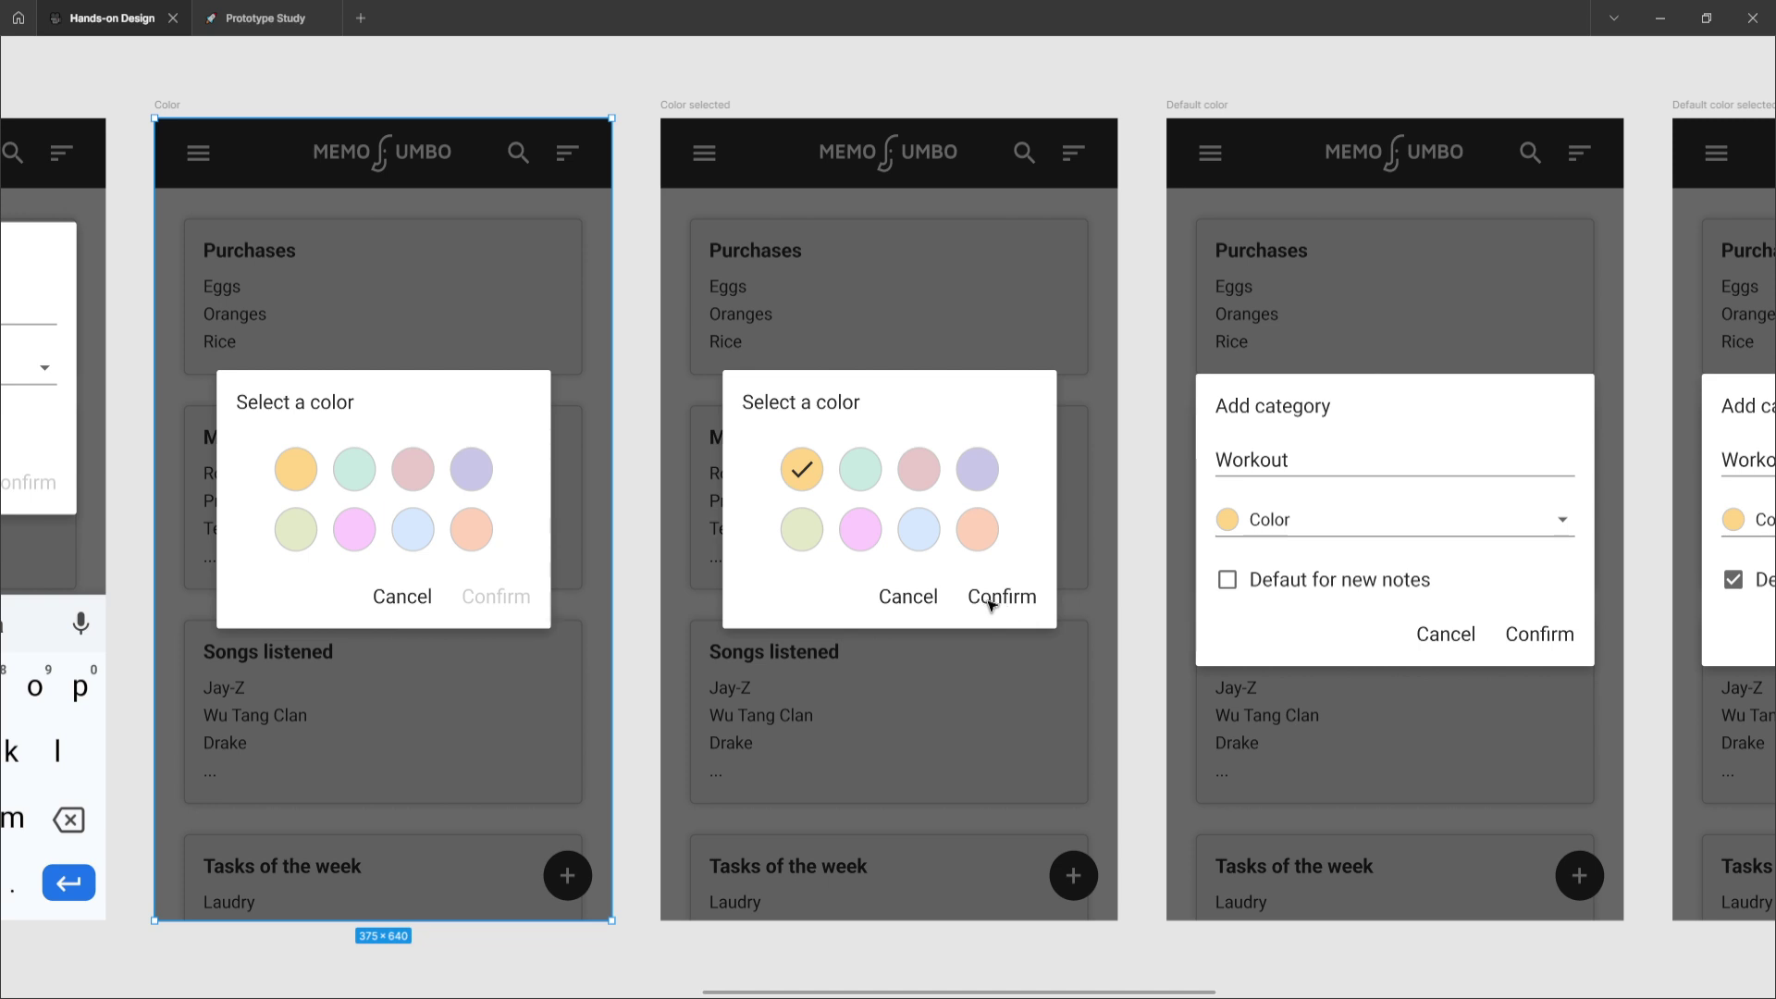
{"action": "scroll", "coordinate": [1026, 601], "scroll_direction": "right", "scroll_amount": 5}
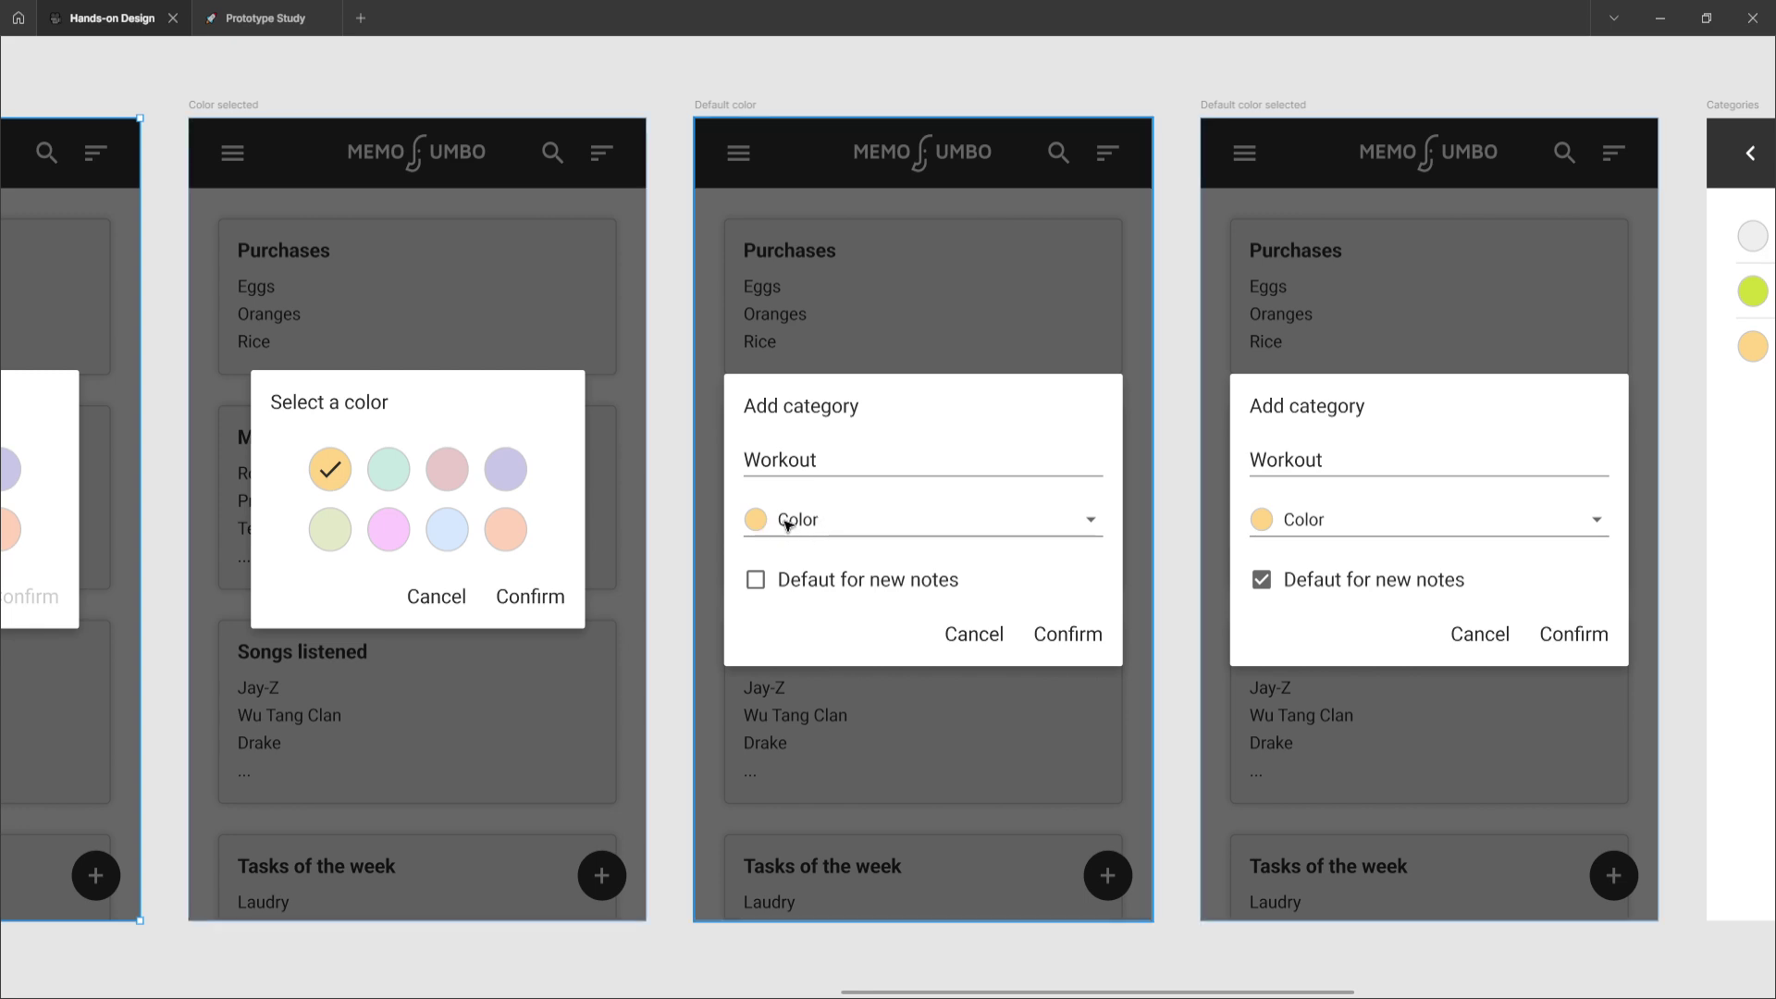
{"action": "scroll", "coordinate": [787, 525], "scroll_direction": "left", "scroll_amount": 12}
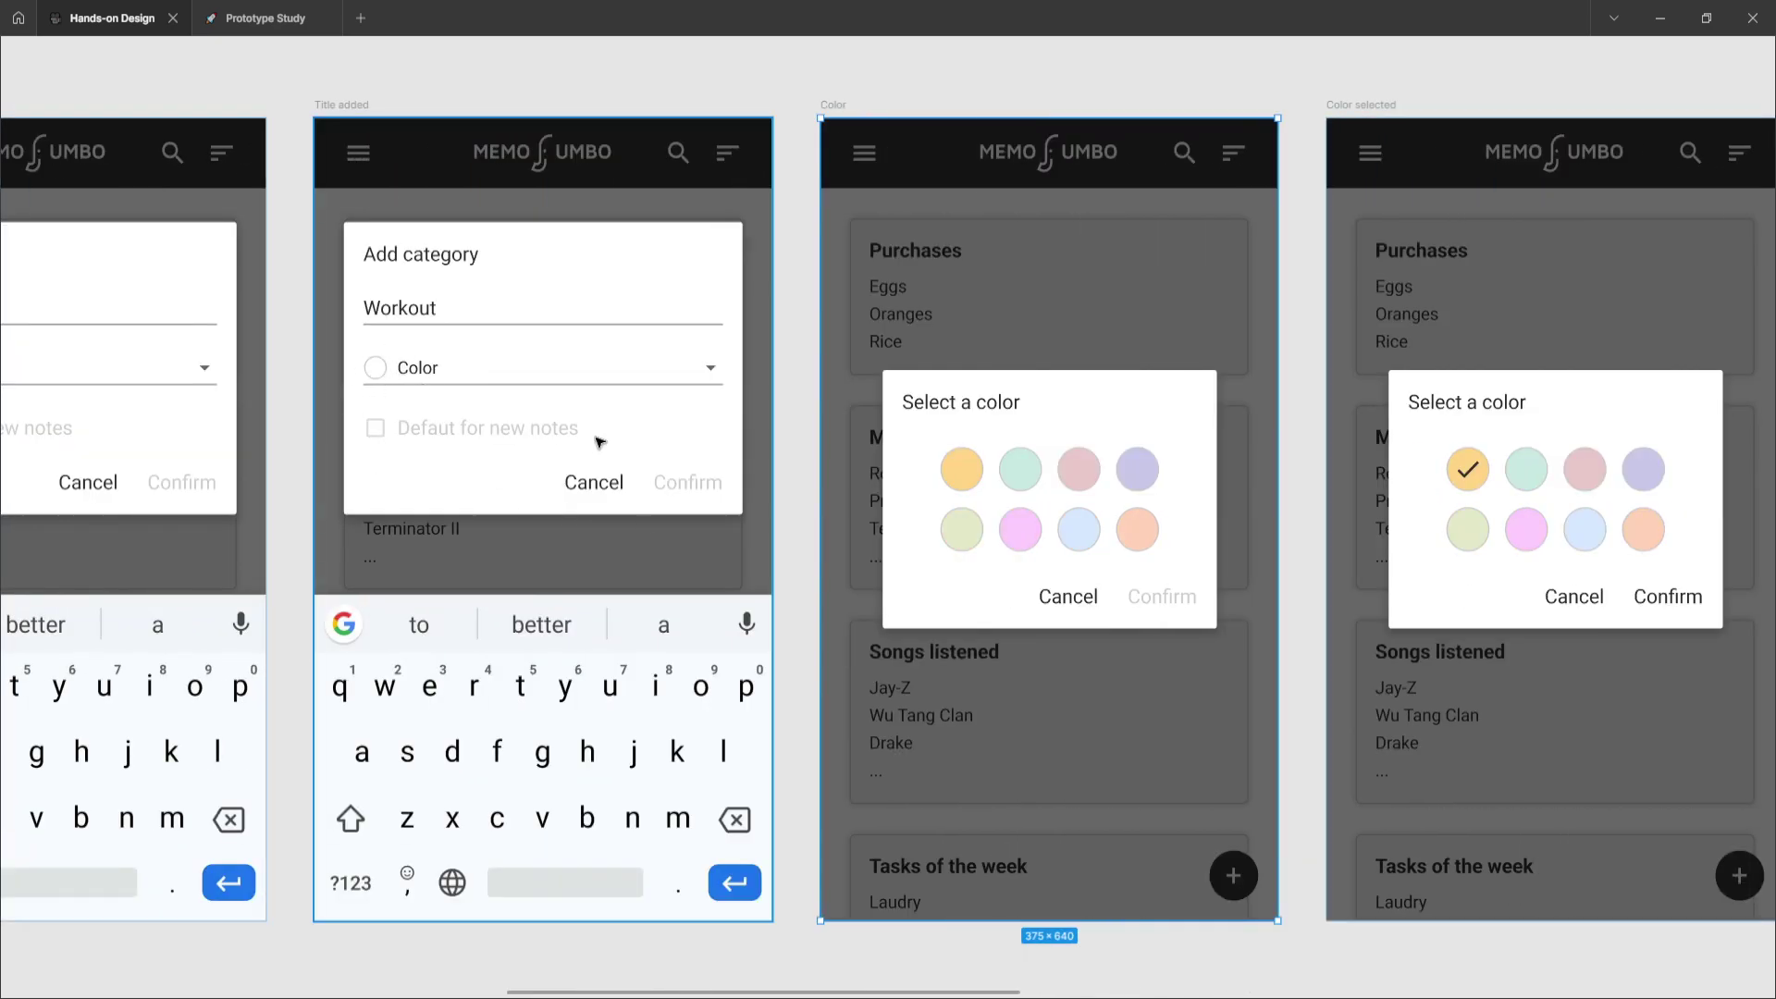
- Compare the default checkbox in the Default color and Default color selected frames and continue to the Categories frame
{"action": "scroll", "coordinate": [603, 444], "scroll_direction": "right", "scroll_amount": 7}
{"action": "scroll", "coordinate": [609, 448], "scroll_direction": "right", "scroll_amount": 5}
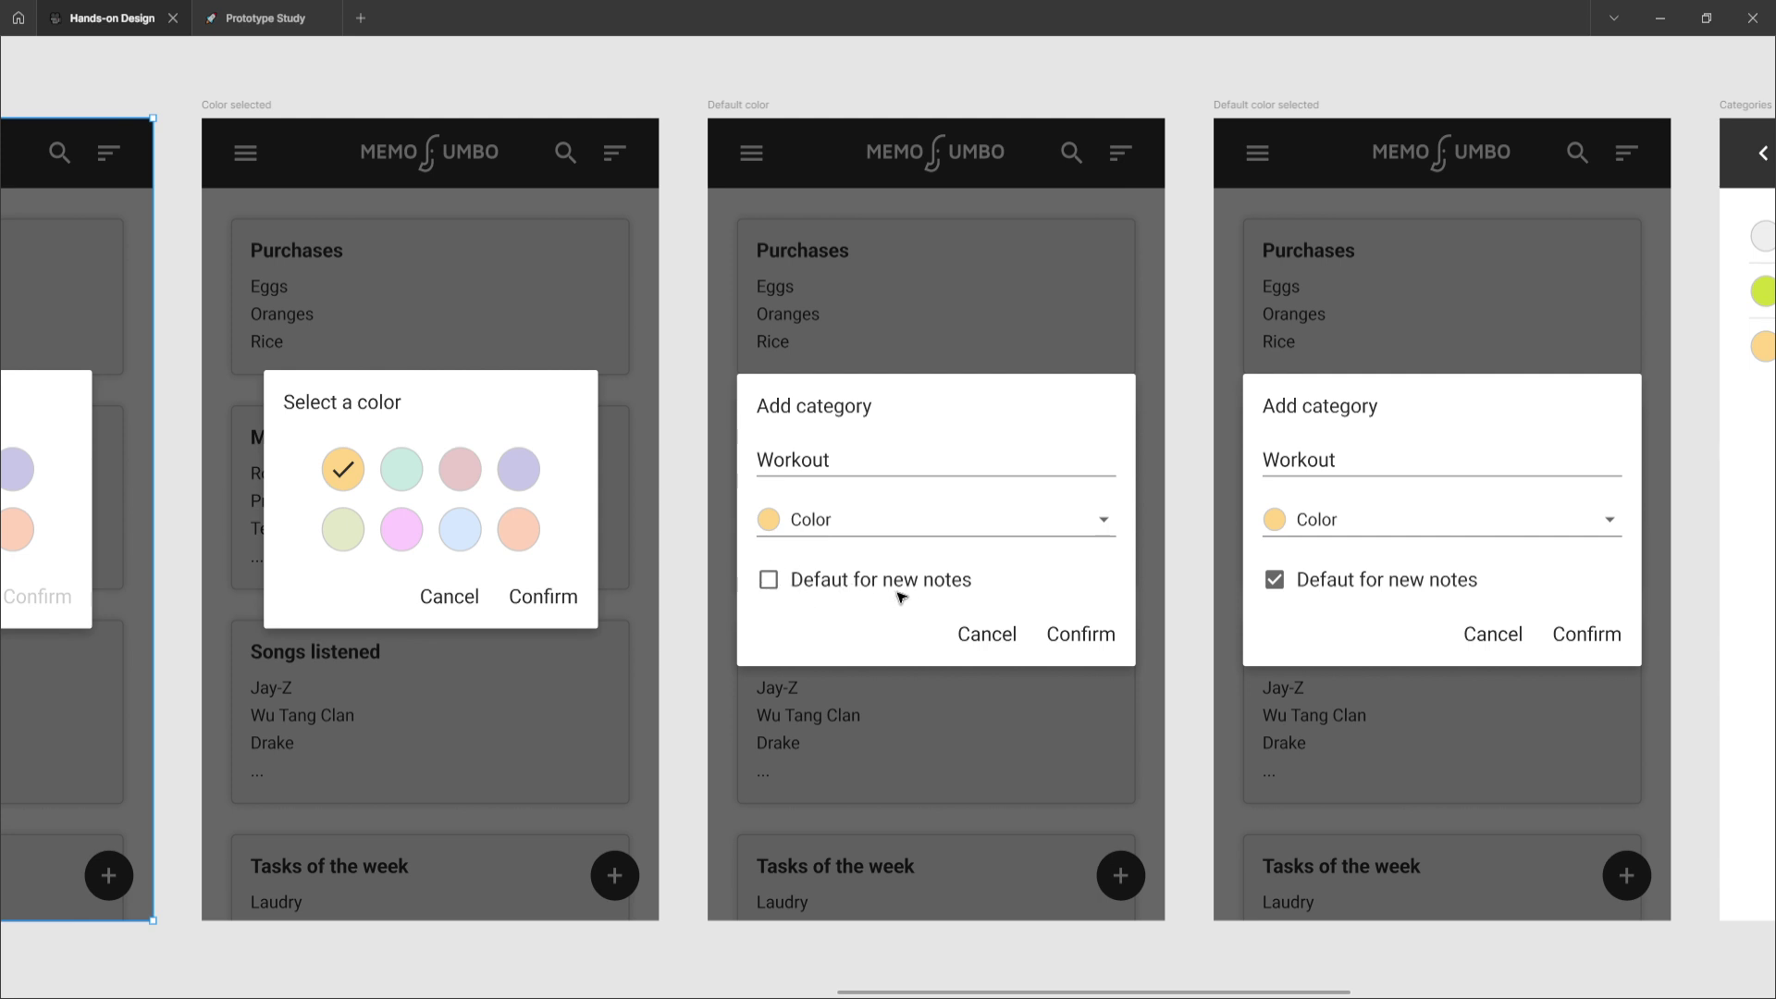
{"action": "scroll", "coordinate": [914, 592], "scroll_direction": "right", "scroll_amount": 3}
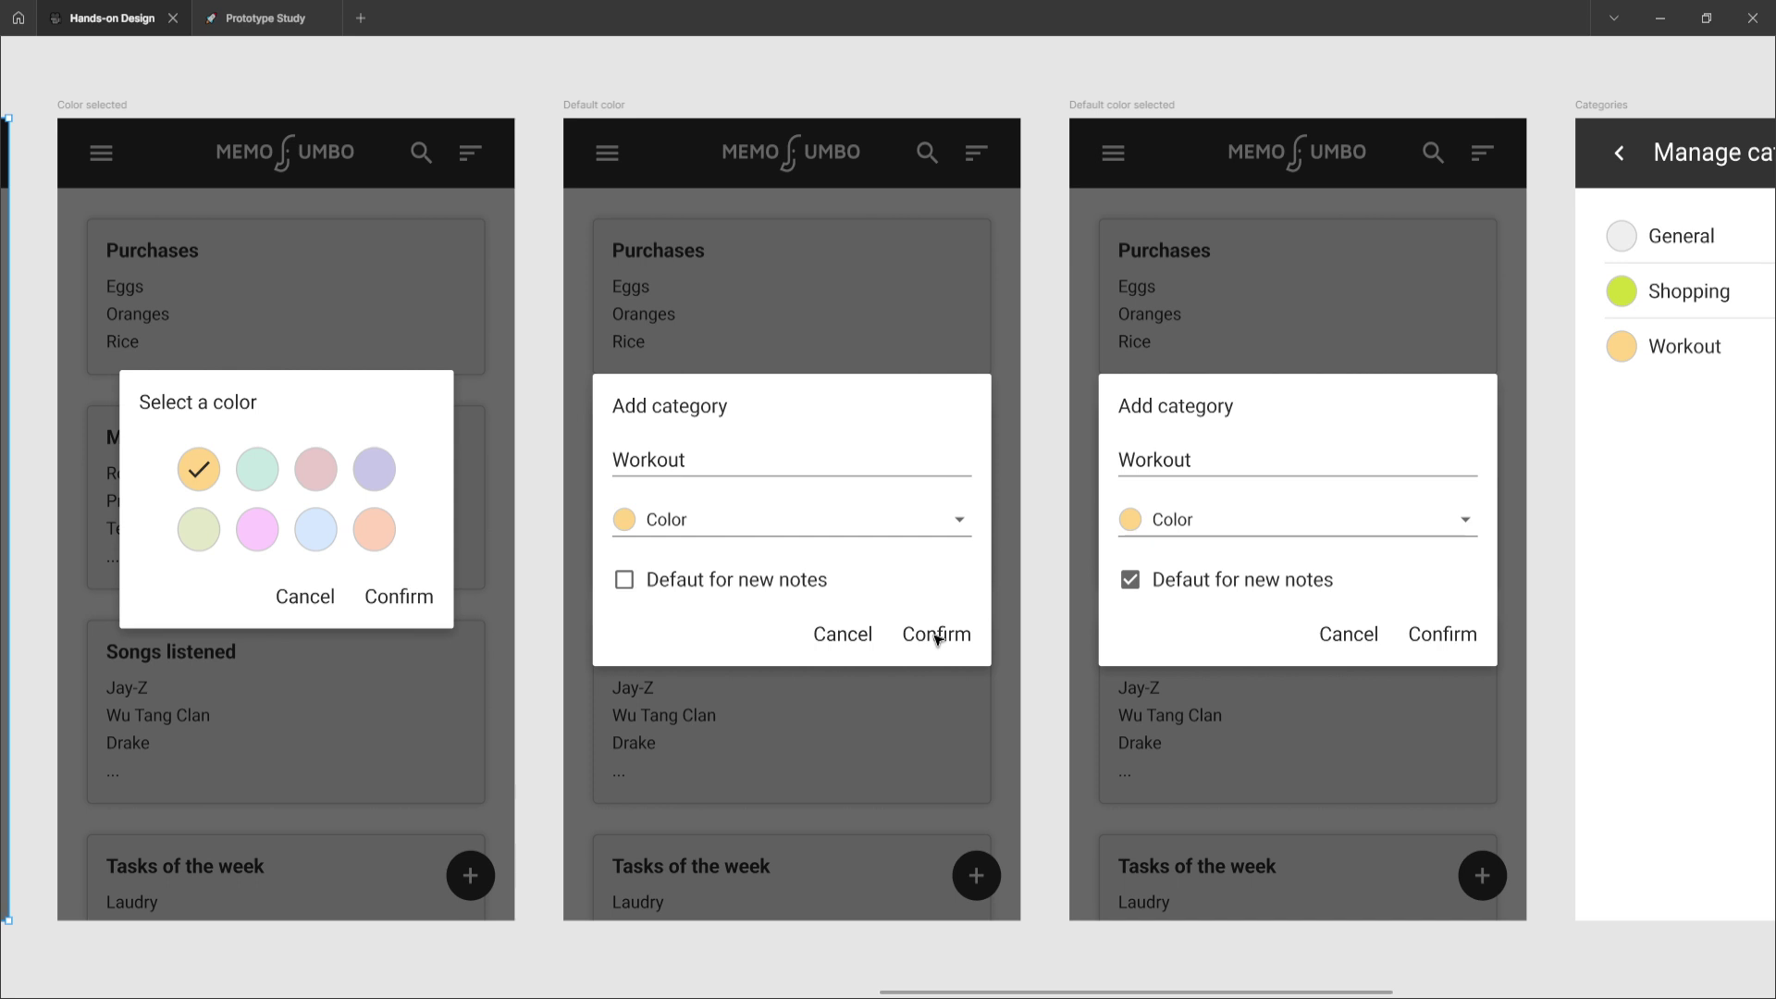
{"action": "scroll", "coordinate": [937, 639], "scroll_direction": "right", "scroll_amount": 2}
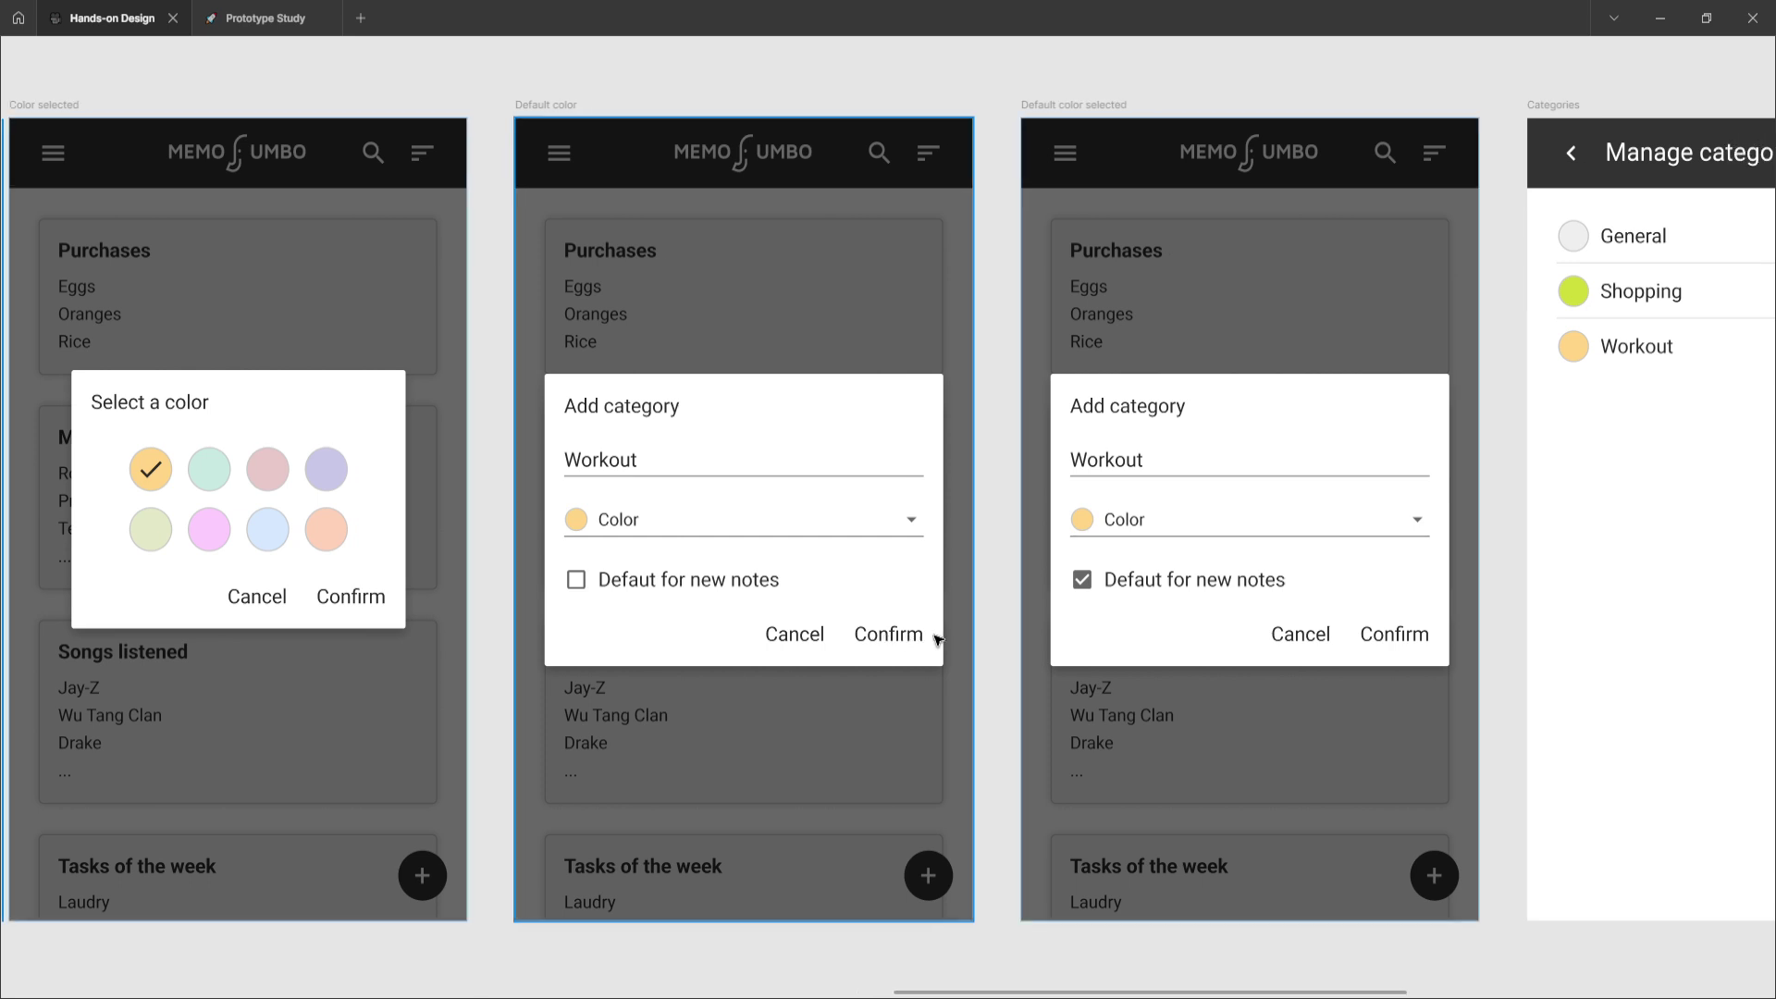
{"action": "scroll", "coordinate": [938, 640], "scroll_direction": "right", "scroll_amount": 5}
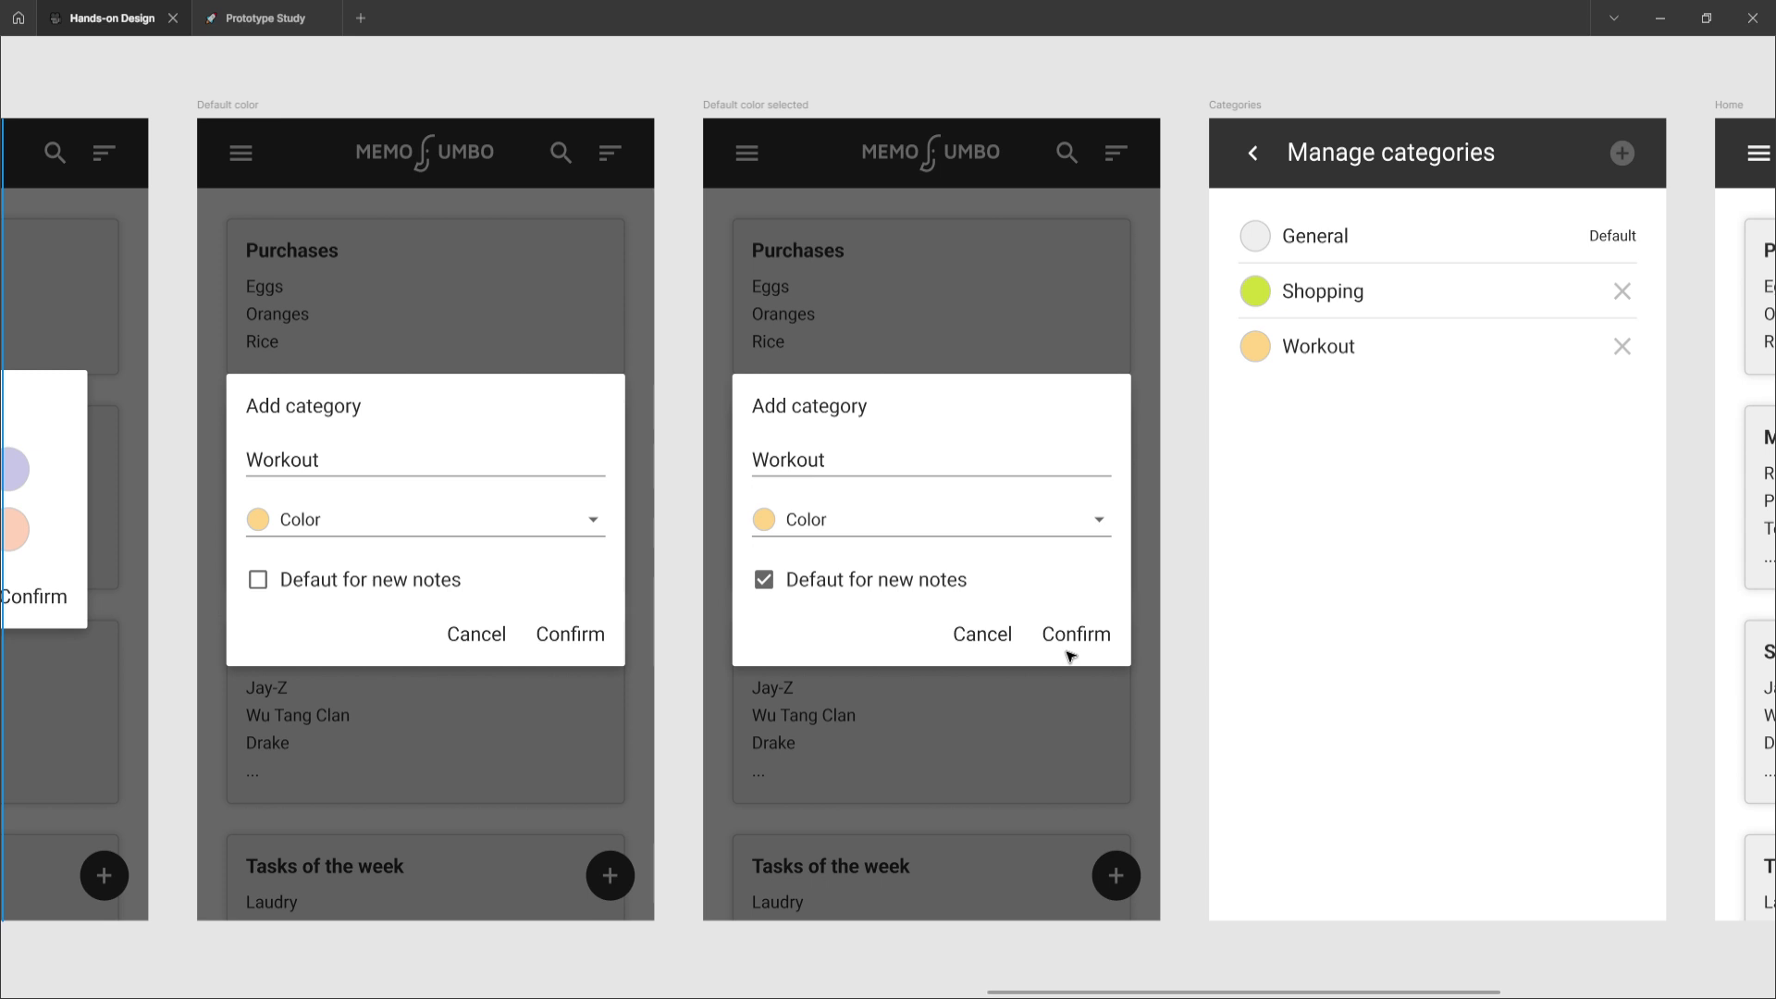
{"action": "scroll", "coordinate": [1073, 649], "scroll_direction": "right", "scroll_amount": 7}
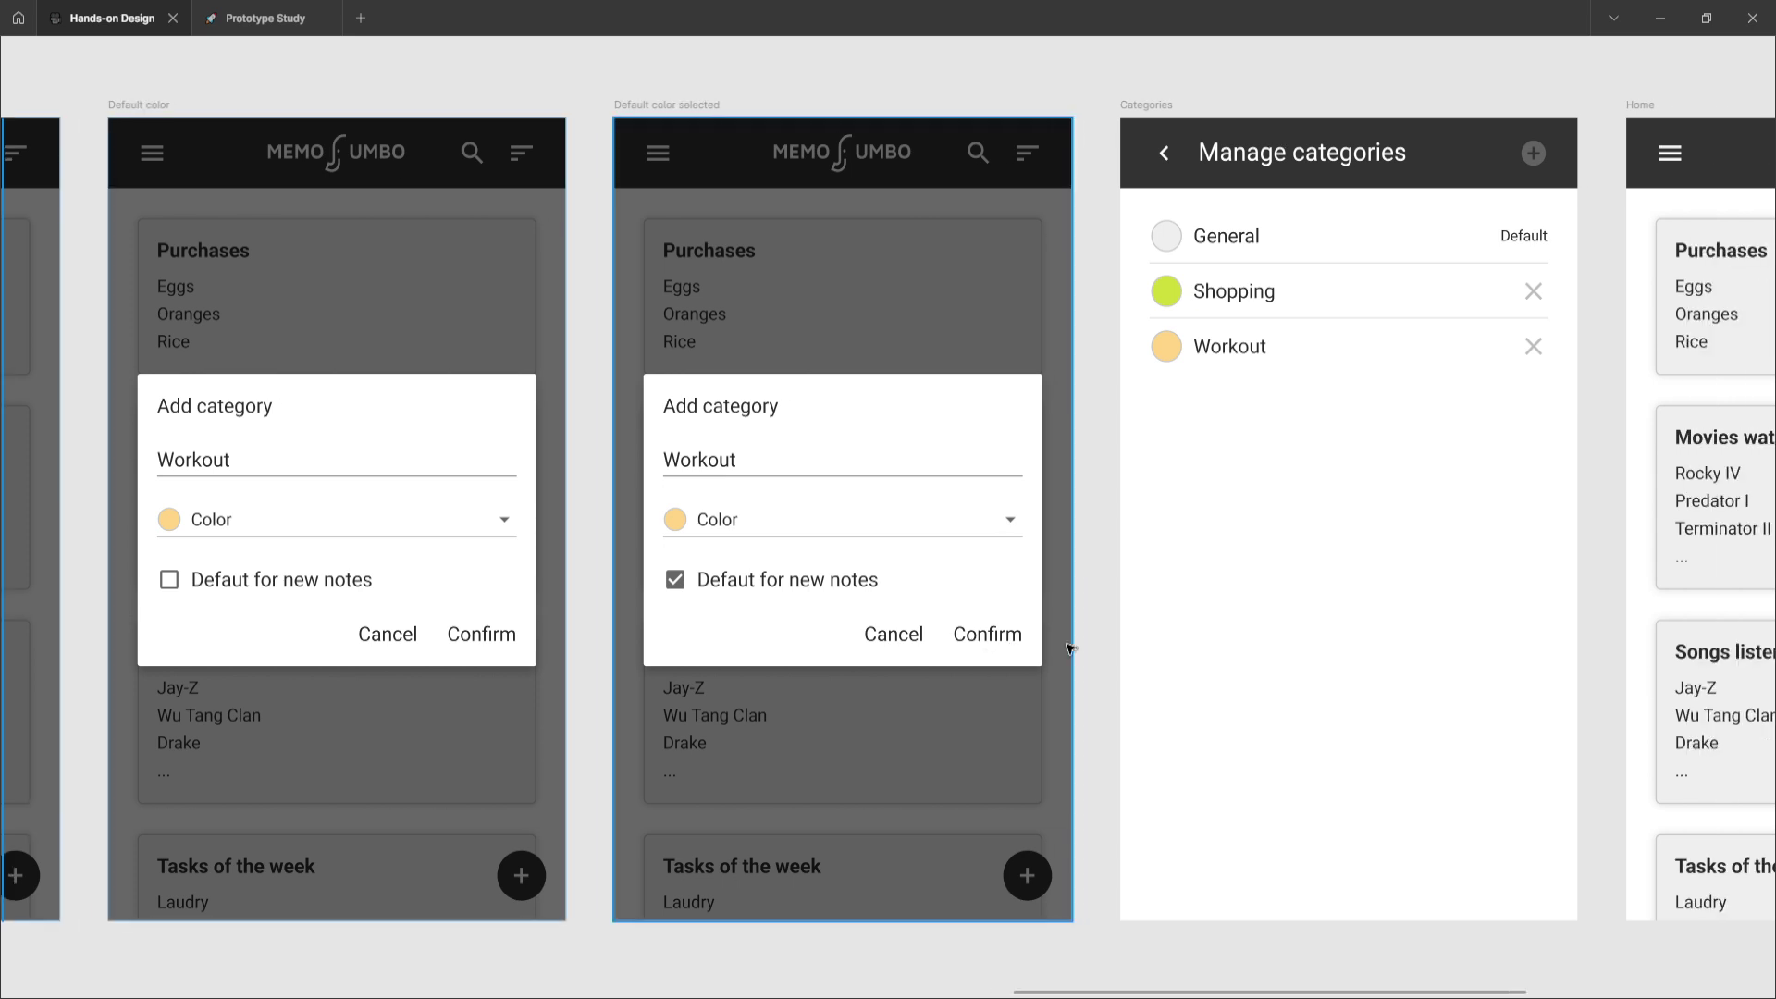
{"action": "scroll", "coordinate": [1072, 650], "scroll_direction": "right", "scroll_amount": 7}
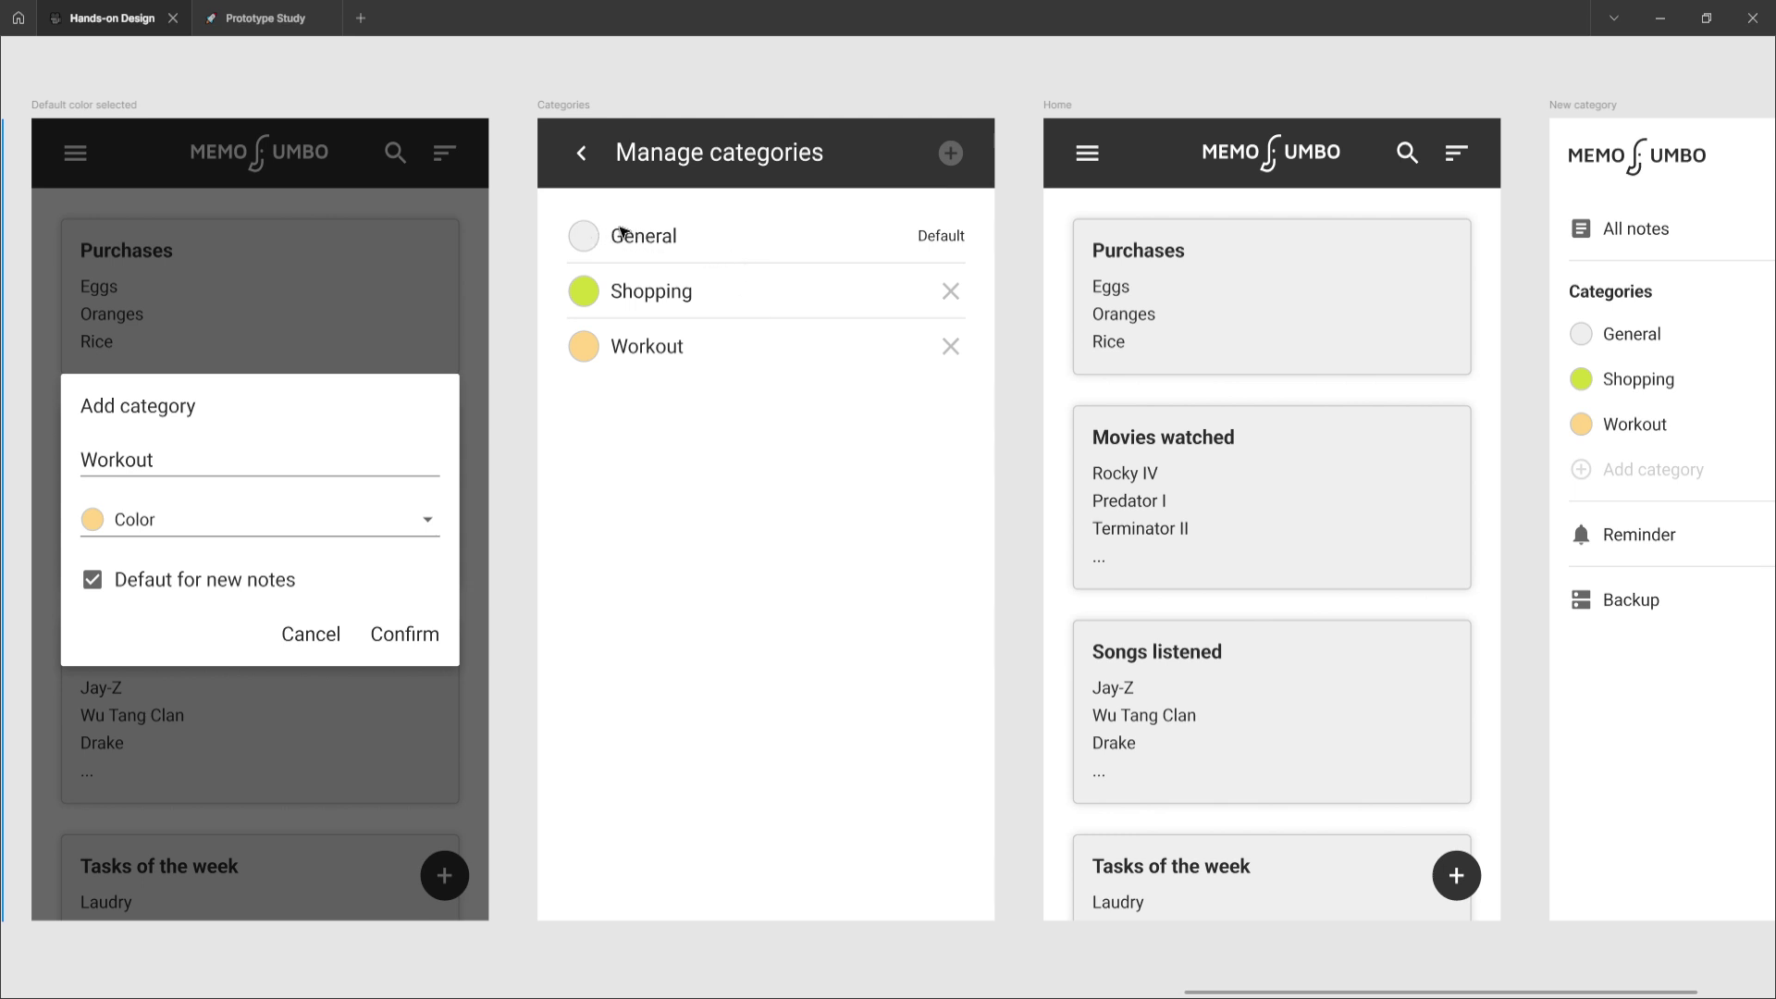
- Inspect the Categories frame, including its Manage categories heading and the General, Shopping and Workout rows
{"action": "left_click", "coordinate": [648, 150]}
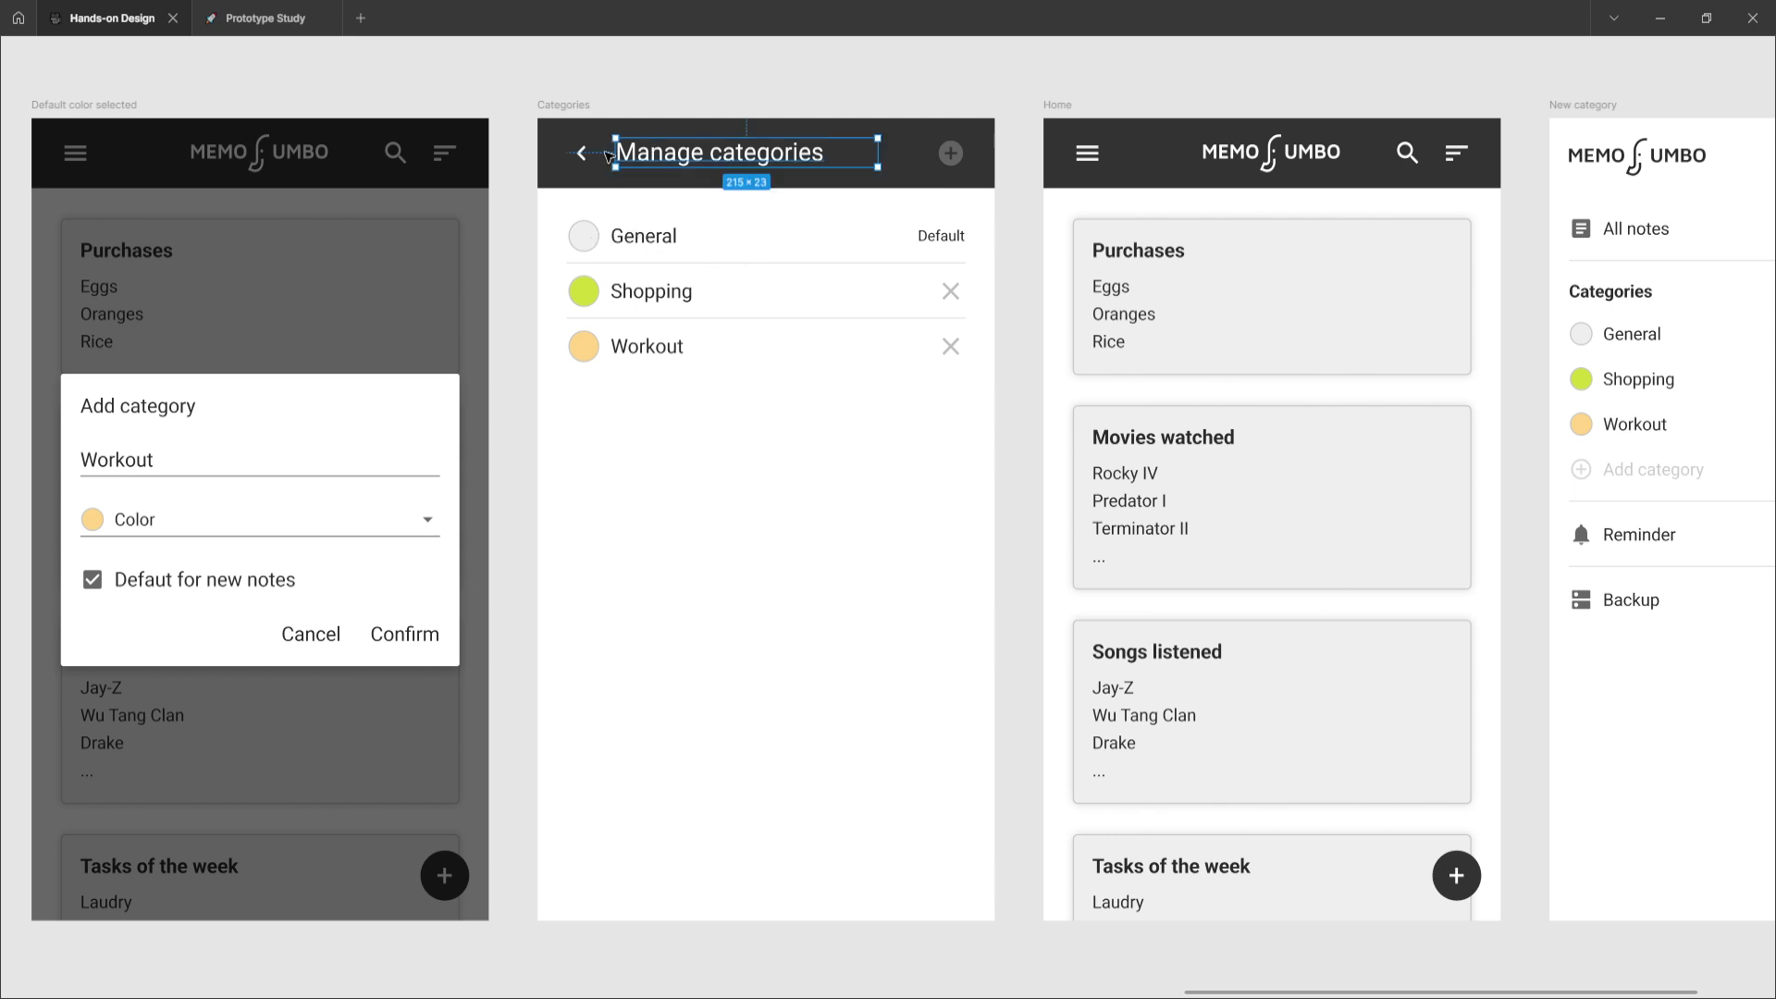
{"action": "left_click", "coordinate": [564, 106]}
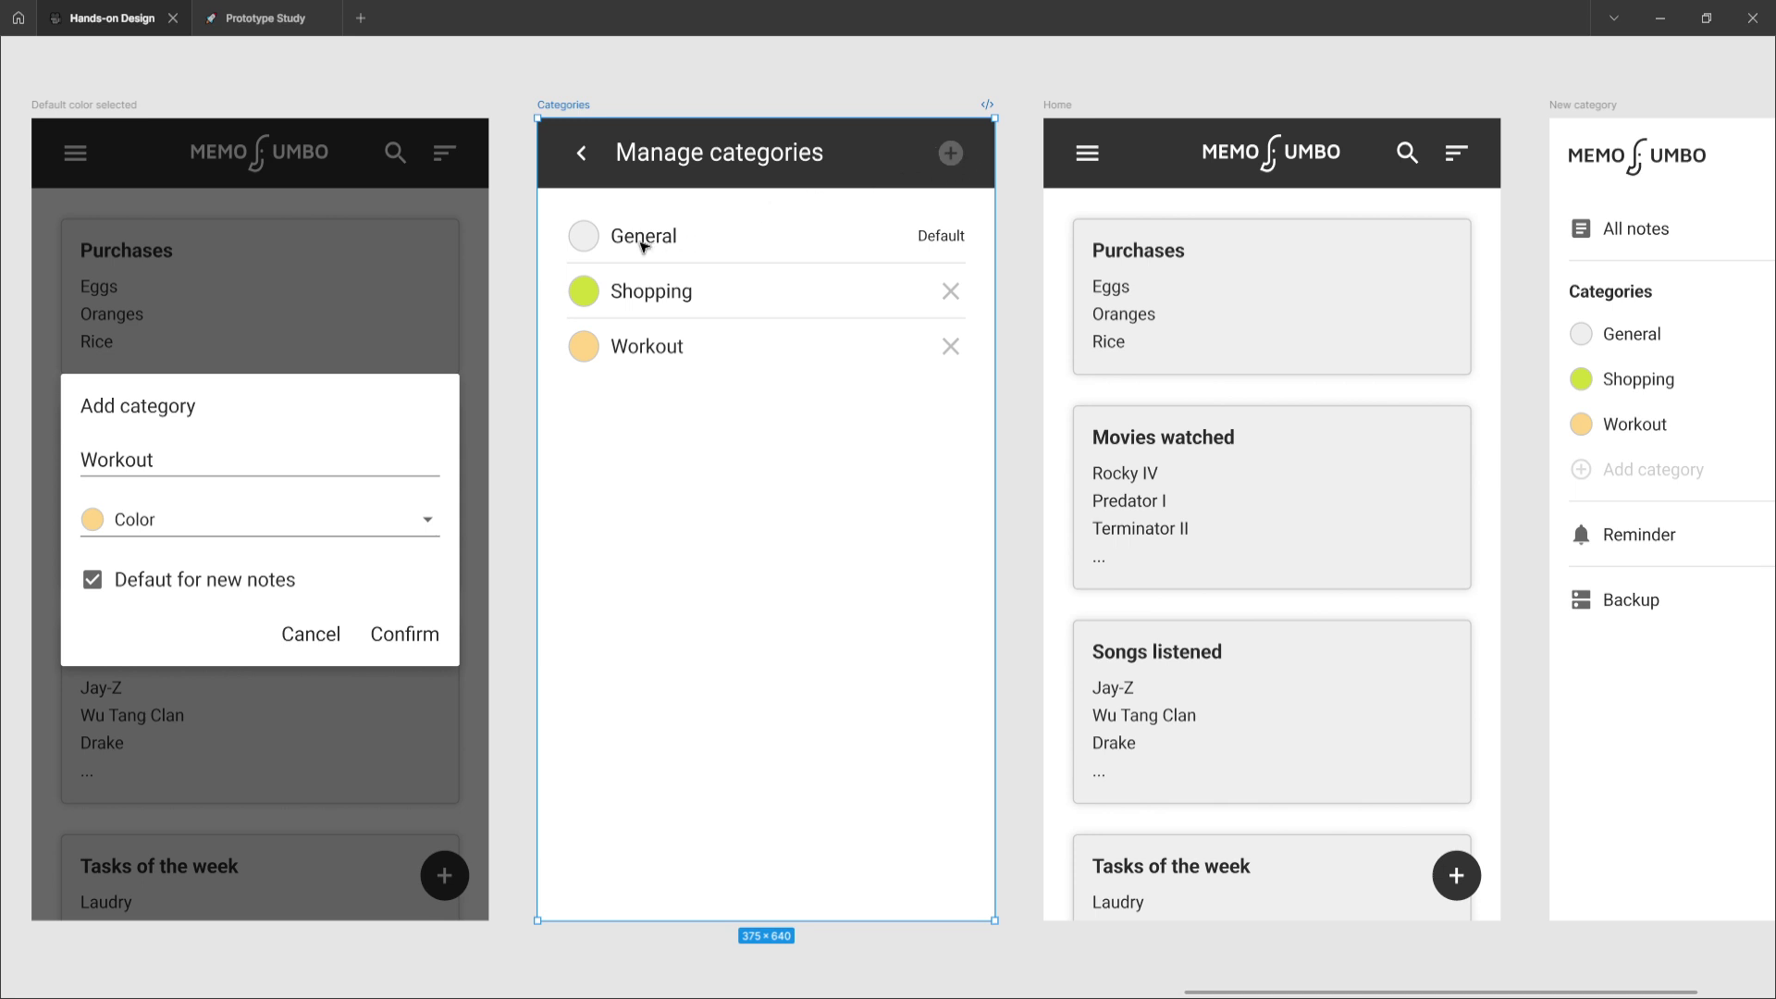
{"action": "left_click", "coordinate": [584, 243]}
{"action": "left_click", "coordinate": [588, 240]}
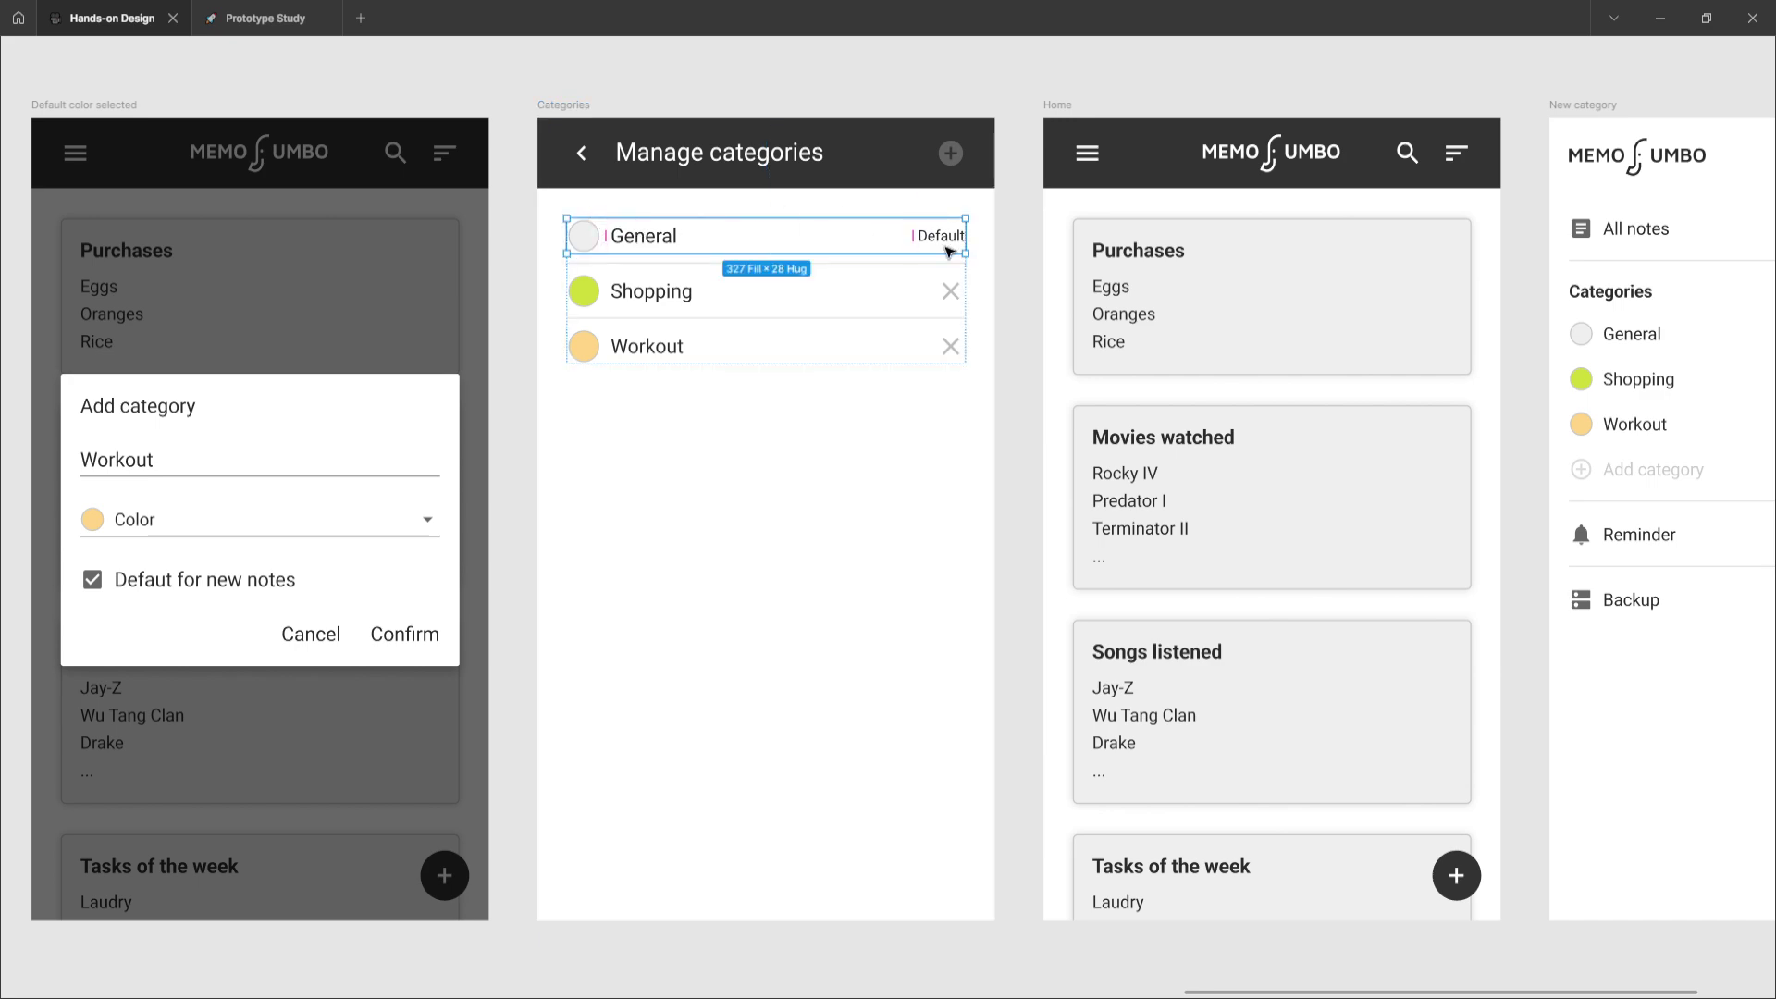
{"action": "left_click", "coordinate": [688, 264]}
{"action": "left_click", "coordinate": [635, 295]}
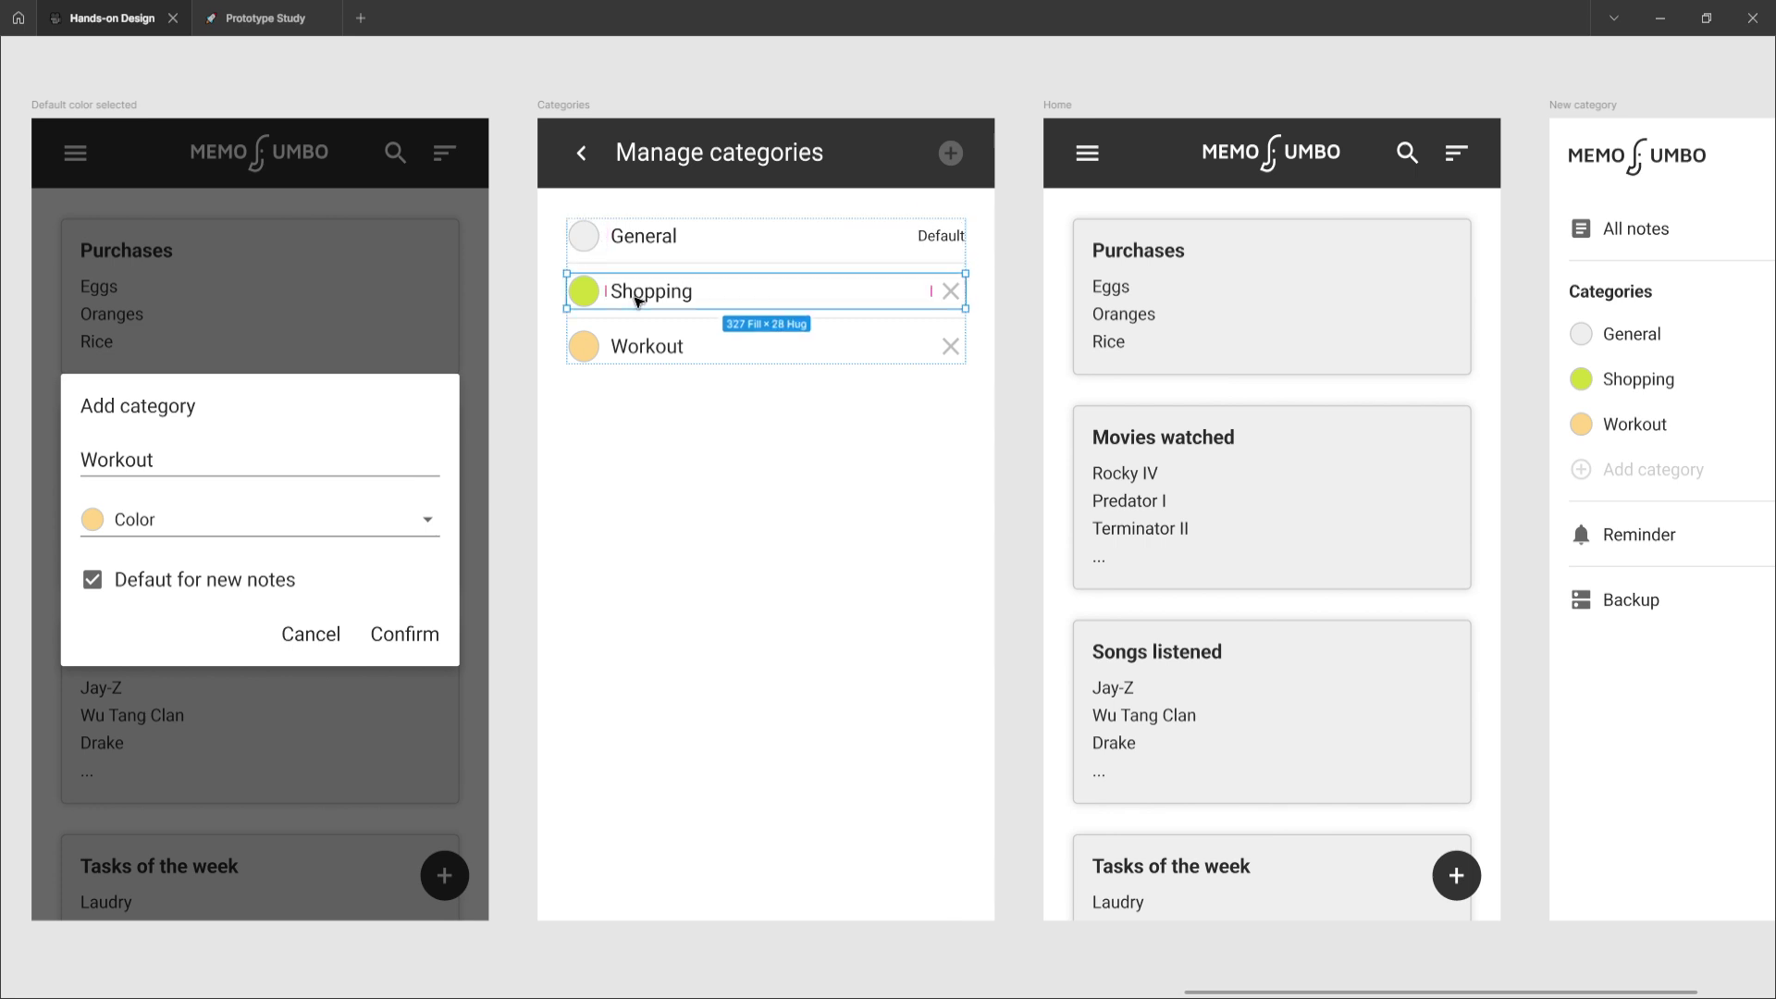
{"action": "left_click", "coordinate": [632, 352]}
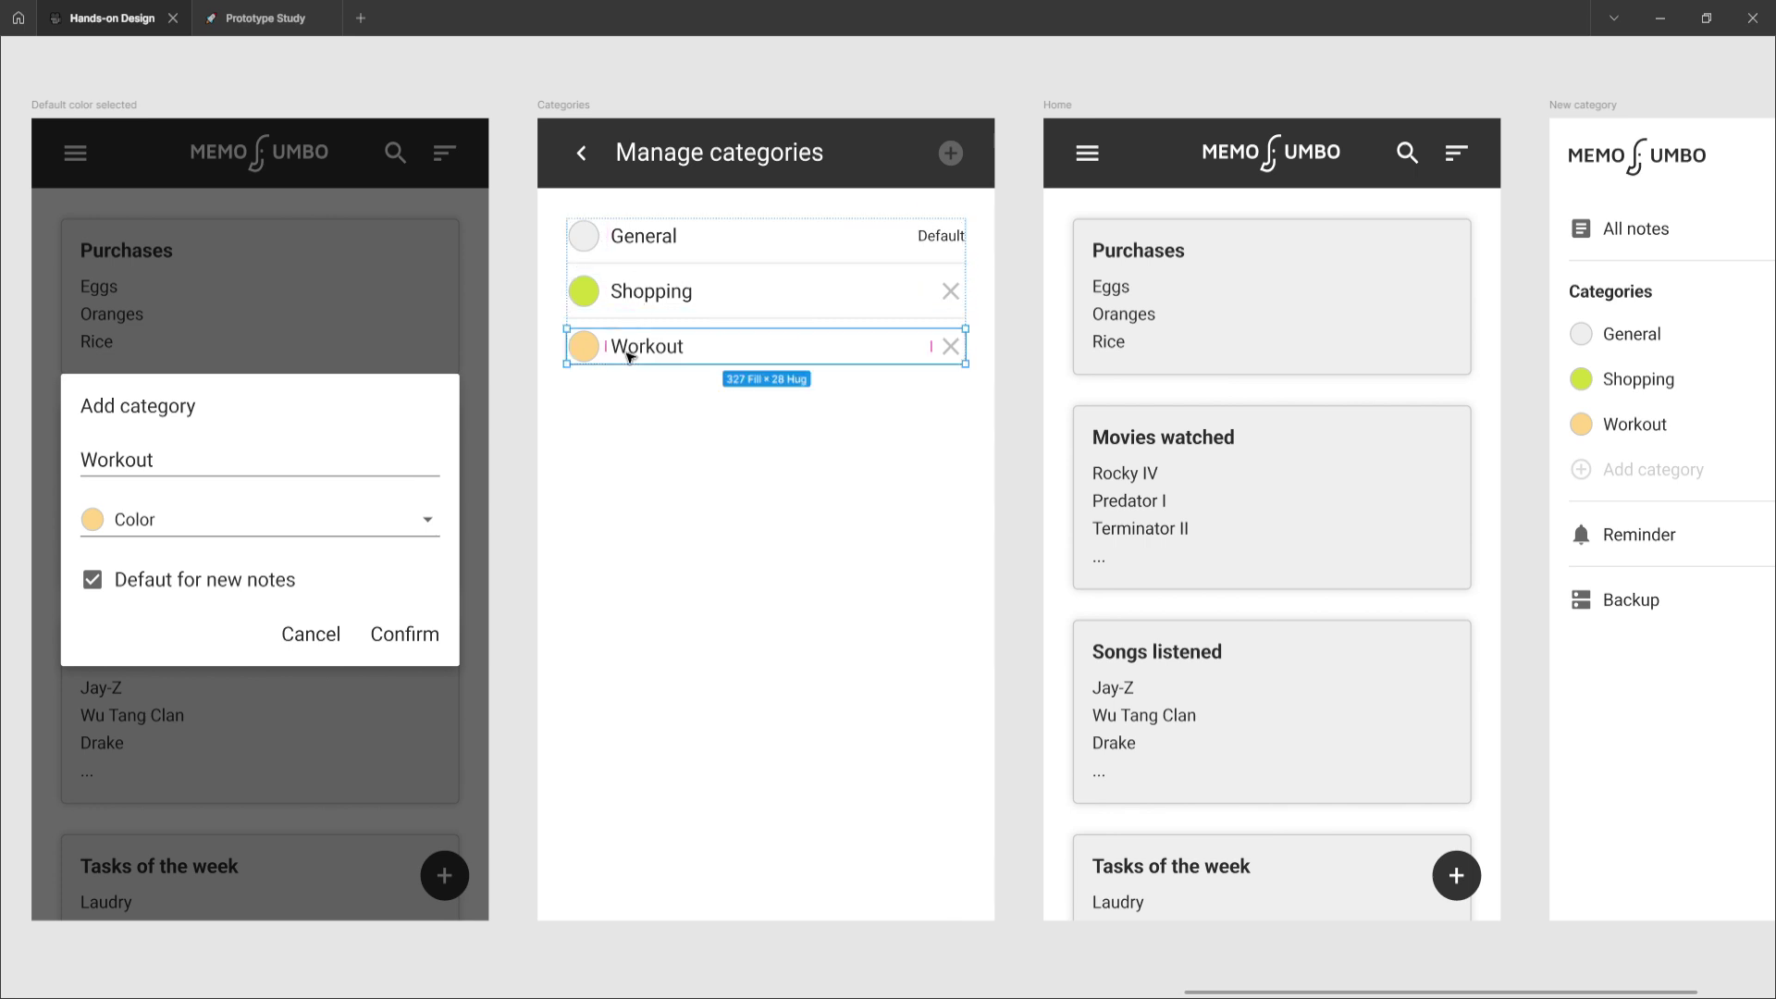
{"action": "left_click", "coordinate": [938, 236]}
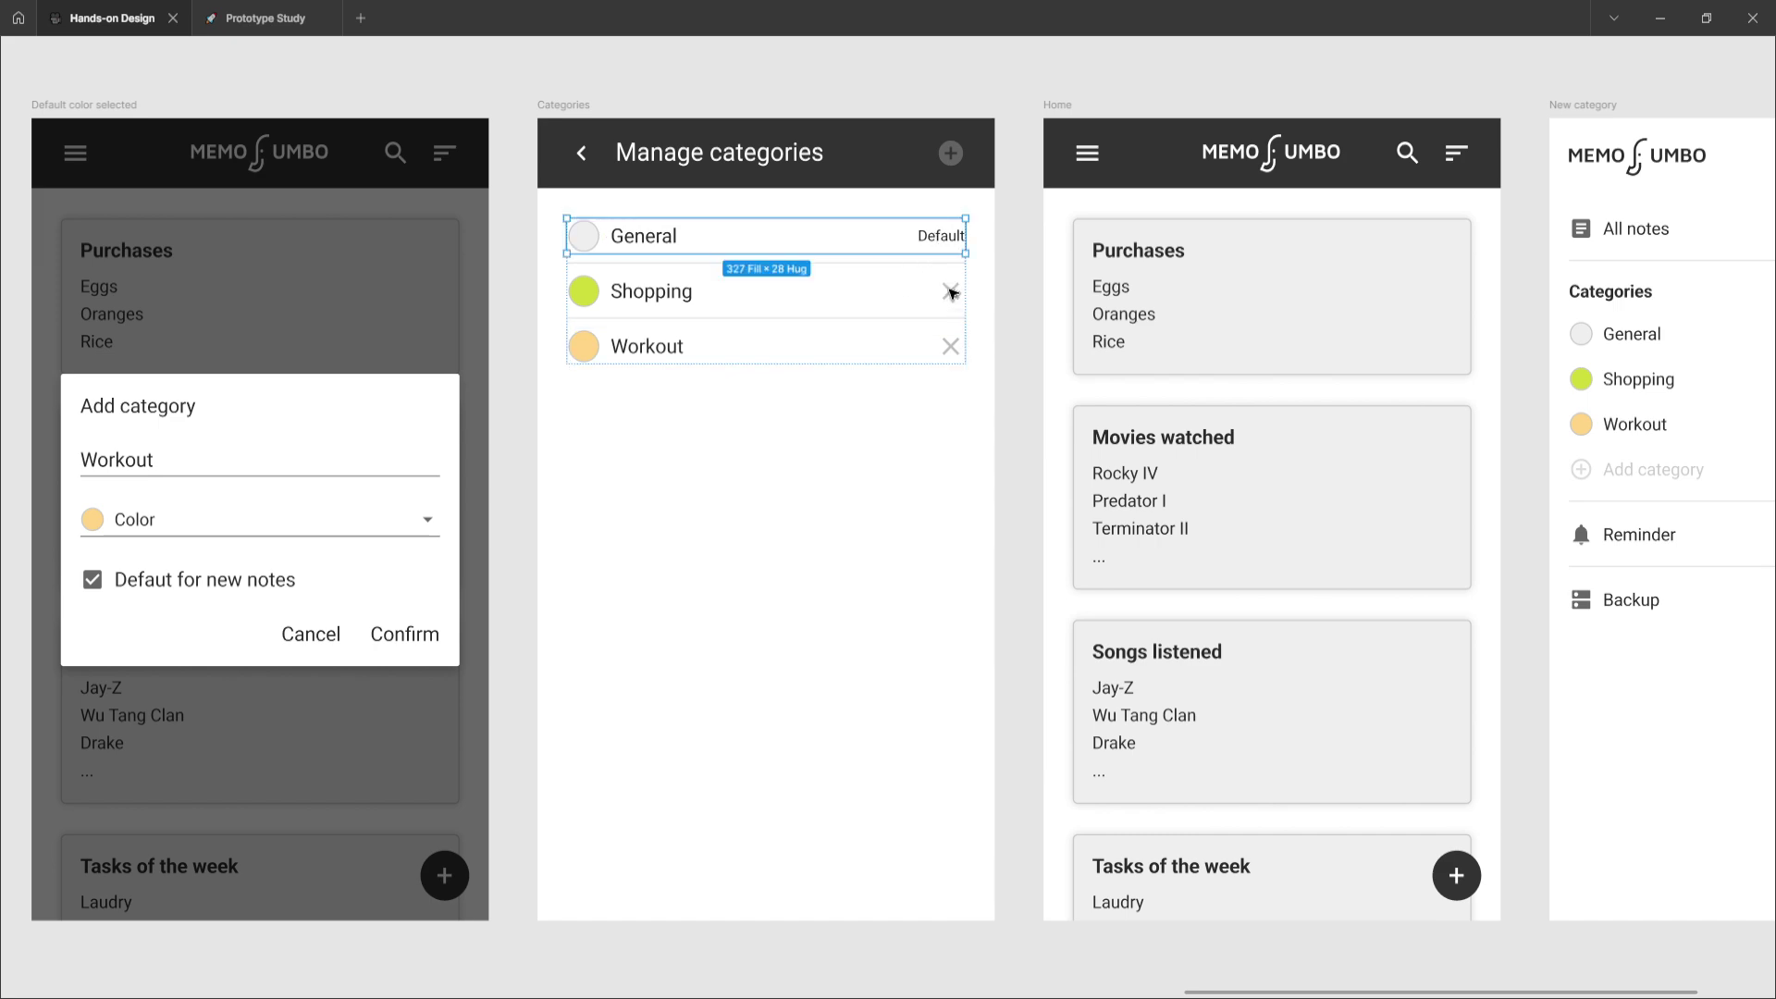
{"action": "left_click", "coordinate": [951, 350]}
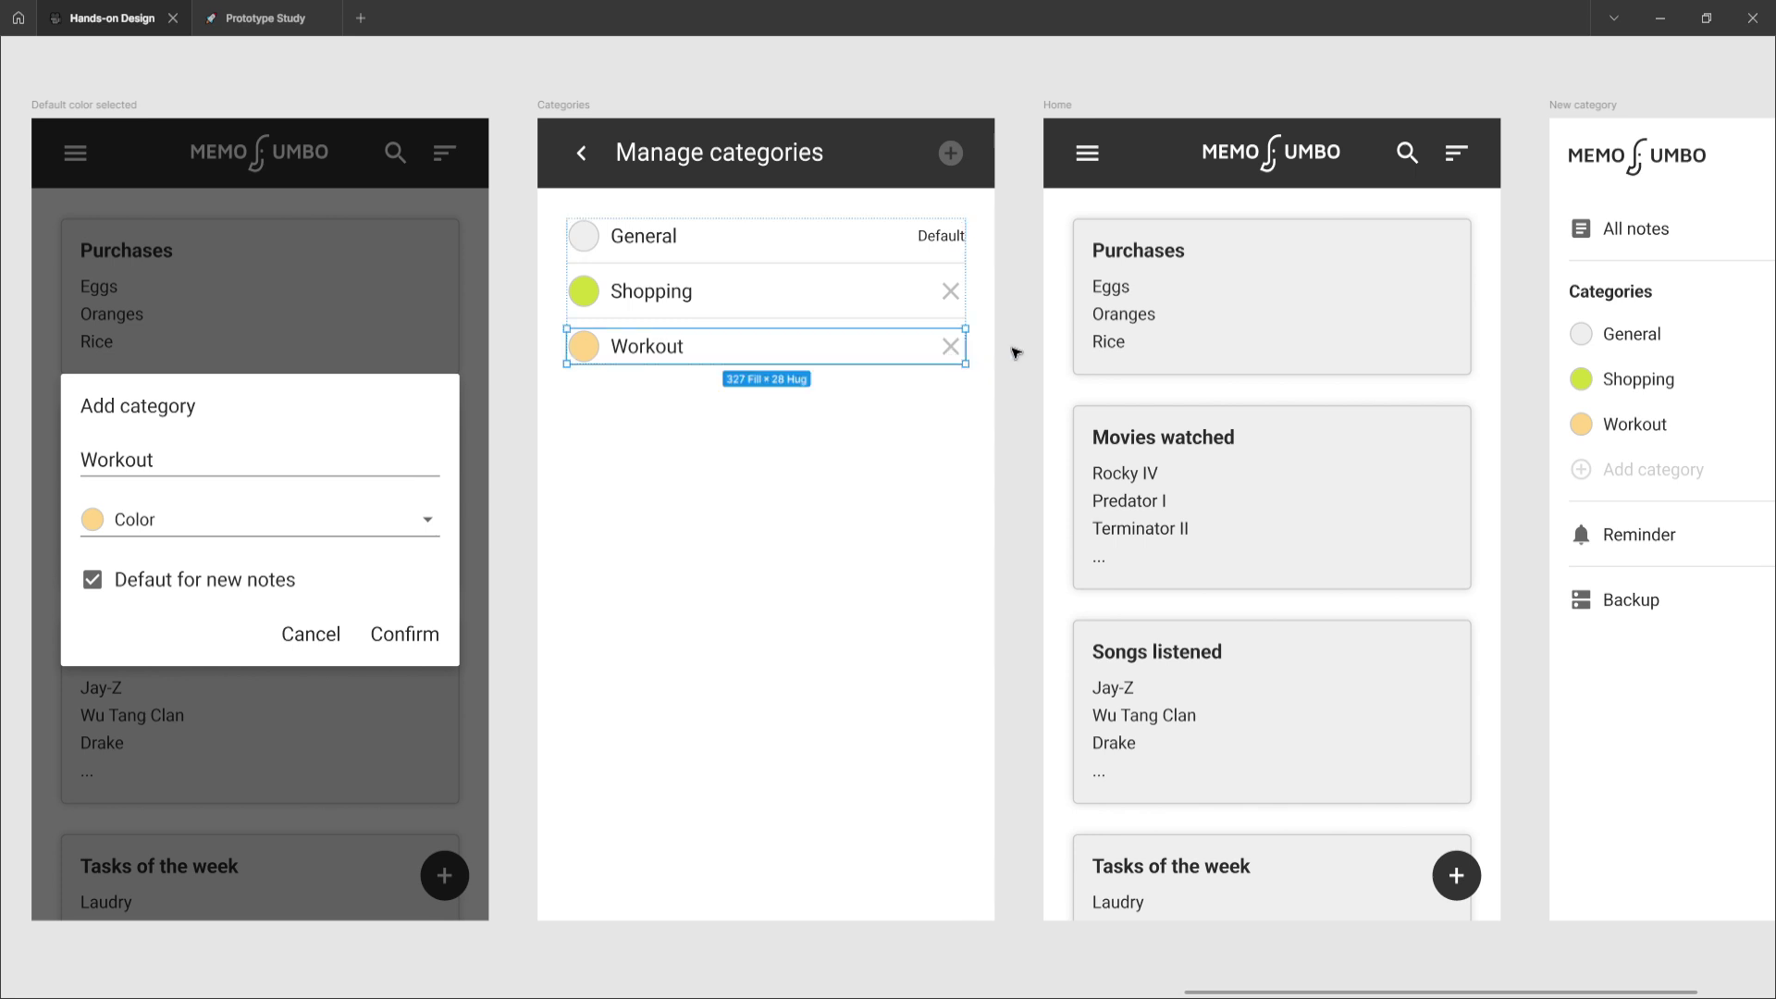
- Examine the Home and New category frames that end the flow
{"action": "scroll", "coordinate": [1015, 352], "scroll_direction": "right", "scroll_amount": 3}
{"action": "scroll", "coordinate": [743, 370], "scroll_direction": "right", "scroll_amount": 2}
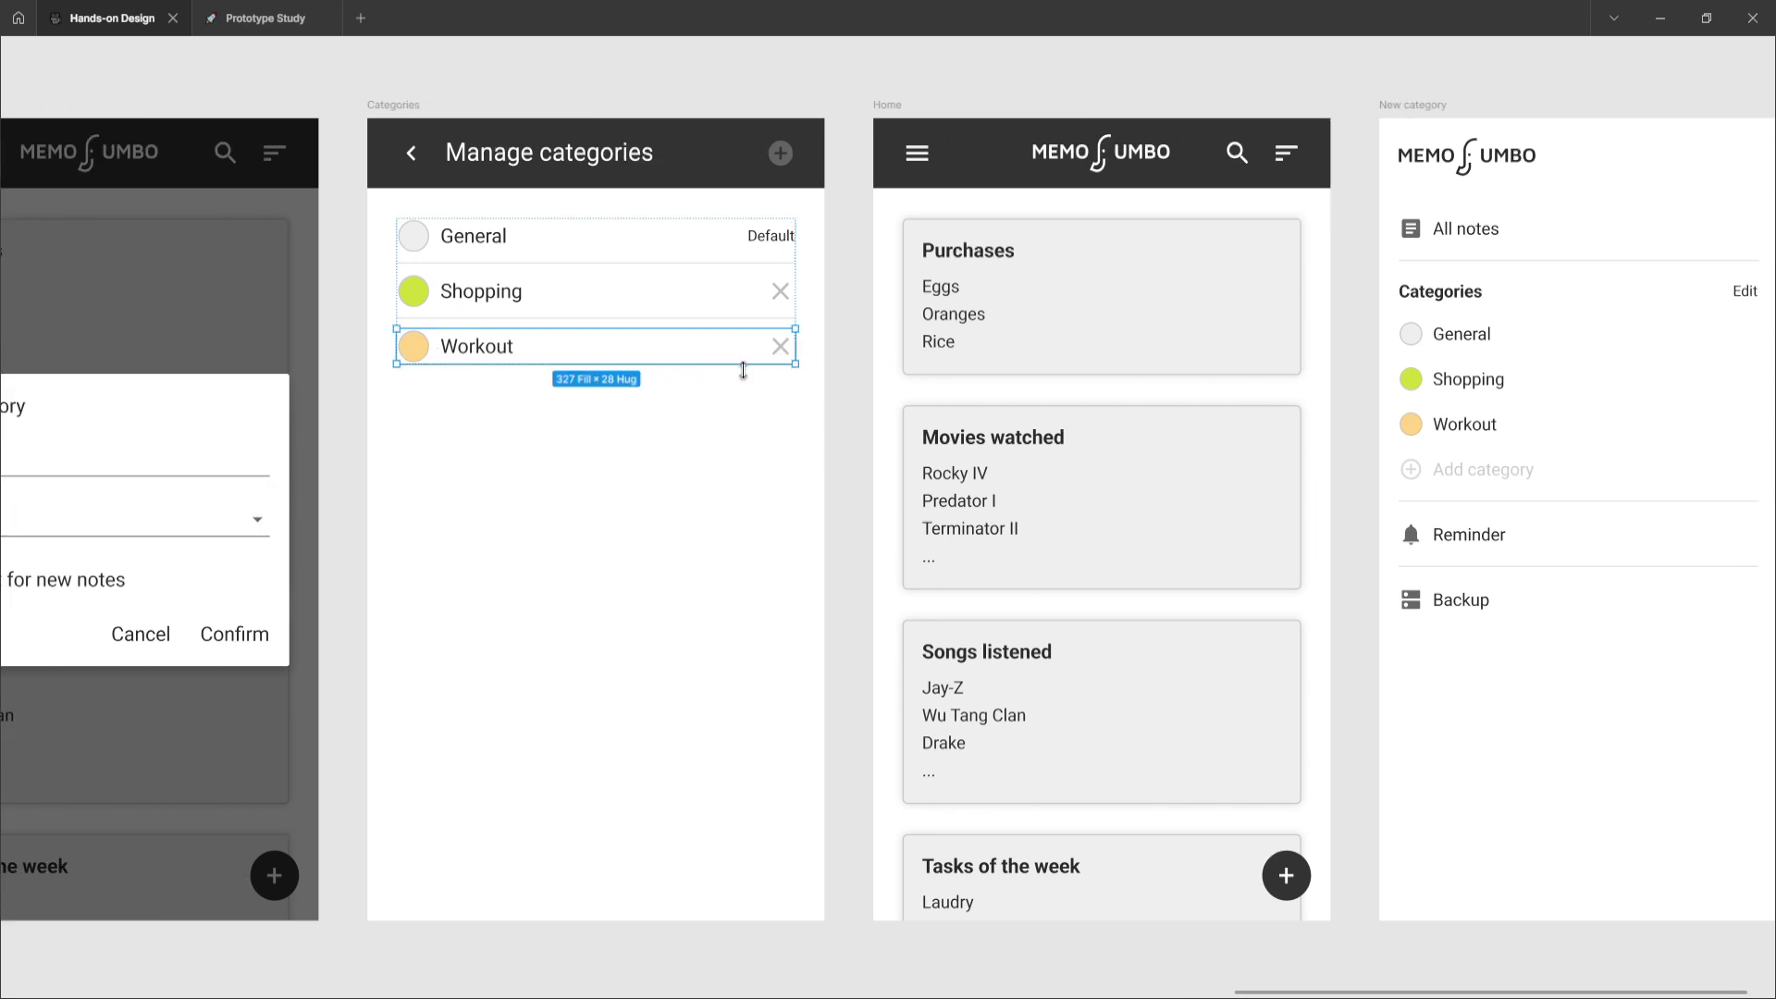
{"action": "scroll", "coordinate": [743, 370], "scroll_direction": "right", "scroll_amount": 5}
{"action": "left_click", "coordinate": [681, 106]}
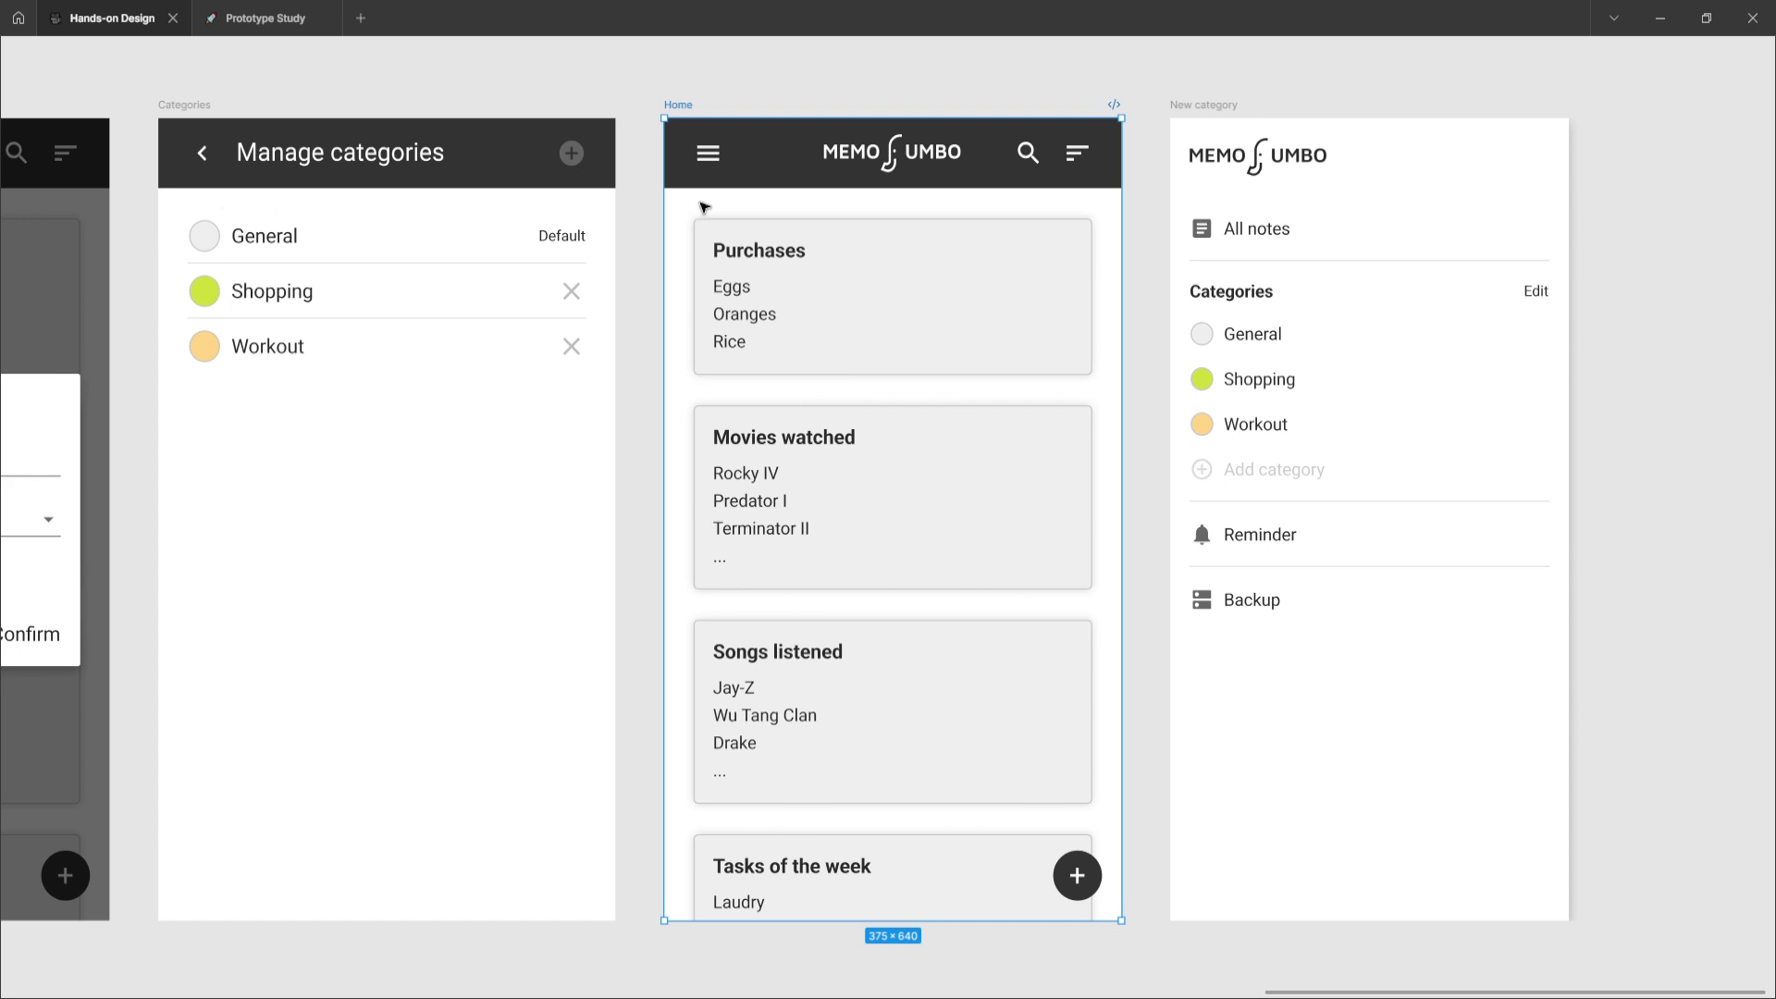
{"action": "scroll", "coordinate": [967, 185], "scroll_direction": "right", "scroll_amount": 3}
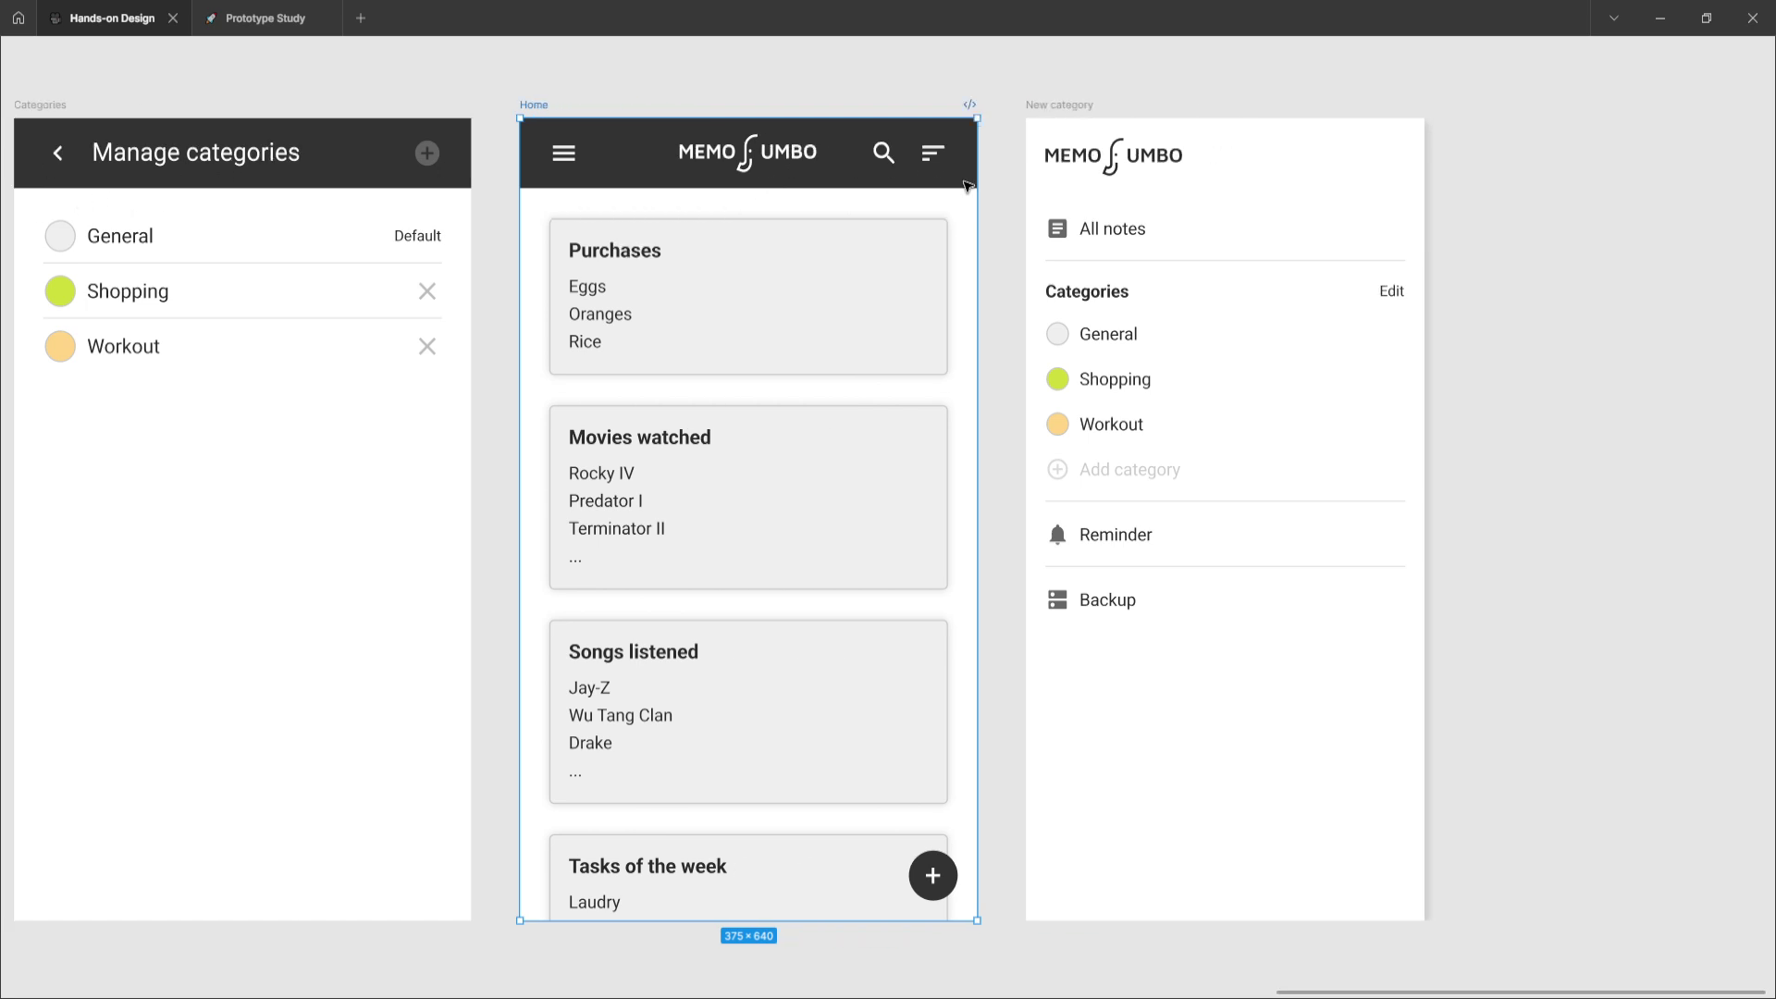
{"action": "left_click", "coordinate": [1082, 109]}
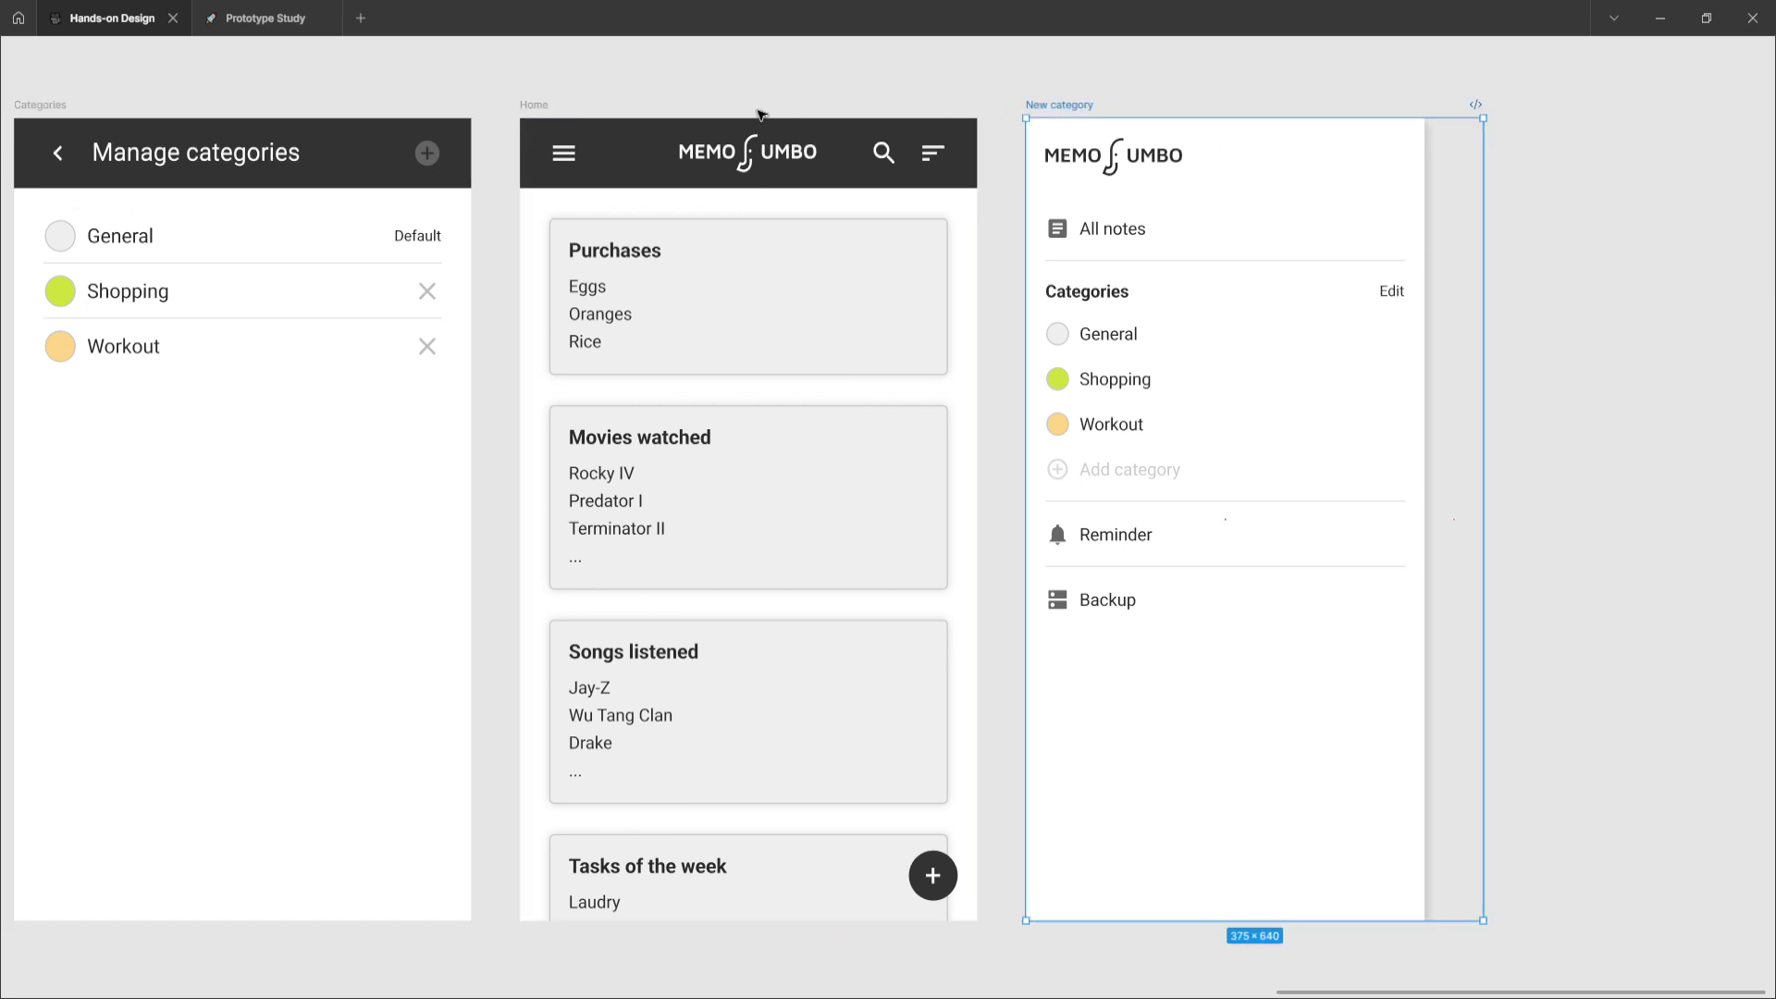
{"action": "left_click", "coordinate": [537, 108]}
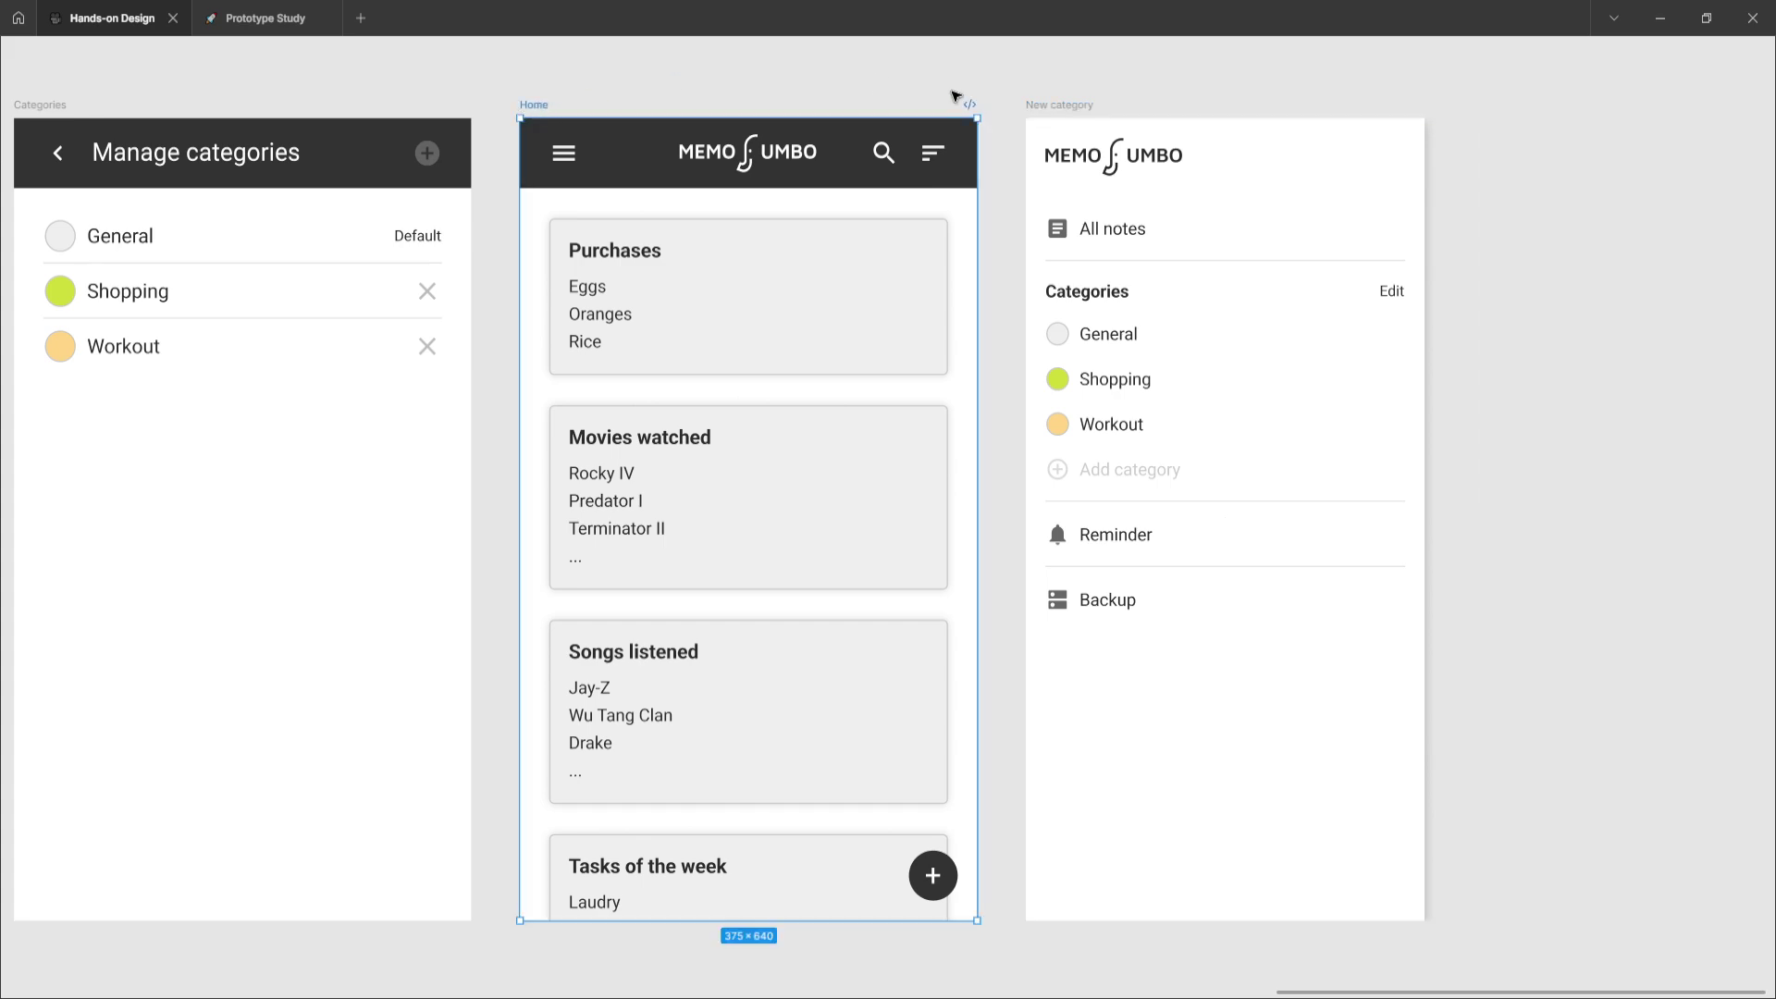
- Try overlaying the New category frame on the neighbouring Home frame, undo the move and return to the whole flow
{"action": "left_click", "coordinate": [1090, 104]}
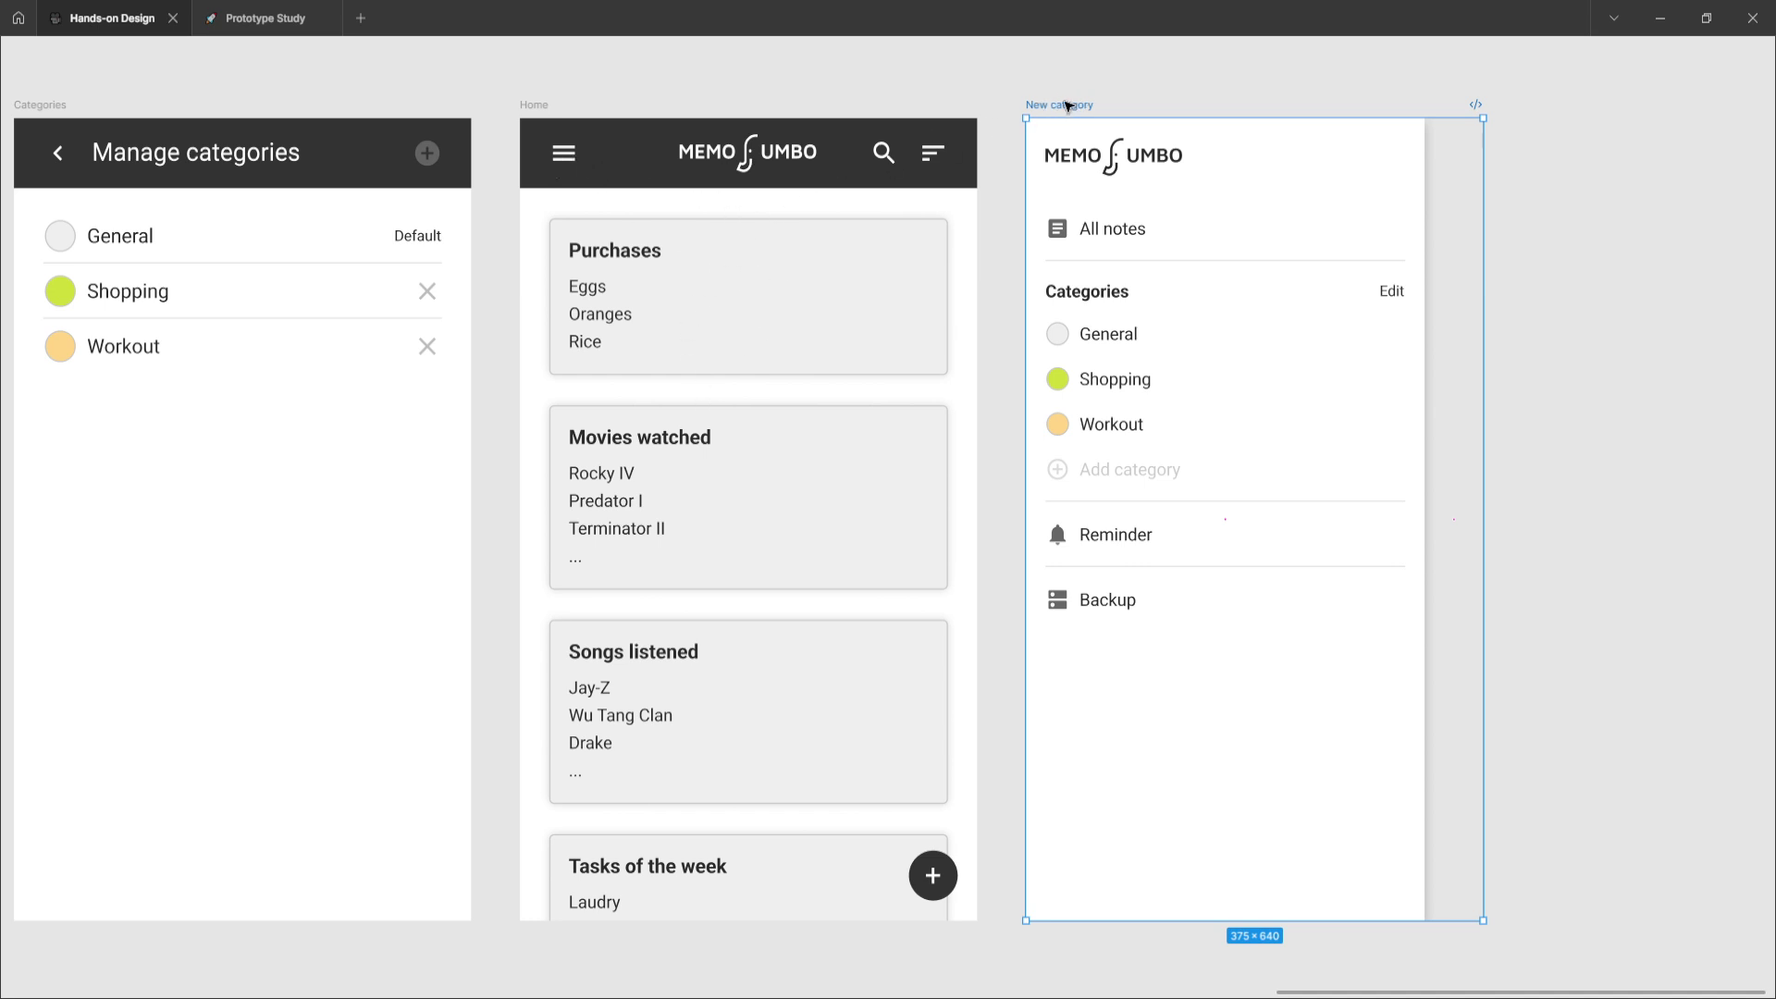
{"action": "left_click_drag", "start_coordinate": [1068, 105], "coordinate": [559, 129]}
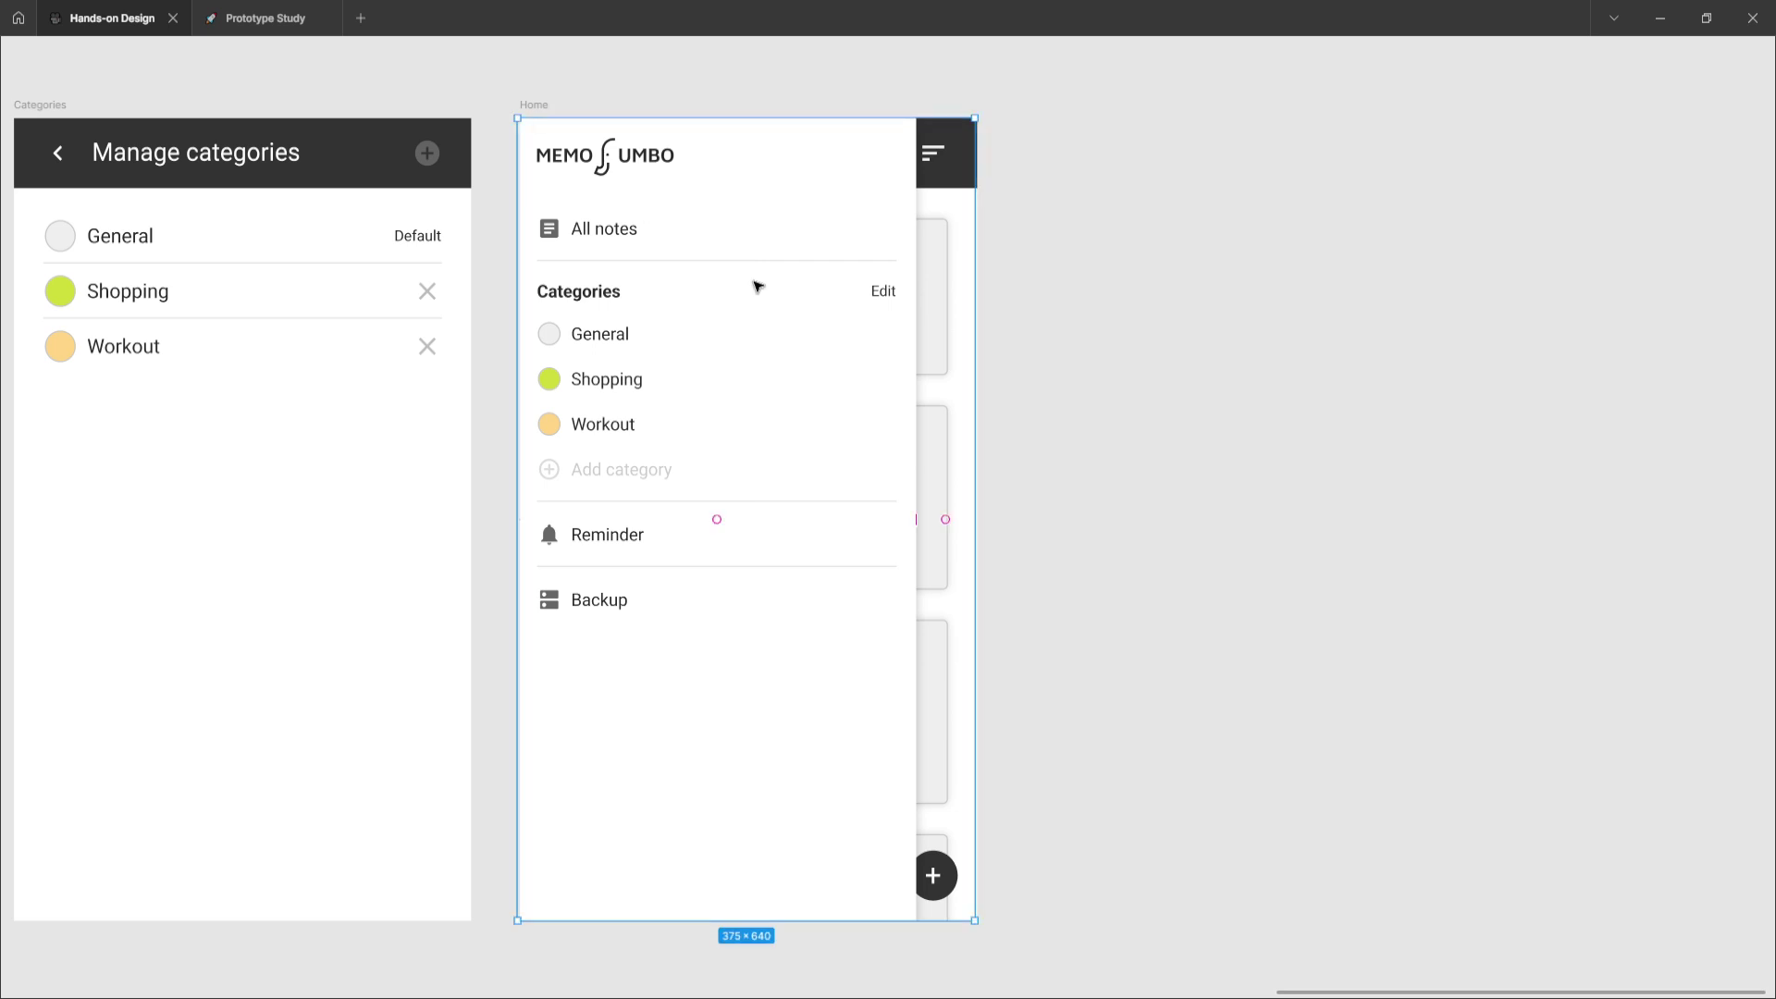
{"action": "key", "text": "ctrl+z"}
{"action": "scroll", "coordinate": [1018, 331], "scroll_direction": "down", "scroll_amount": 5}
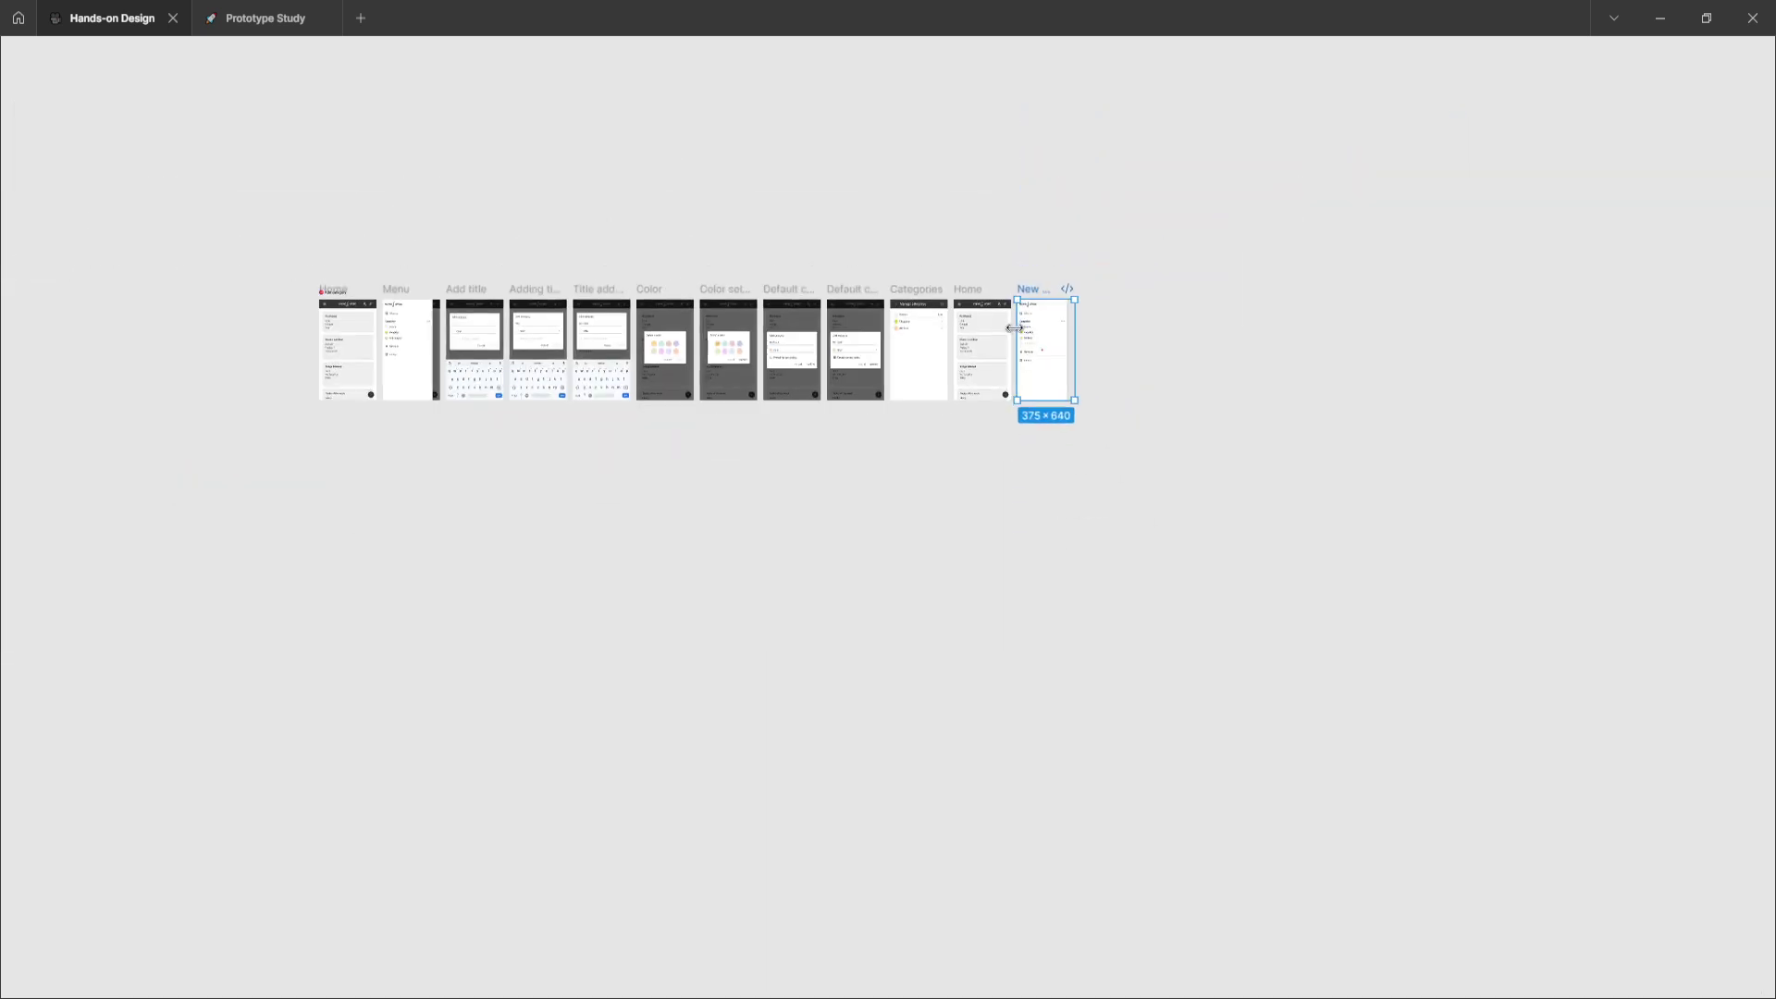
- Show the prototype connections between all frames of the flow, with the interface hidden around the canvas
{"action": "scroll", "coordinate": [1014, 327], "scroll_direction": "left", "scroll_amount": 3}
{"action": "left_click", "coordinate": [882, 526]}
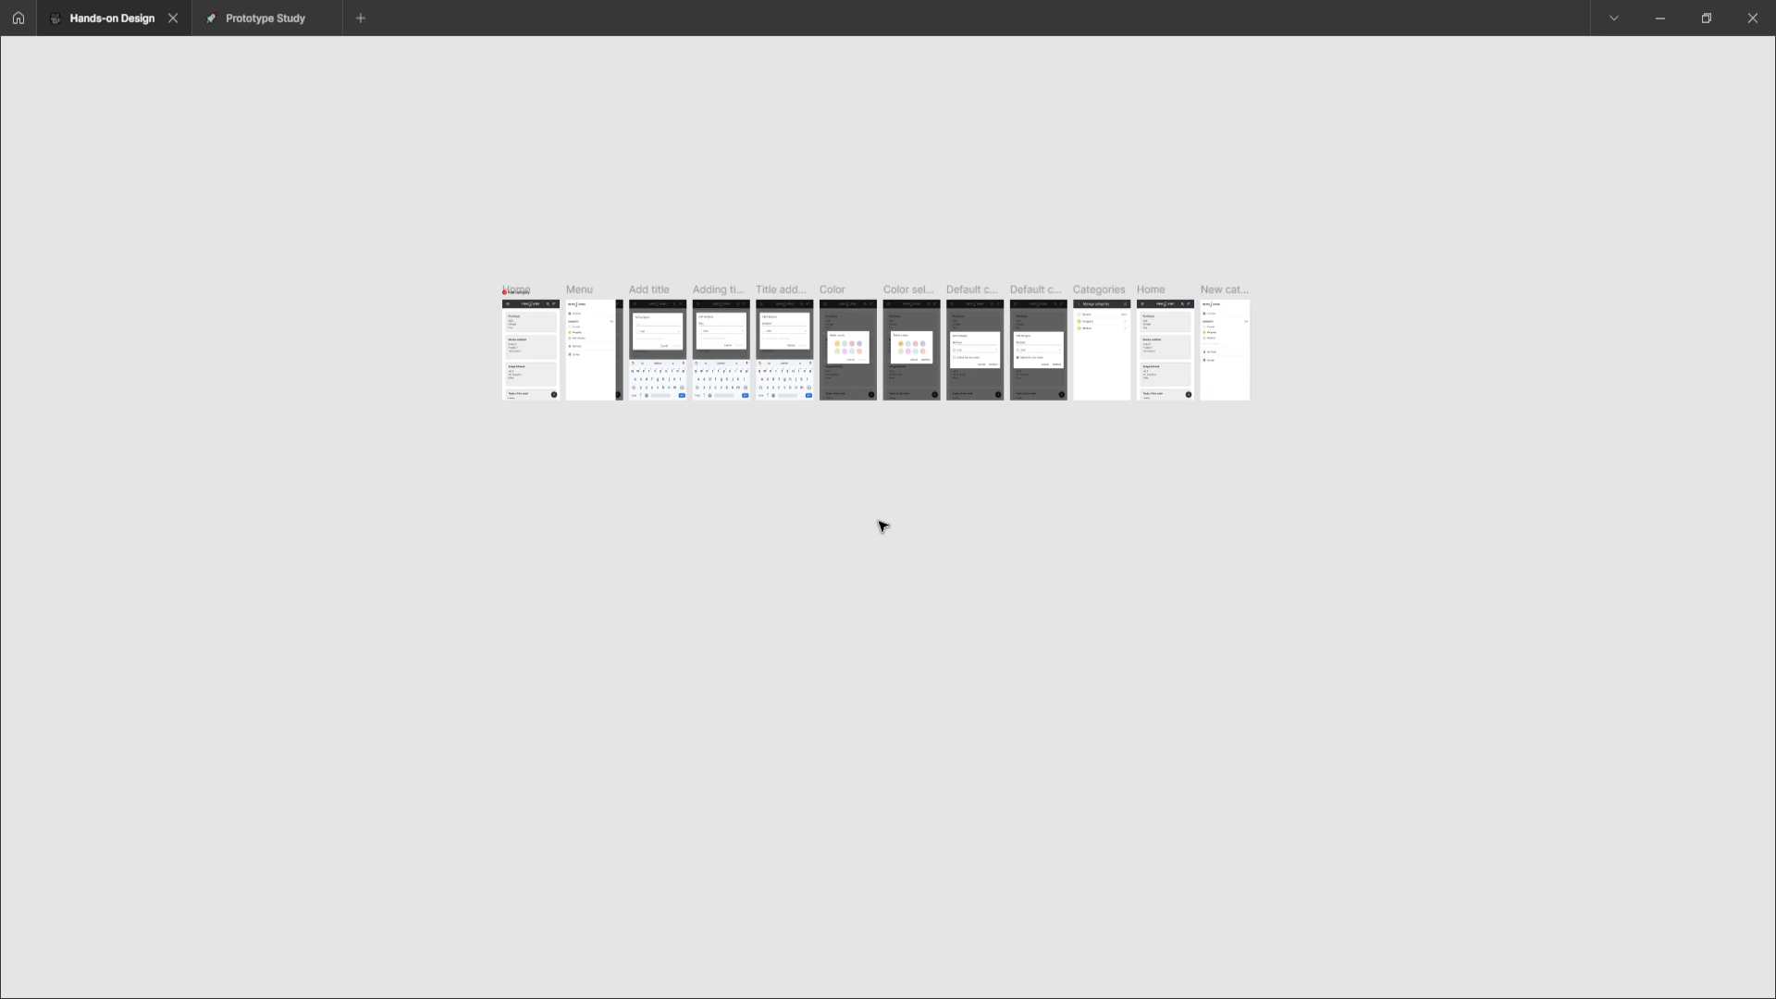
{"action": "key", "text": "ctrl+backslash"}
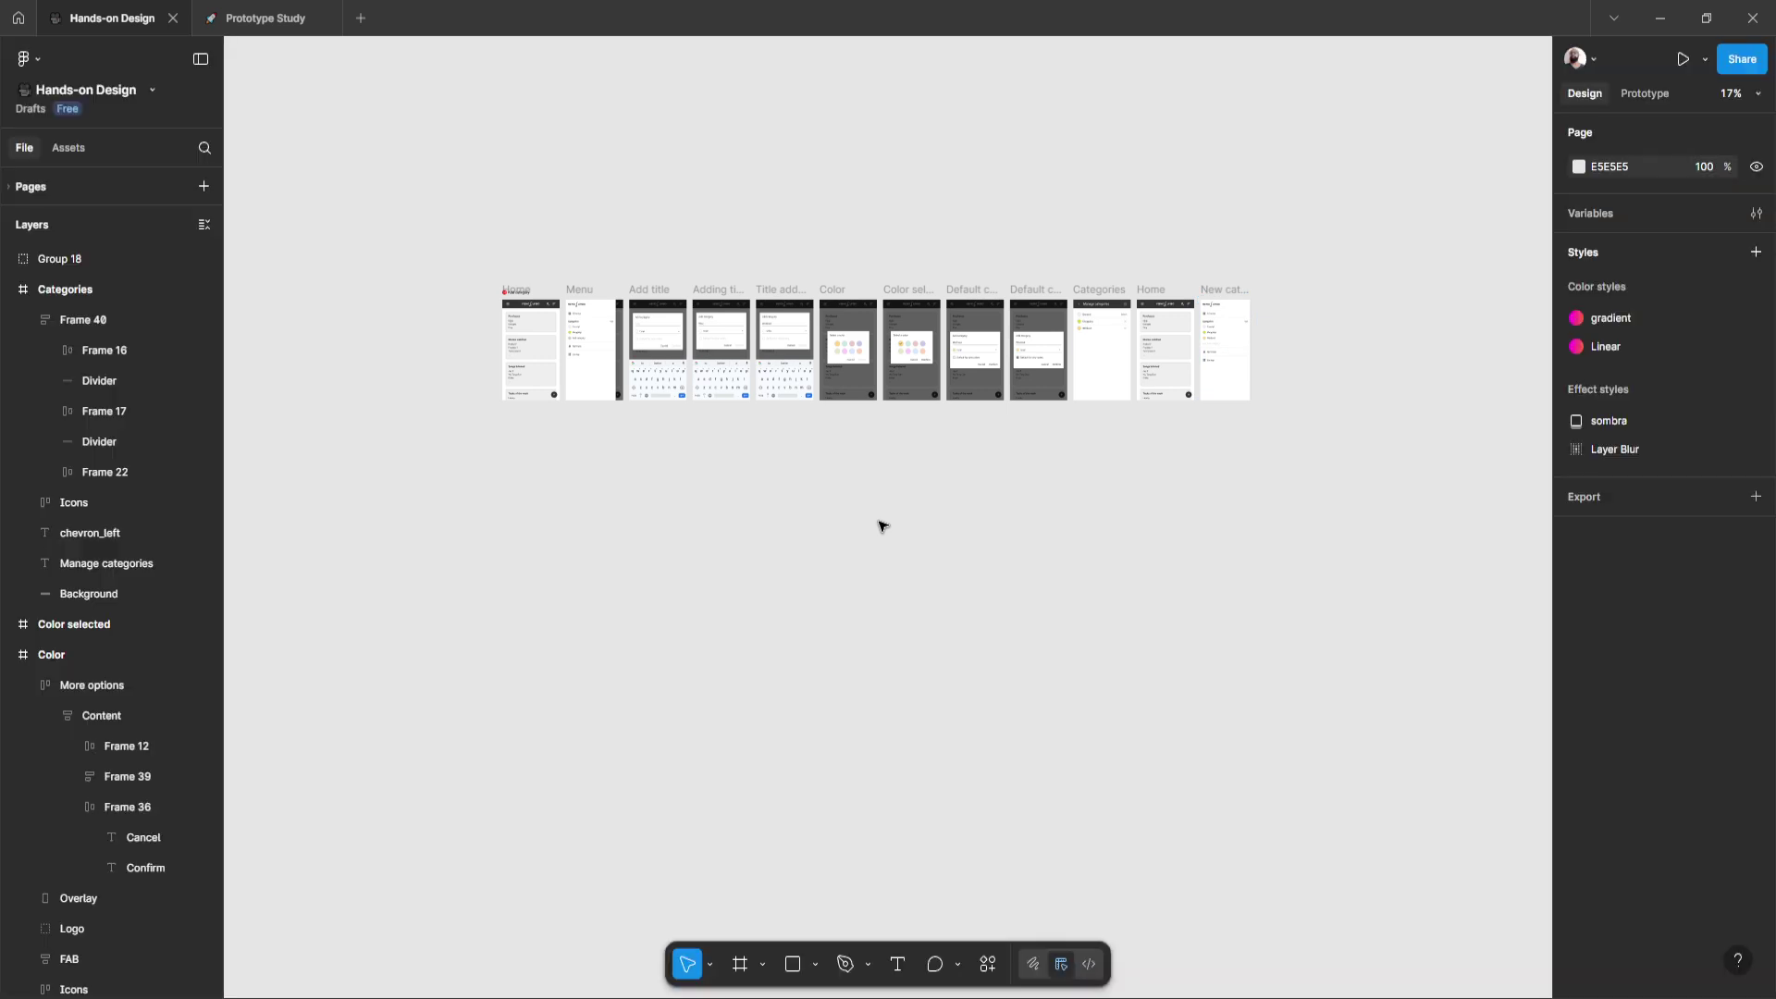
{"action": "left_click", "coordinate": [1650, 93]}
{"action": "key", "text": "ctrl+backslash"}
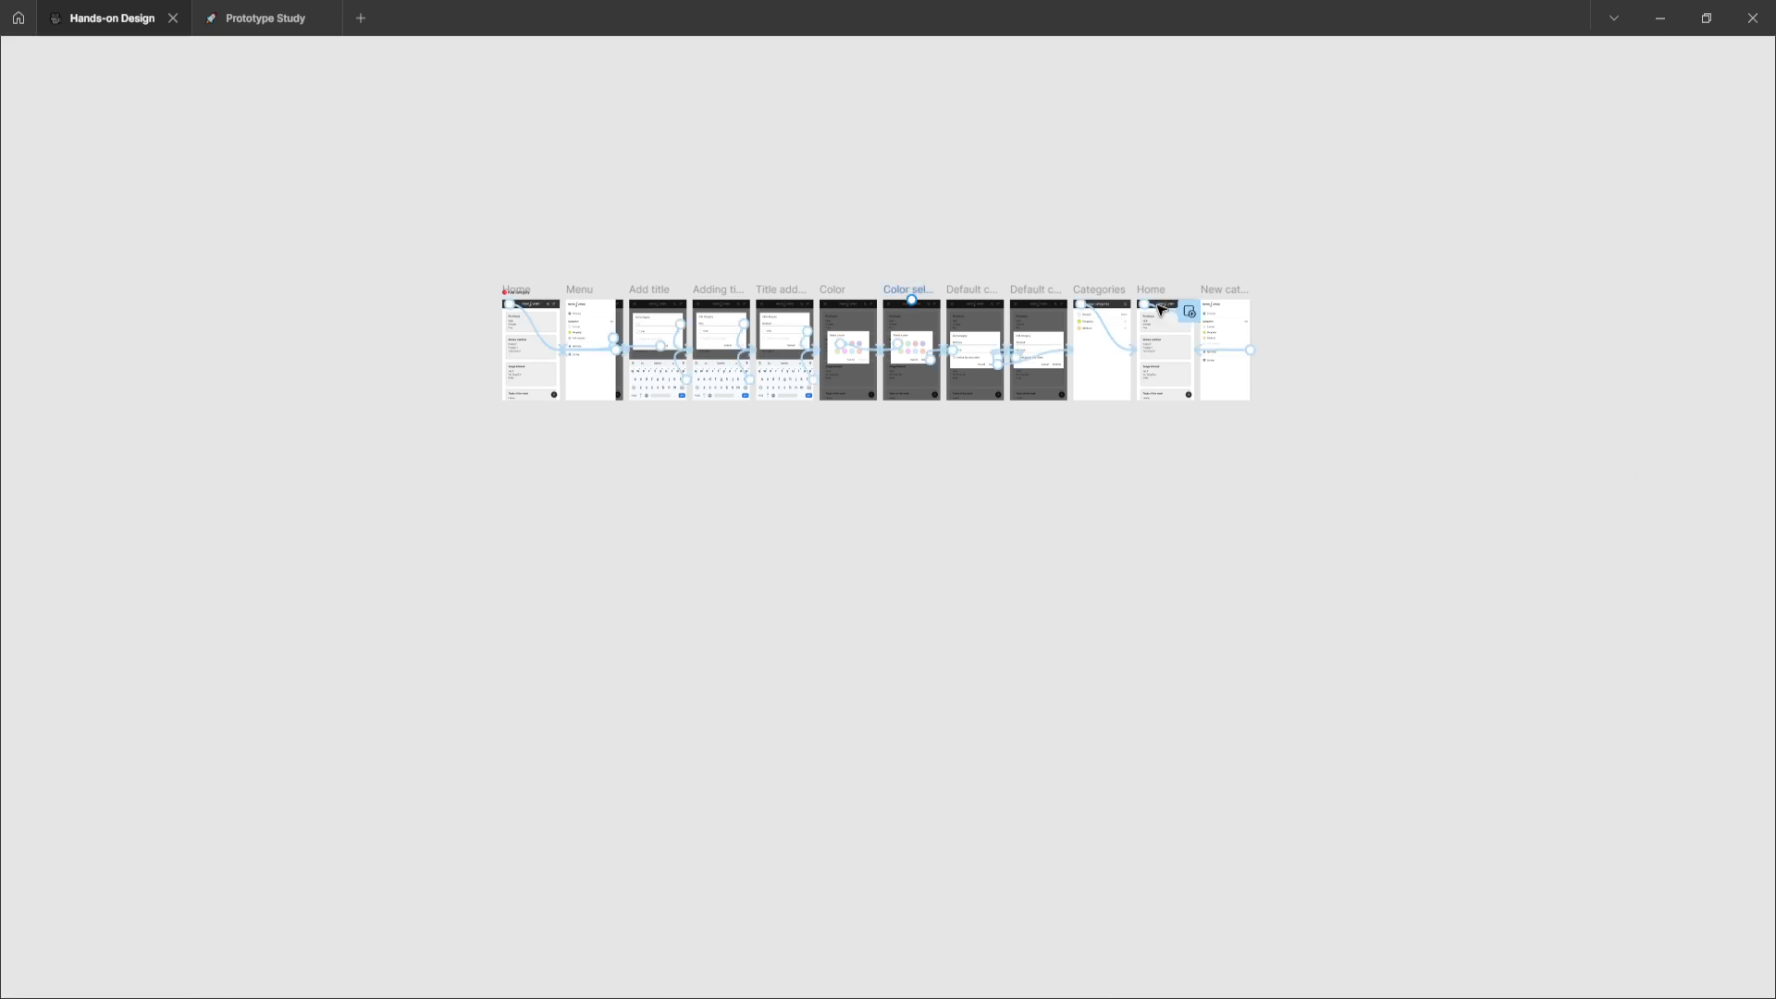
- Inspect the interaction that links the hamburger icon on the first Home frame to the Menu frame
{"action": "scroll", "coordinate": [592, 333], "scroll_direction": "up", "scroll_amount": 10}
{"action": "scroll", "coordinate": [642, 413], "scroll_direction": "up", "scroll_amount": 2}
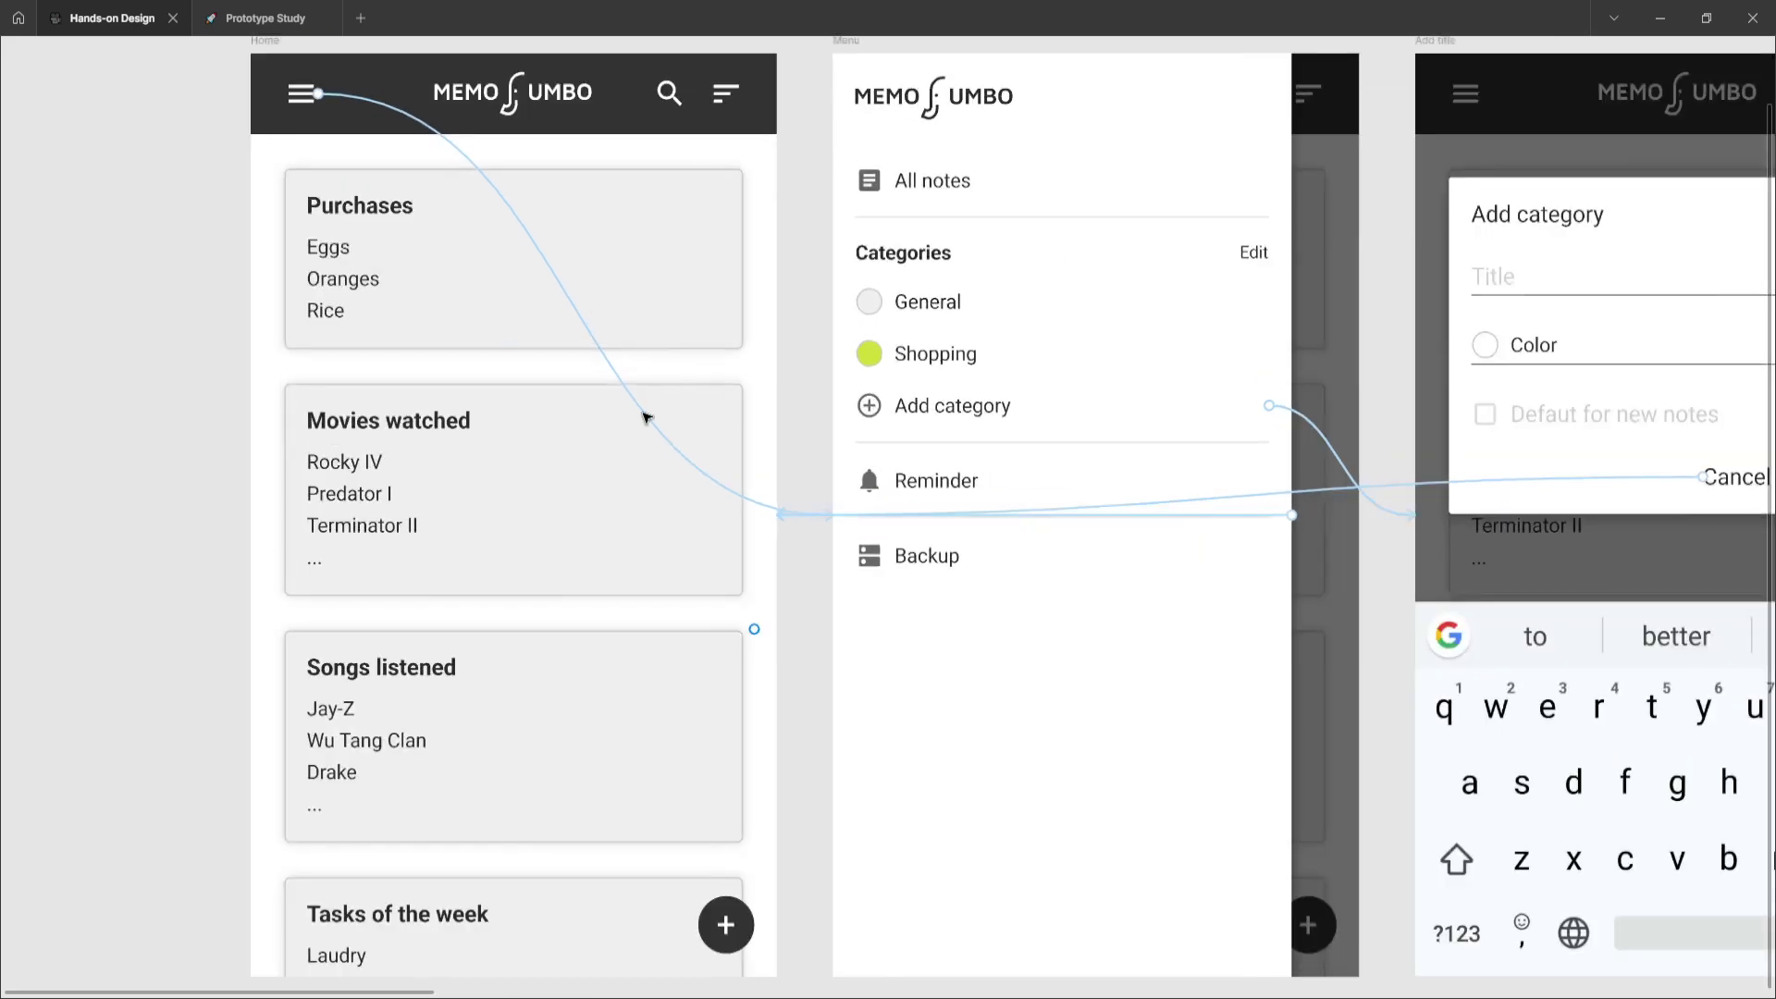
{"action": "scroll", "coordinate": [638, 407], "scroll_direction": "down", "scroll_amount": 5}
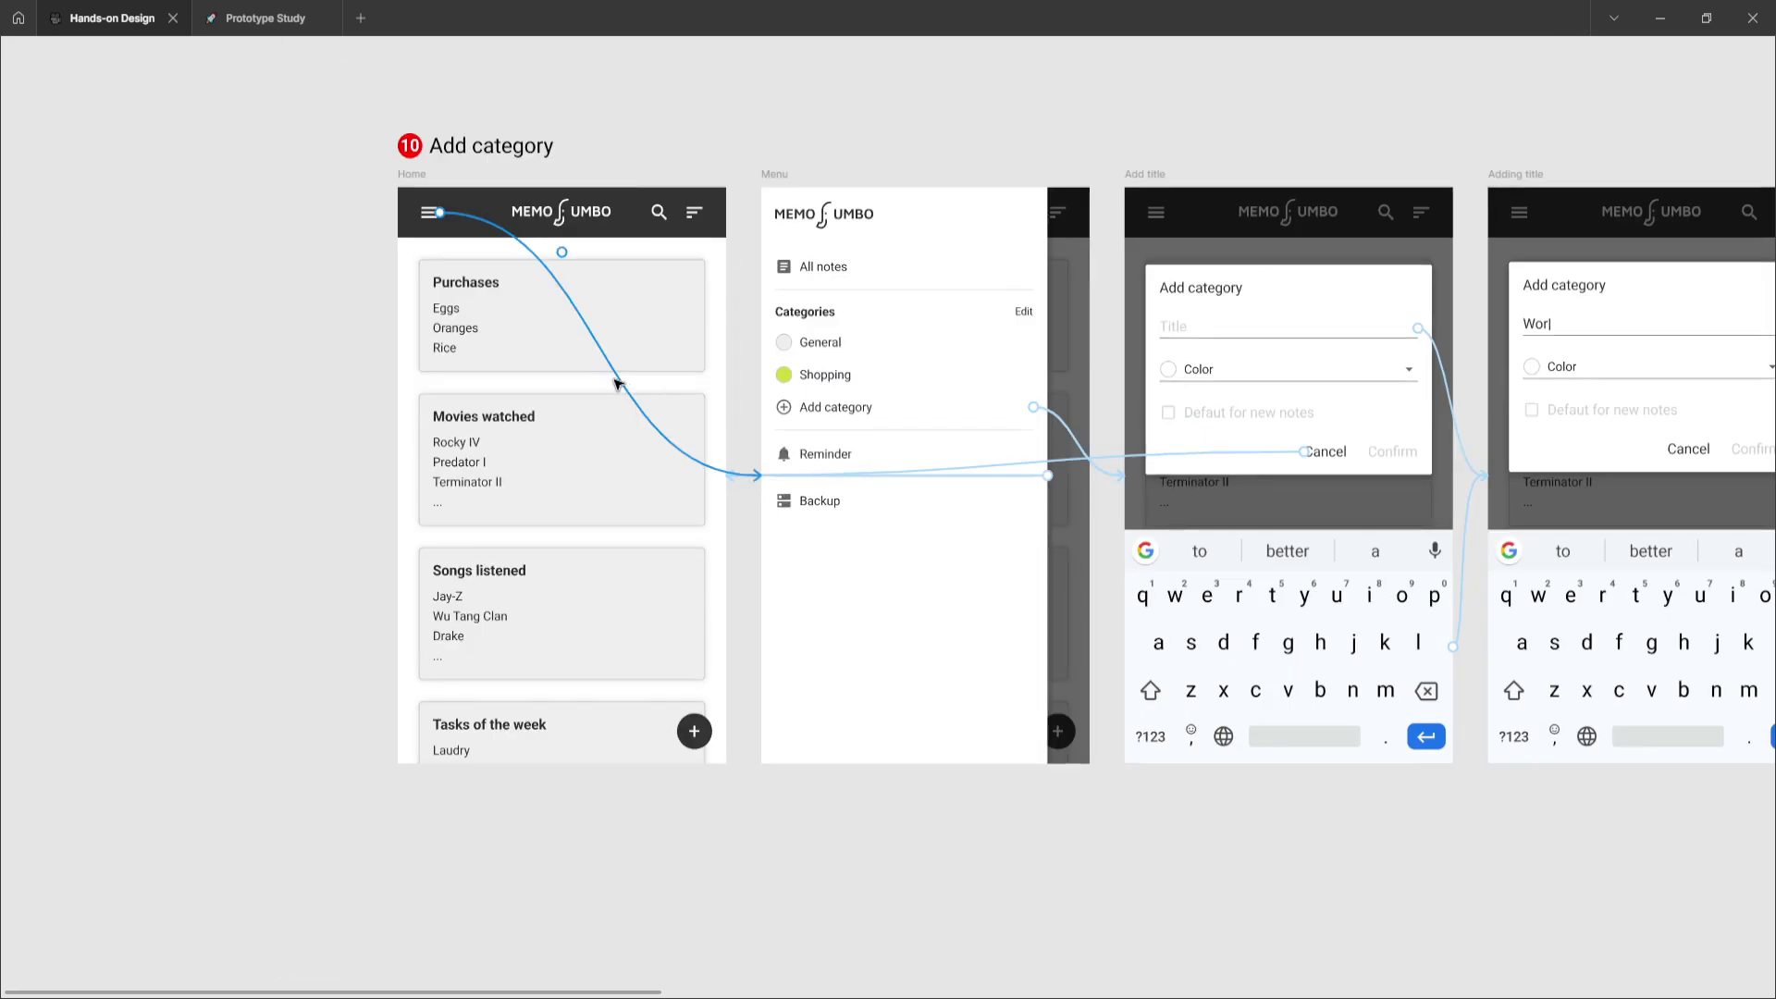
{"action": "left_click", "coordinate": [619, 380]}
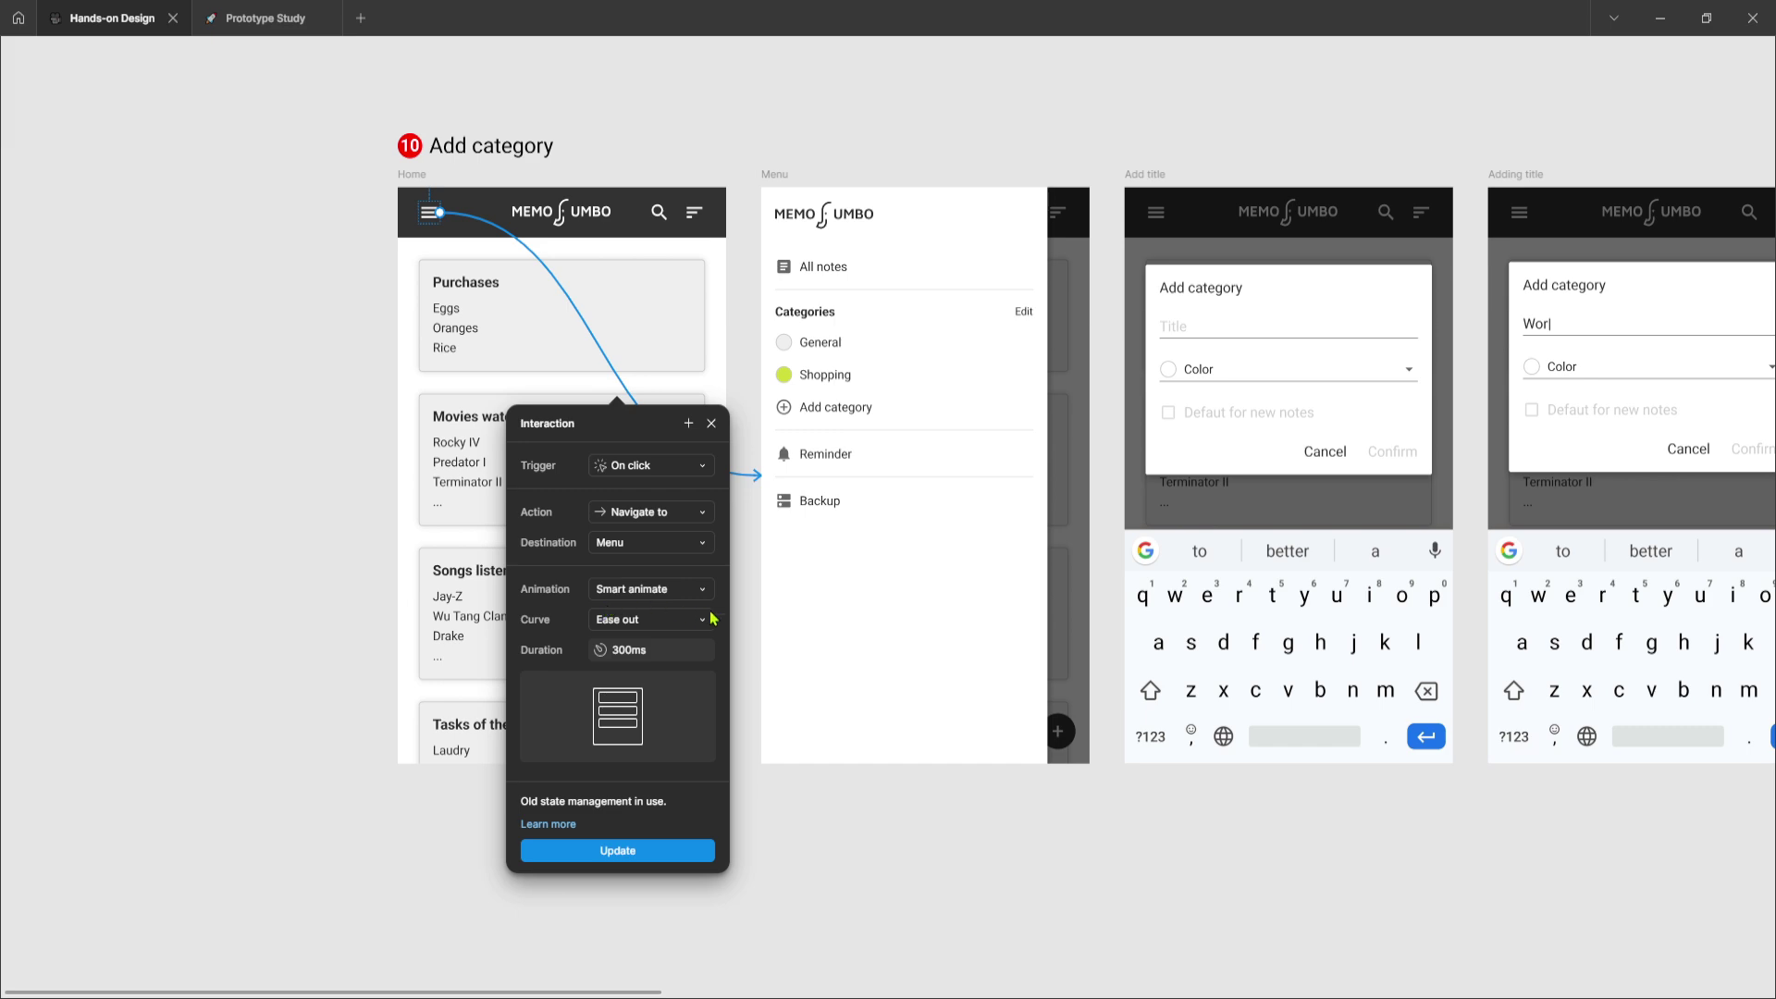
{"action": "left_click", "coordinate": [309, 238]}
- Inspect the interaction that leads from the dimmed area of the Menu frame back to Home
{"action": "left_click", "coordinate": [779, 173]}
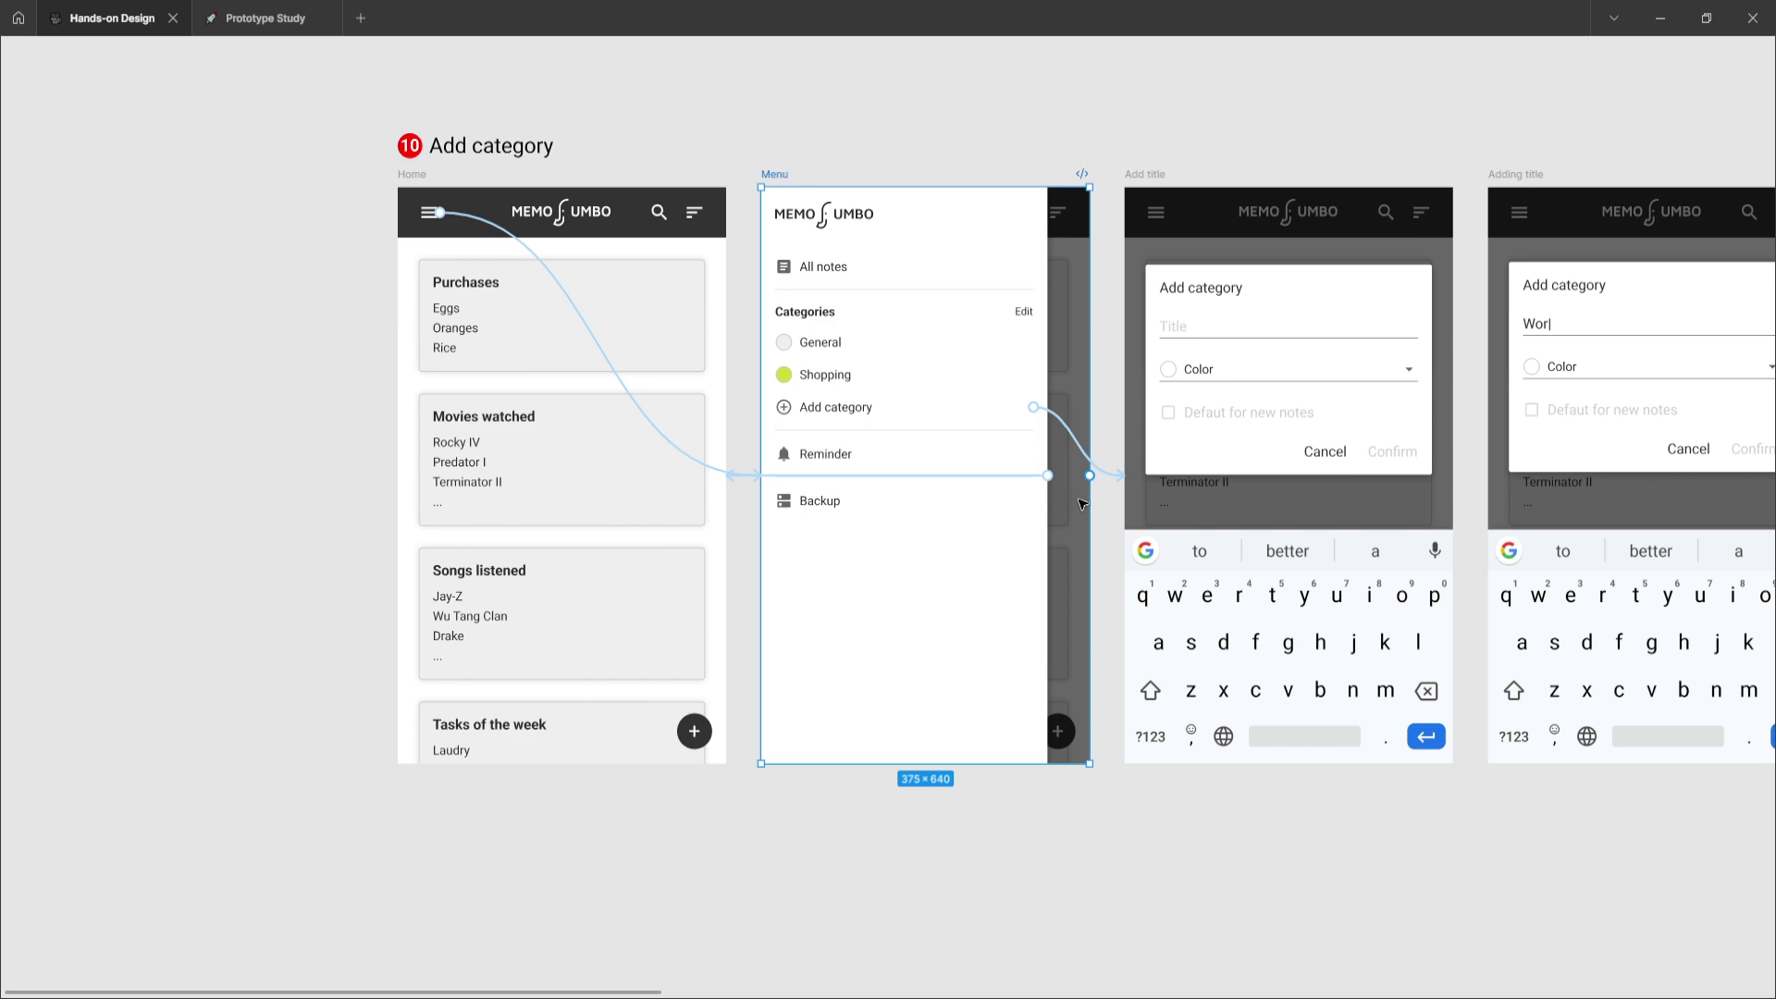
{"action": "left_click", "coordinate": [990, 477]}
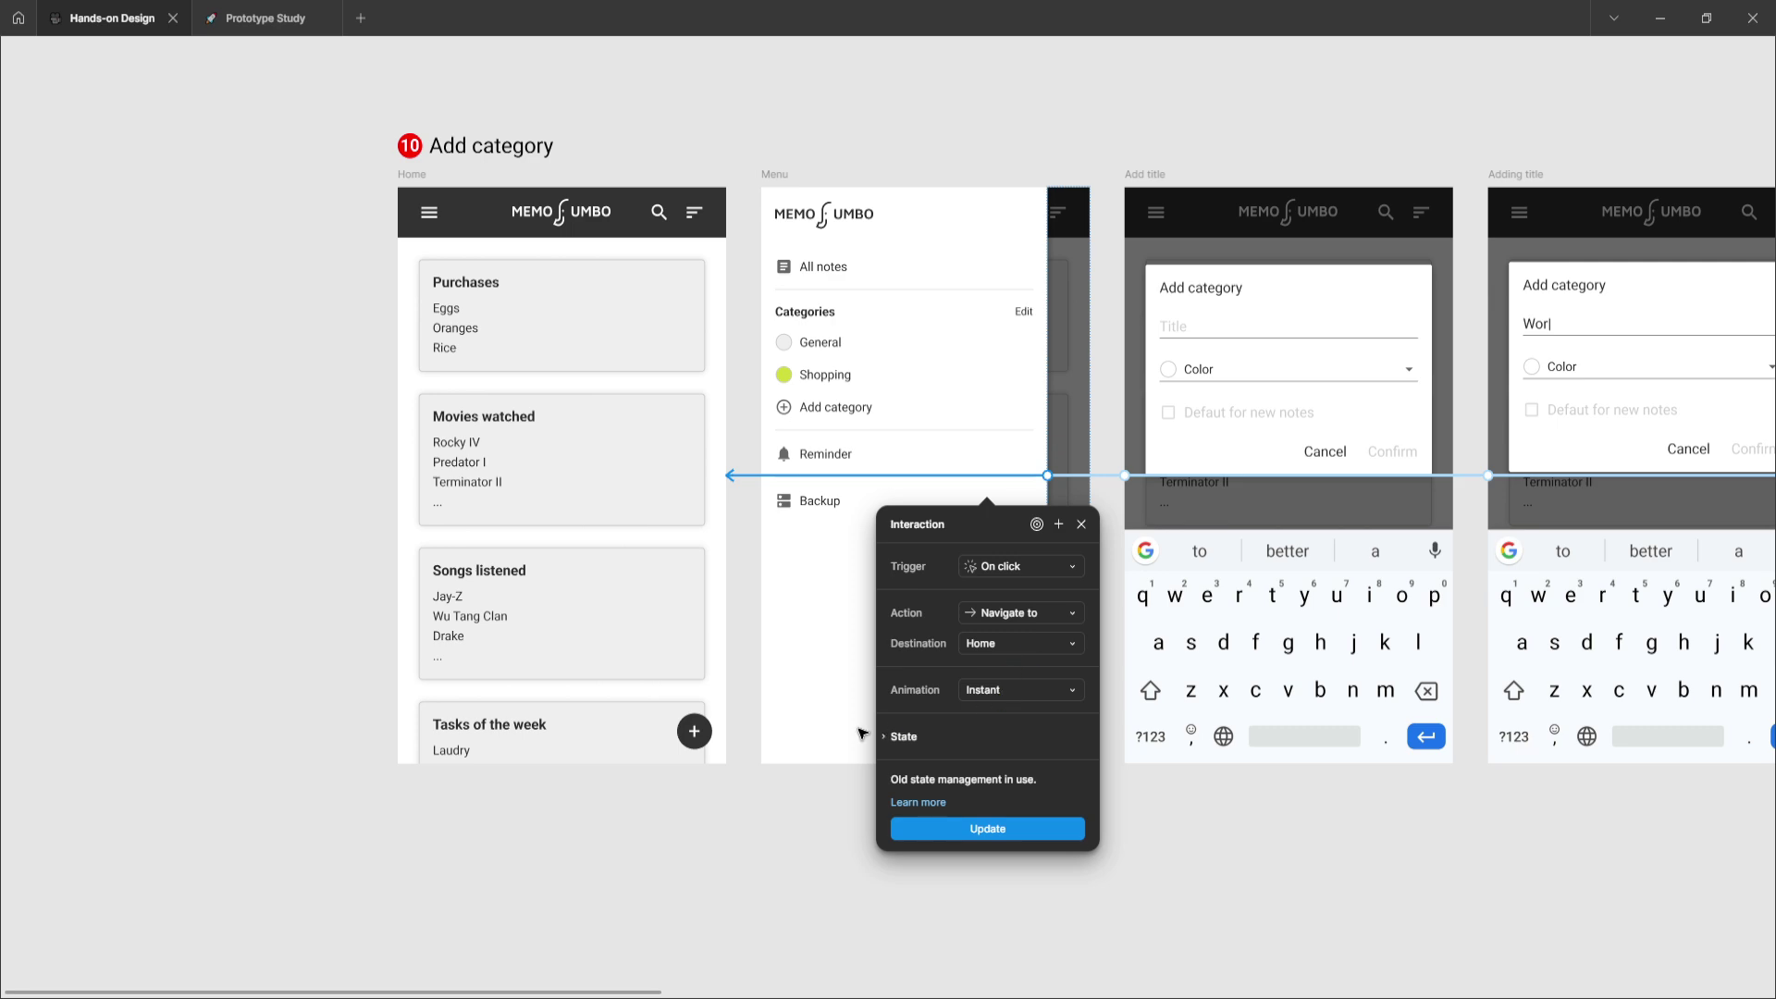
{"action": "left_click", "coordinate": [793, 821]}
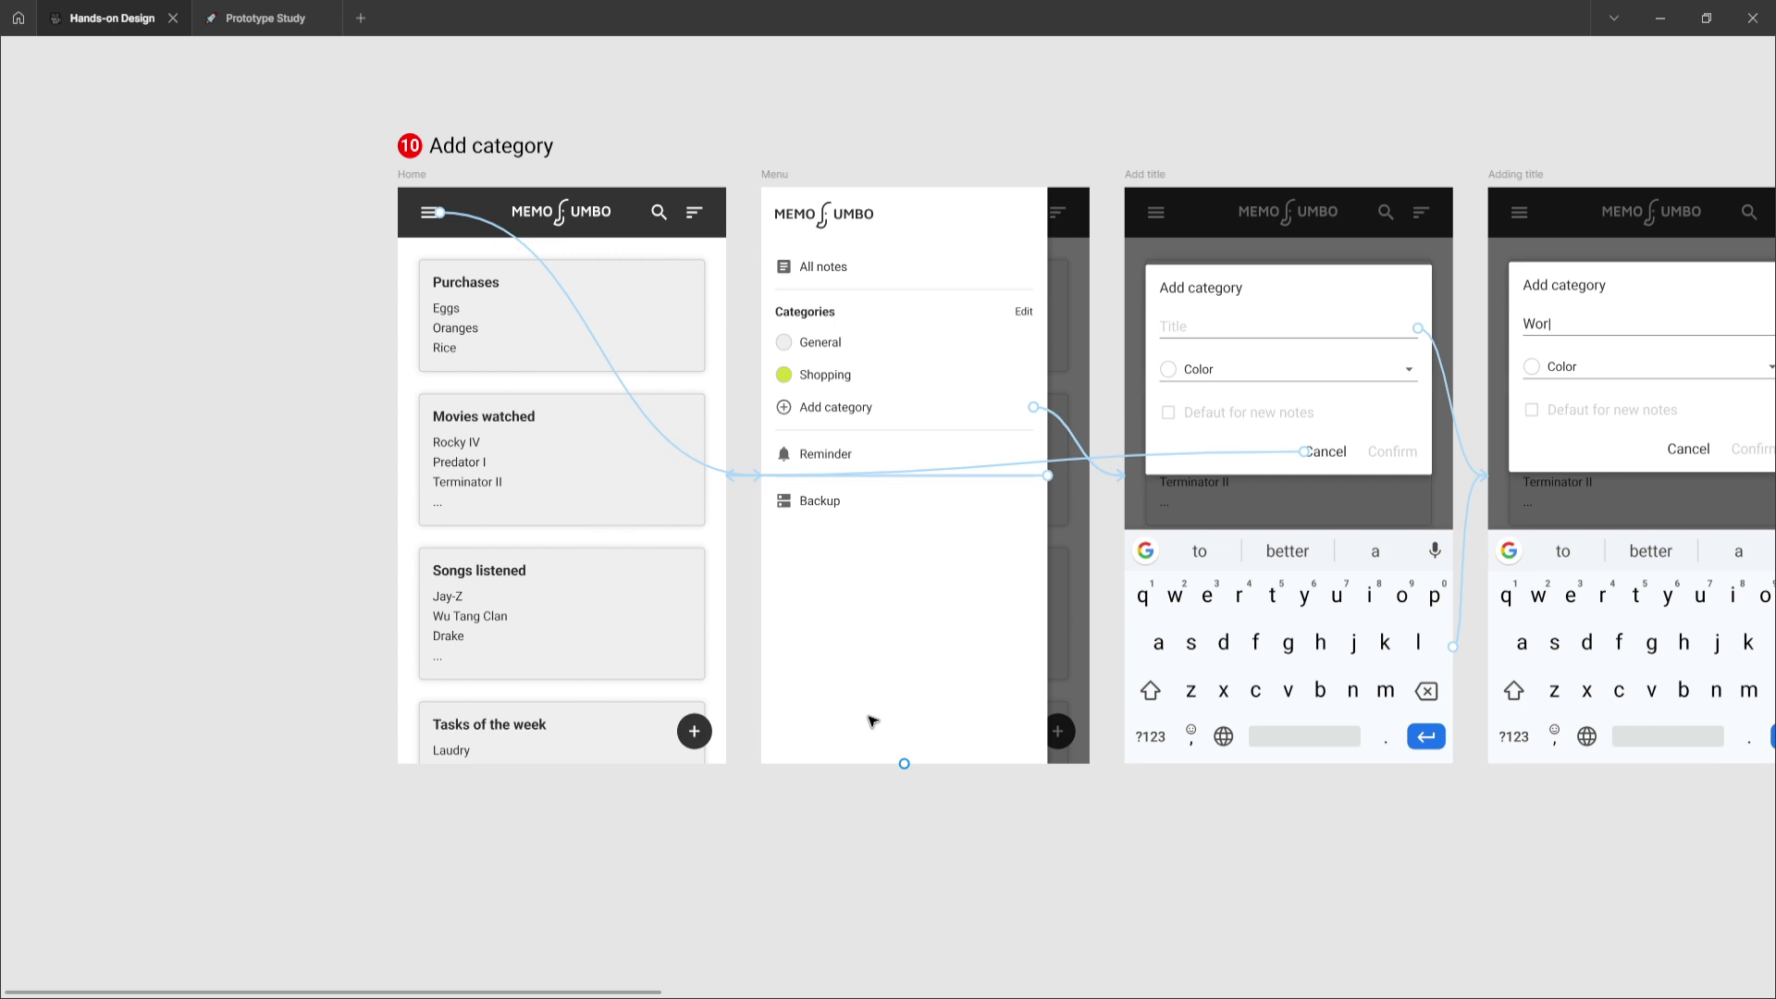
- Select the Add category row in the Menu frame to trace its connection to the Add title frame
{"action": "scroll", "coordinate": [888, 657], "scroll_direction": "right", "scroll_amount": 3}
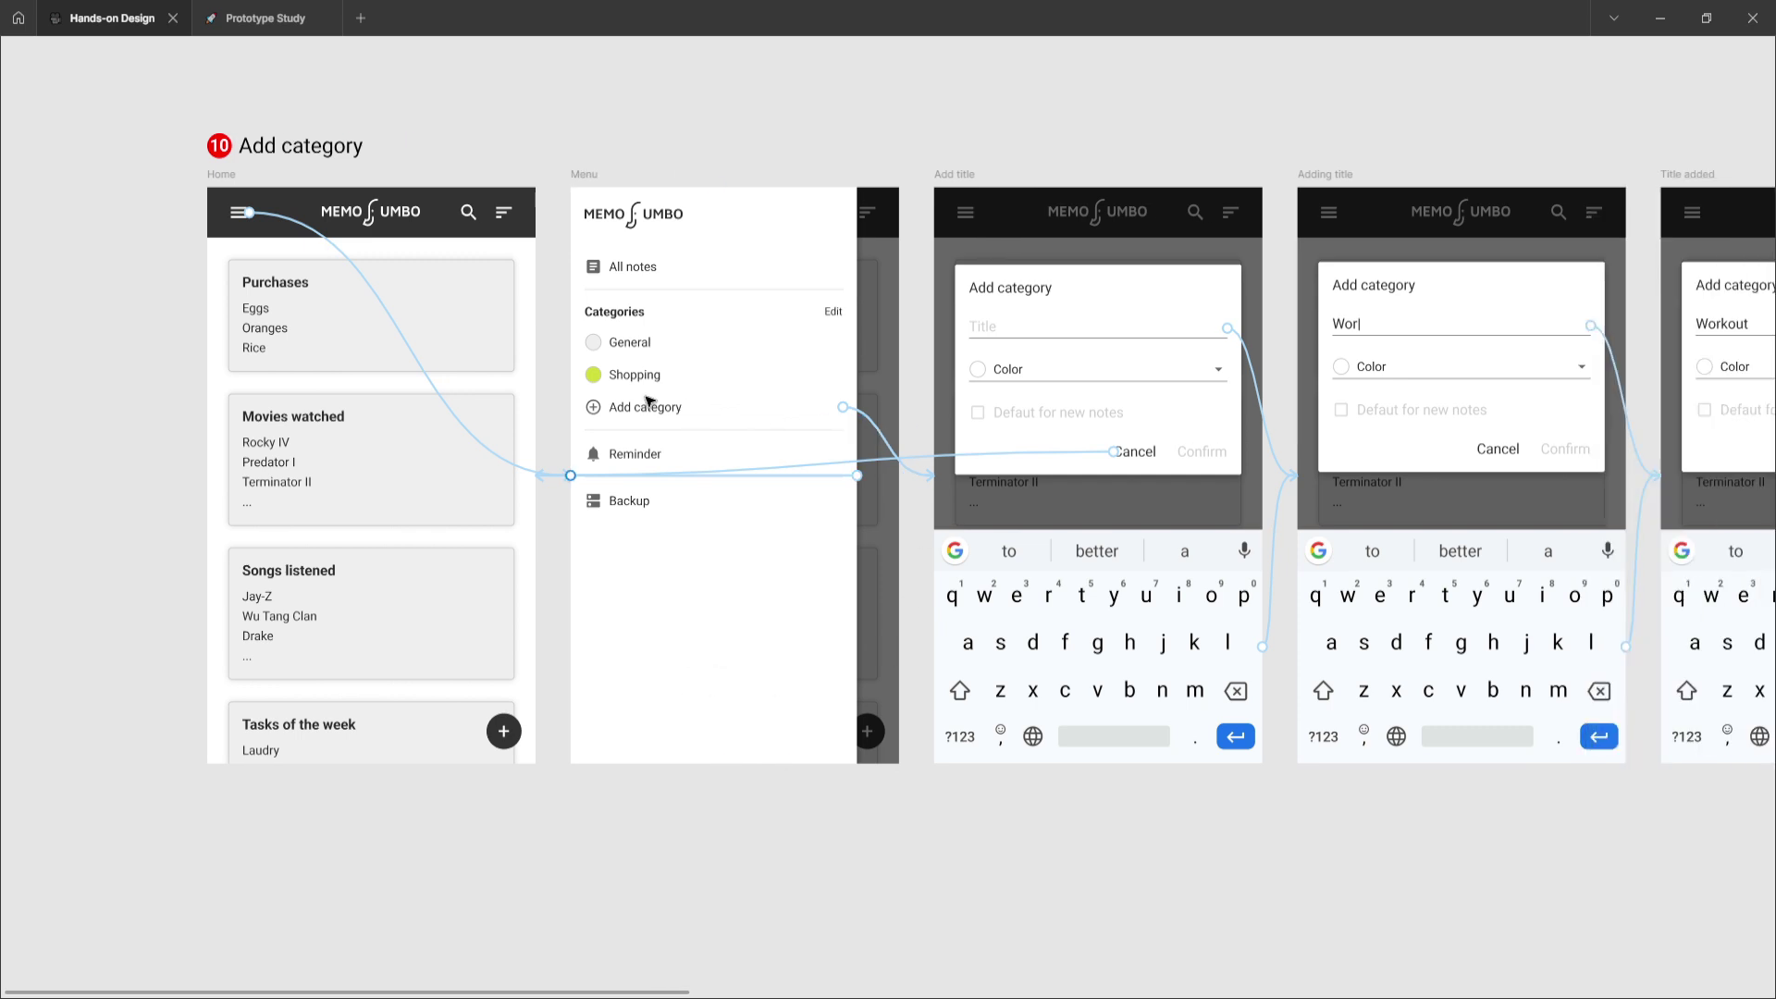
{"action": "left_click", "coordinate": [616, 416]}
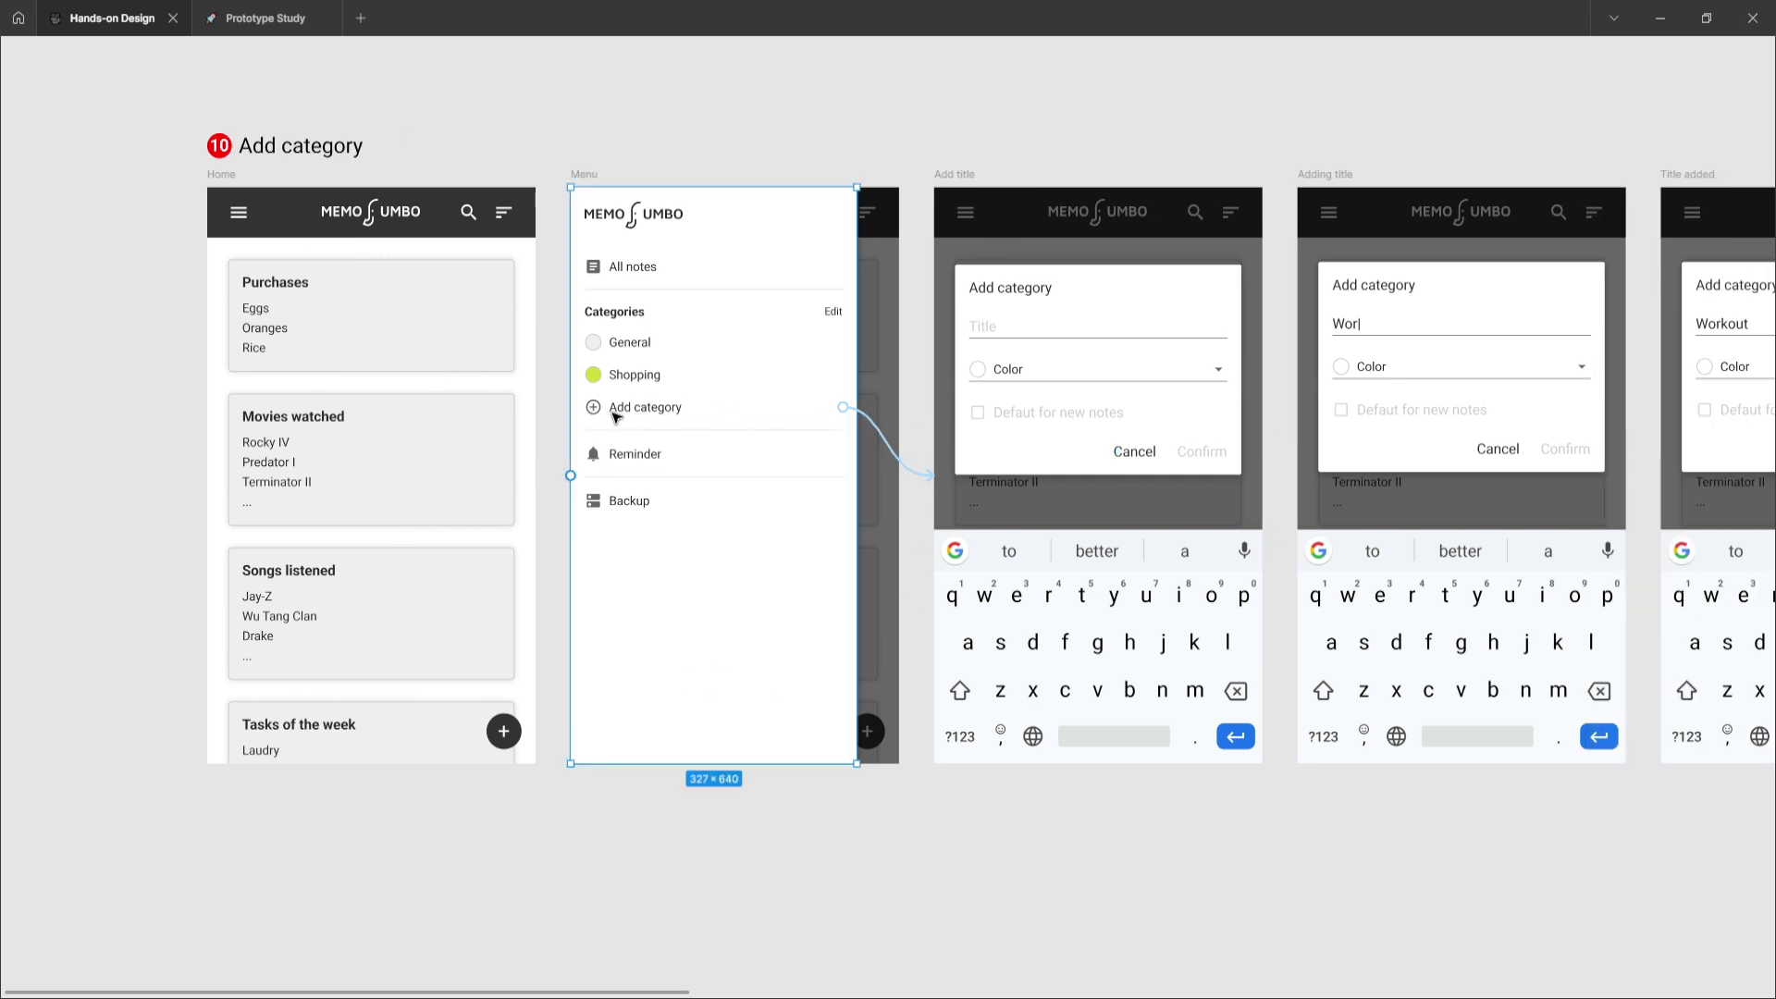
{"action": "left_click", "coordinate": [618, 412]}
{"action": "left_click", "coordinate": [629, 412]}
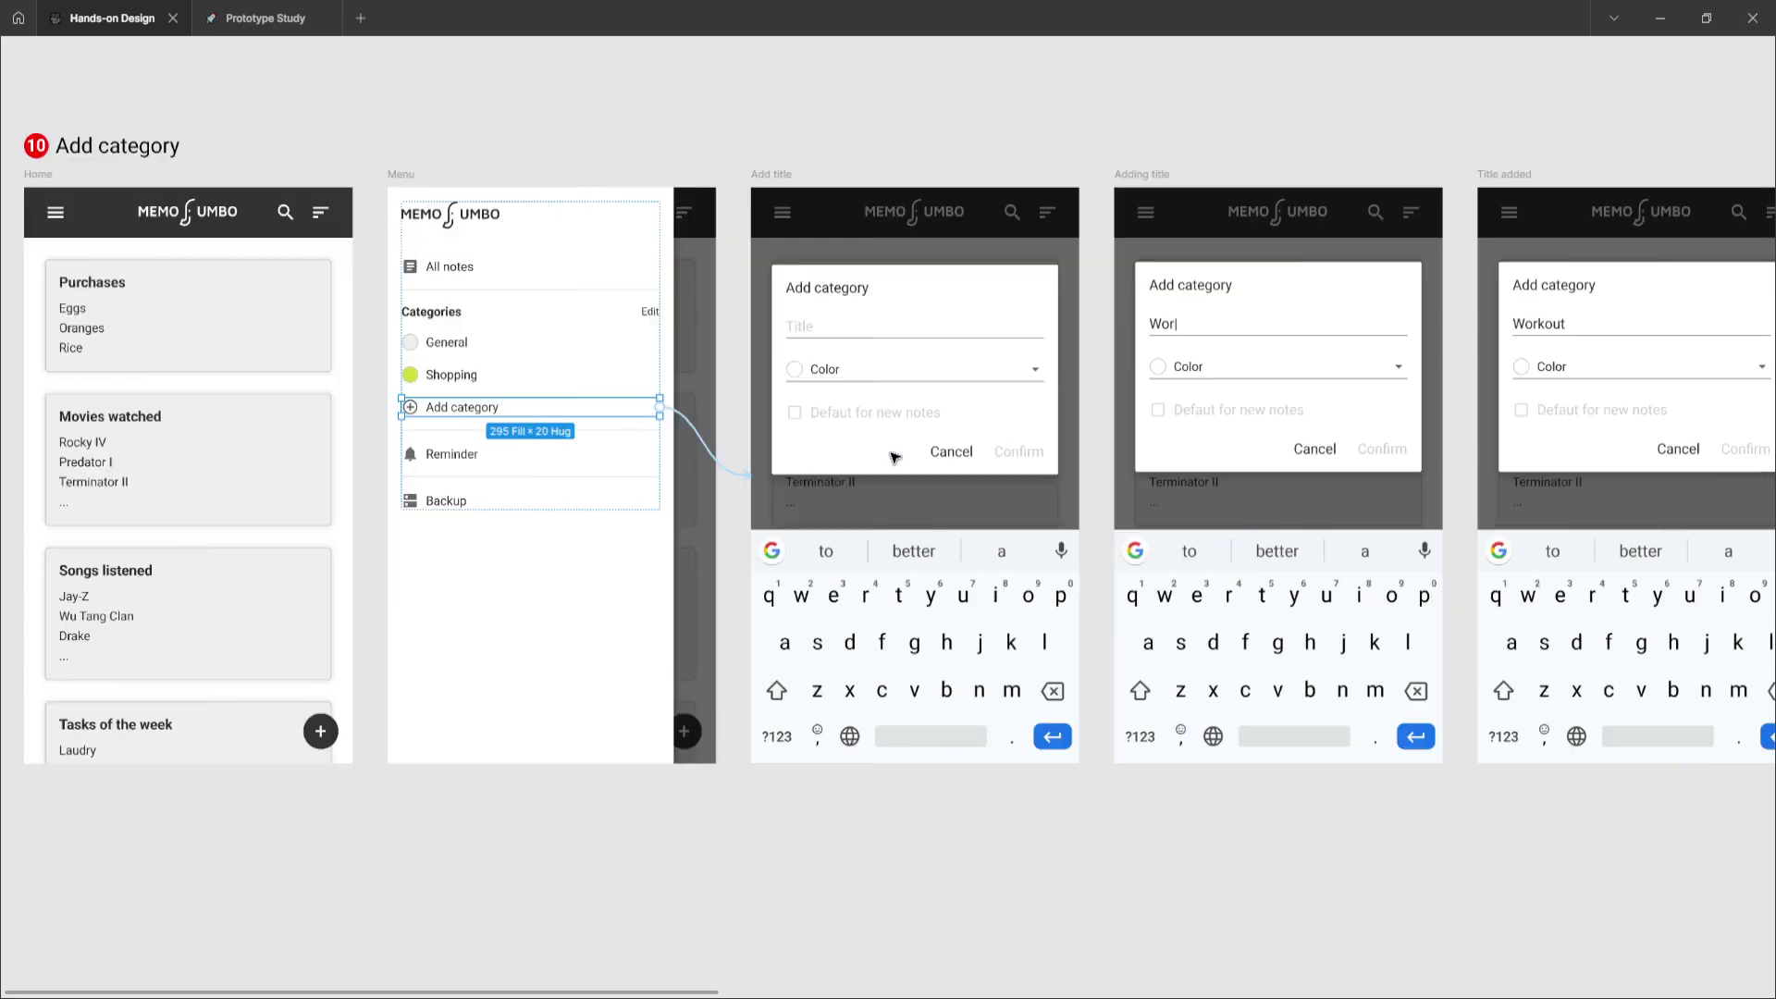
- Select the Add title frame and inspect the interaction on its Cancel option
{"action": "scroll", "coordinate": [894, 456], "scroll_direction": "right", "scroll_amount": 3}
{"action": "scroll", "coordinate": [781, 226], "scroll_direction": "up", "scroll_amount": 1}
{"action": "scroll", "coordinate": [781, 226], "scroll_direction": "up", "scroll_amount": 1}
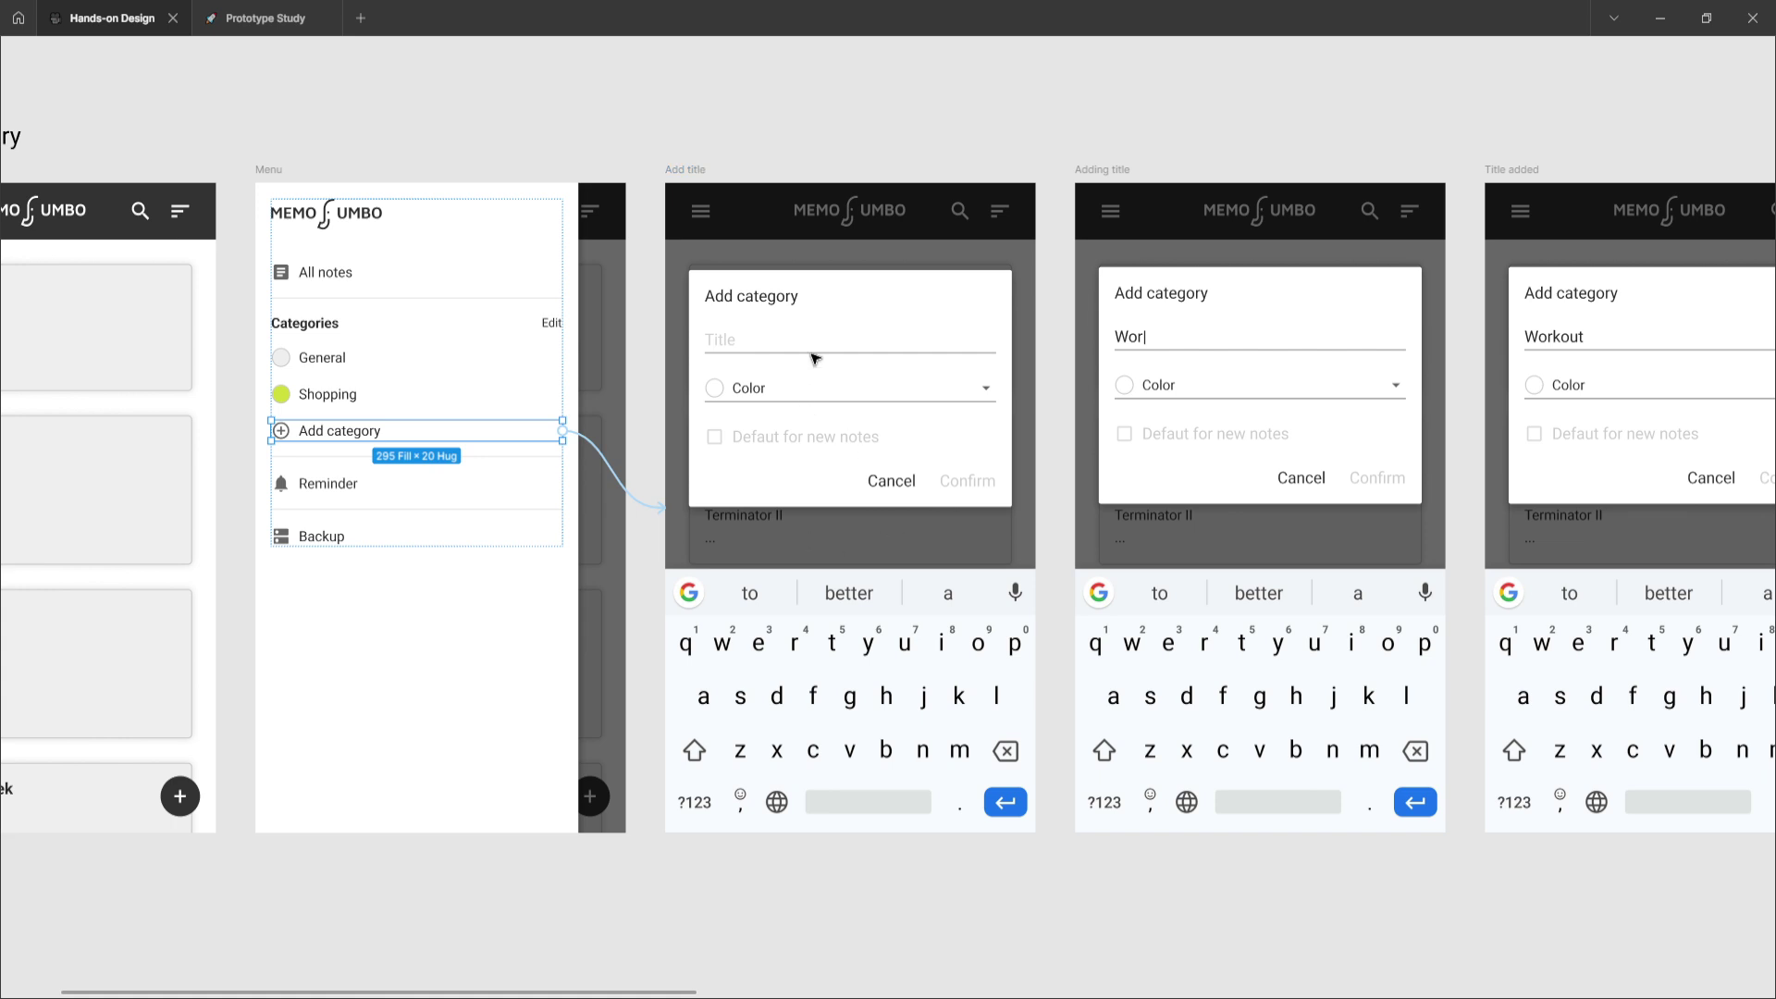
{"action": "left_click", "coordinate": [673, 170]}
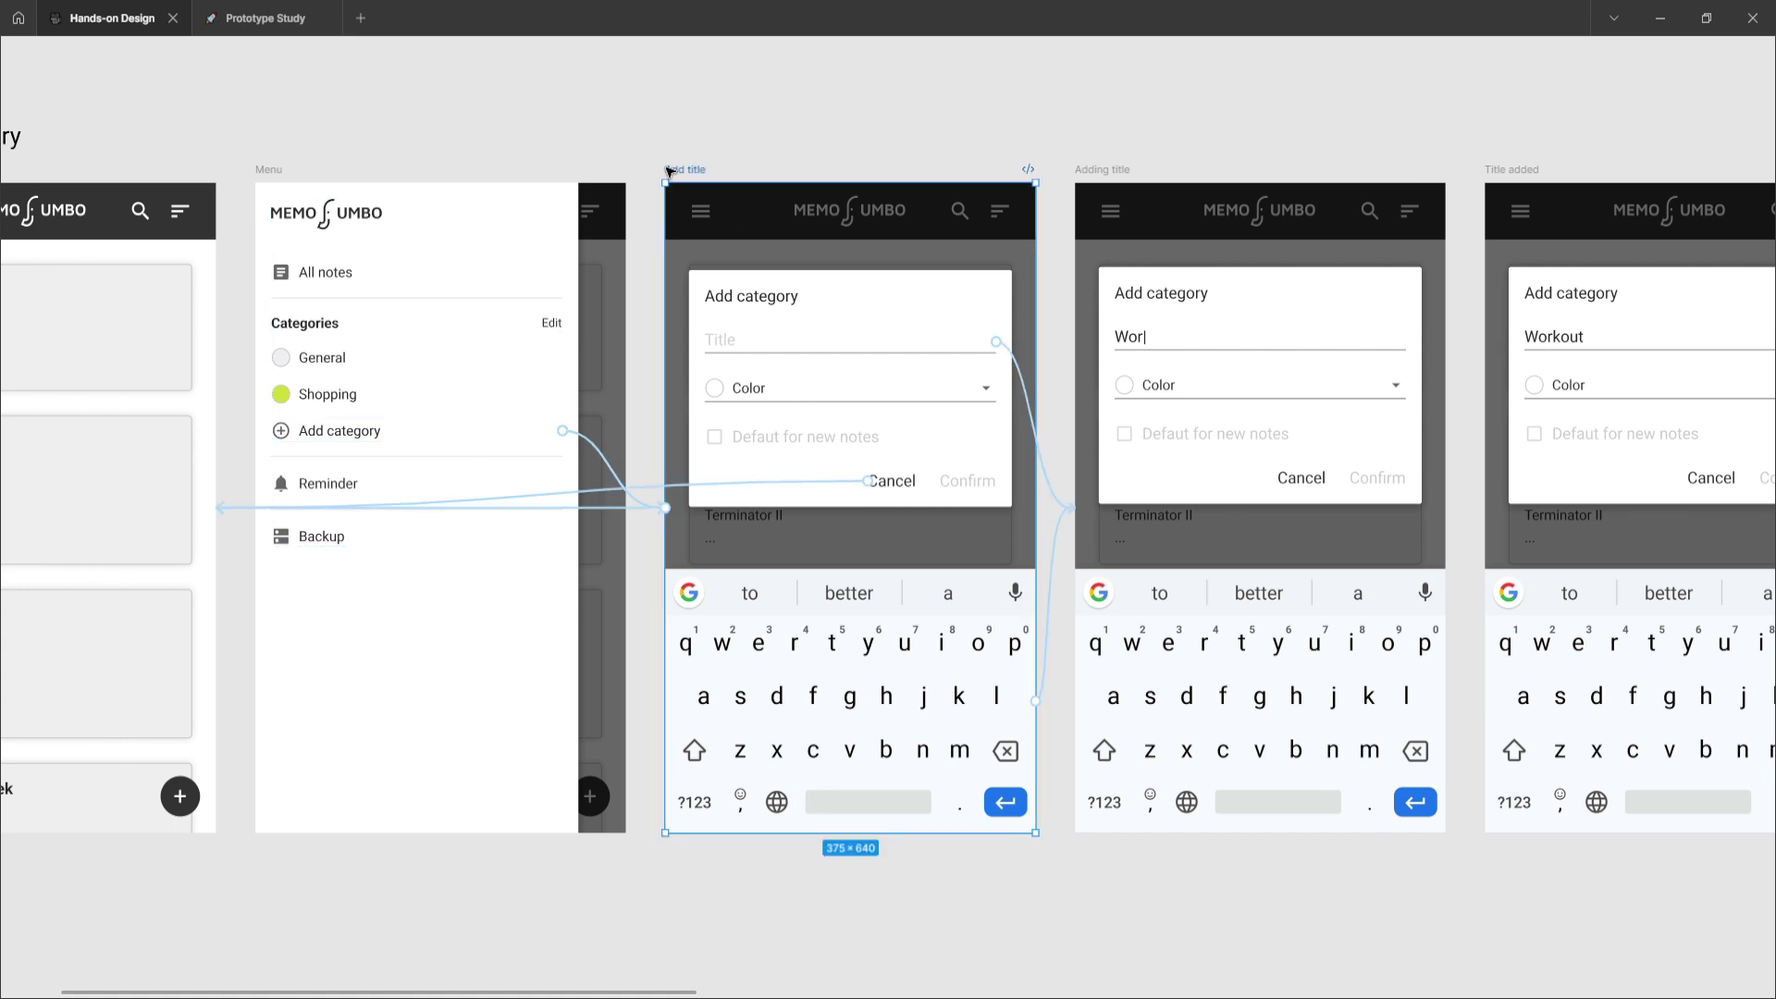
{"action": "left_click", "coordinate": [791, 489]}
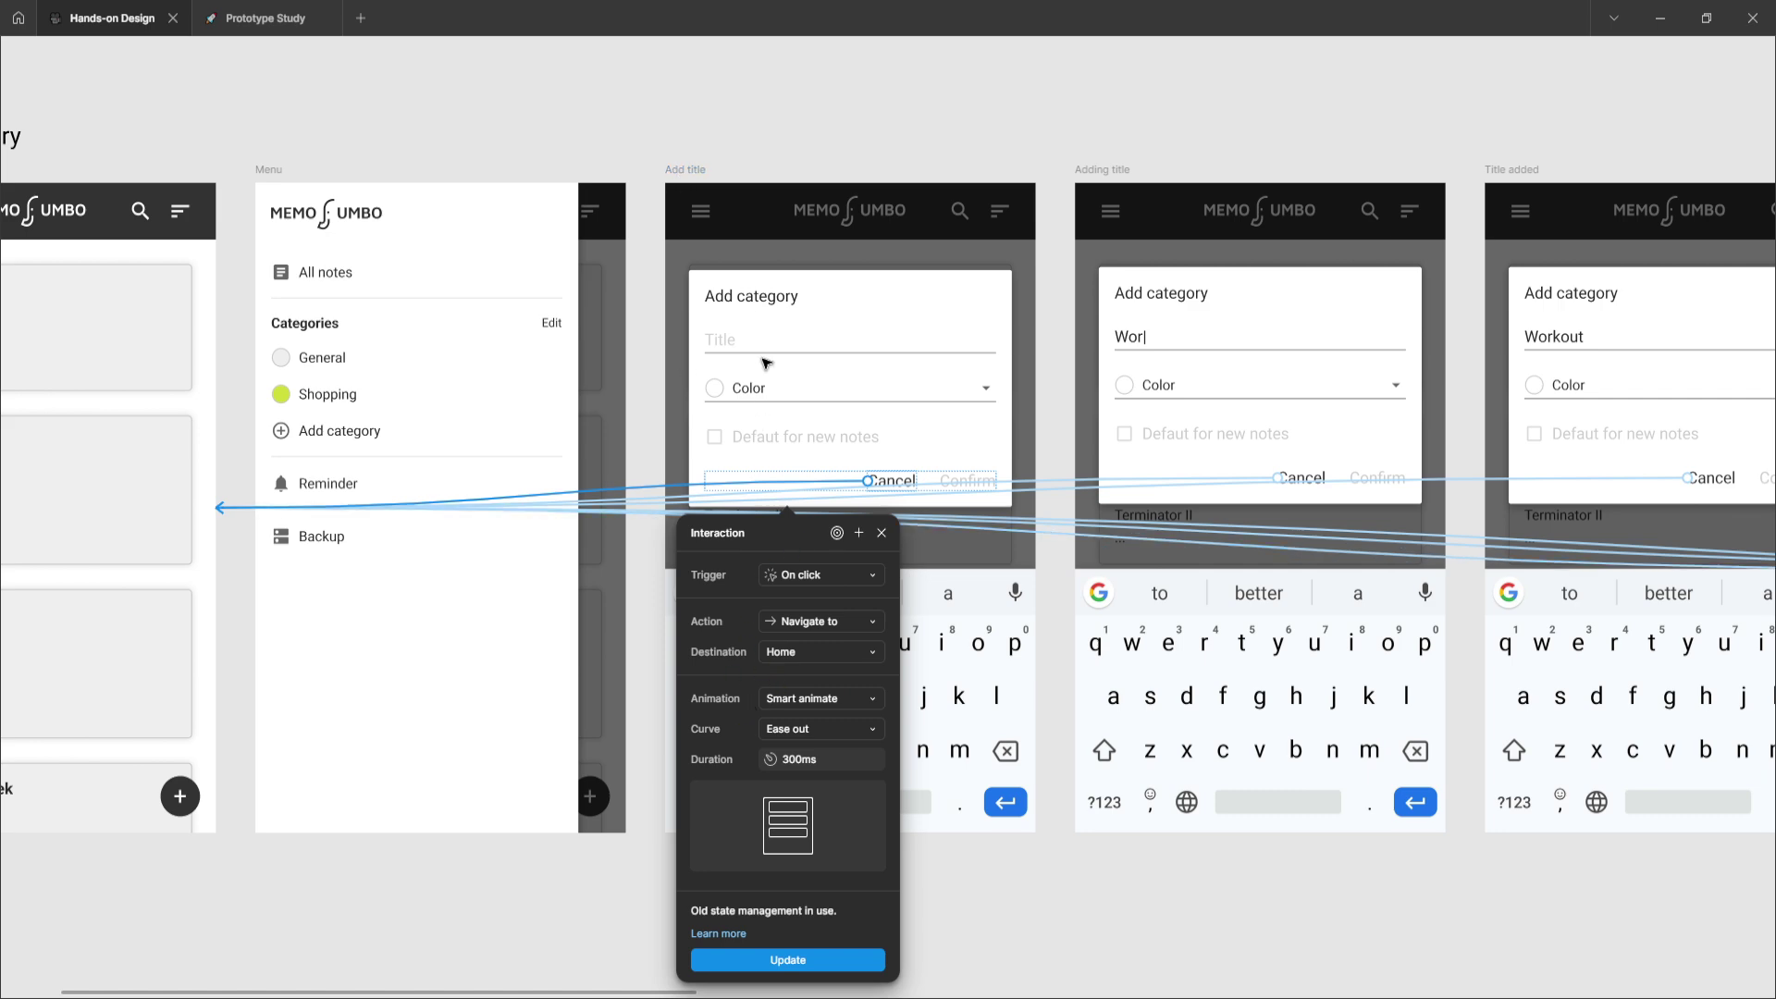
- Trace the Add title frame's forward connections and inspect its keyboard's interaction leading to the Adding title frame
{"action": "left_click", "coordinate": [689, 171]}
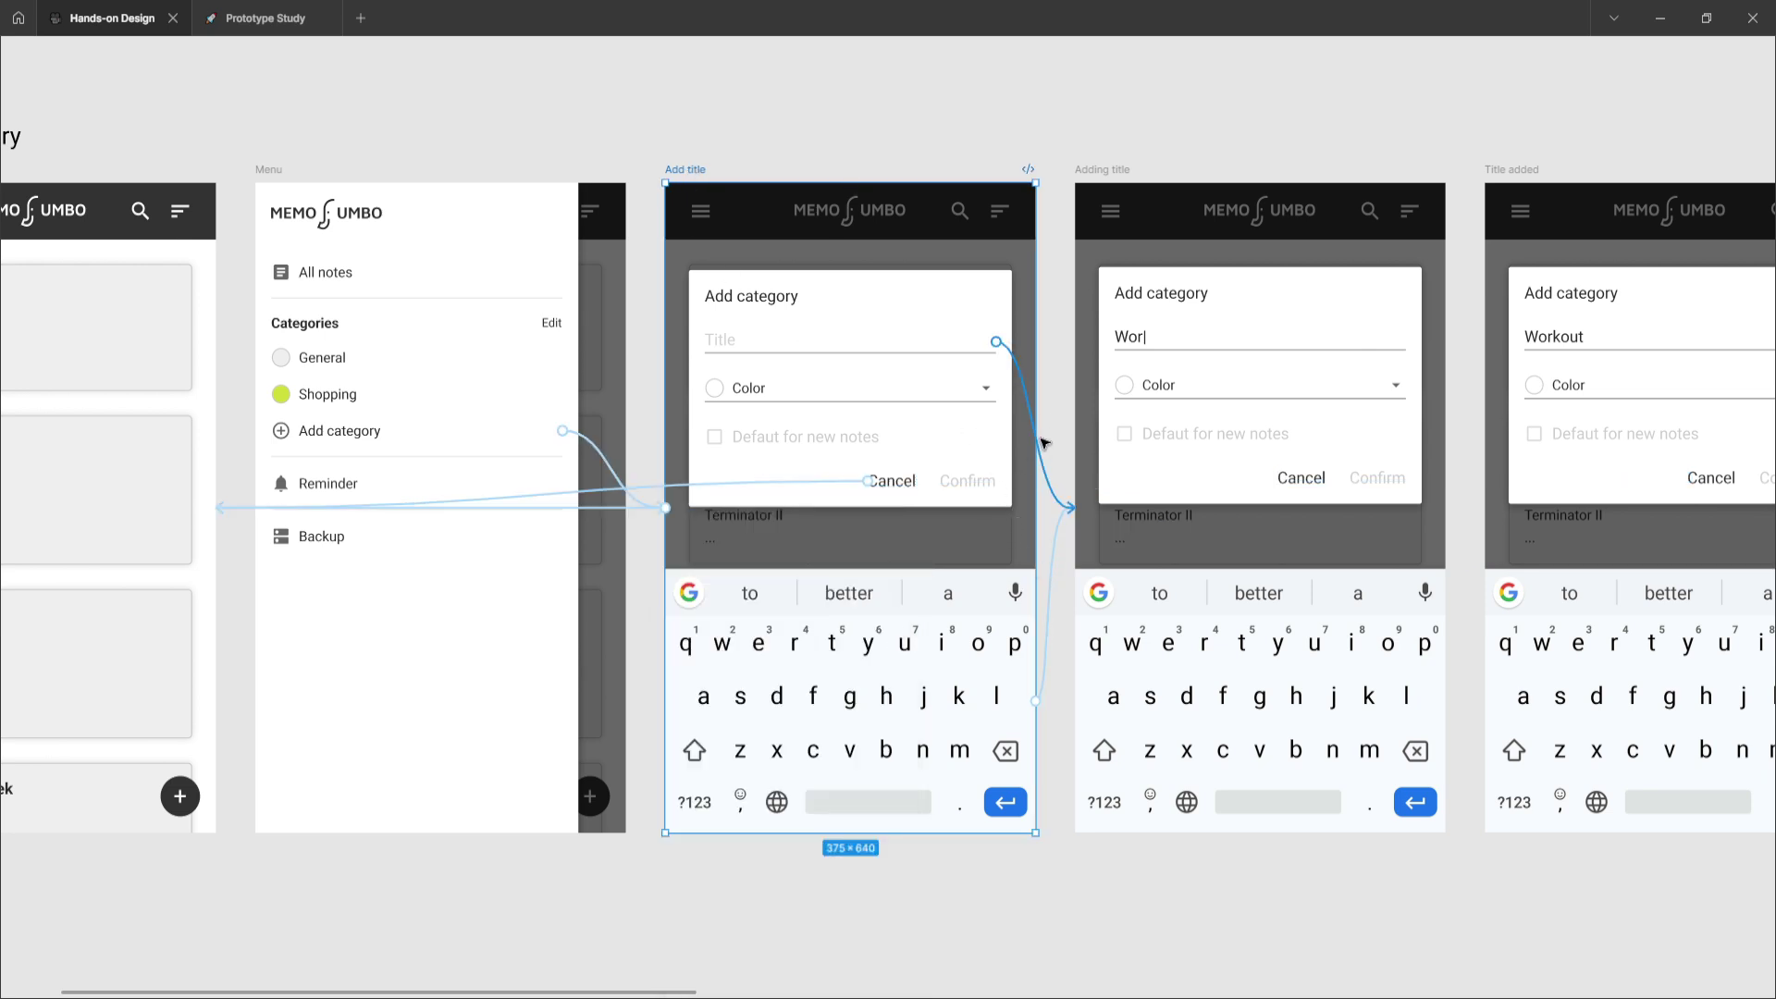
{"action": "scroll", "coordinate": [1043, 453], "scroll_direction": "right", "scroll_amount": 2}
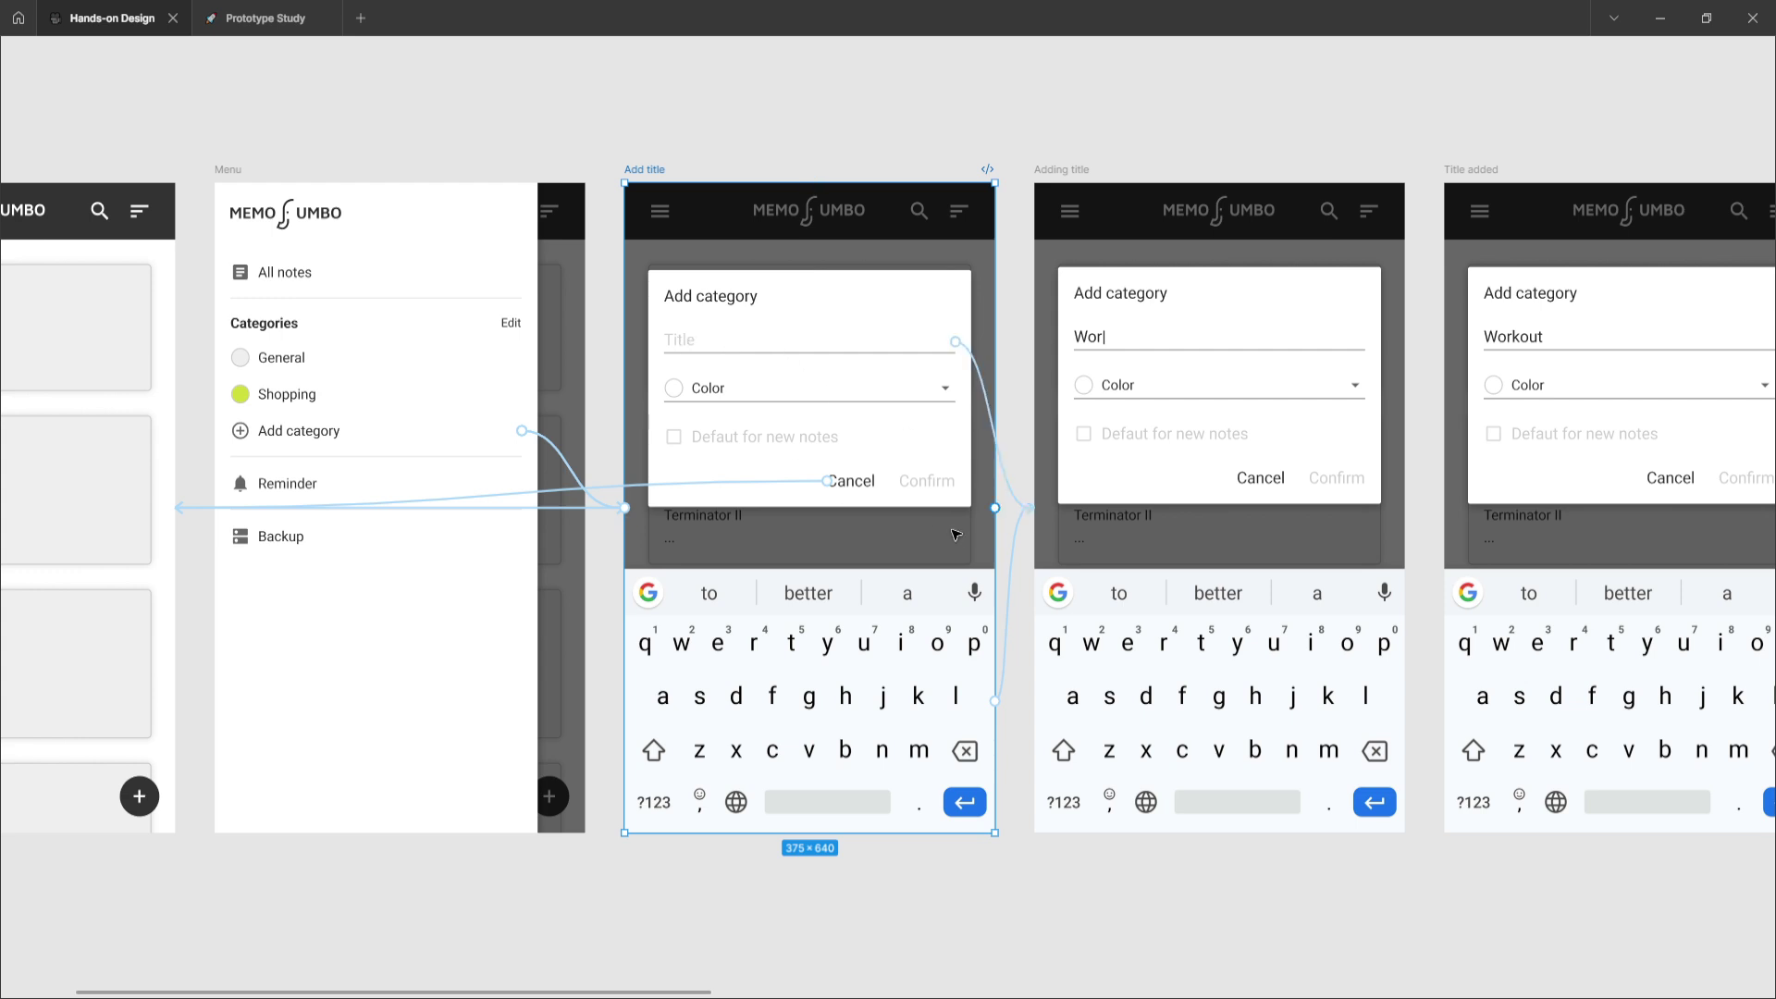
{"action": "left_click", "coordinate": [1018, 551]}
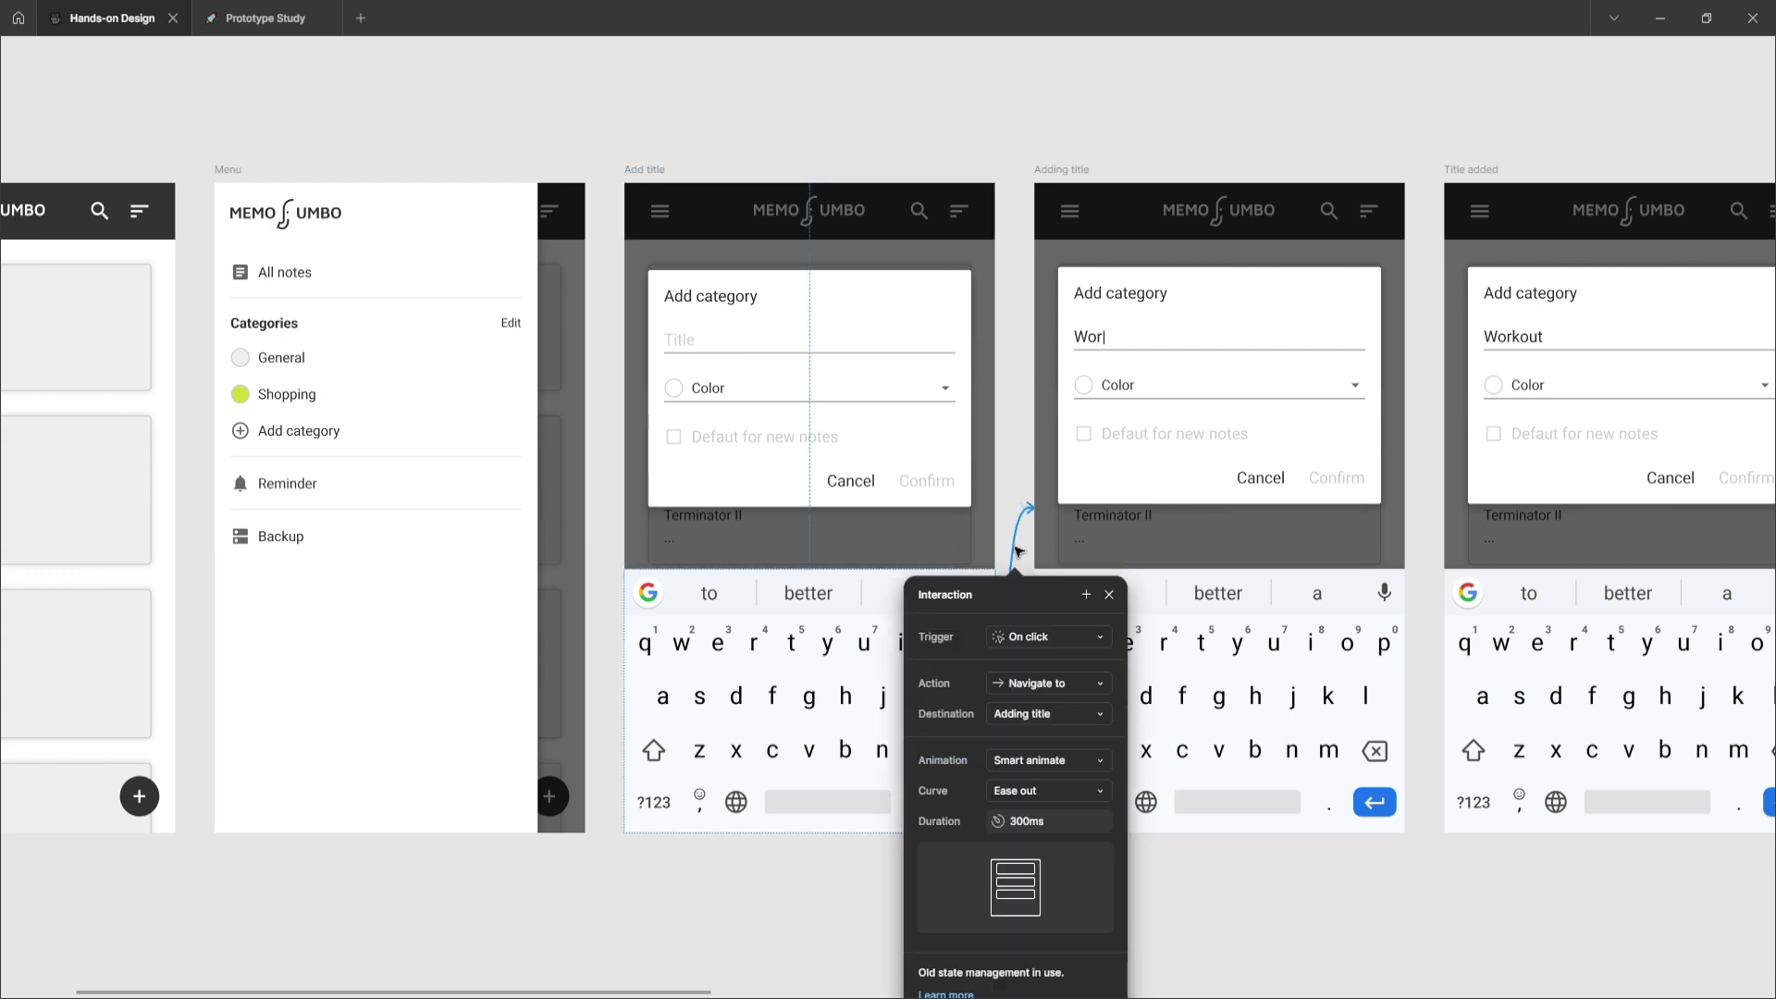
{"action": "scroll", "coordinate": [1018, 551], "scroll_direction": "down", "scroll_amount": 5}
{"action": "scroll", "coordinate": [1018, 546], "scroll_direction": "right", "scroll_amount": 4}
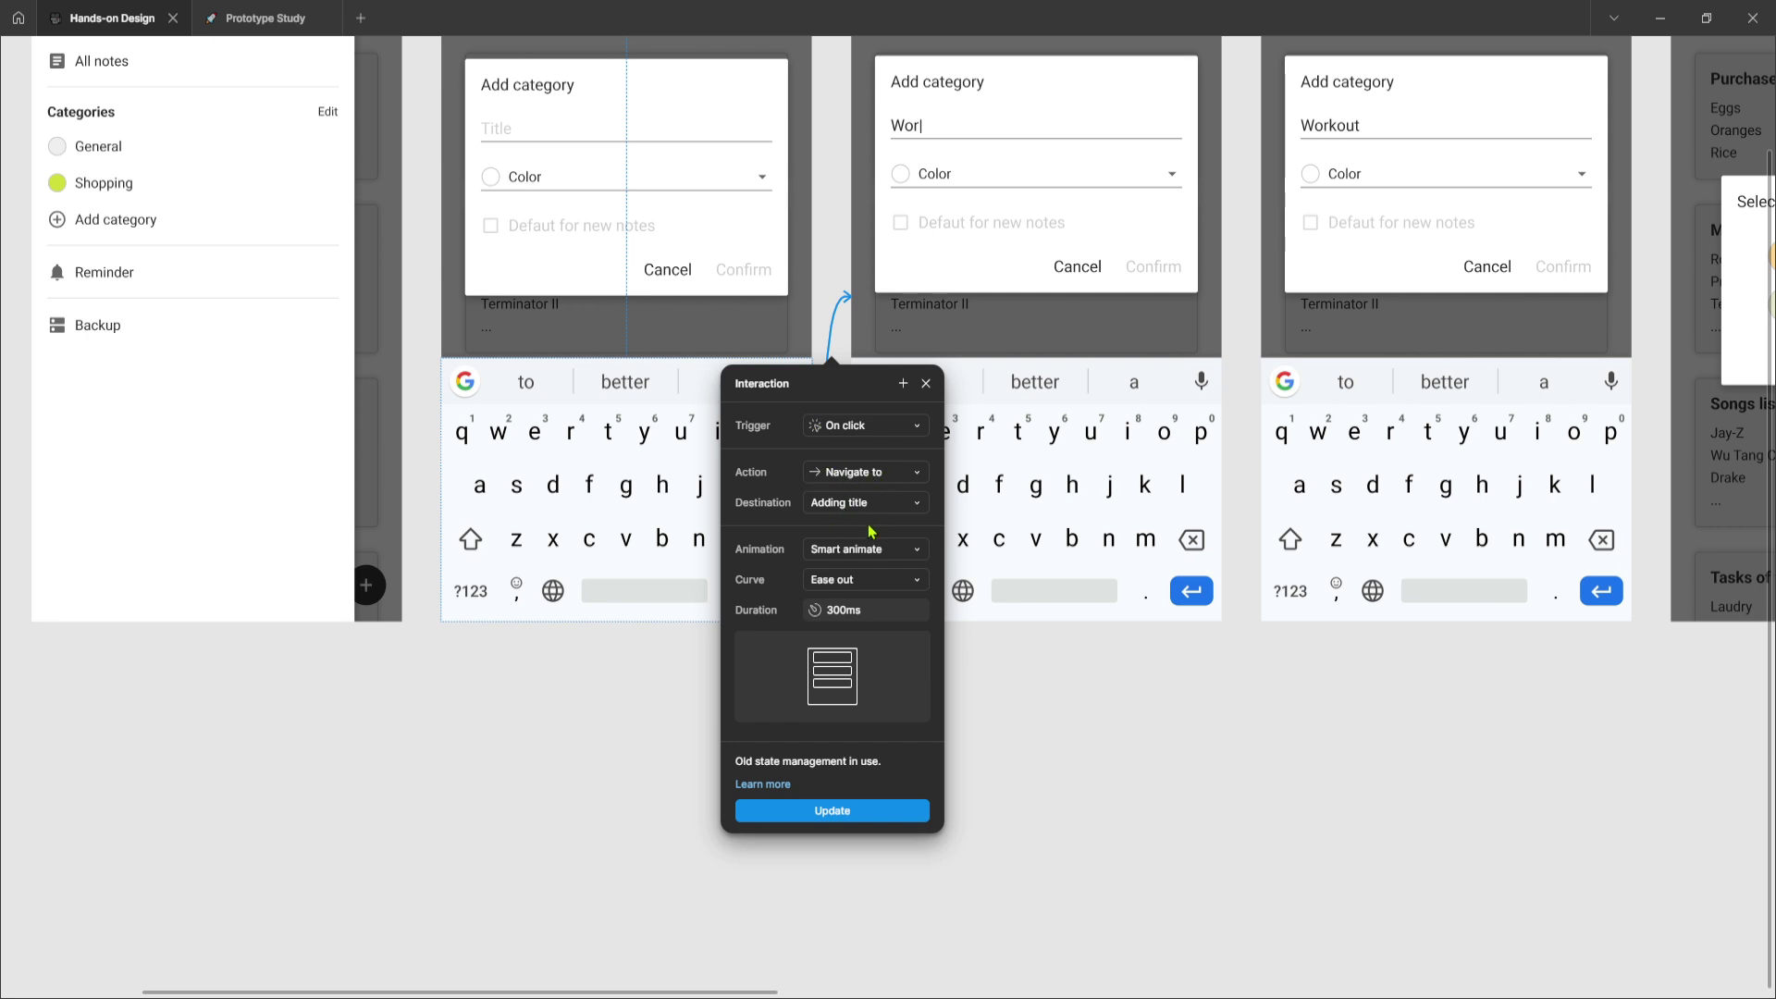
{"action": "scroll", "coordinate": [877, 550], "scroll_direction": "up", "scroll_amount": 5}
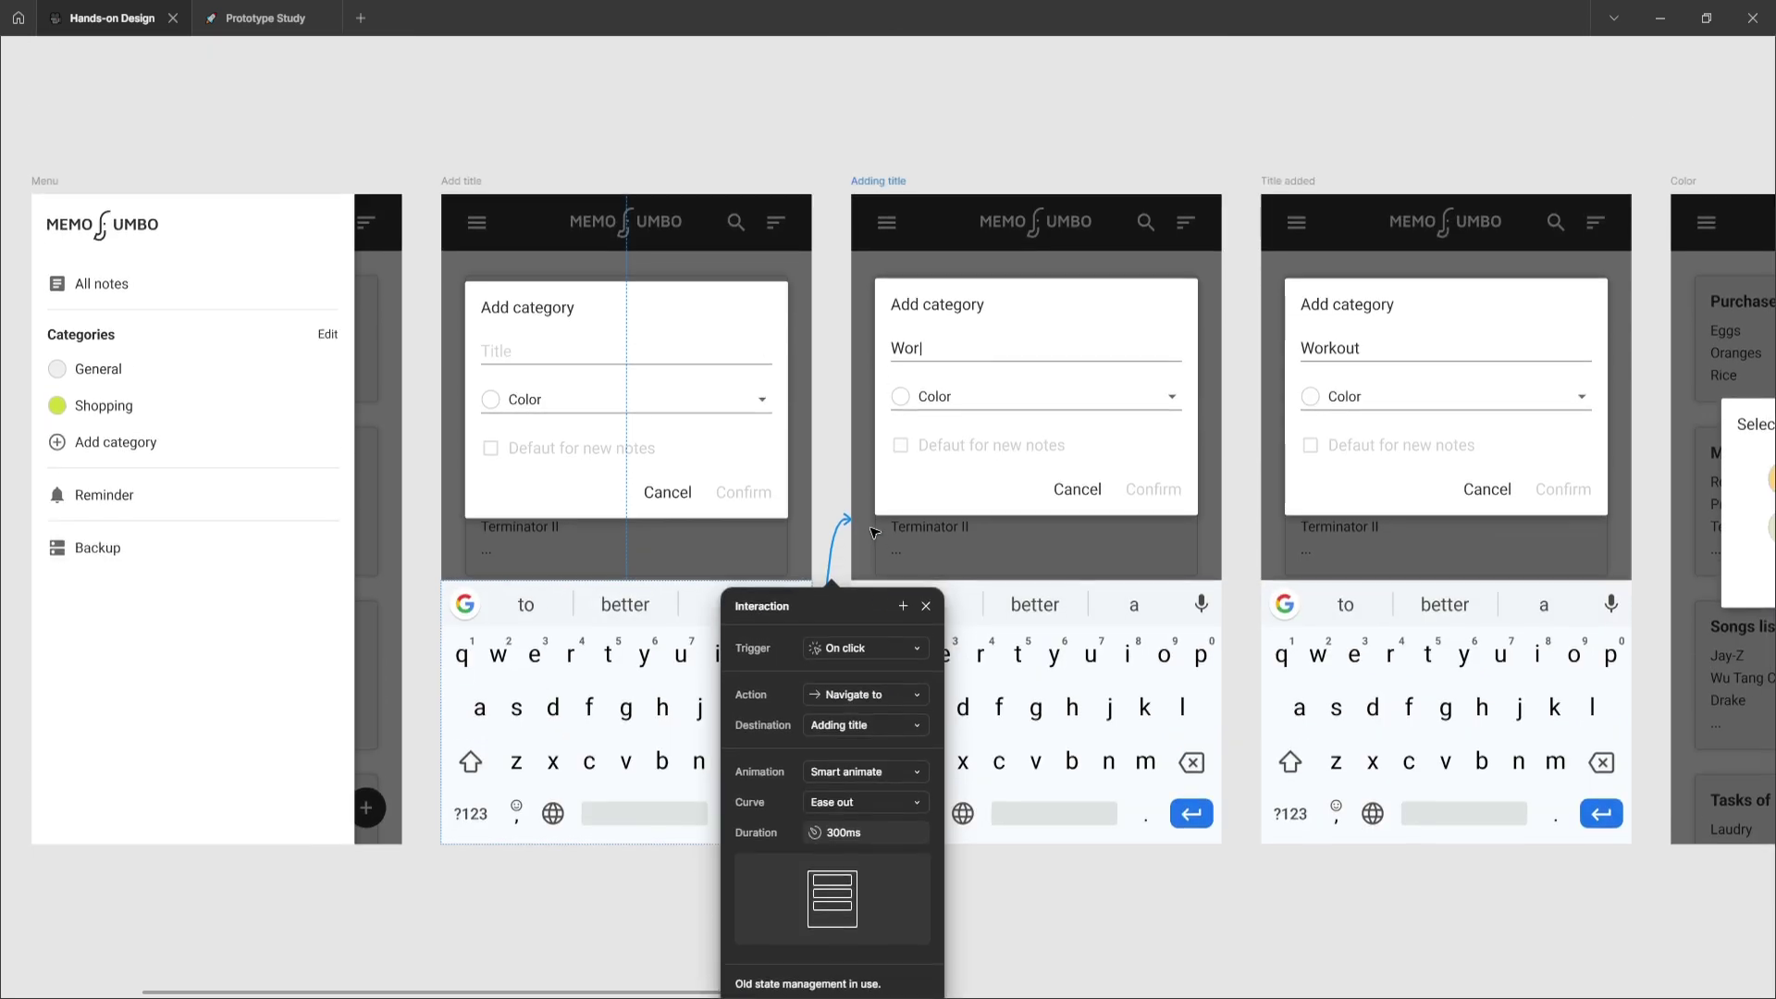
- Select the Adding title frame and inspect its keyboard's interaction leading to the Title added frame
{"action": "left_click", "coordinate": [869, 186]}
{"action": "scroll", "coordinate": [845, 408], "scroll_direction": "right", "scroll_amount": 4}
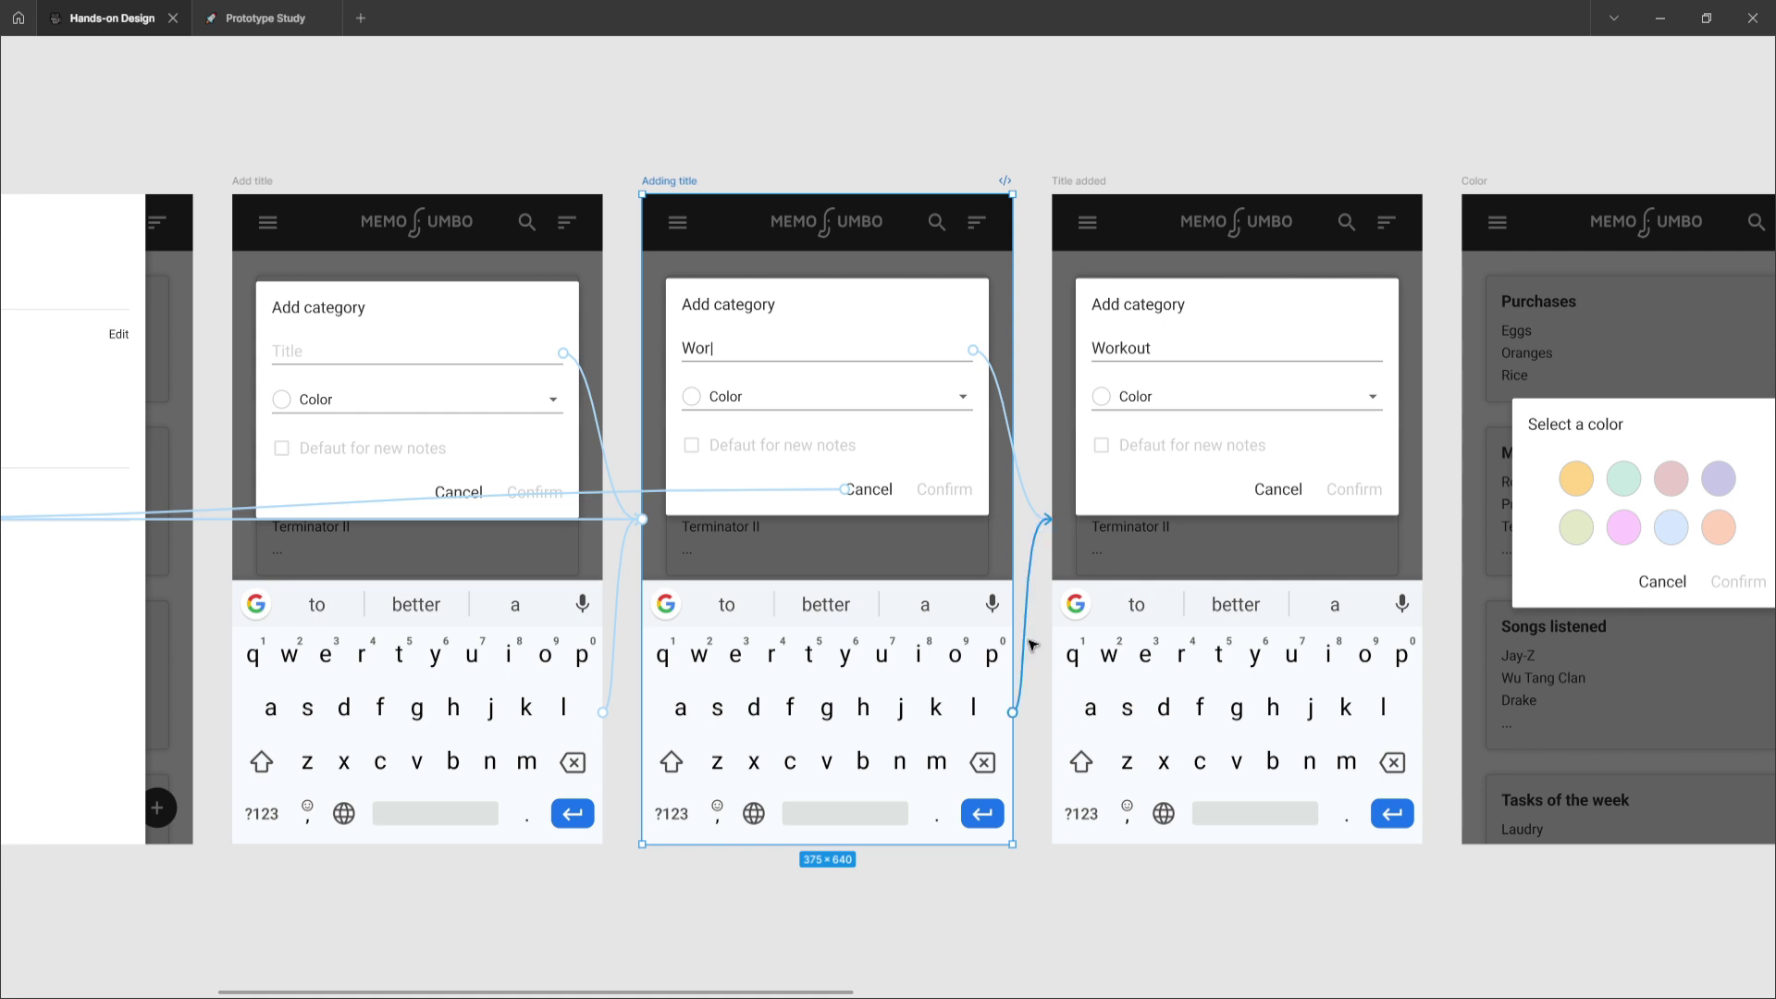
{"action": "scroll", "coordinate": [1032, 645], "scroll_direction": "down", "scroll_amount": 1}
{"action": "left_click", "coordinate": [1034, 599]}
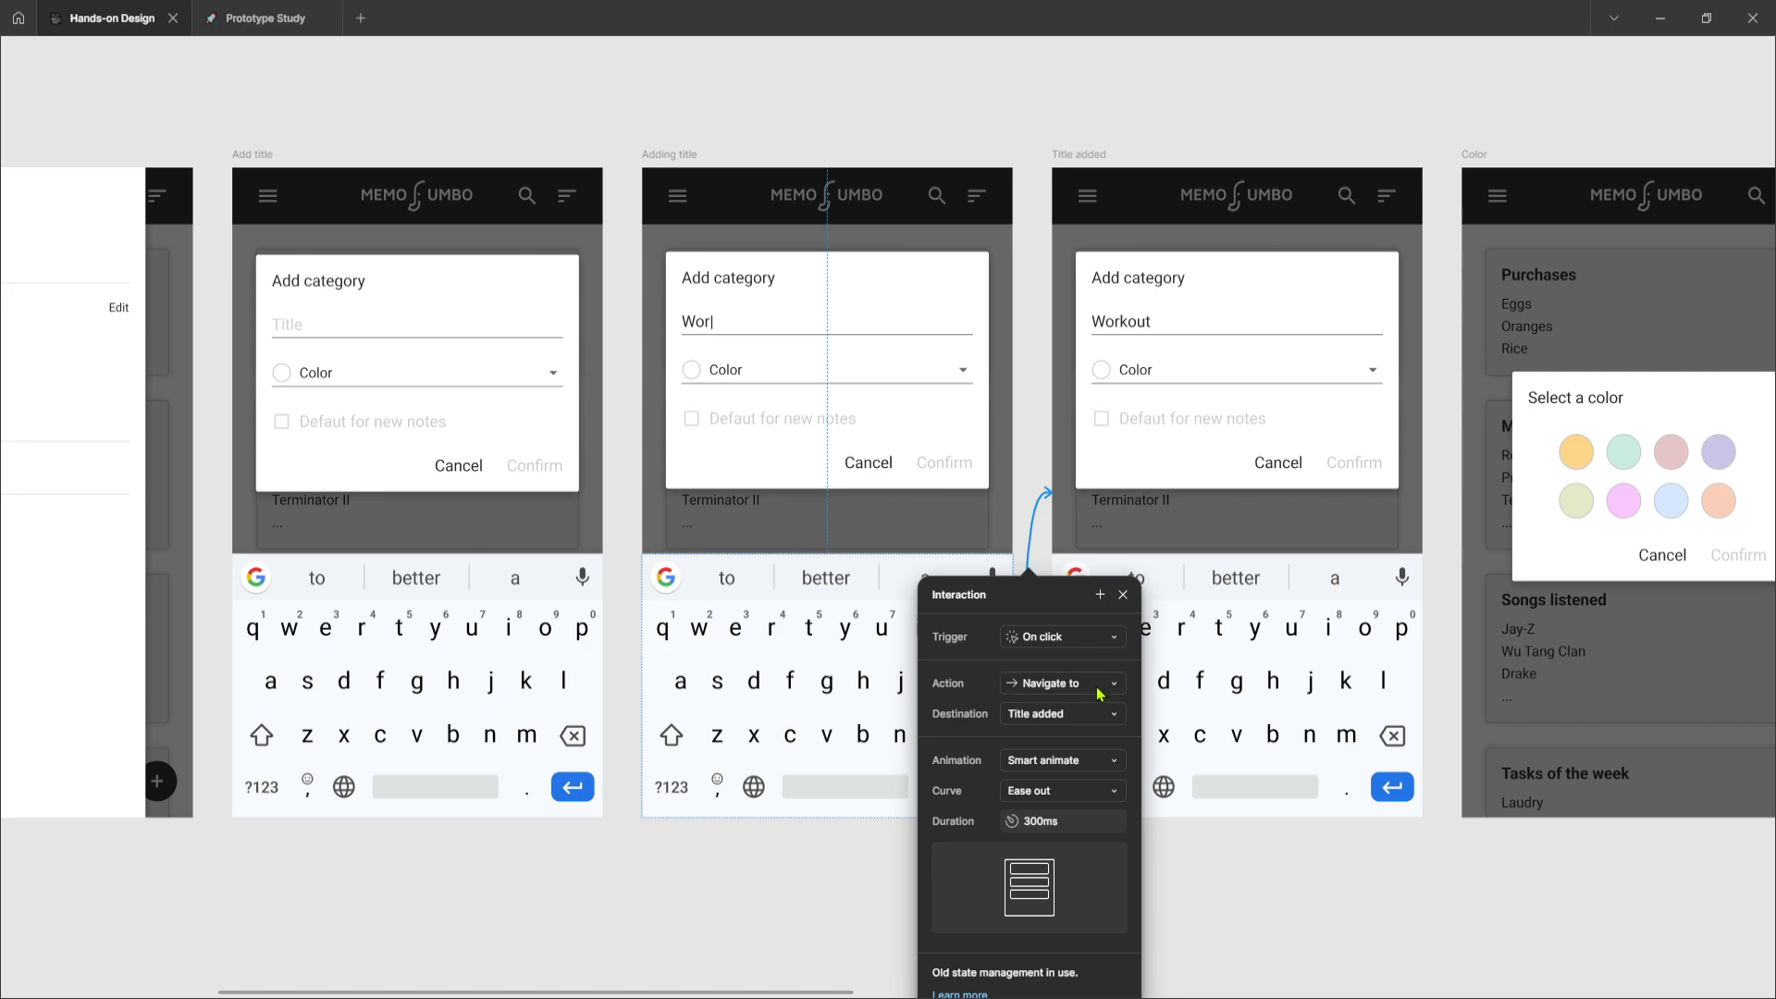
- Select the Title added frame and inspect the interaction from its Color field to the Color frame
{"action": "left_click", "coordinate": [1084, 155]}
{"action": "scroll", "coordinate": [1024, 380], "scroll_direction": "right", "scroll_amount": 2}
{"action": "scroll", "coordinate": [1018, 381], "scroll_direction": "right", "scroll_amount": 1}
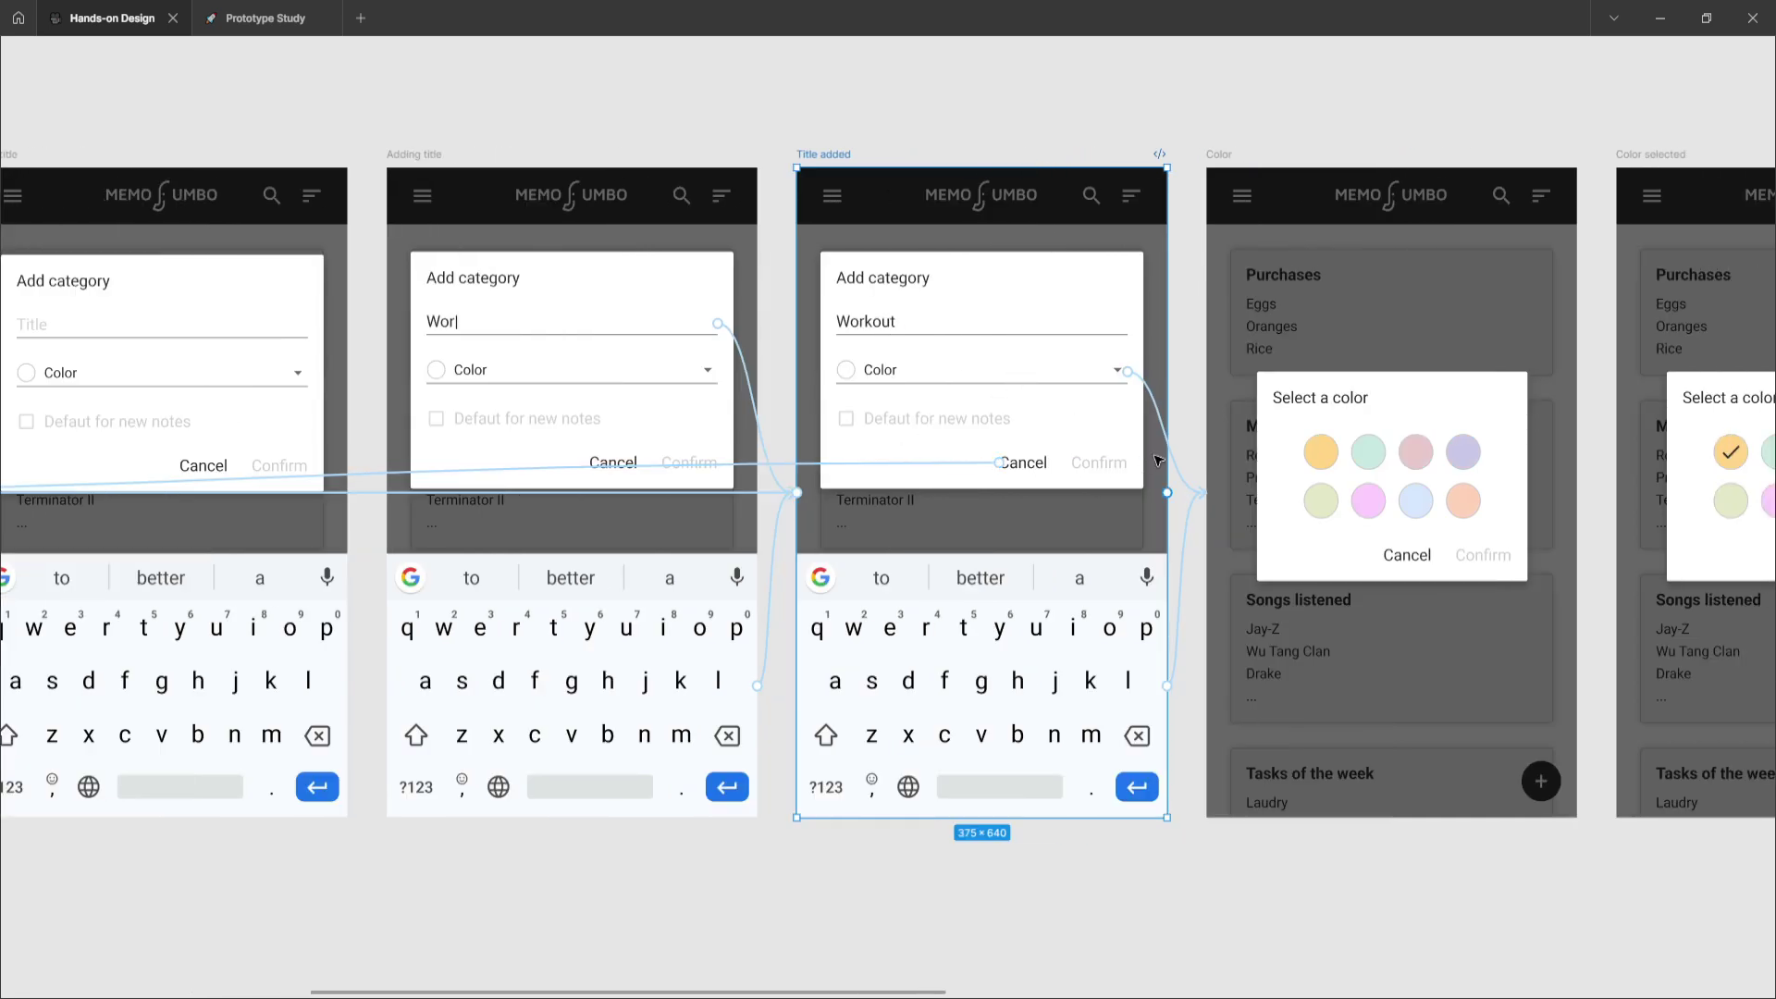
{"action": "scroll", "coordinate": [1141, 464], "scroll_direction": "right", "scroll_amount": 1}
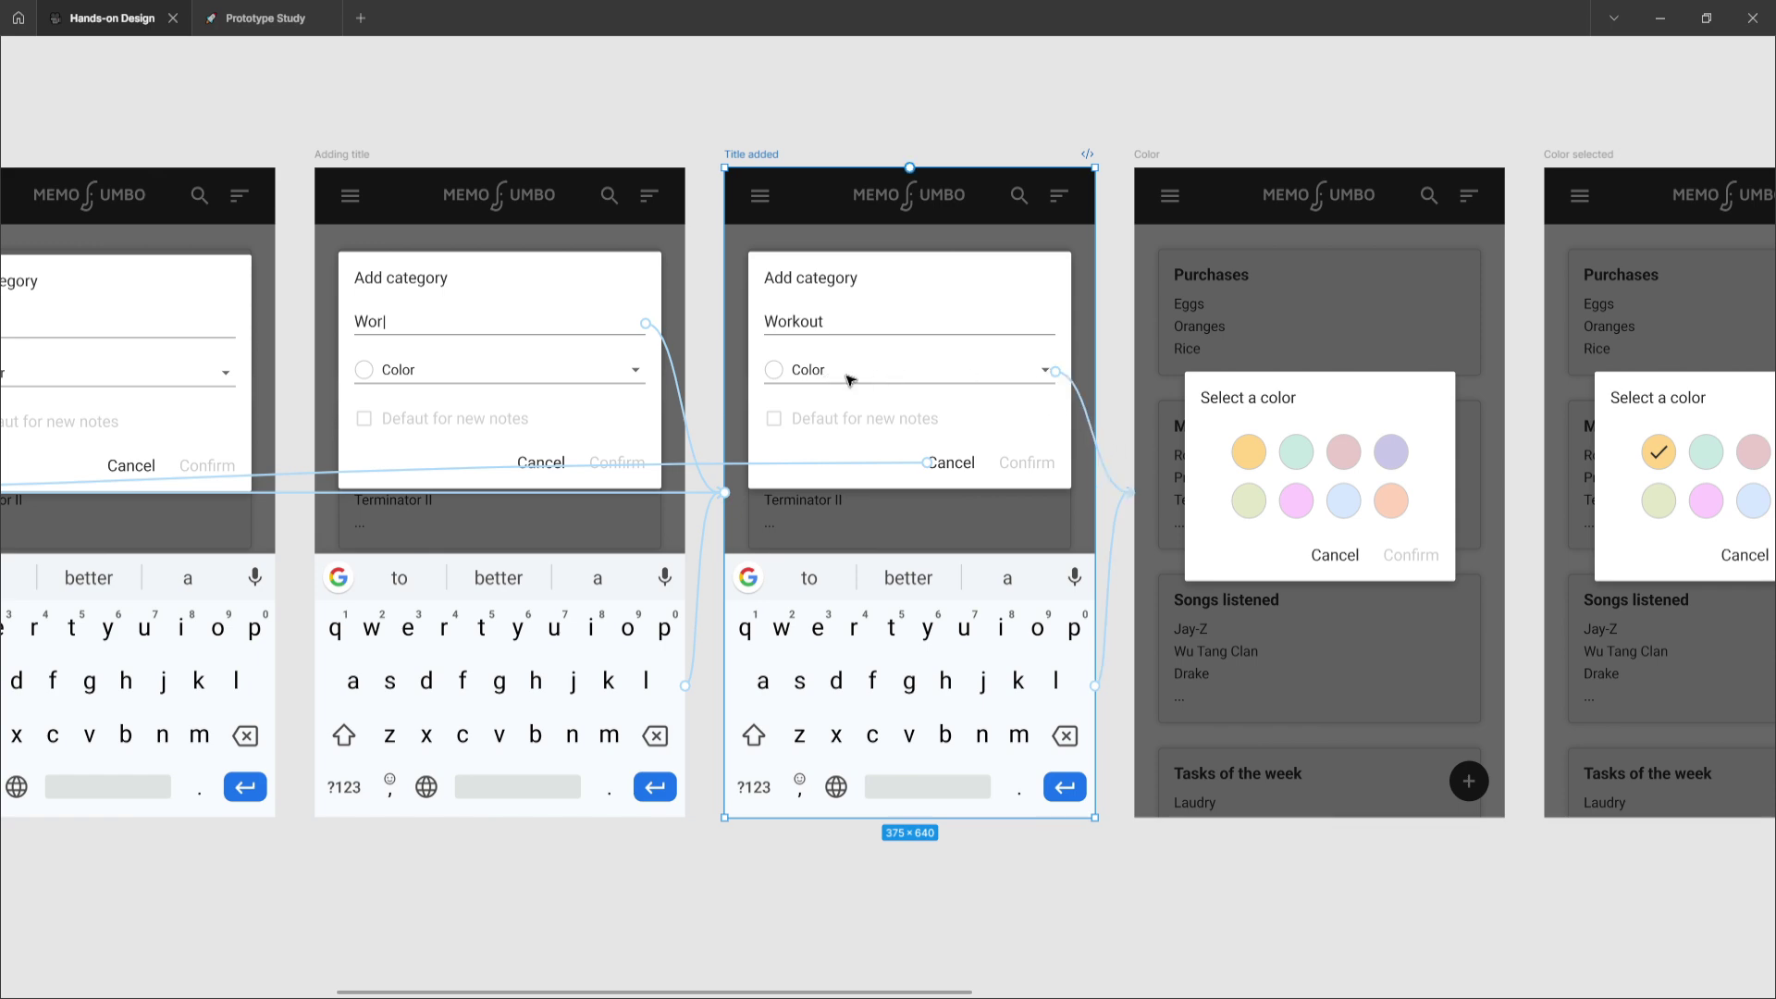
{"action": "left_click", "coordinate": [1099, 448]}
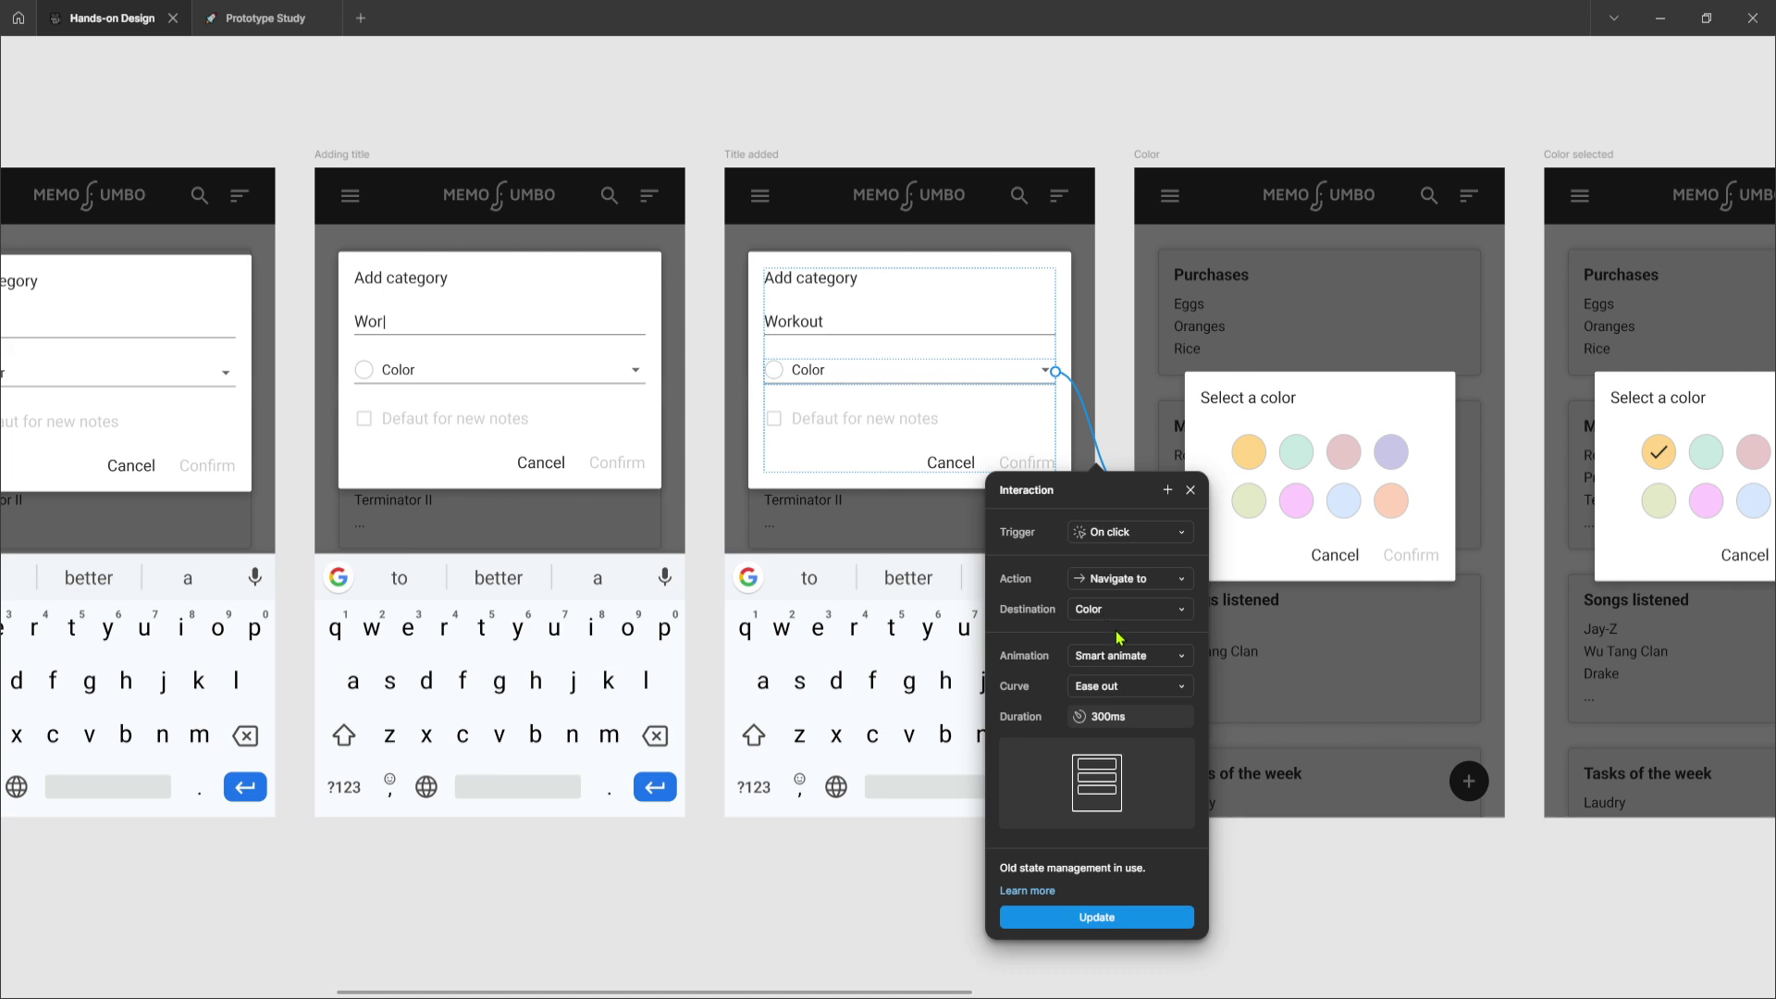
- Select the Color frame and trace its Cancel connection back to Home and its swatch connection to Color selected
{"action": "left_click", "coordinate": [1146, 155]}
{"action": "scroll", "coordinate": [1047, 370], "scroll_direction": "right", "scroll_amount": 5}
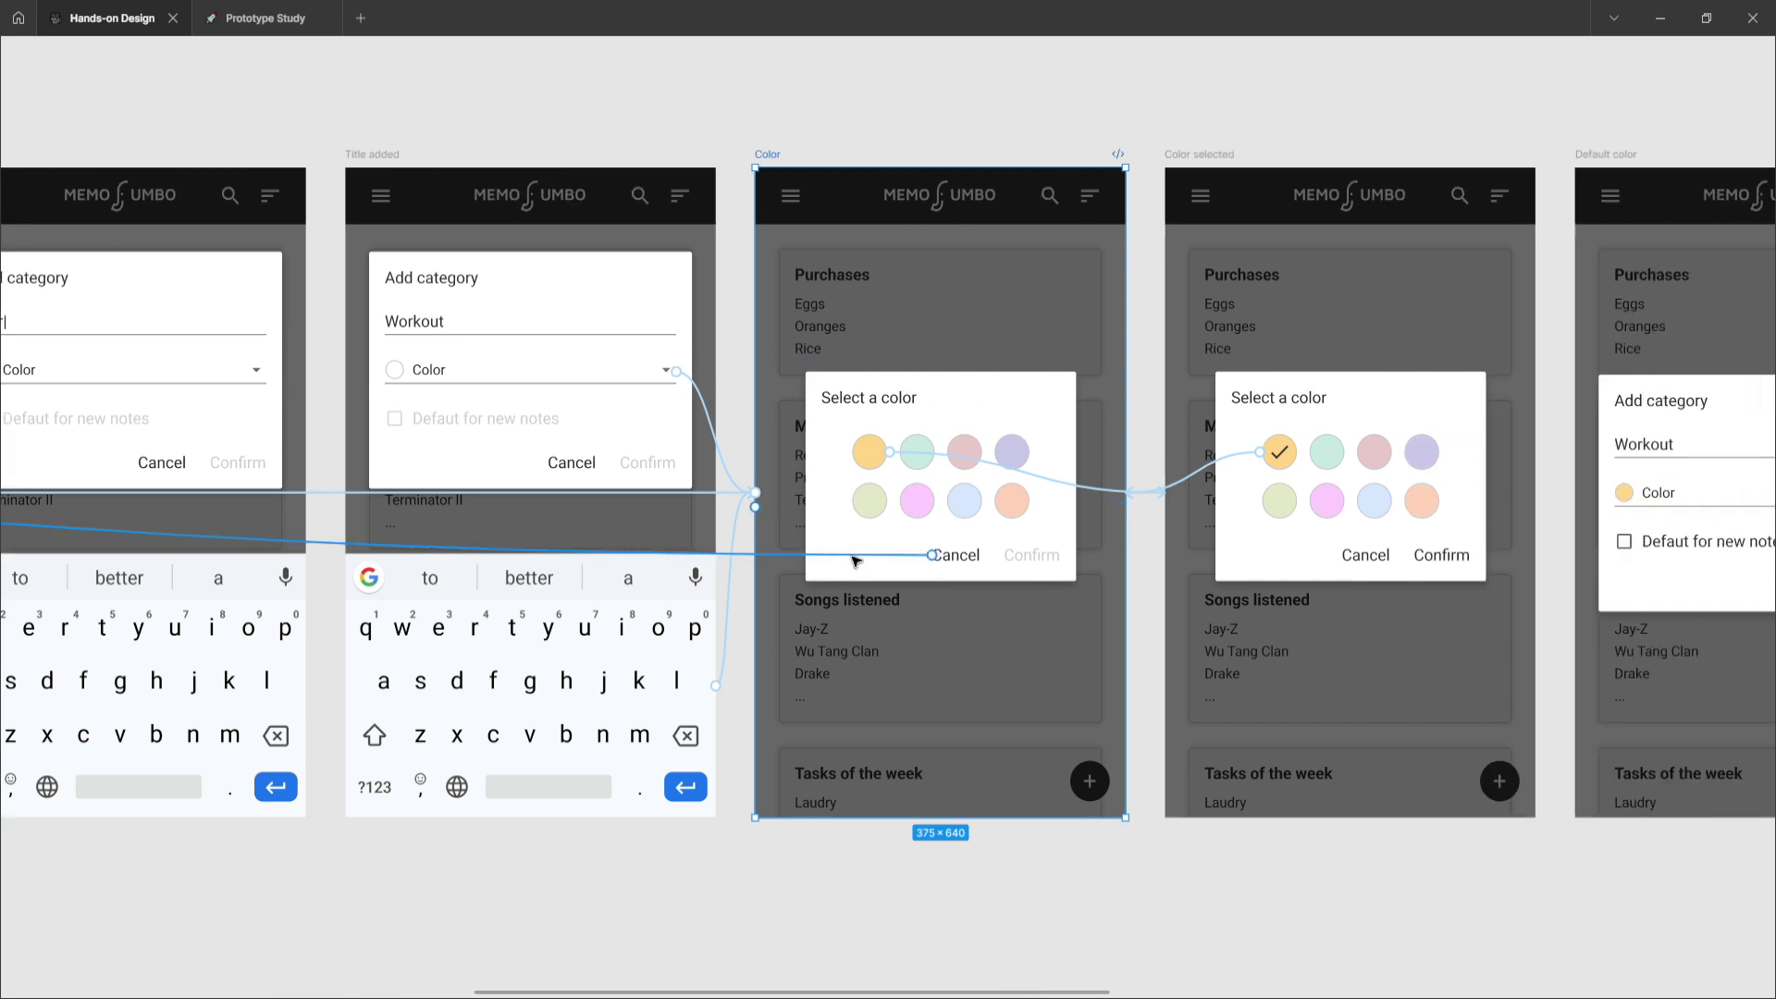
{"action": "scroll", "coordinate": [888, 560], "scroll_direction": "left", "scroll_amount": 15}
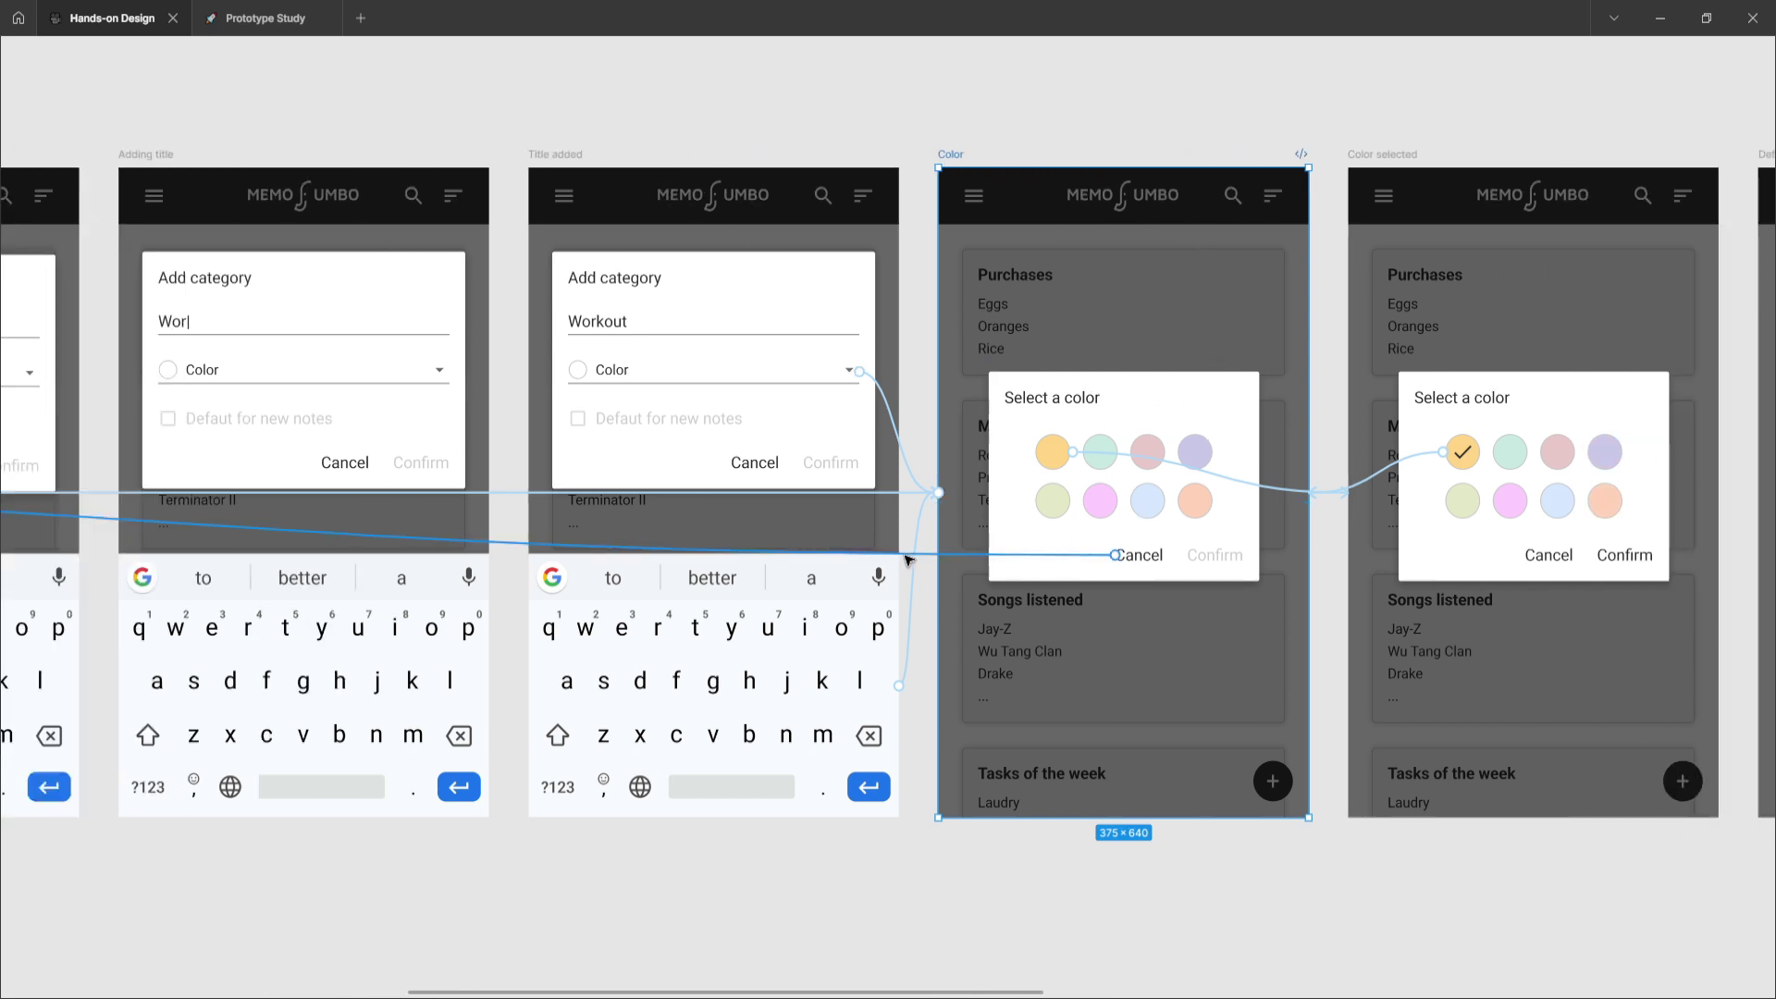
{"action": "scroll", "coordinate": [906, 560], "scroll_direction": "left", "scroll_amount": 4}
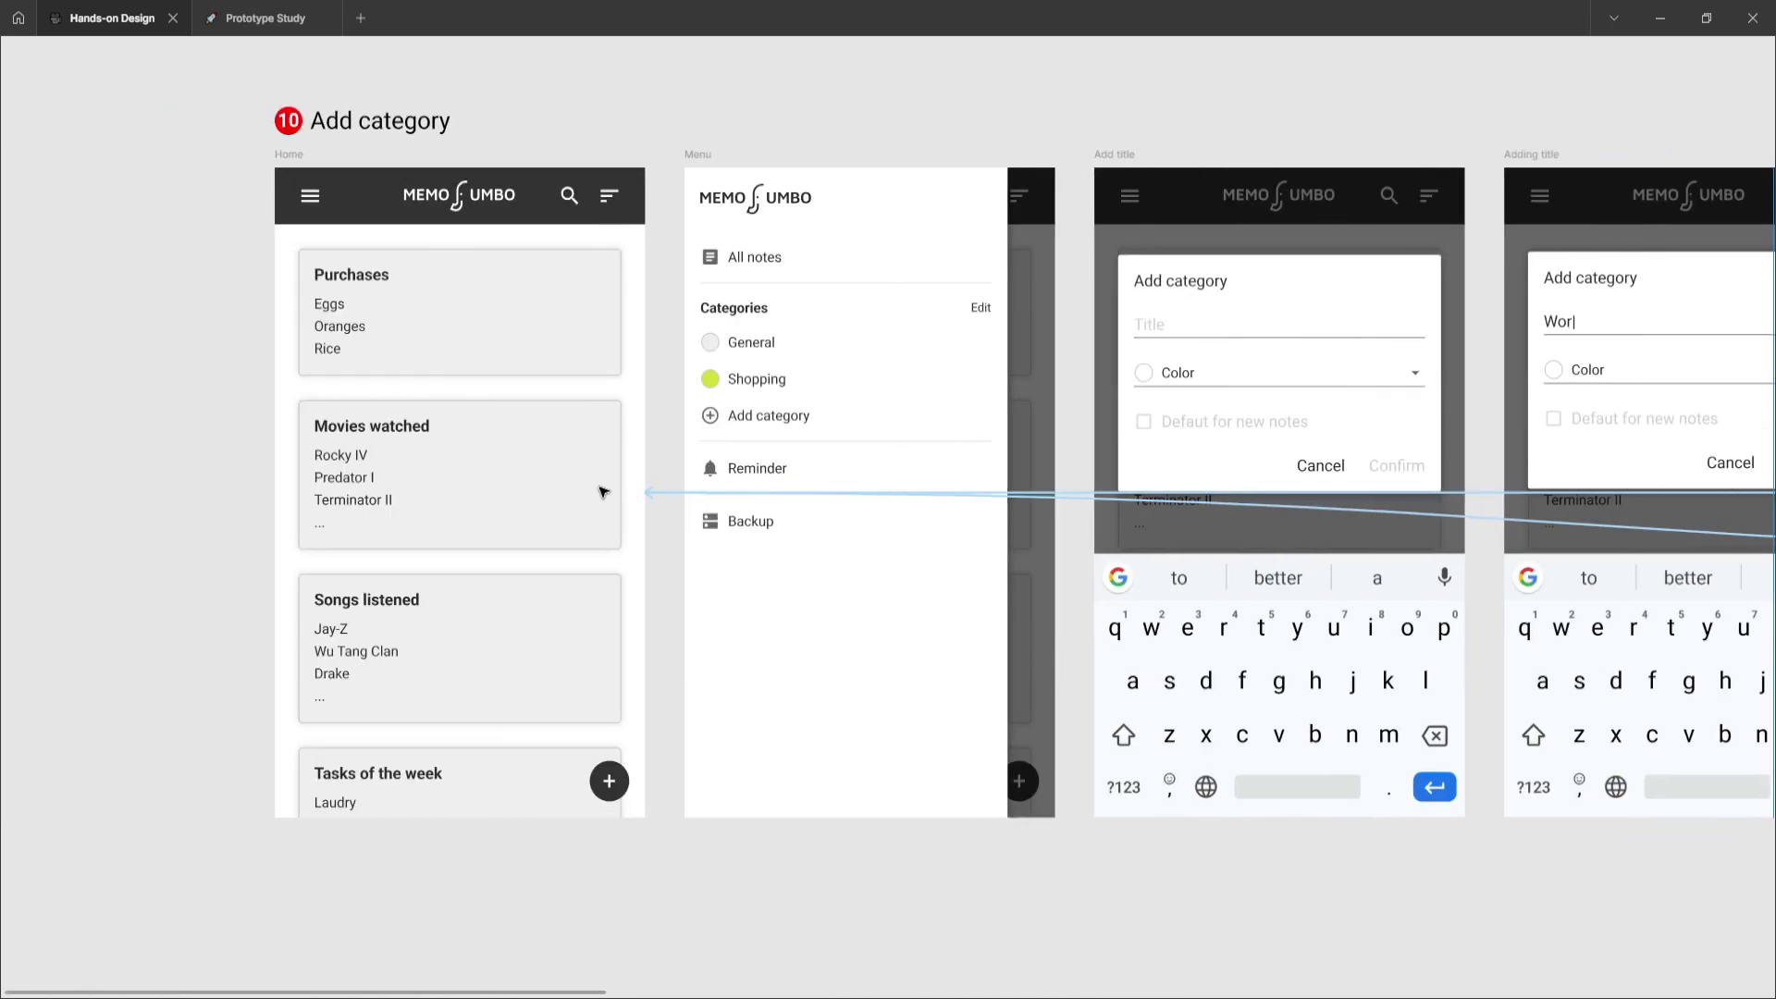
{"action": "scroll", "coordinate": [949, 480], "scroll_direction": "right", "scroll_amount": 7}
{"action": "scroll", "coordinate": [948, 488], "scroll_direction": "right", "scroll_amount": 11}
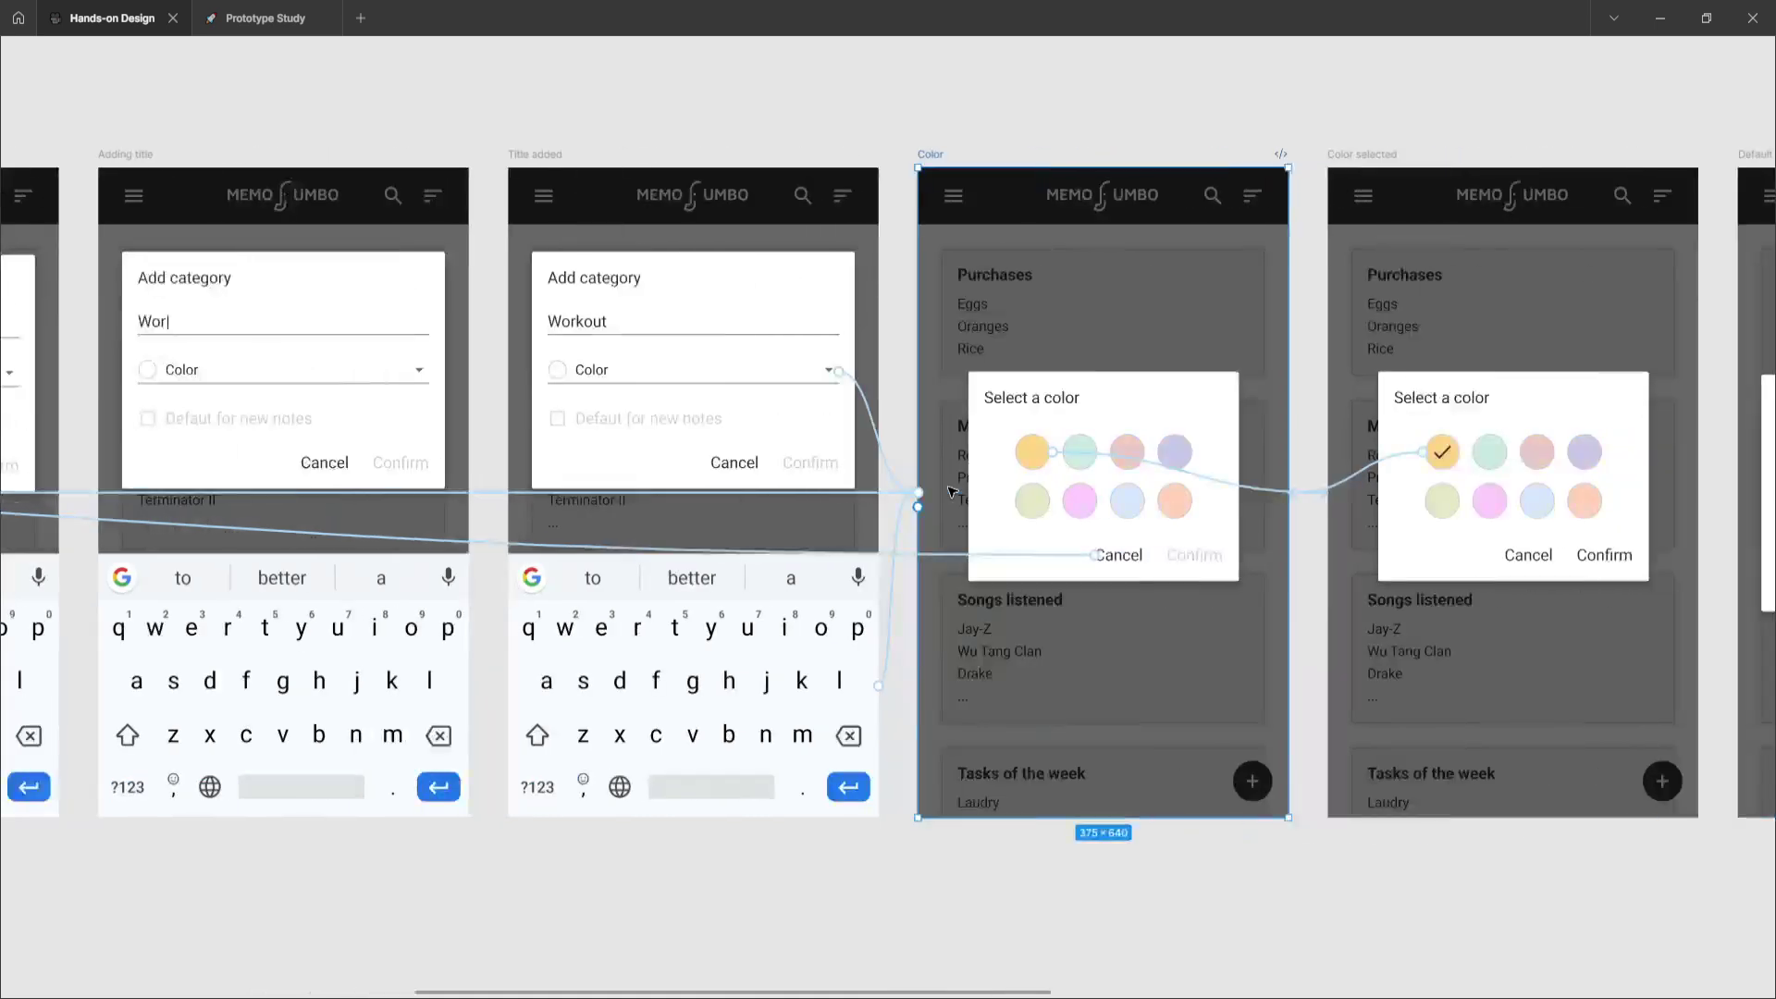
{"action": "scroll", "coordinate": [997, 453], "scroll_direction": "right", "scroll_amount": 4}
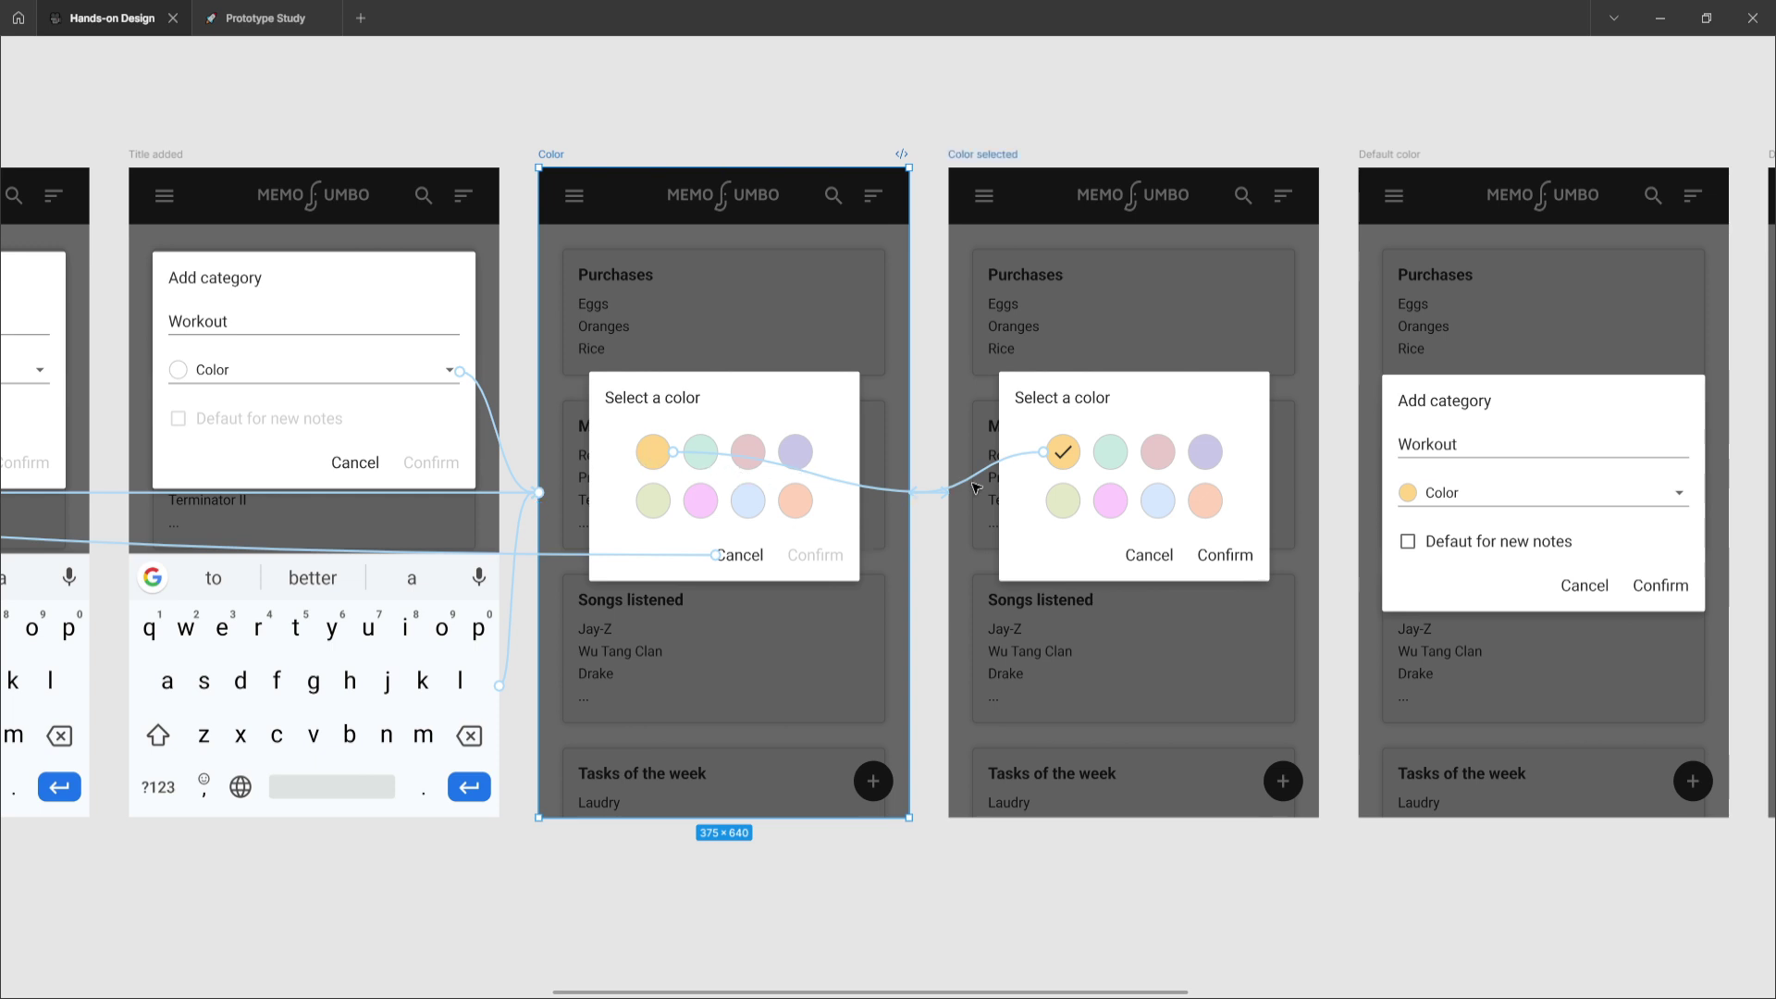
{"action": "scroll", "coordinate": [976, 488], "scroll_direction": "right", "scroll_amount": 4}
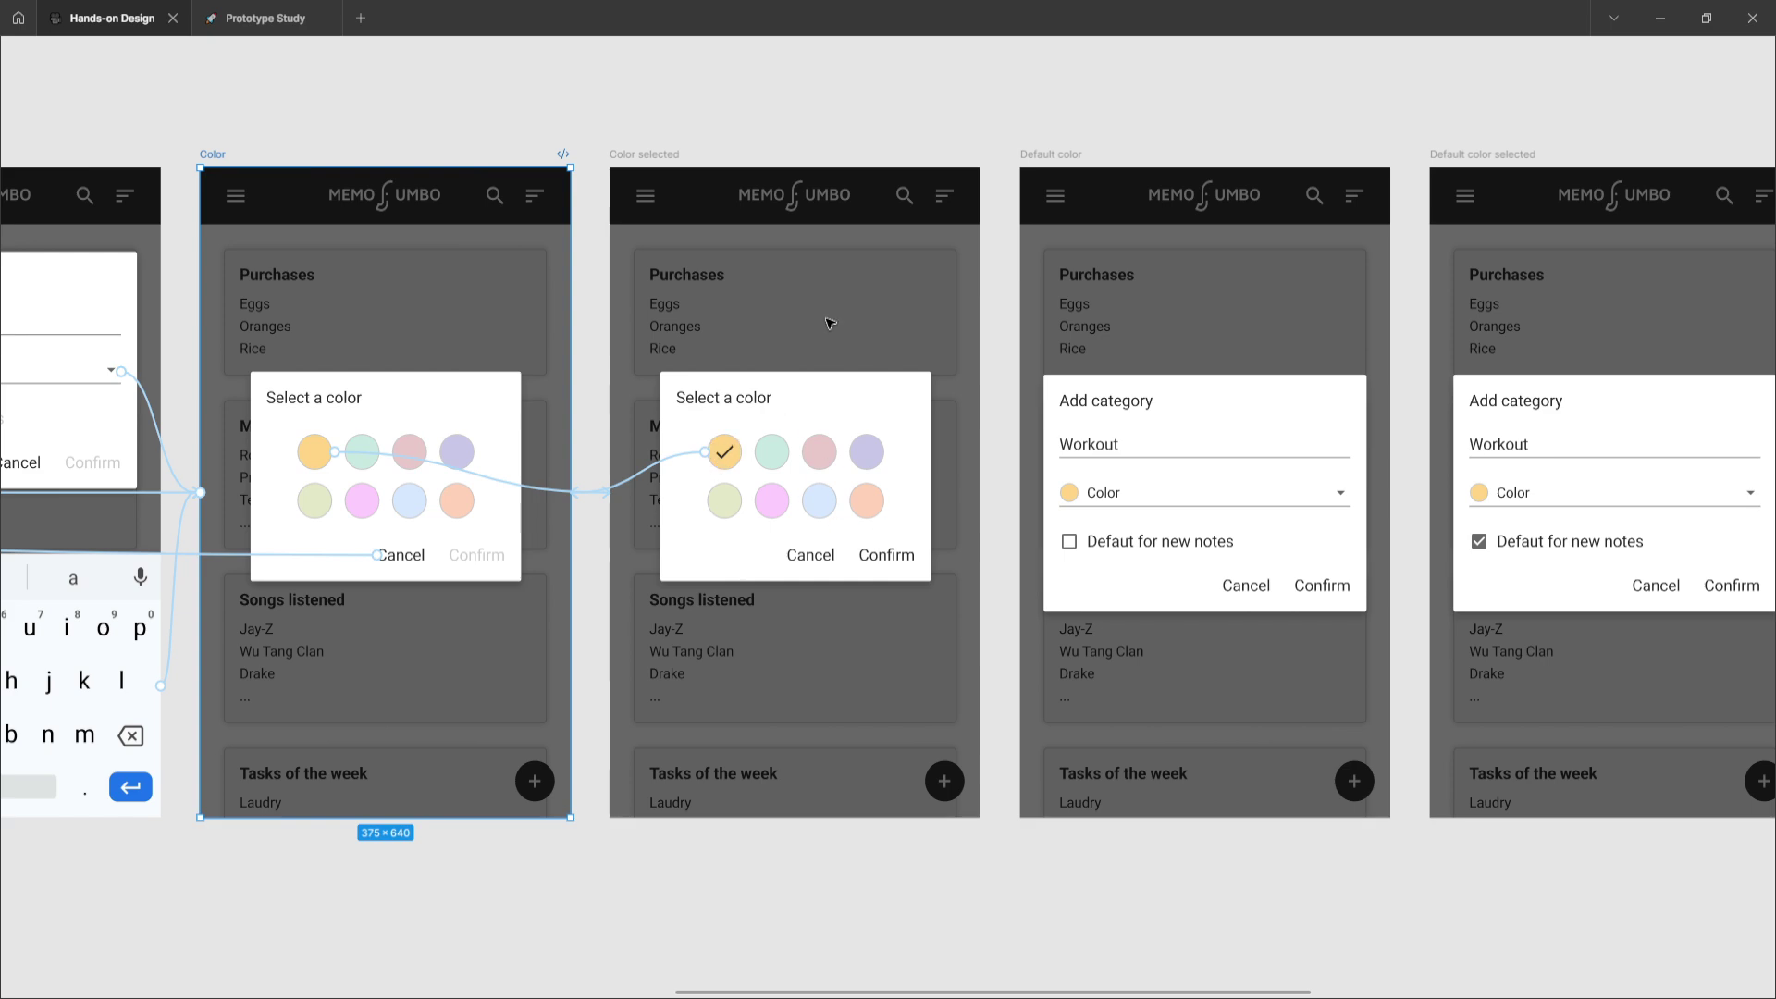
- Select the Color selected frame and inspect the interaction from Confirm to the Default color frame
{"action": "left_click", "coordinate": [662, 162]}
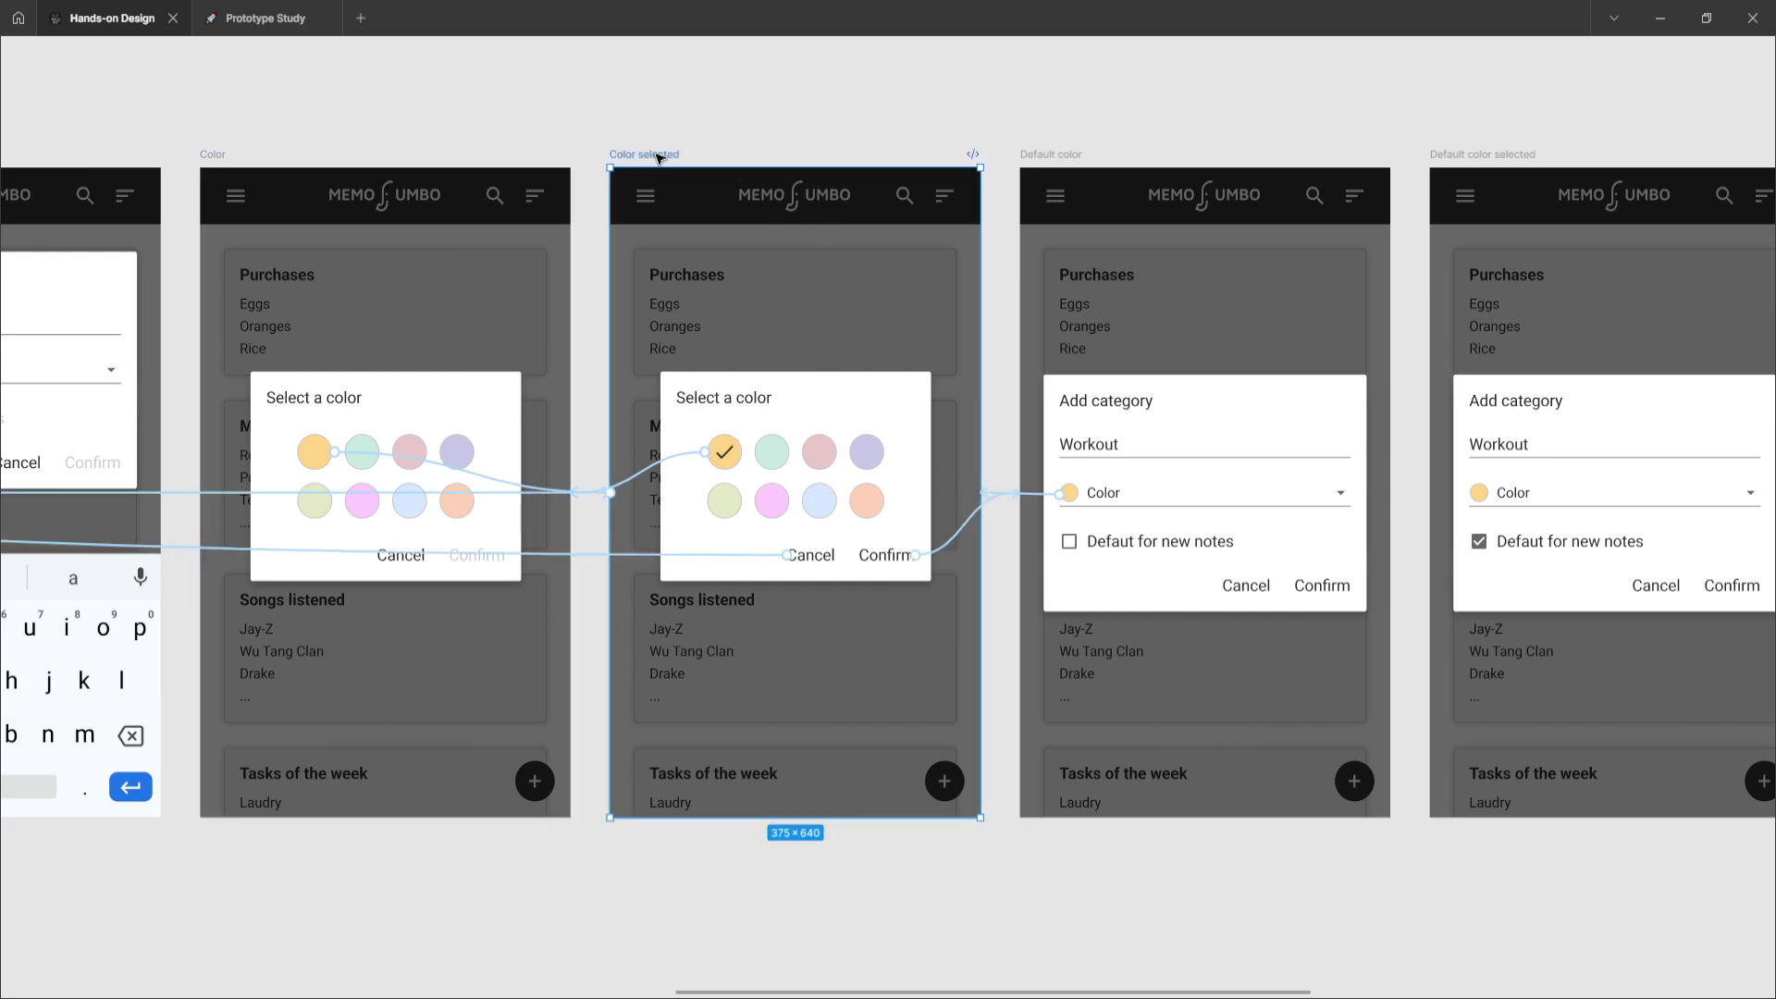
{"action": "left_click", "coordinate": [956, 543]}
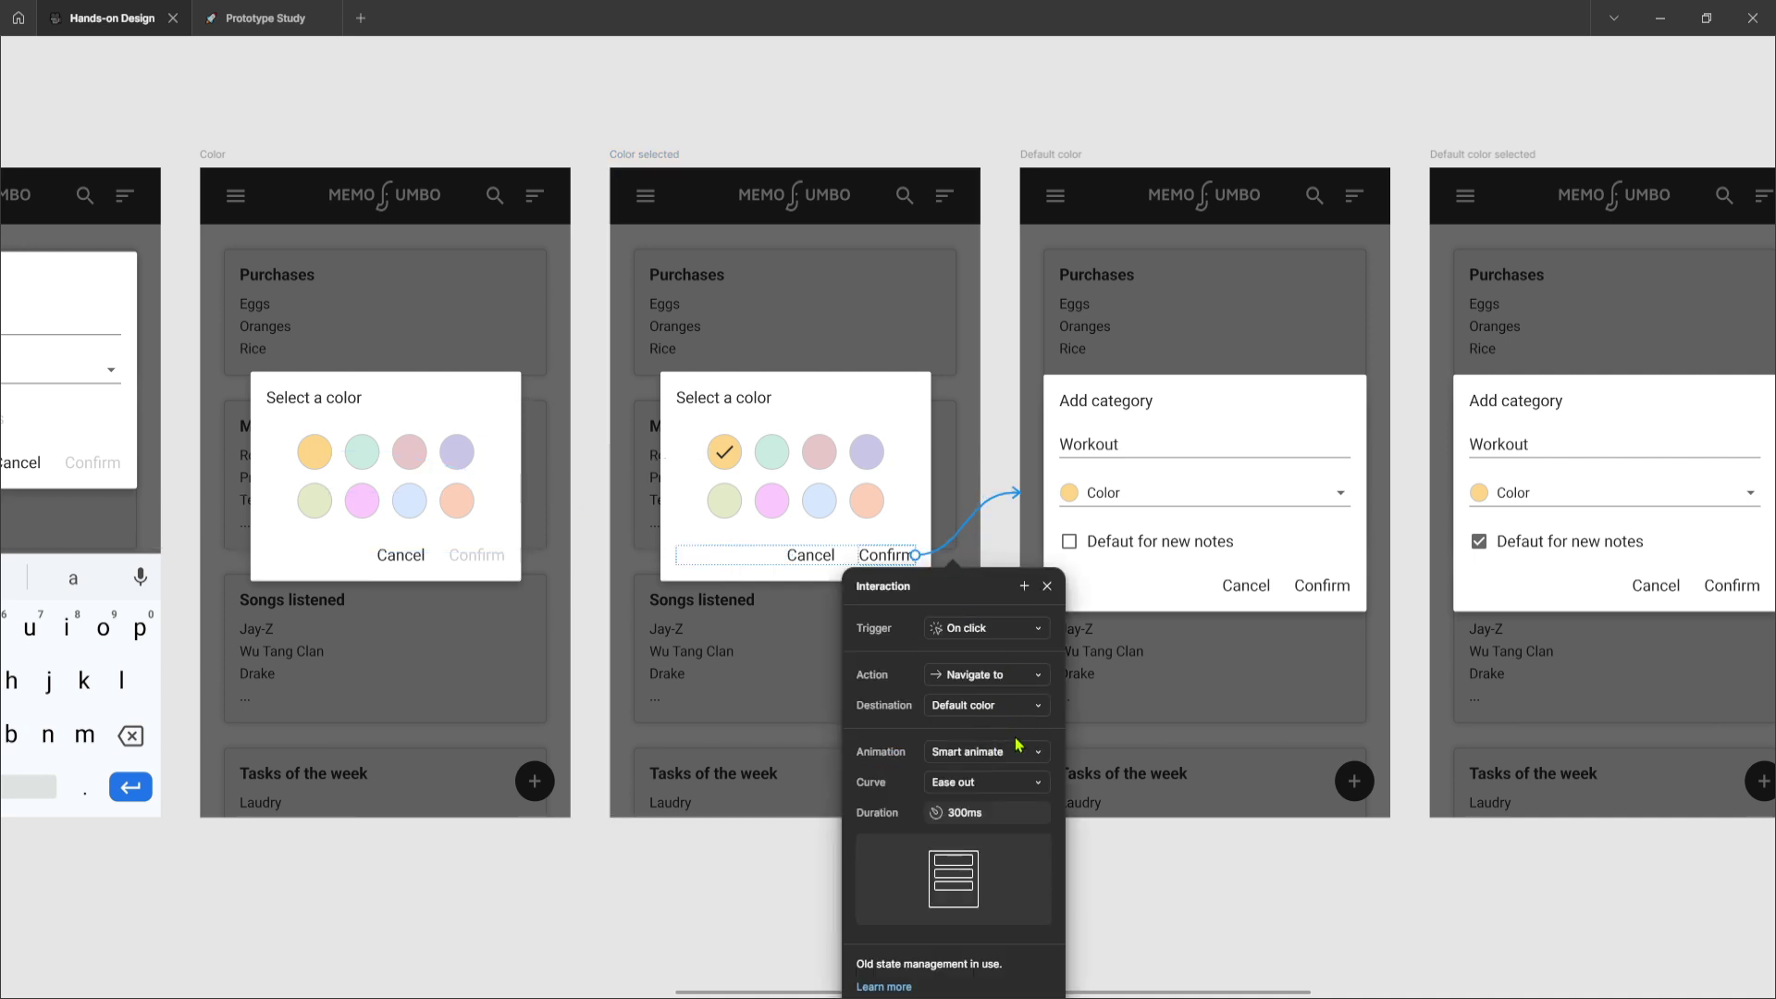
{"action": "key", "text": "Escape"}
- Inspect the interaction from the Default color frame's Color field back to the Color selected frame
{"action": "scroll", "coordinate": [1001, 441], "scroll_direction": "right", "scroll_amount": 2}
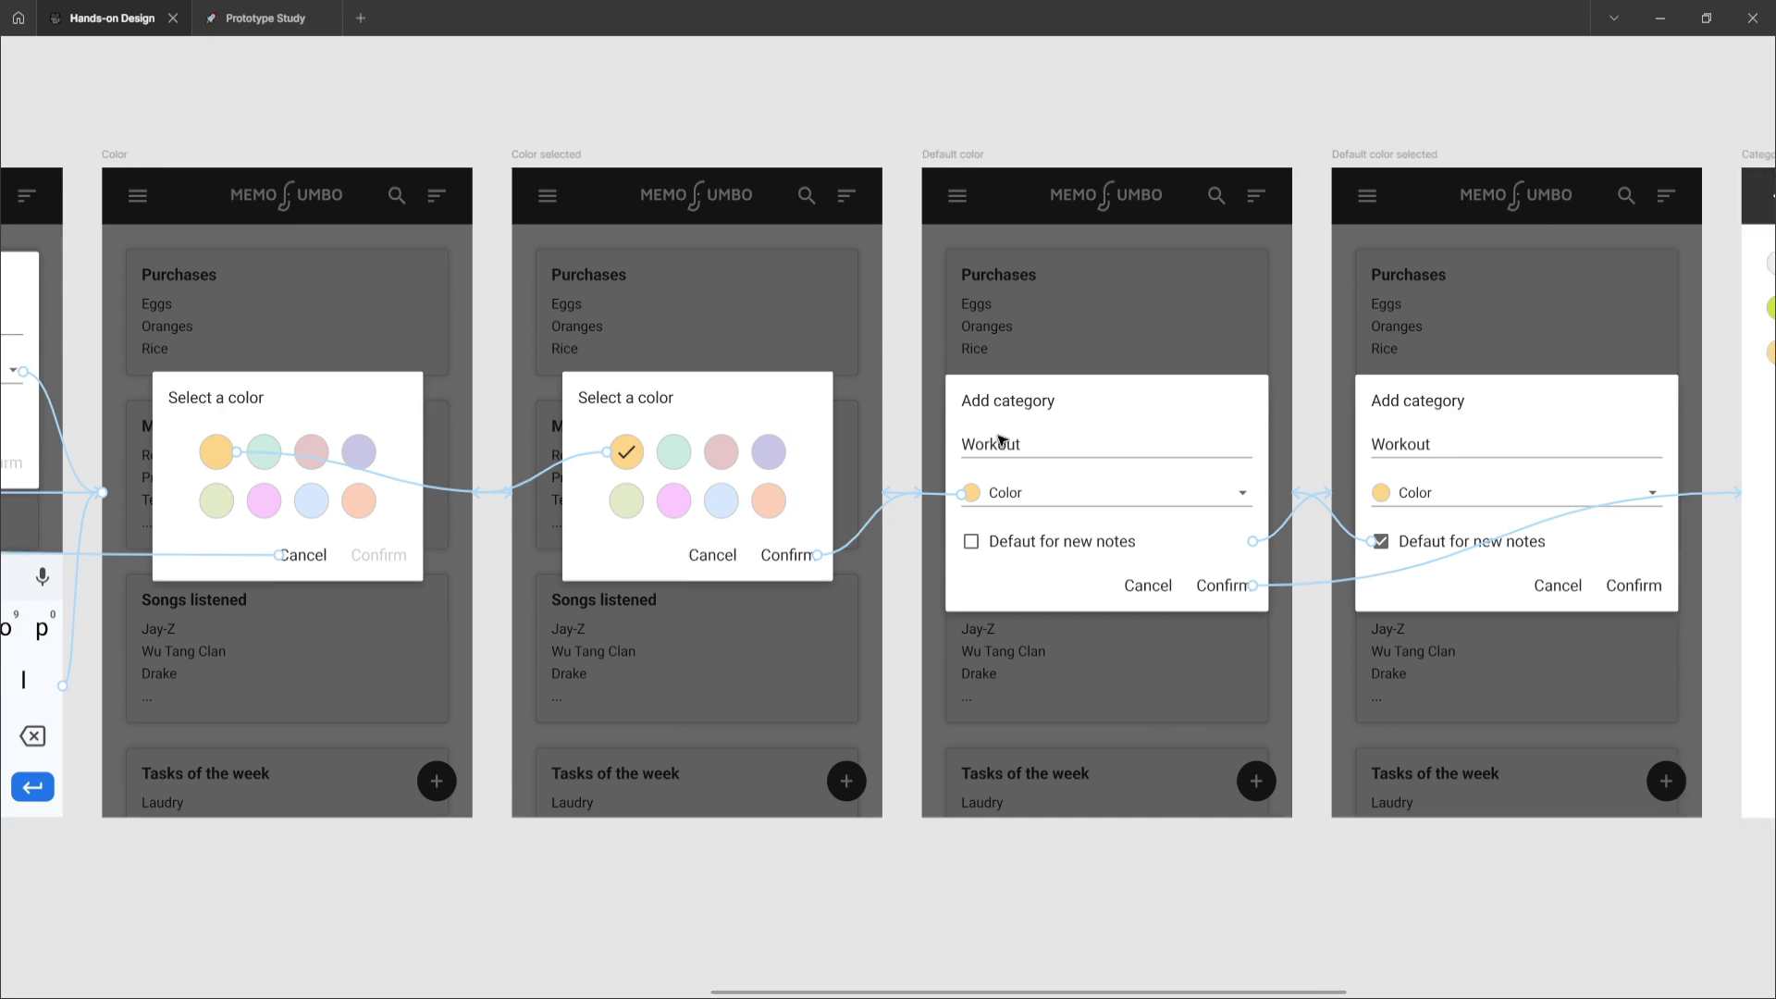
{"action": "scroll", "coordinate": [999, 441], "scroll_direction": "right", "scroll_amount": 1}
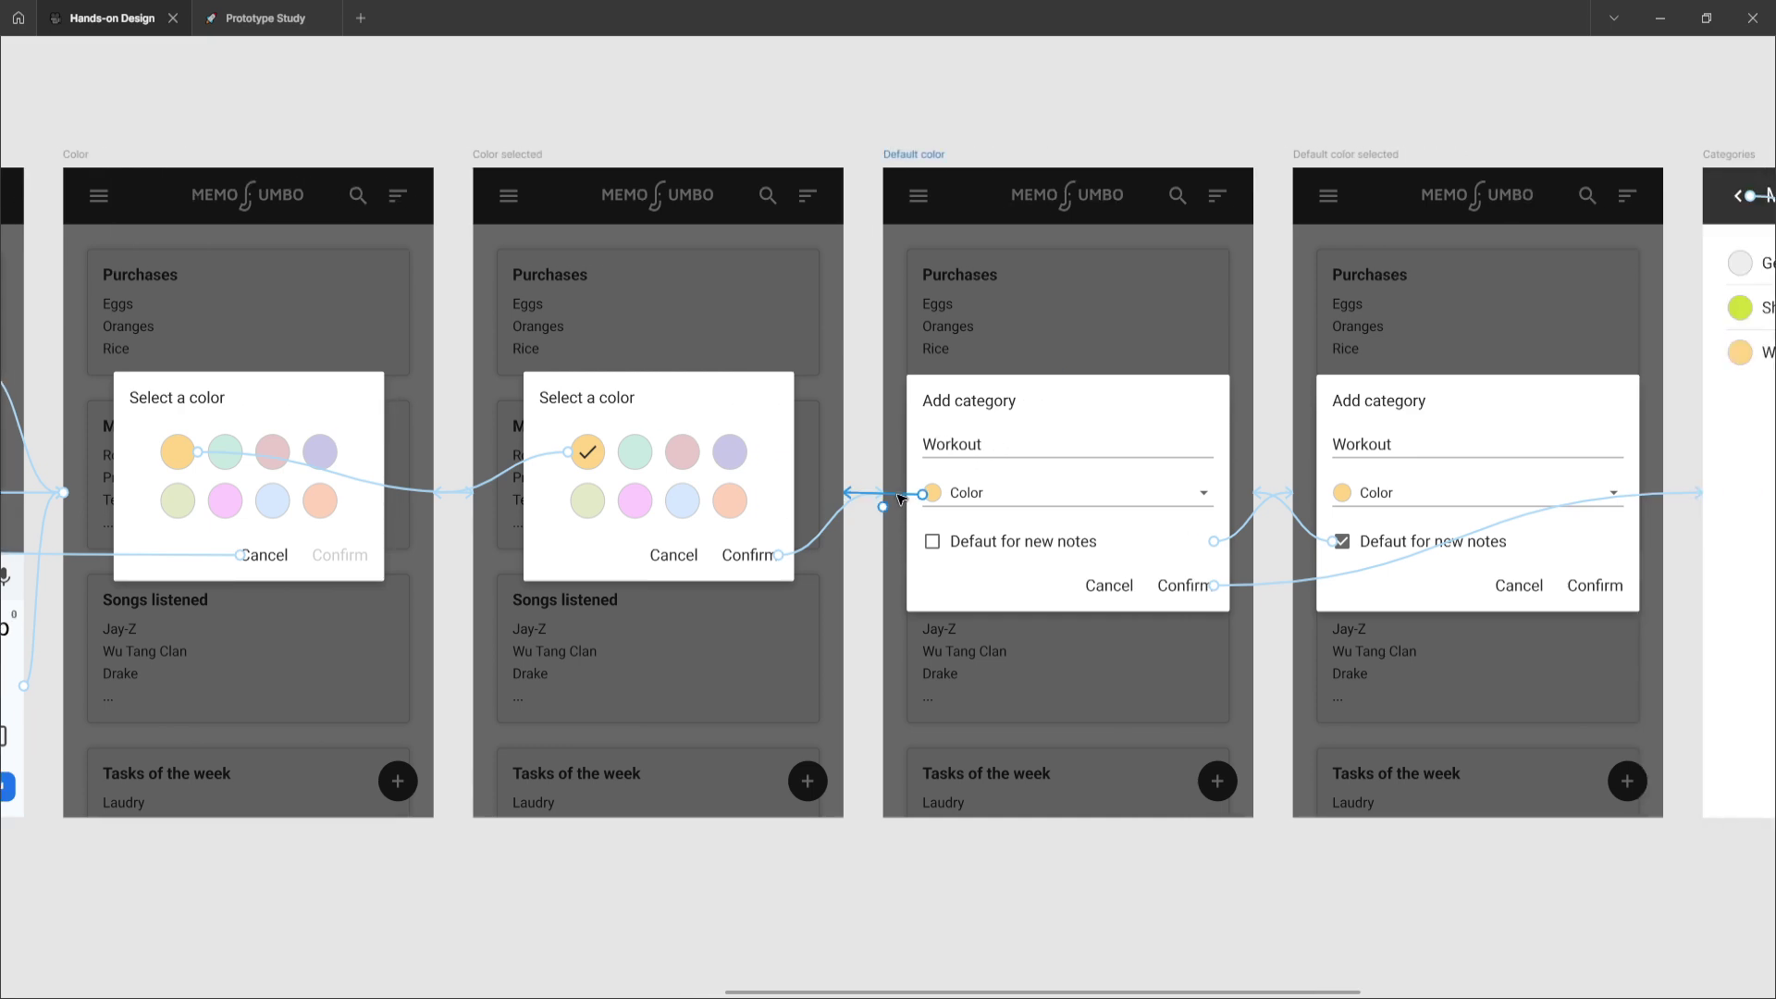
{"action": "left_click", "coordinate": [902, 497]}
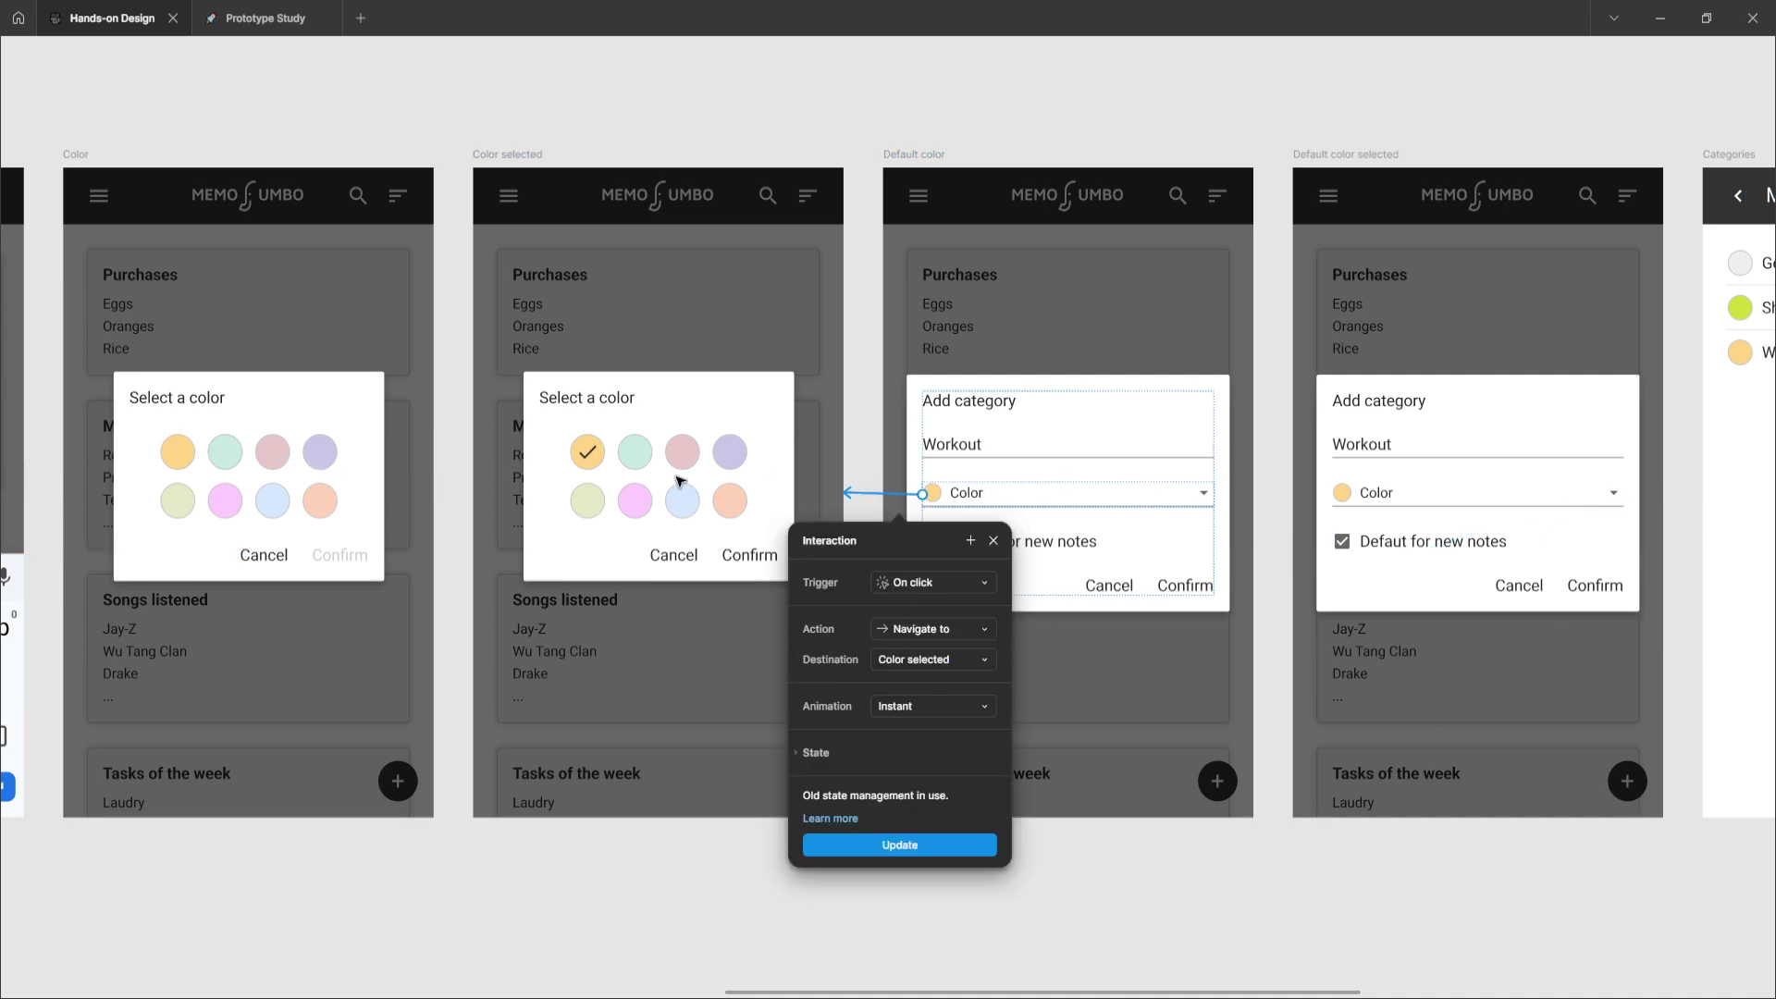
- Select the Color selected frame and trace the connections of its checked swatch, Cancel and Confirm
{"action": "scroll", "coordinate": [653, 463], "scroll_direction": "left", "scroll_amount": 2}
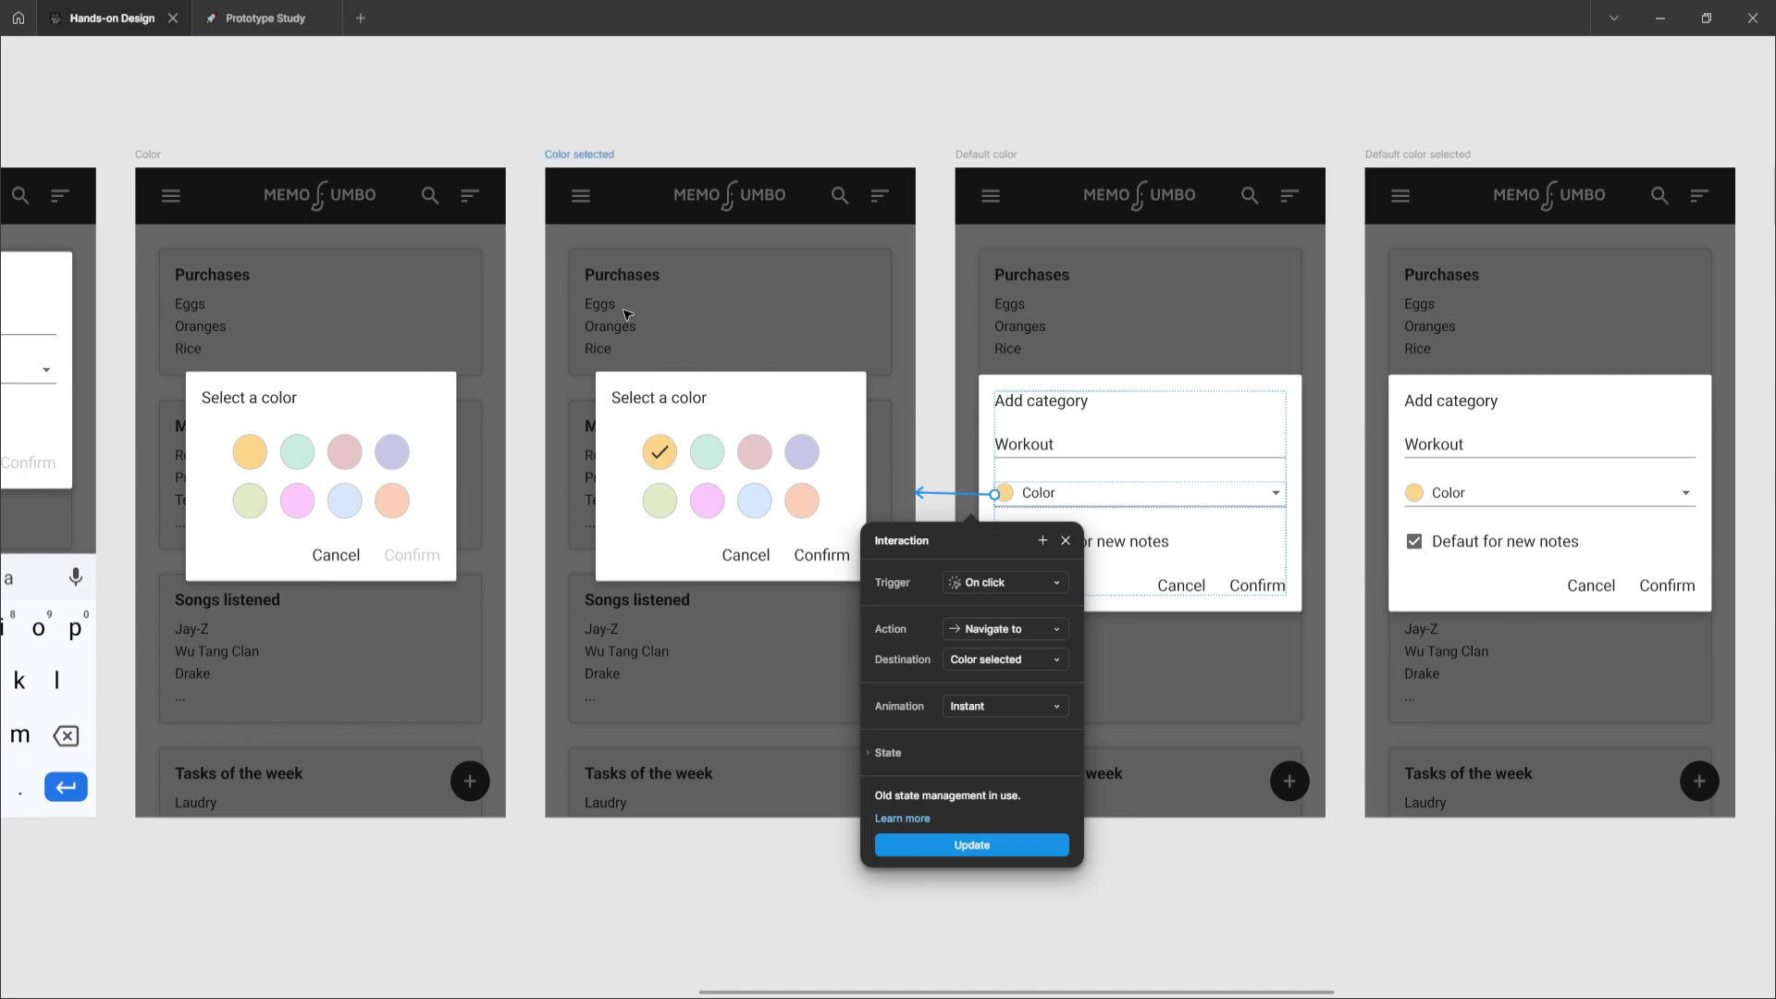
{"action": "left_click", "coordinate": [579, 154]}
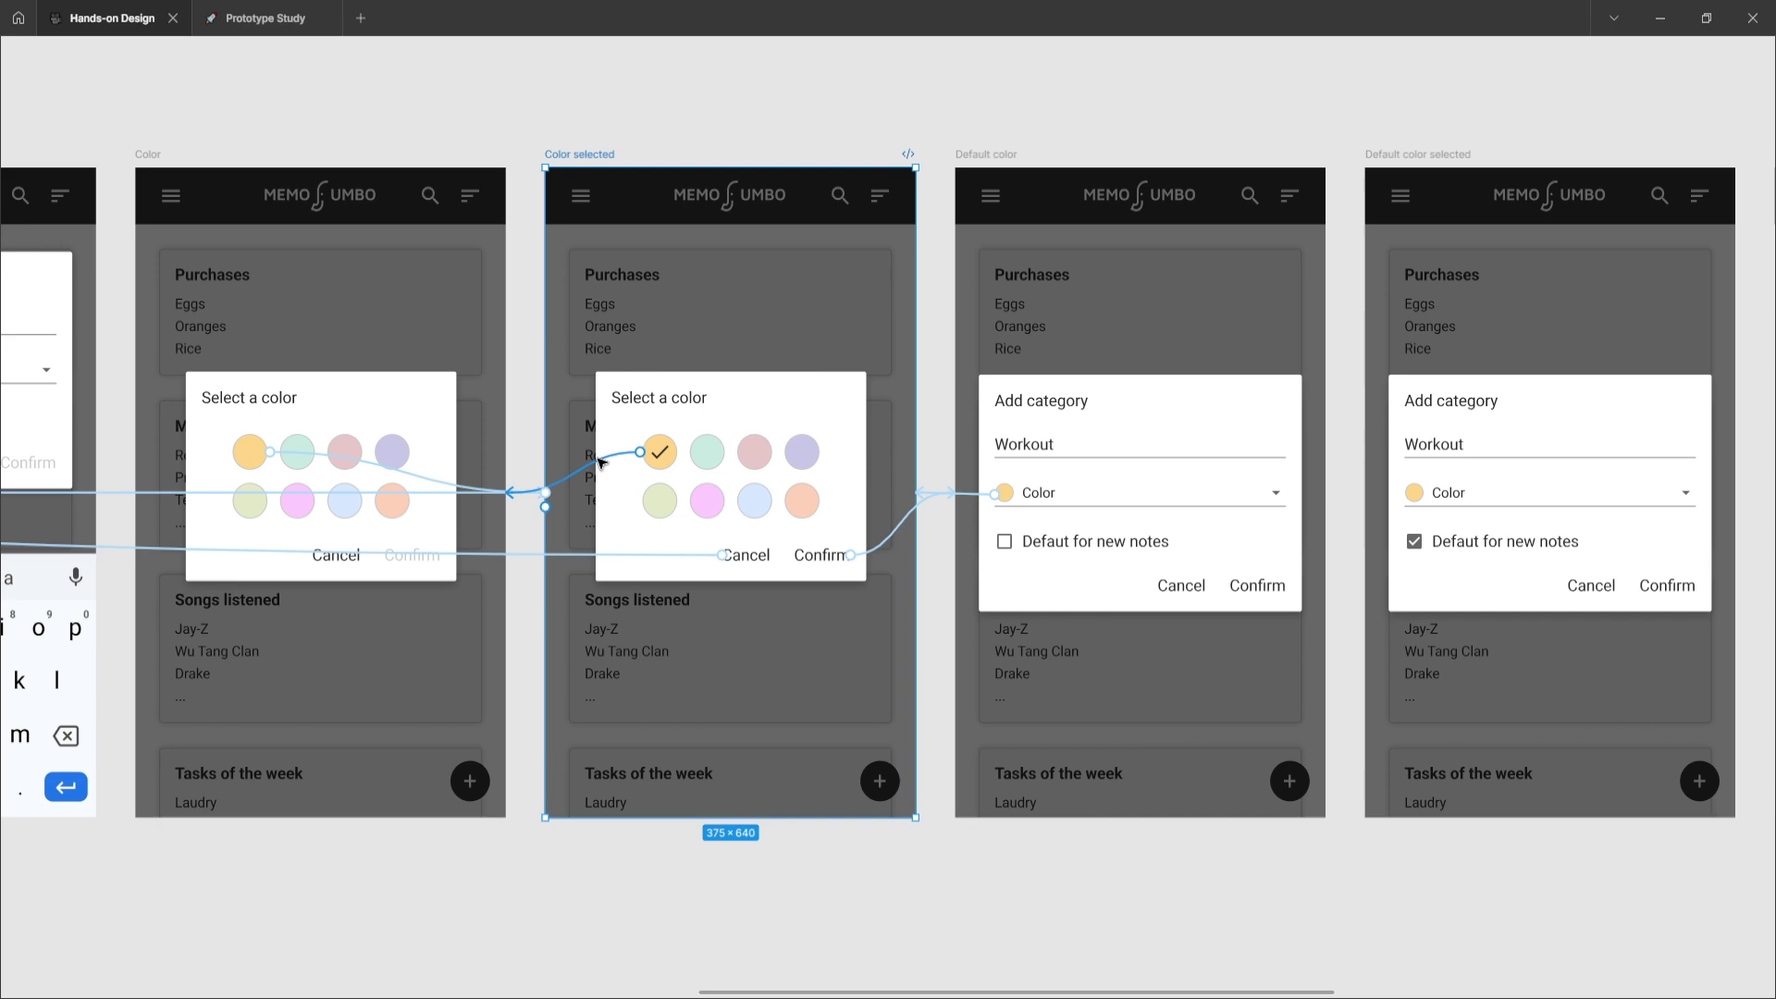
{"action": "scroll", "coordinate": [600, 461], "scroll_direction": "left", "scroll_amount": 5}
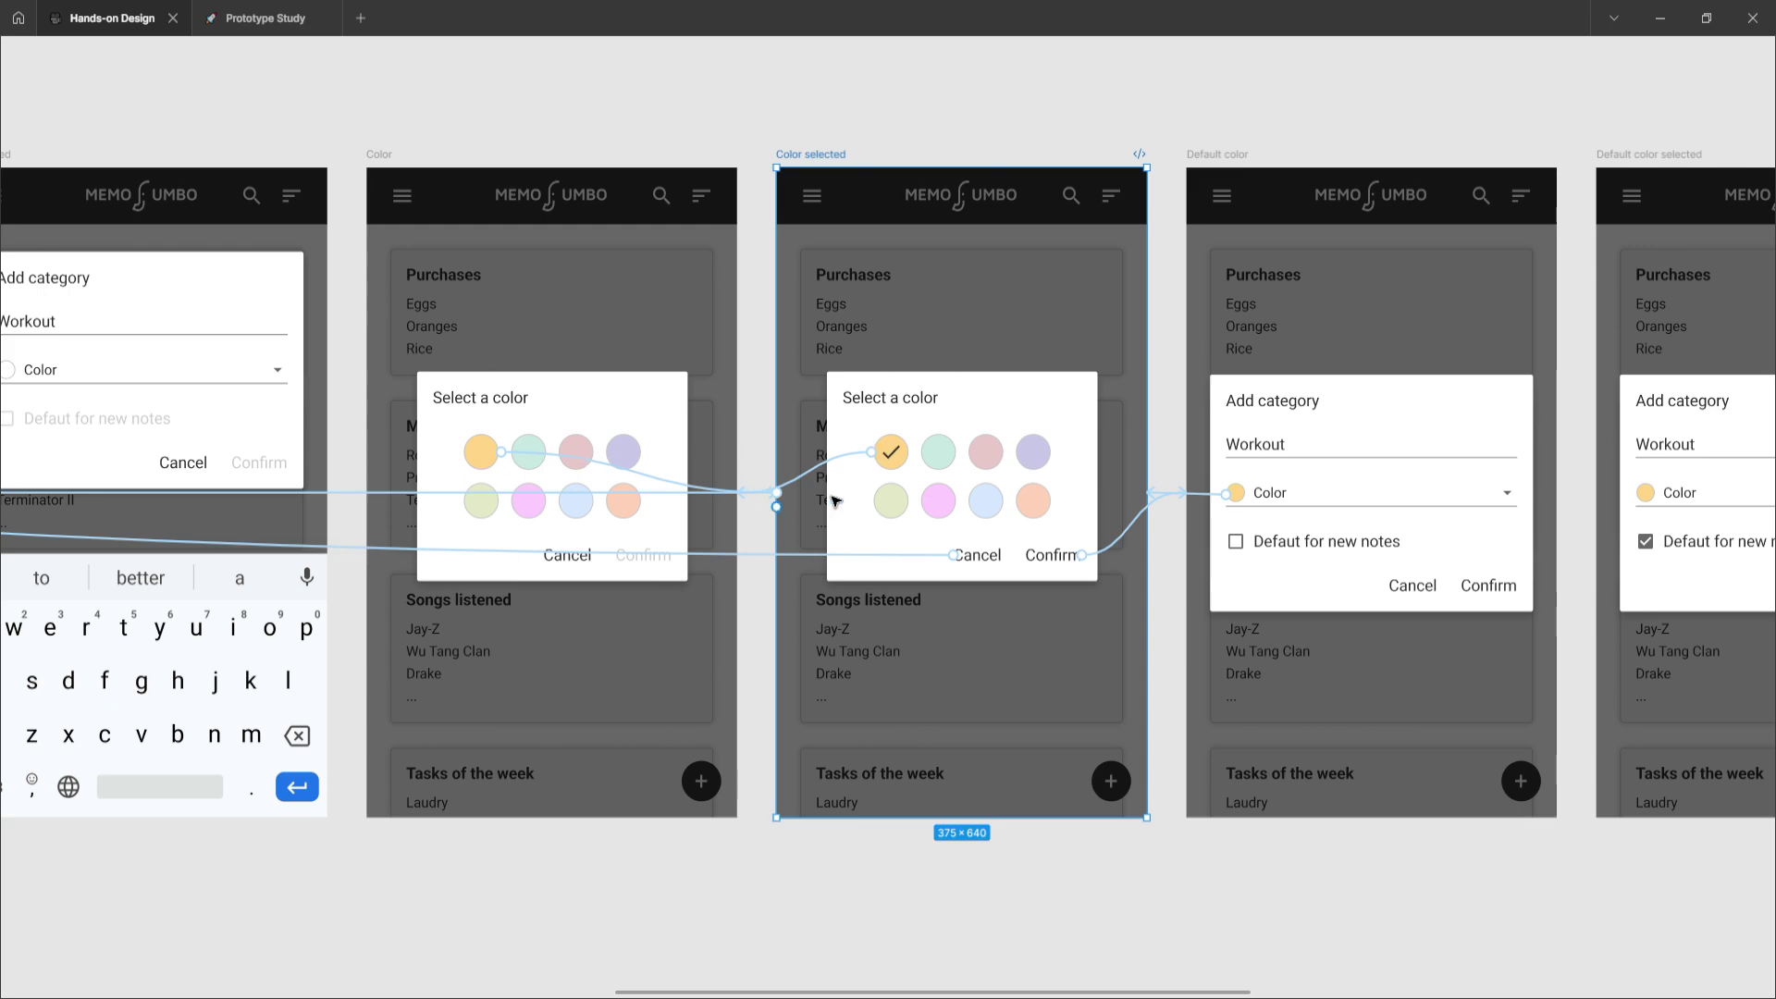
- Select the Default color frame and trace its checkbox connection to Default color selected and its Confirm connection to Categories
{"action": "scroll", "coordinate": [837, 502], "scroll_direction": "right", "scroll_amount": 5}
{"action": "scroll", "coordinate": [837, 503], "scroll_direction": "right", "scroll_amount": 2}
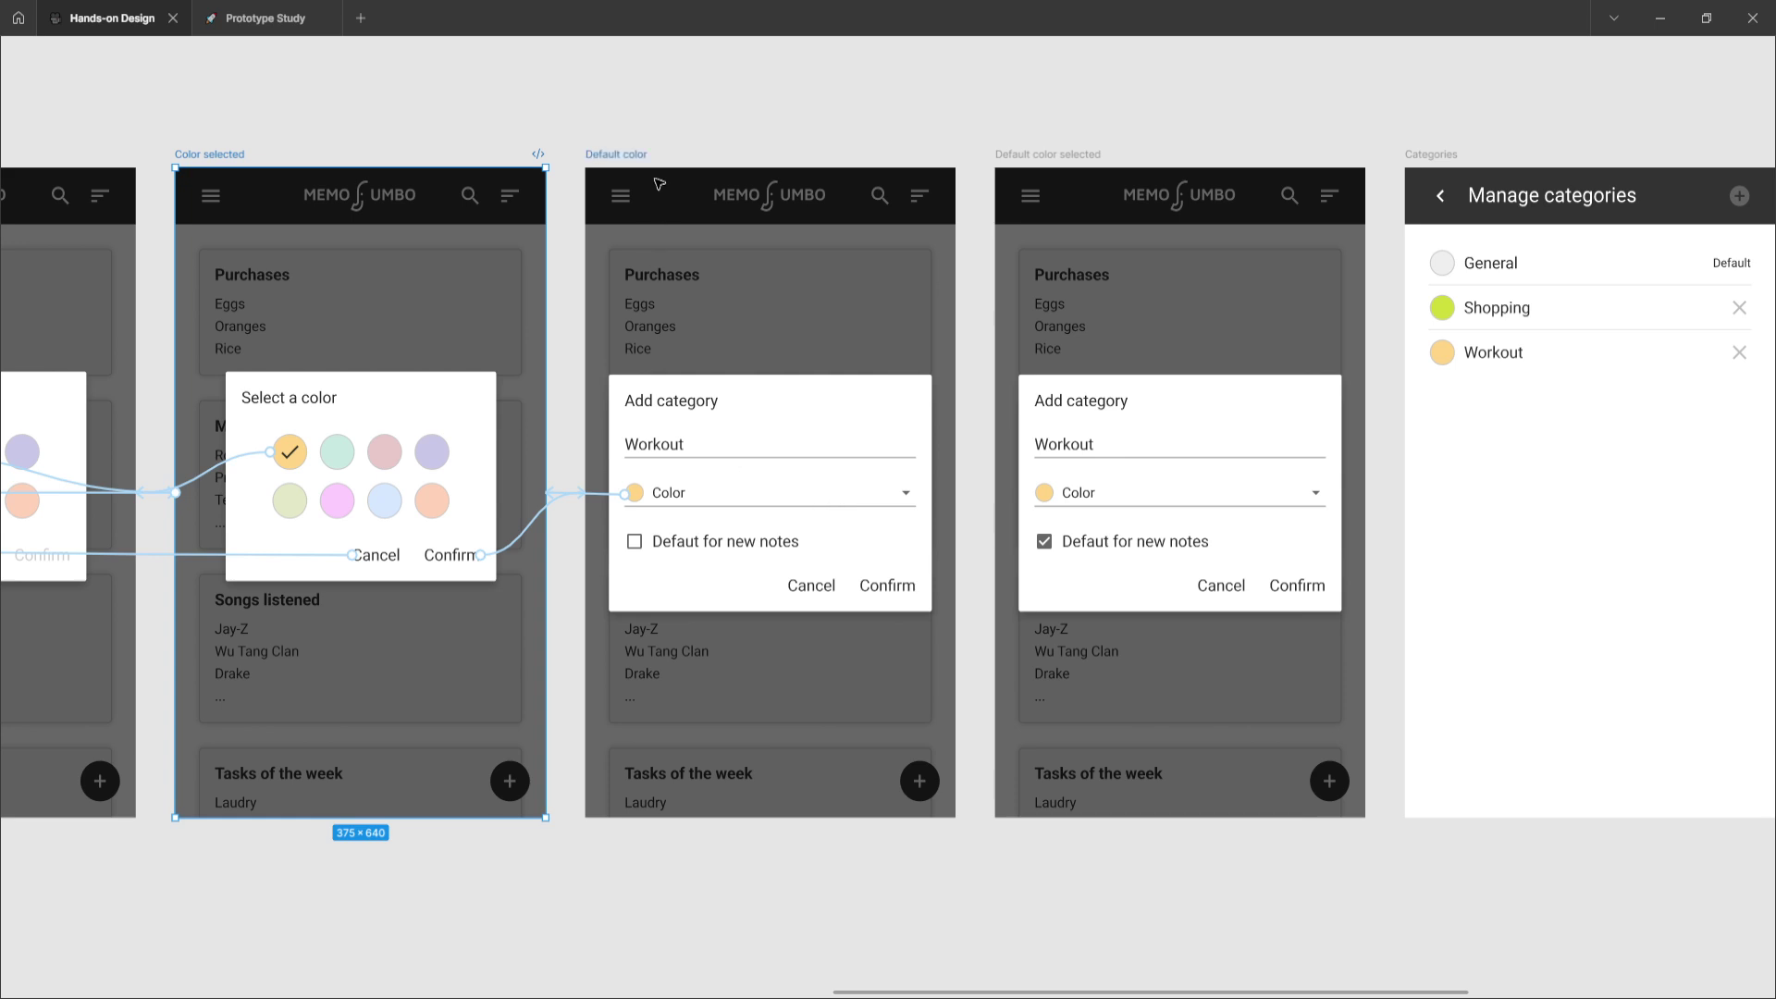
{"action": "left_click", "coordinate": [837, 504]}
{"action": "scroll", "coordinate": [851, 447], "scroll_direction": "right", "scroll_amount": 2}
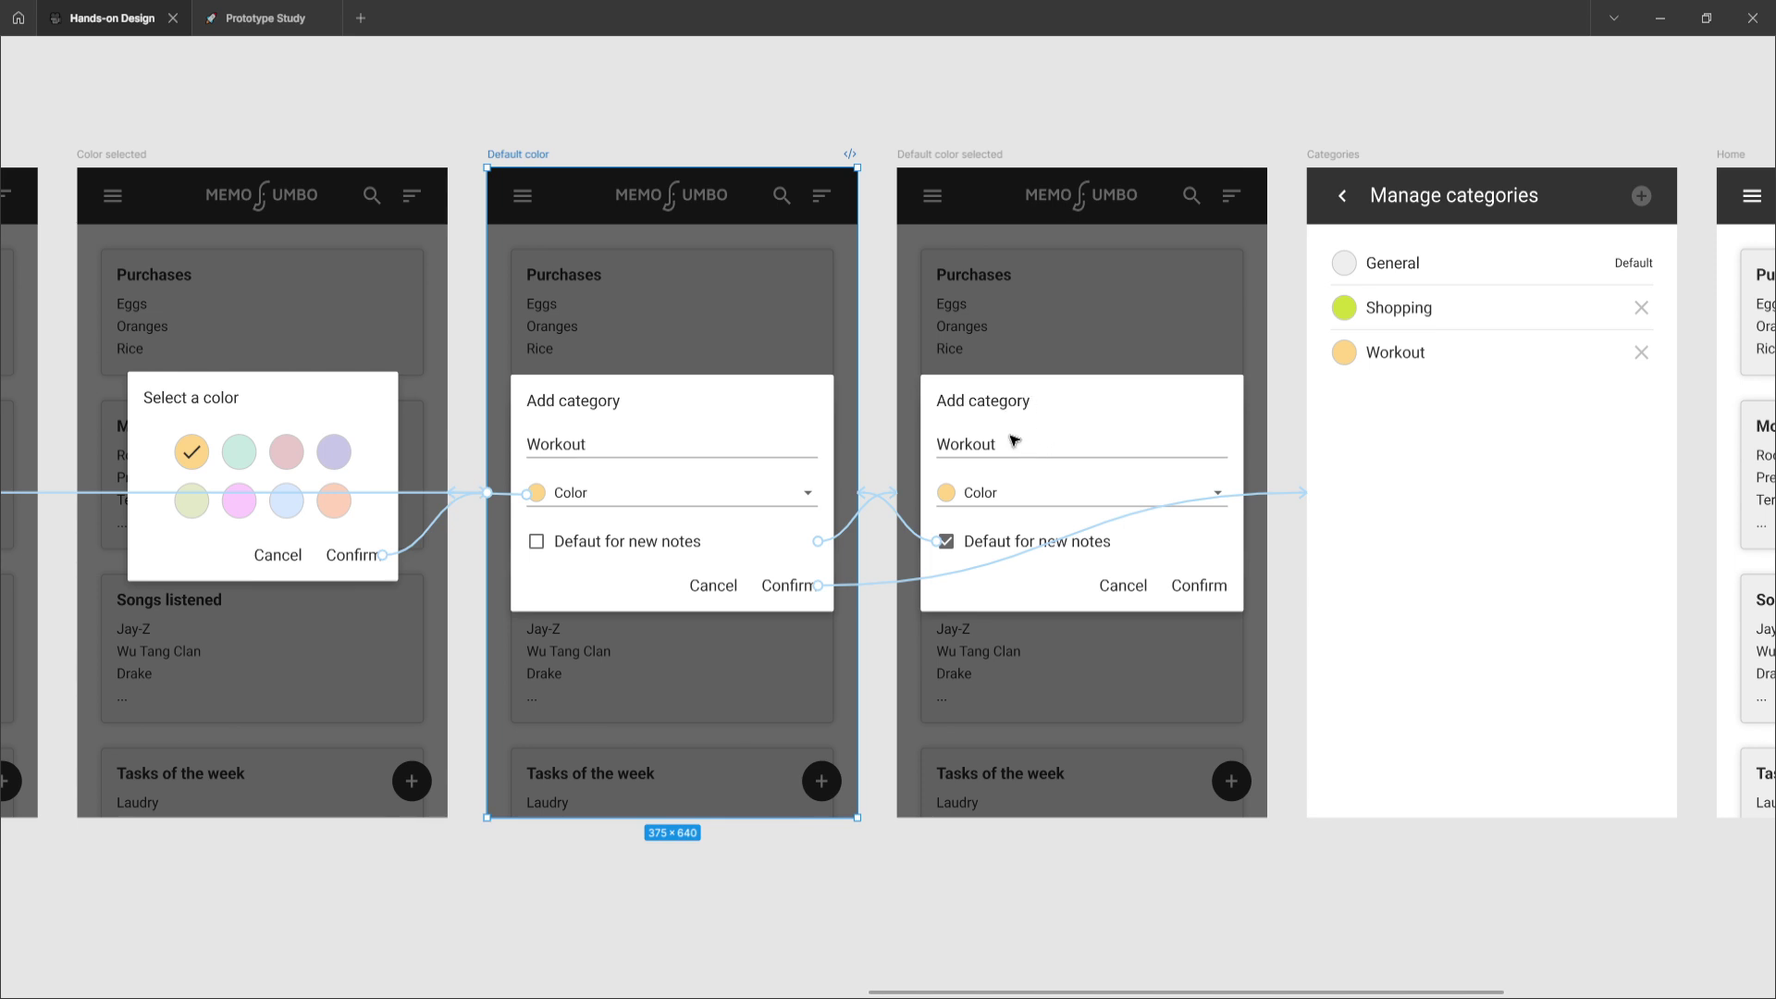
{"action": "scroll", "coordinate": [1017, 441], "scroll_direction": "up", "scroll_amount": 5}
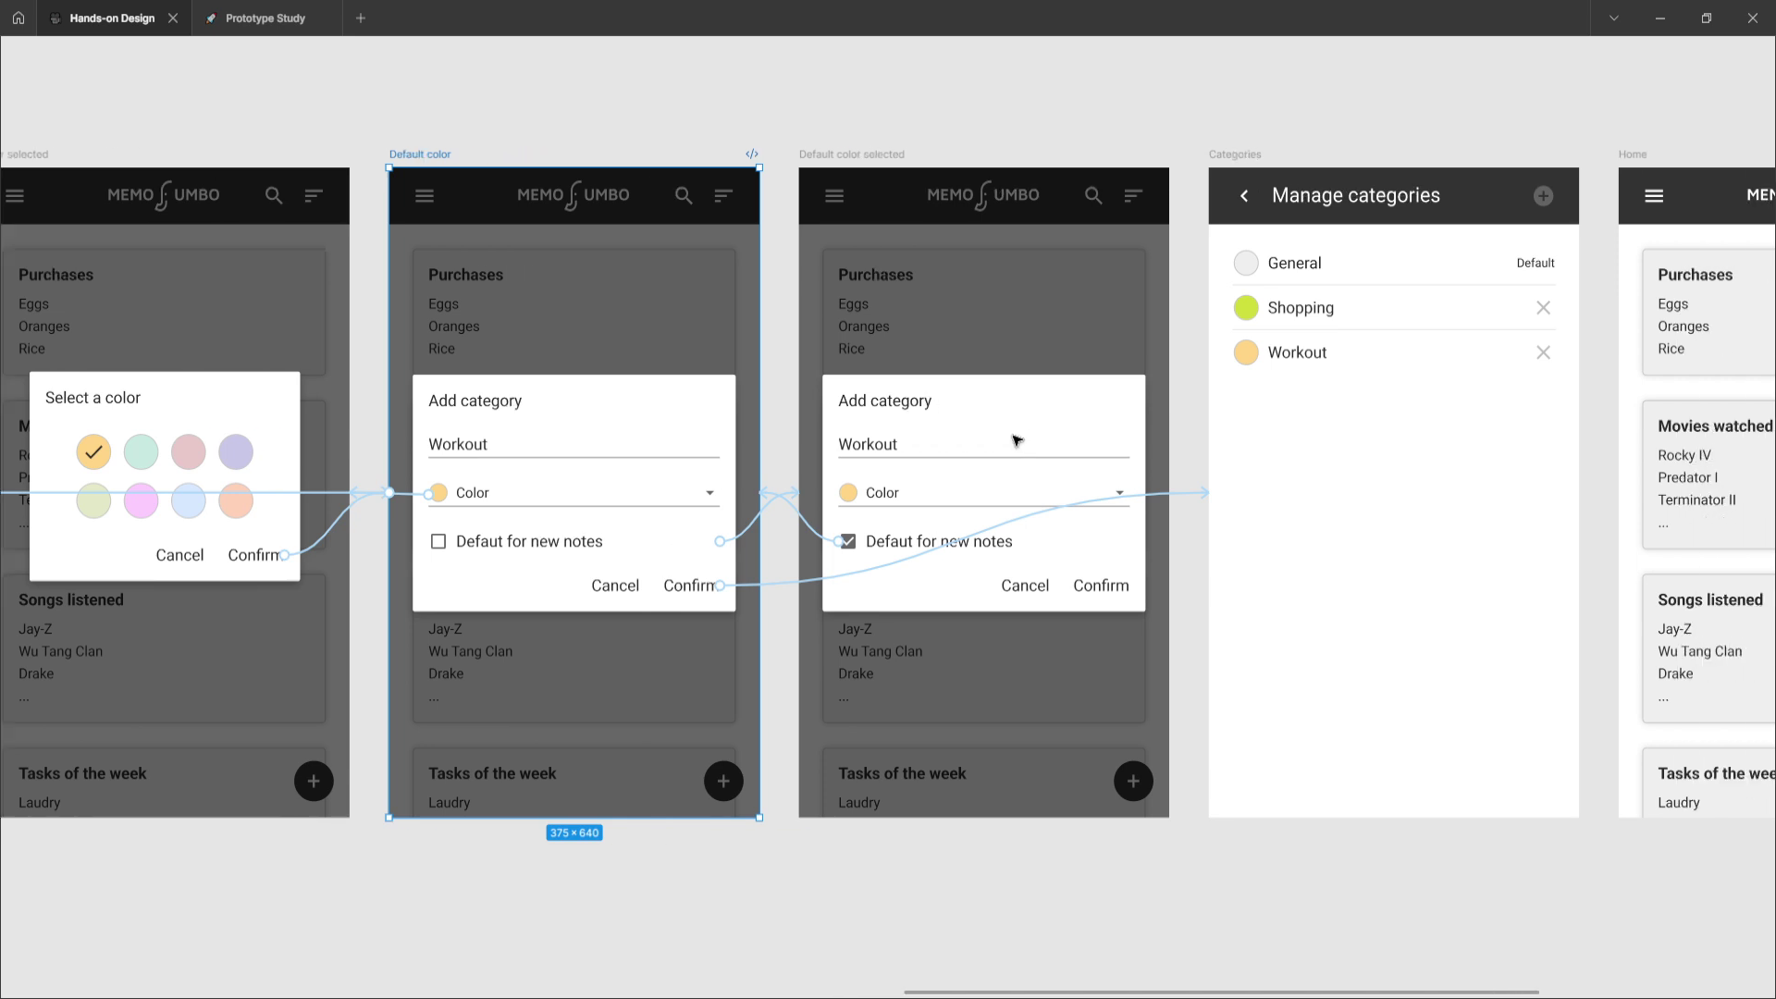
{"action": "scroll", "coordinate": [1018, 441], "scroll_direction": "right", "scroll_amount": 2}
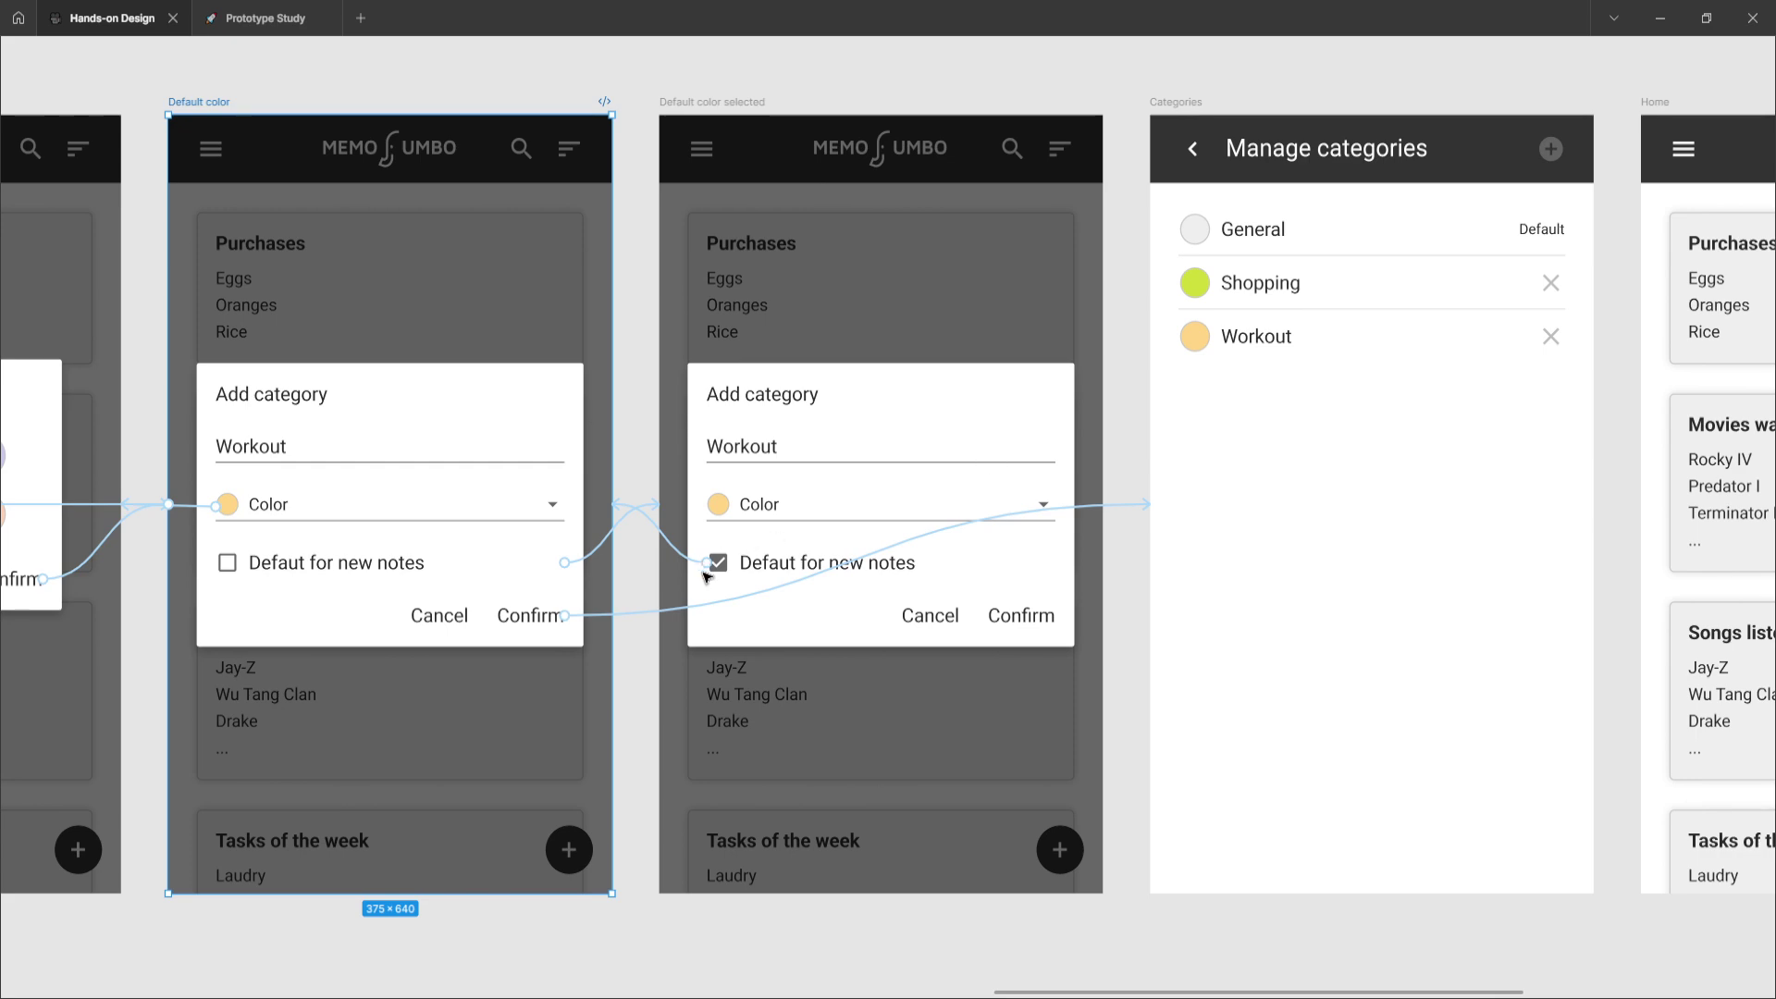
{"action": "scroll", "coordinate": [845, 614], "scroll_direction": "right", "scroll_amount": 4}
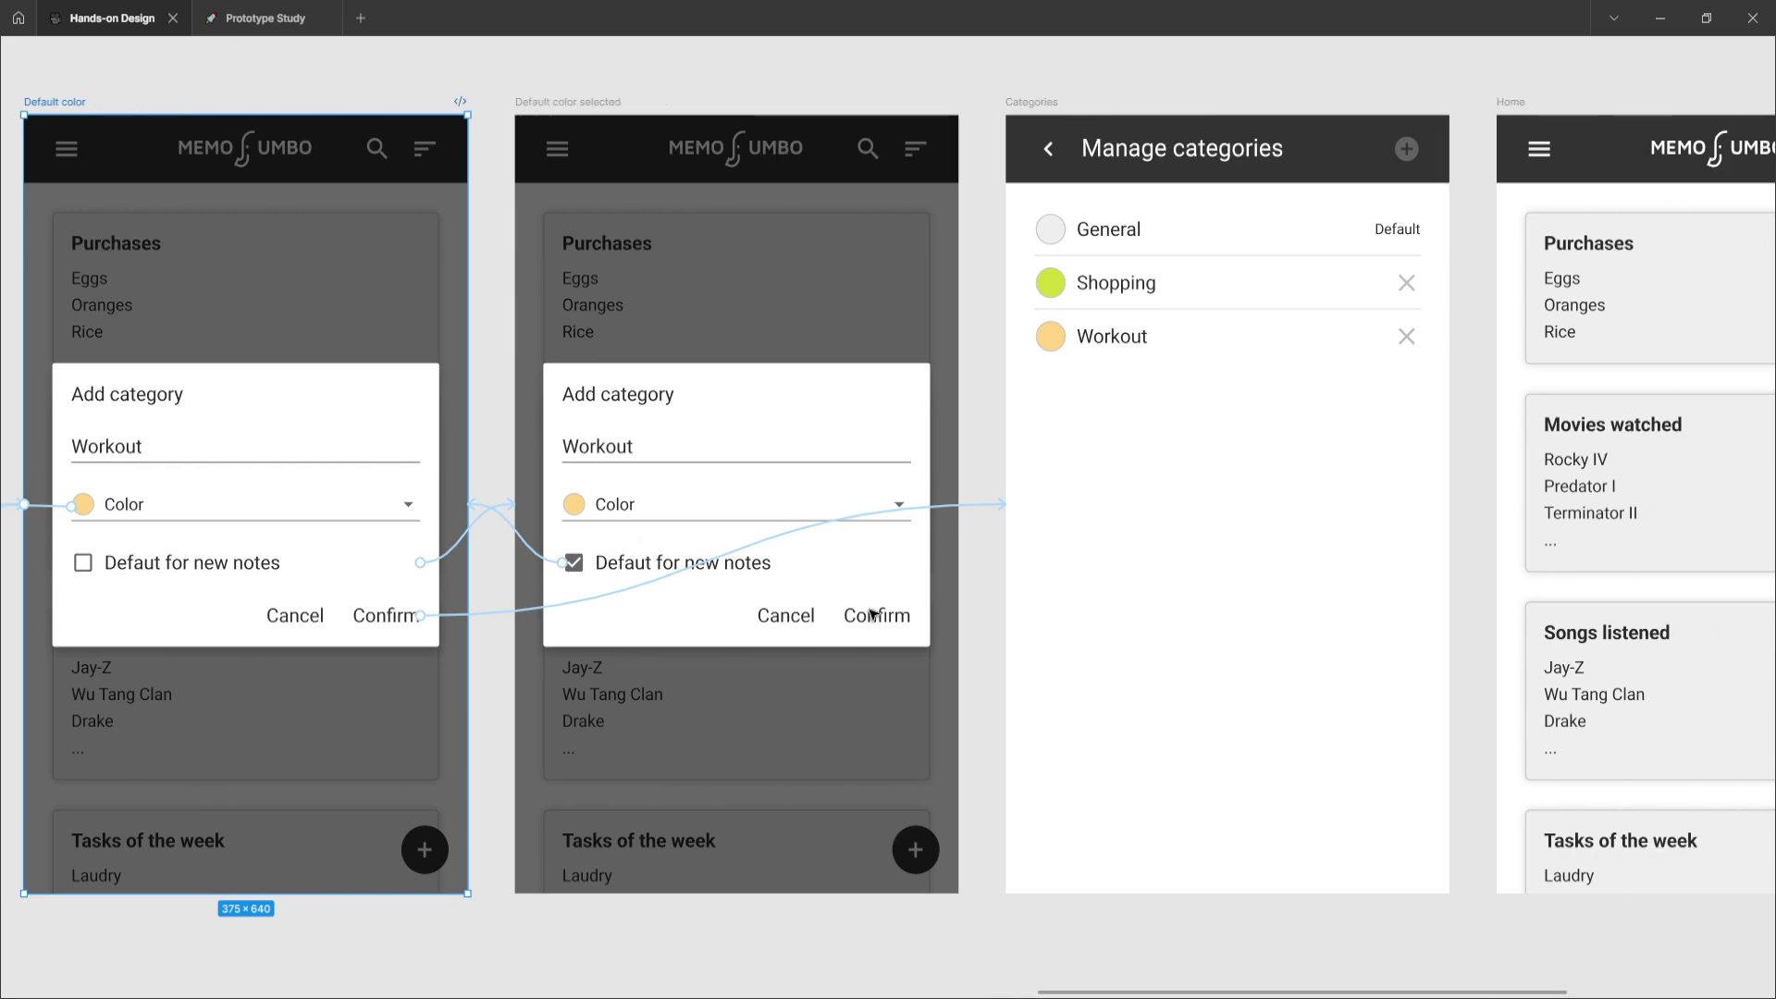
- Trace the Default color selected frame's connections and inspect the Categories frame's back-arrow interaction leading to Home
{"action": "left_click", "coordinate": [560, 102]}
{"action": "scroll", "coordinate": [929, 586], "scroll_direction": "right", "scroll_amount": 11}
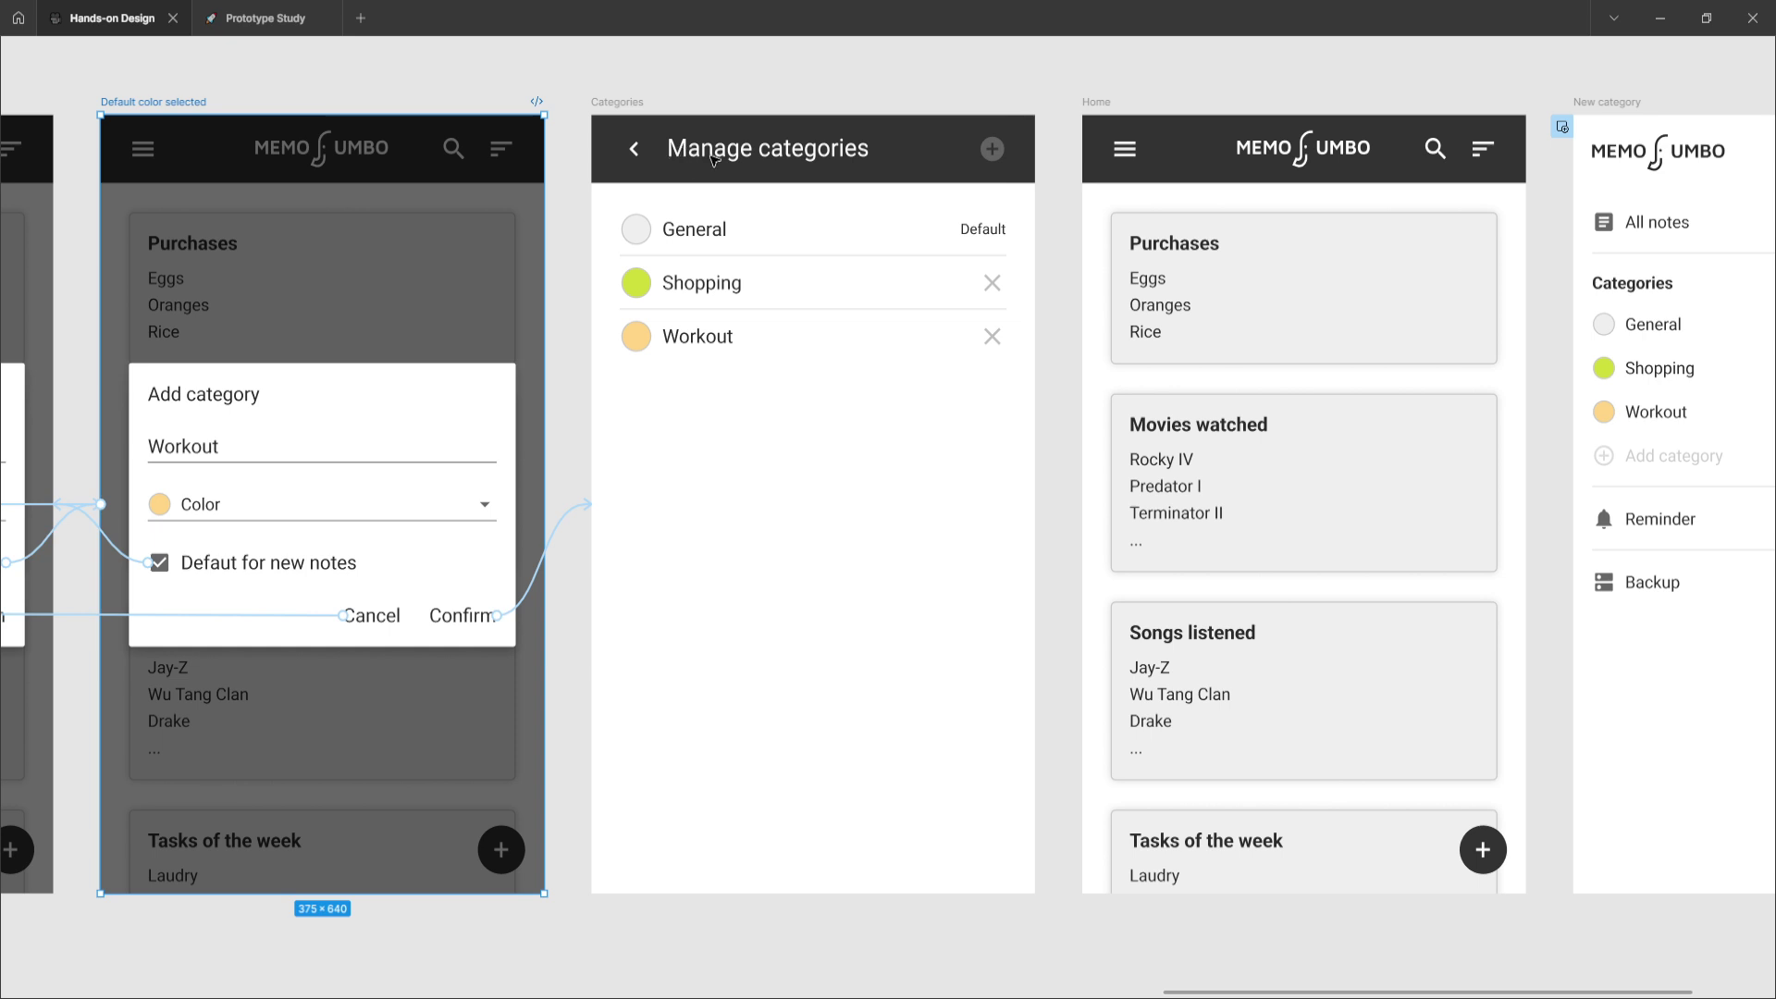
{"action": "left_click", "coordinate": [617, 101]}
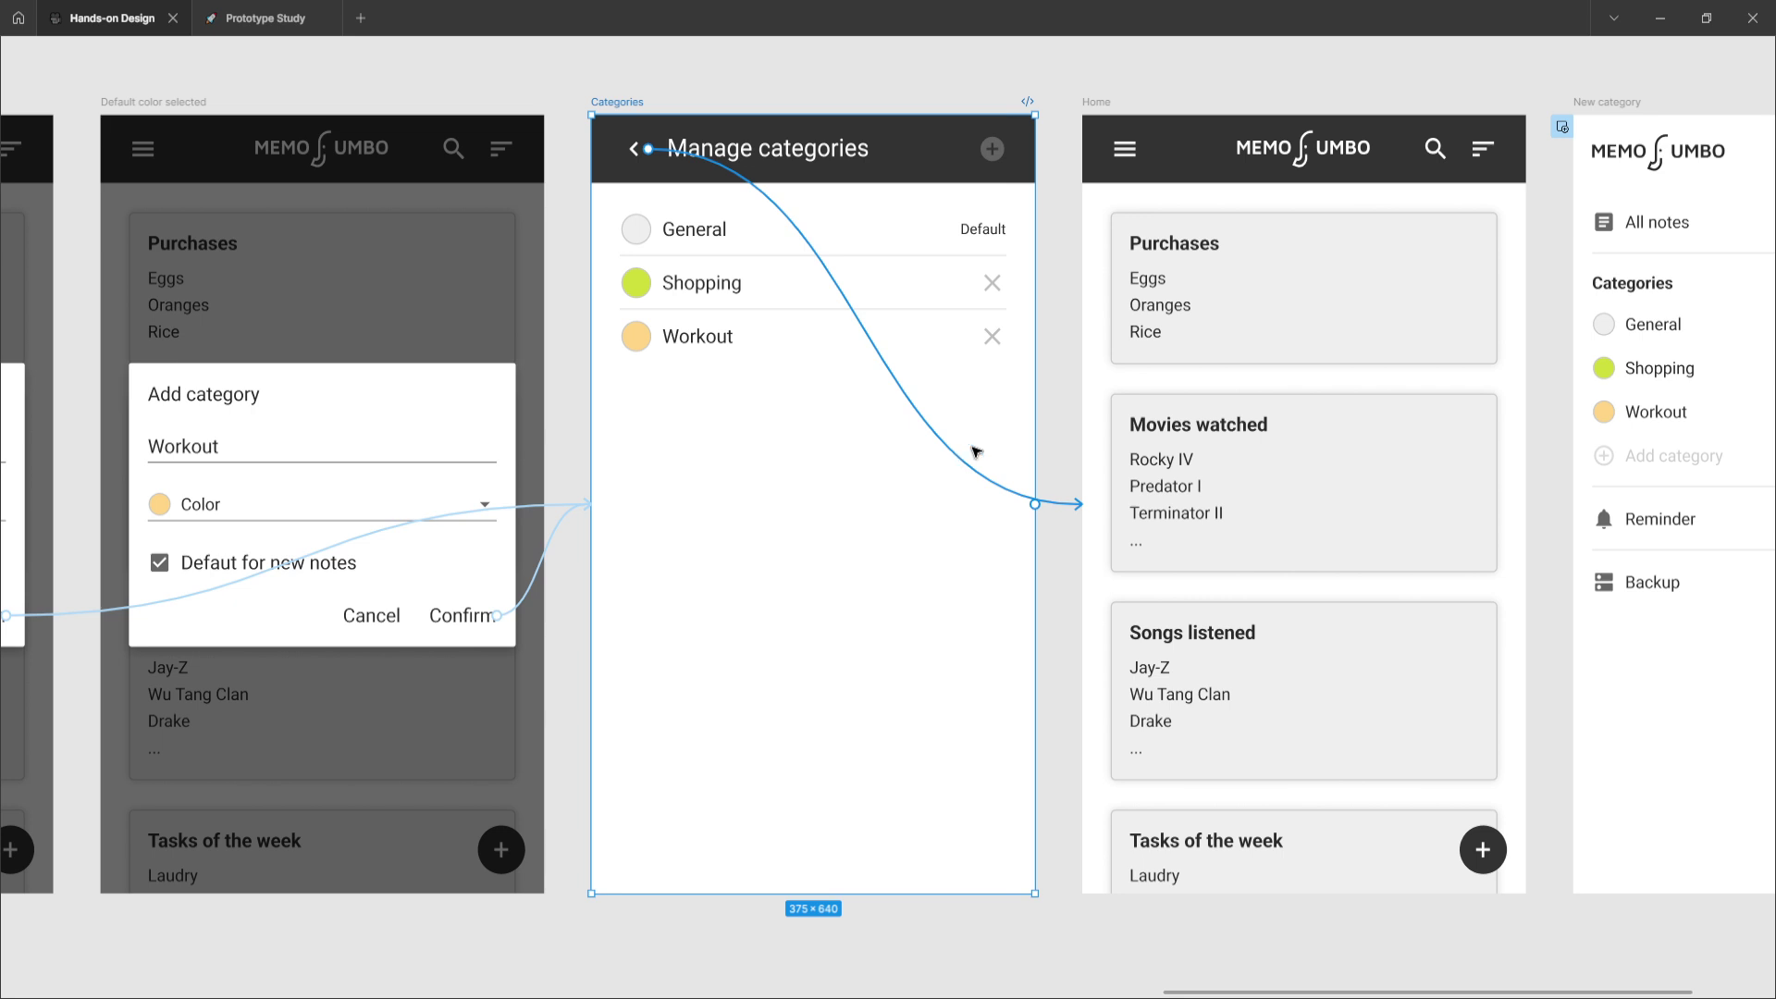
{"action": "left_click", "coordinate": [962, 465]}
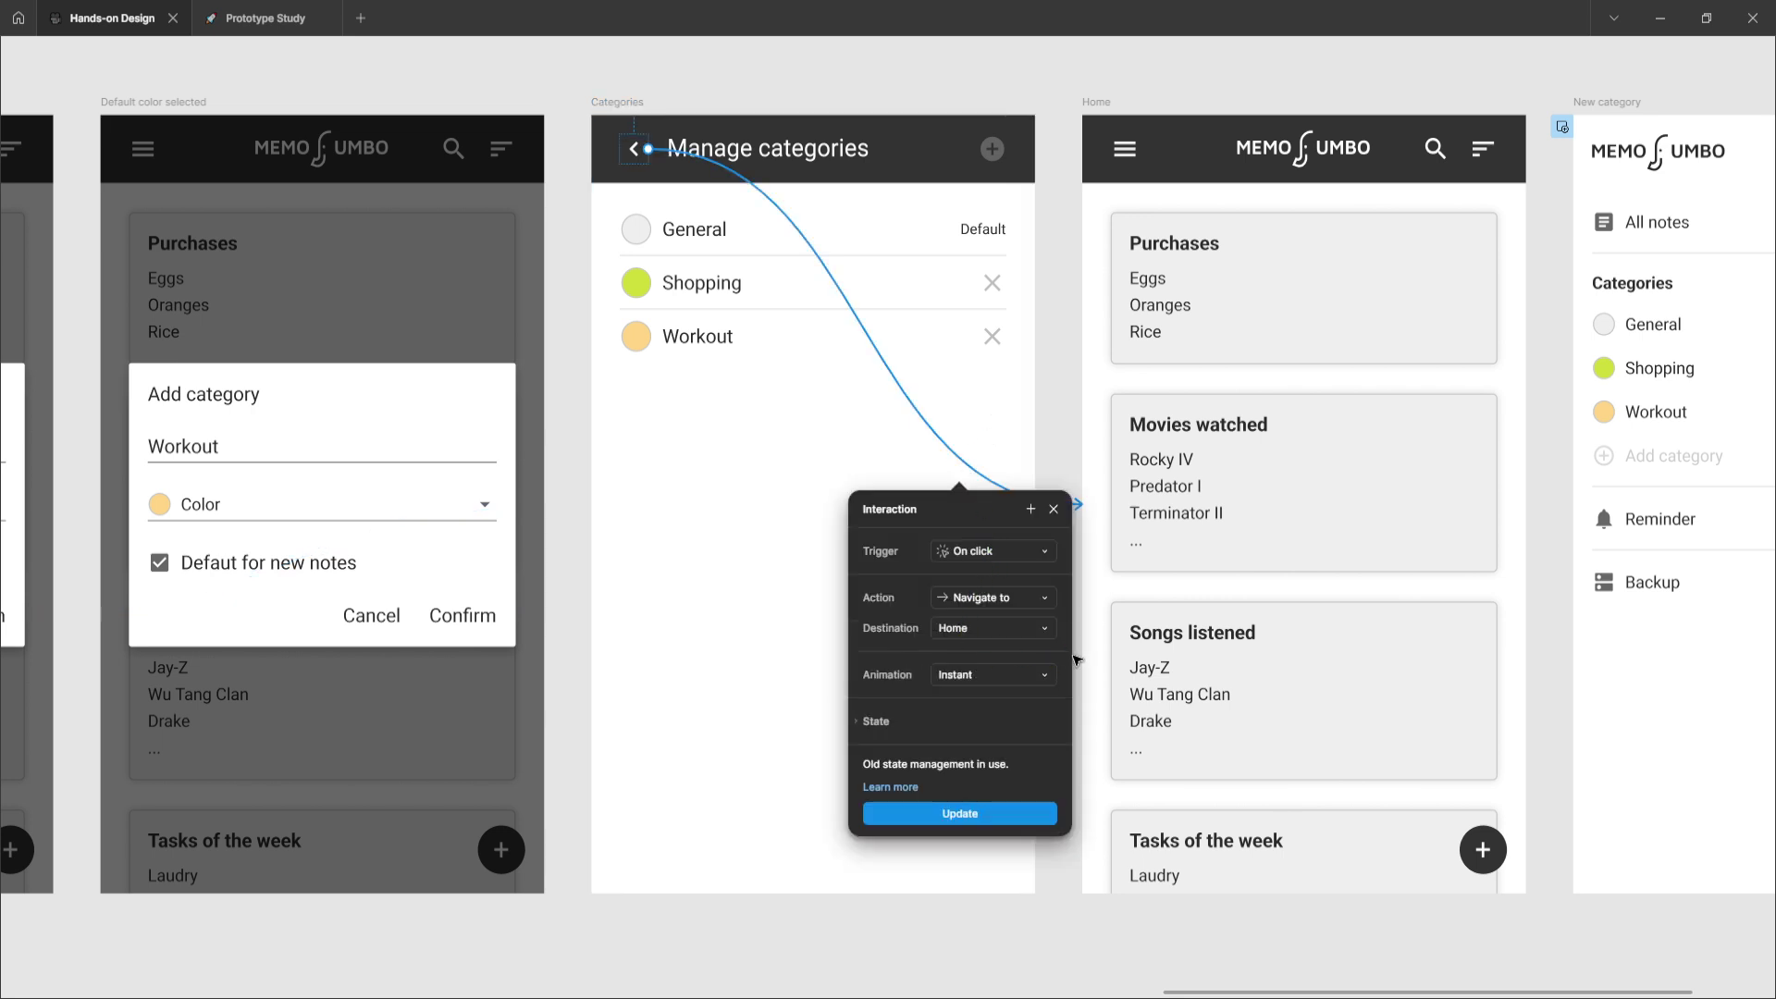
- Select the final Home frame and trace its menu icon's connection to the New category frame
{"action": "left_click", "coordinate": [1101, 101]}
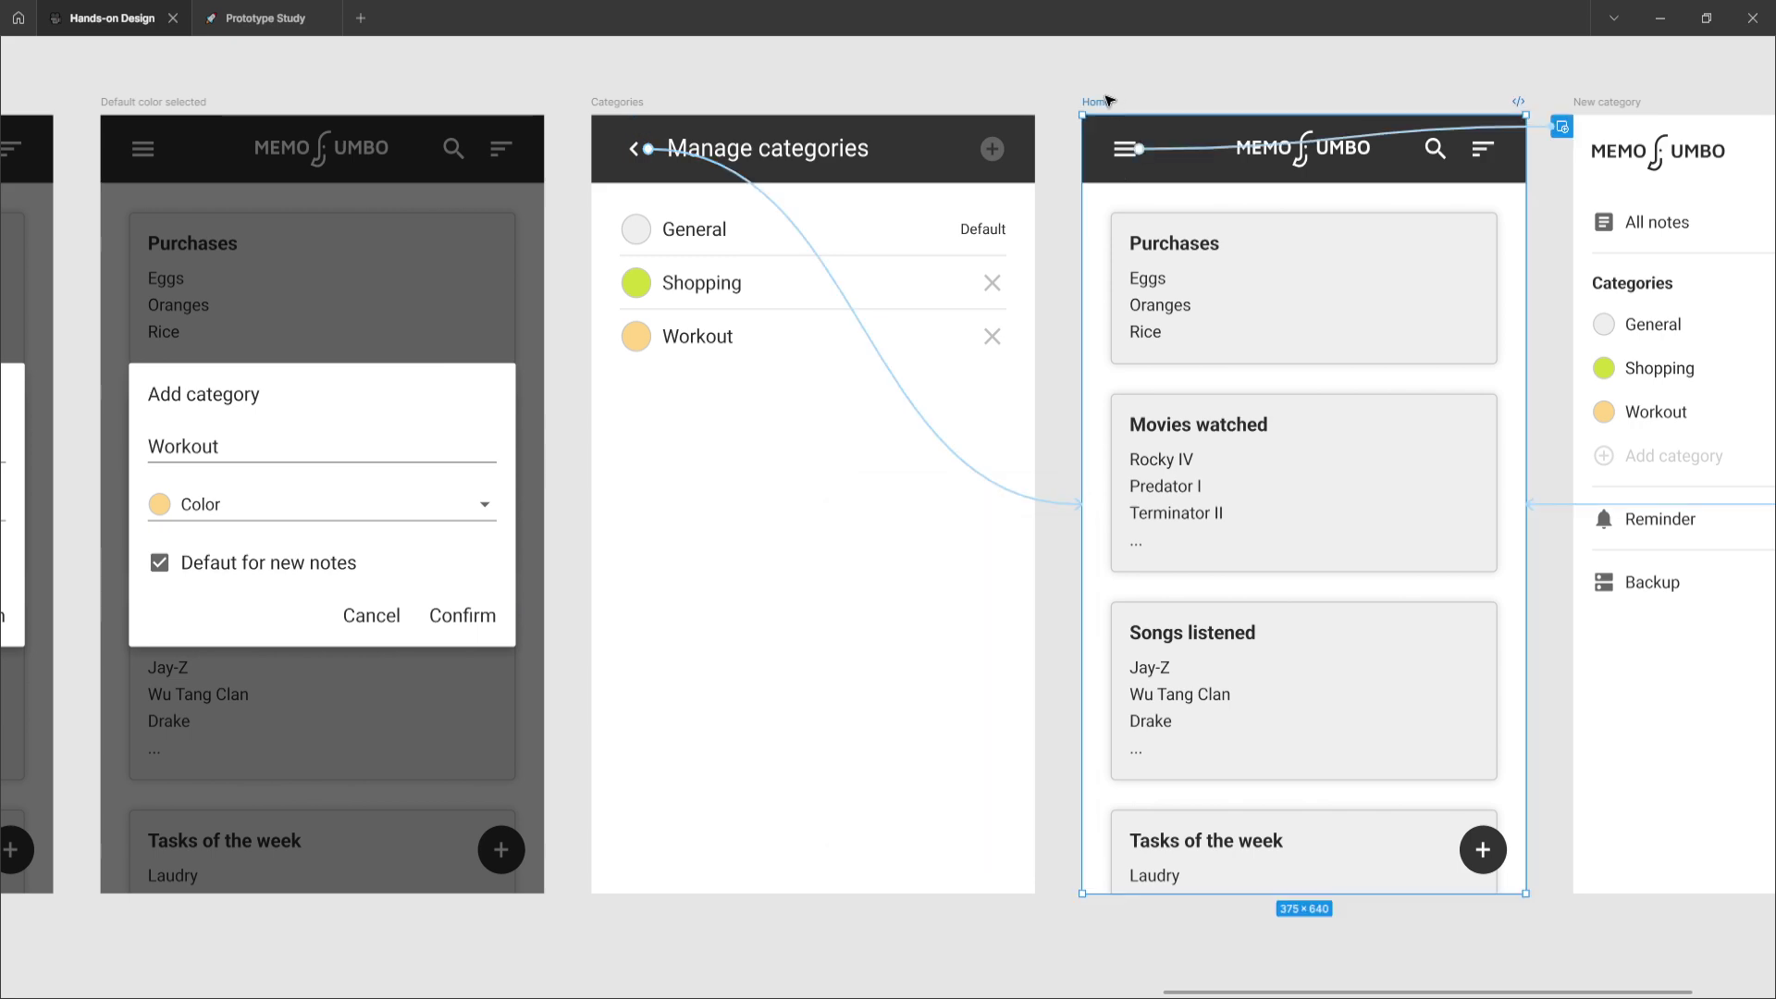
{"action": "scroll", "coordinate": [1014, 291], "scroll_direction": "right", "scroll_amount": 6}
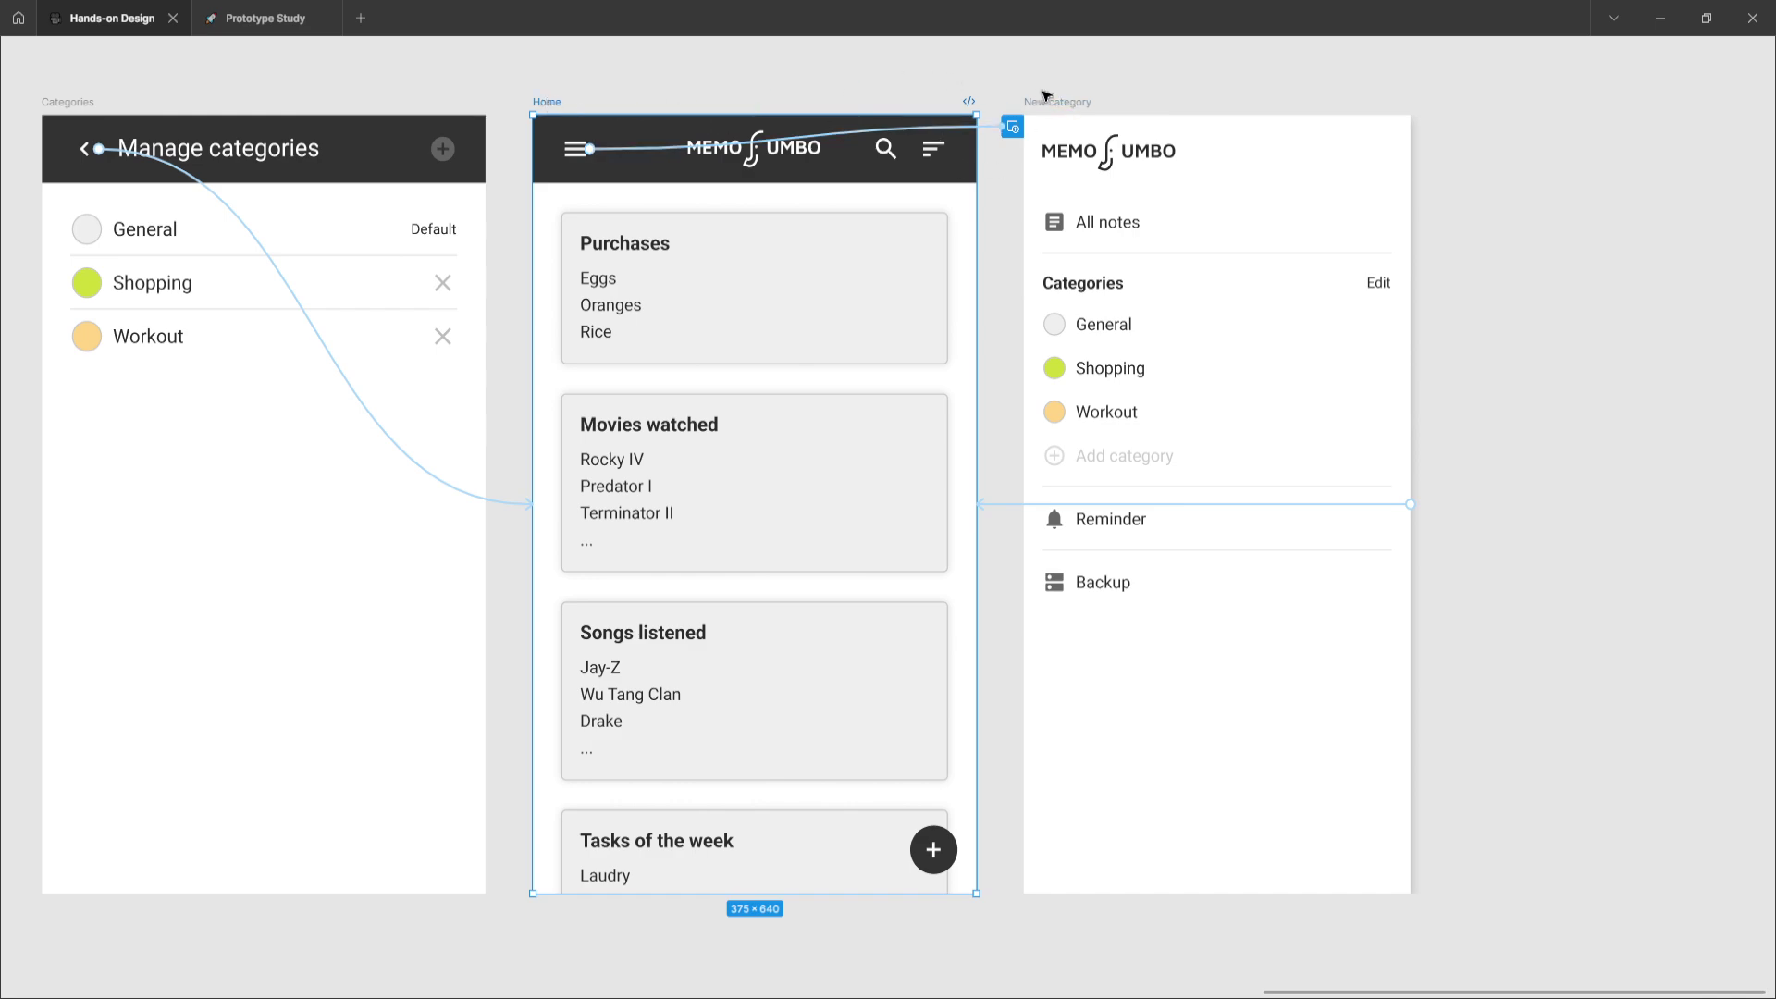
{"action": "left_click", "coordinate": [1071, 104]}
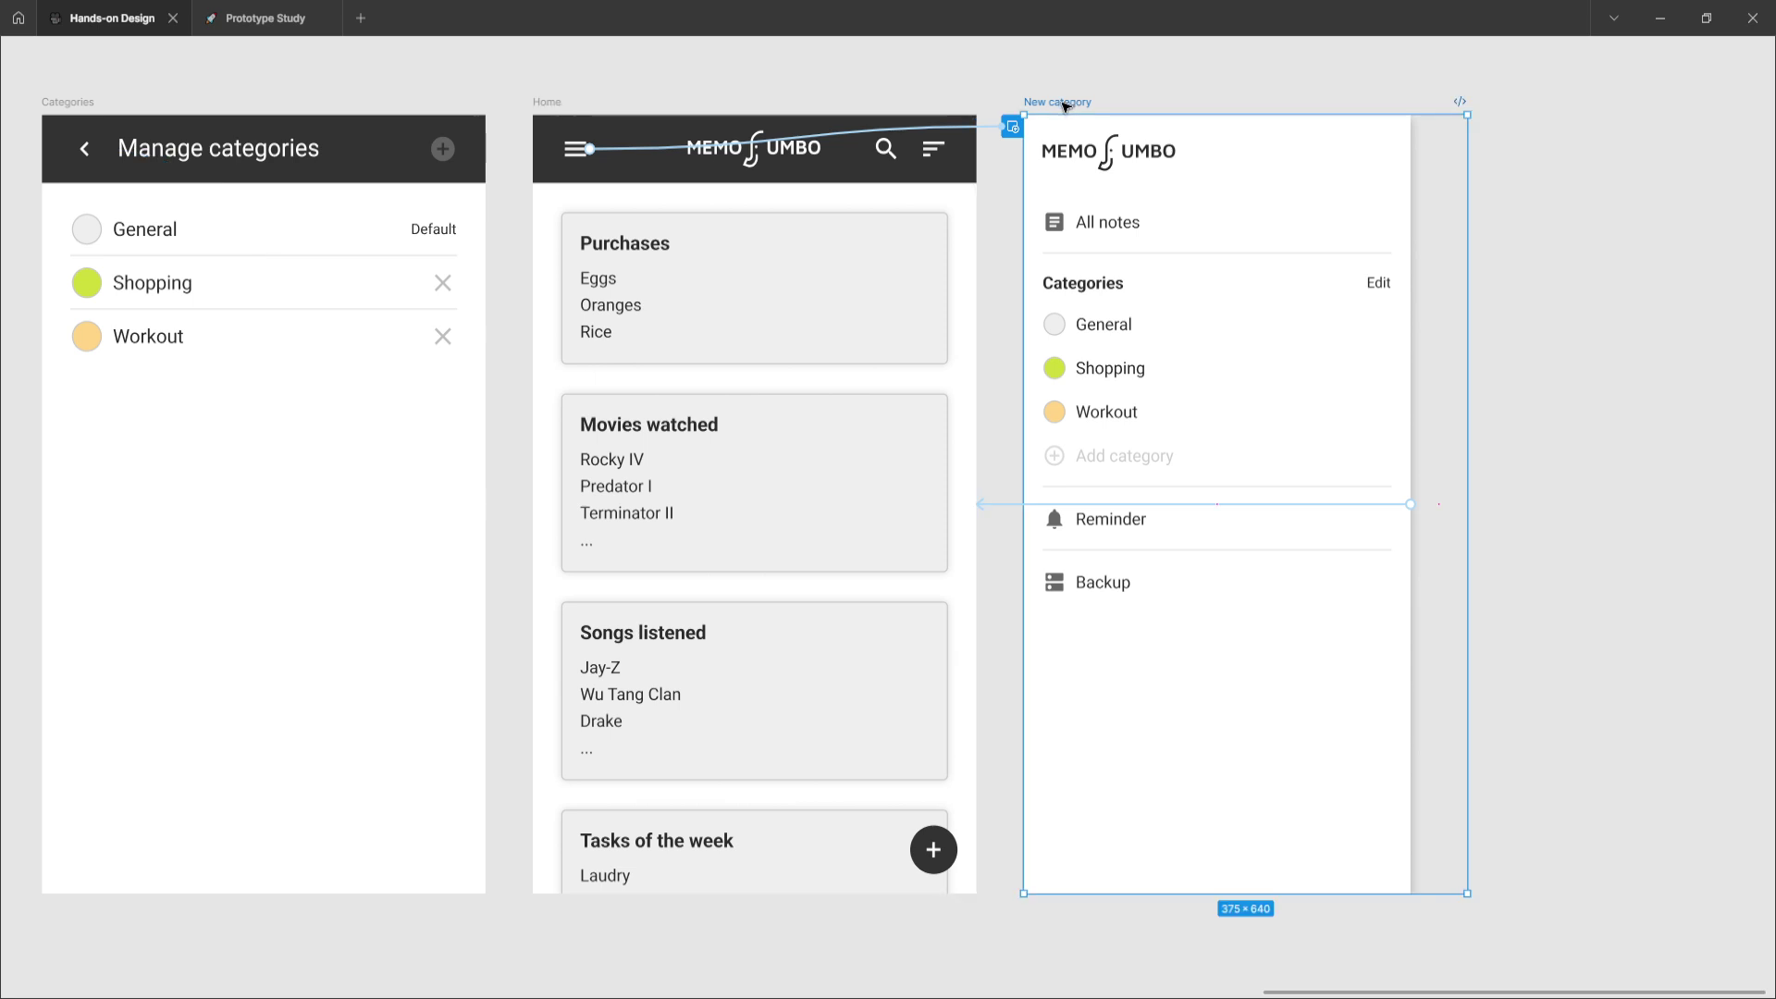
- Bring back the hidden interface and expand the New category frame's layers to examine Drawer and Rectangle 13
{"action": "key", "text": "ctrl+backslash"}
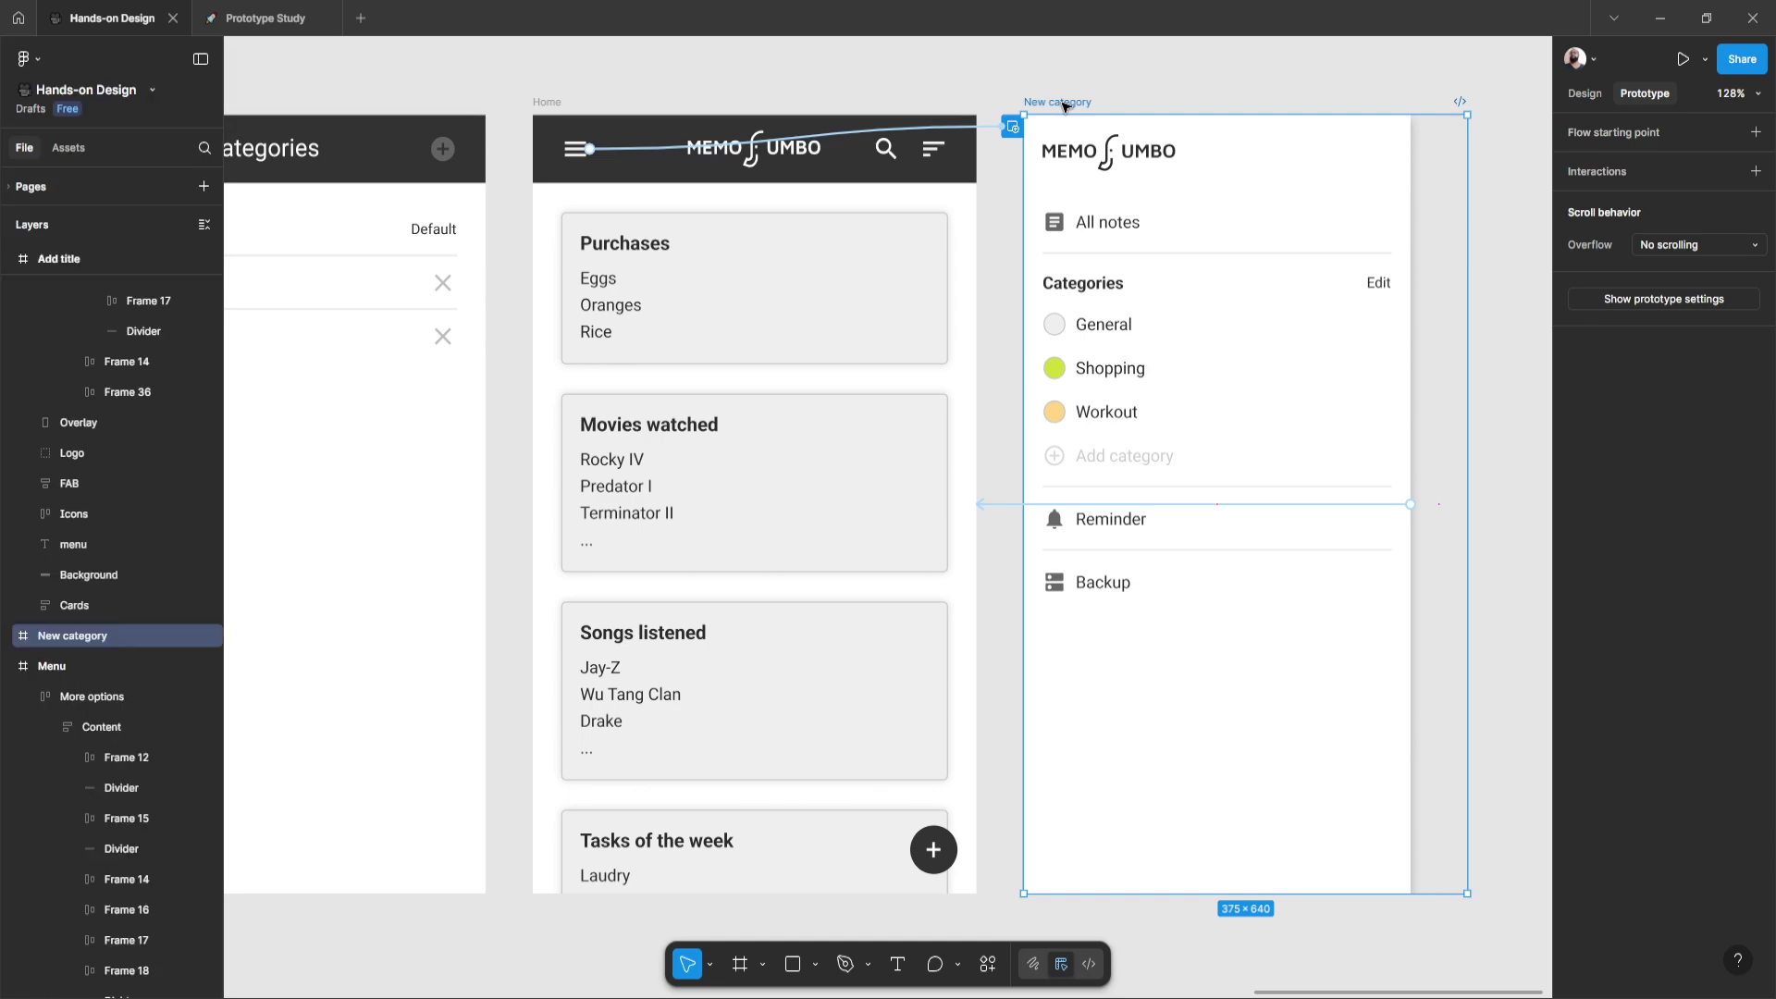
{"action": "left_click", "coordinate": [7, 636]}
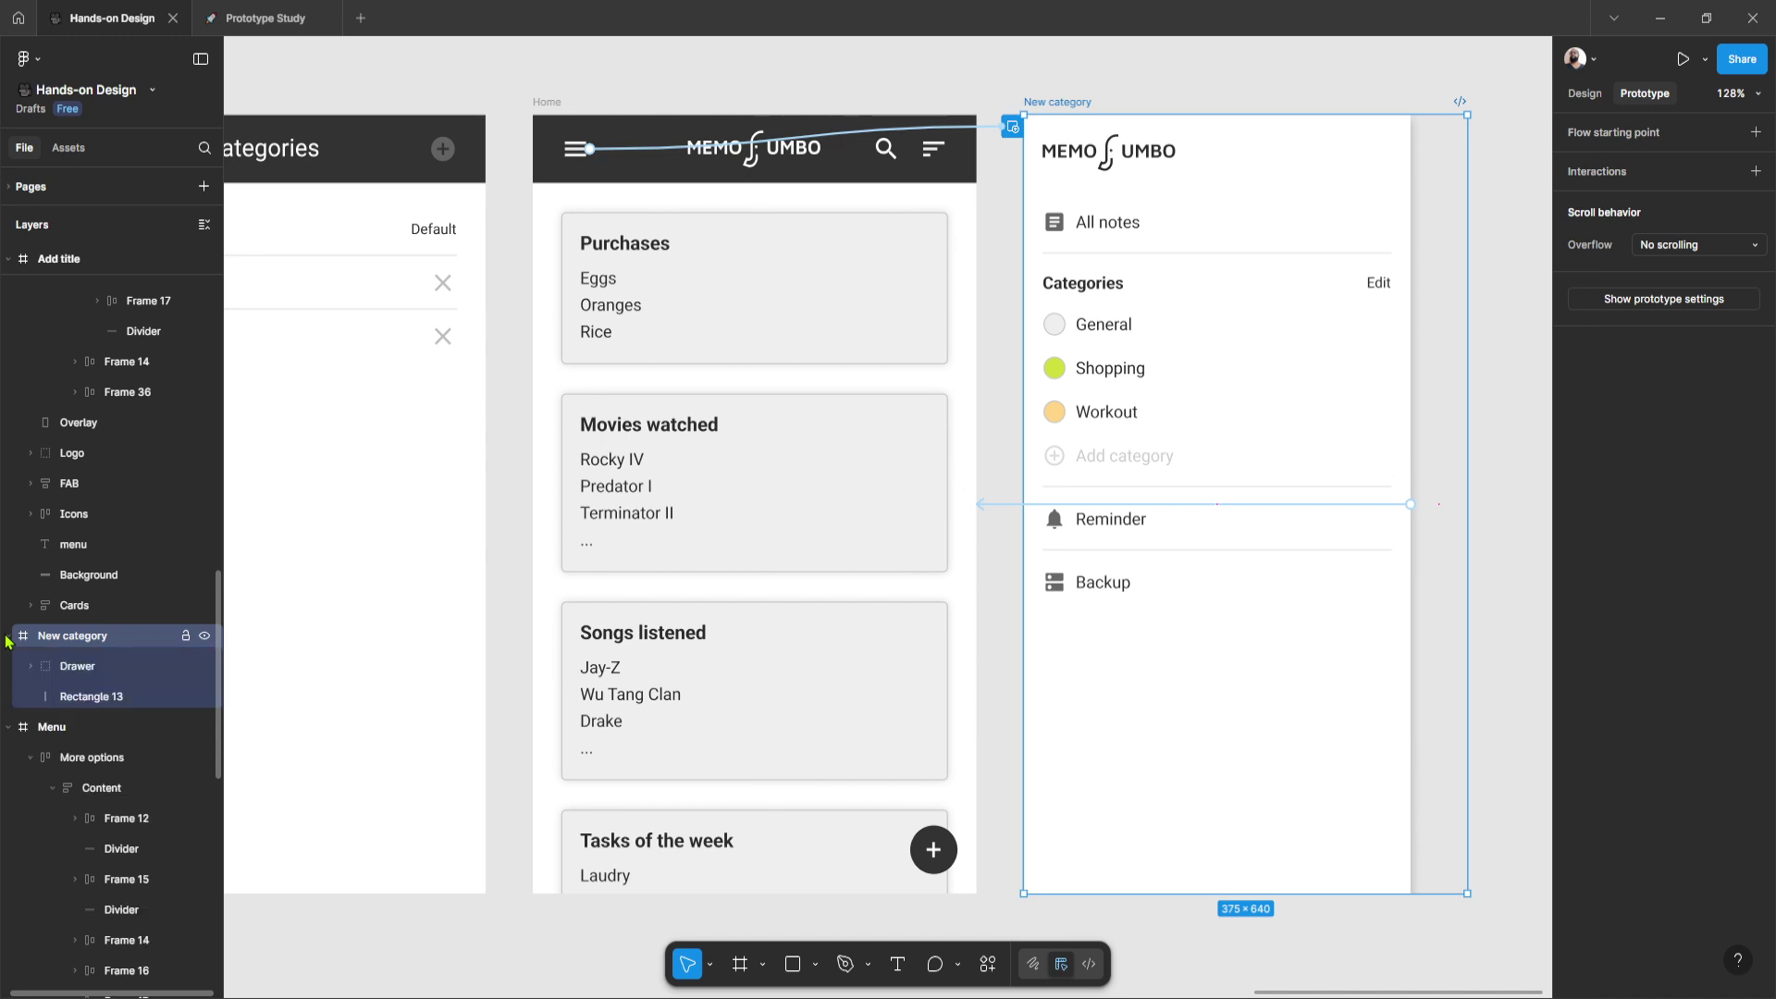
{"action": "left_click", "coordinate": [553, 102]}
{"action": "left_click", "coordinate": [1058, 102]}
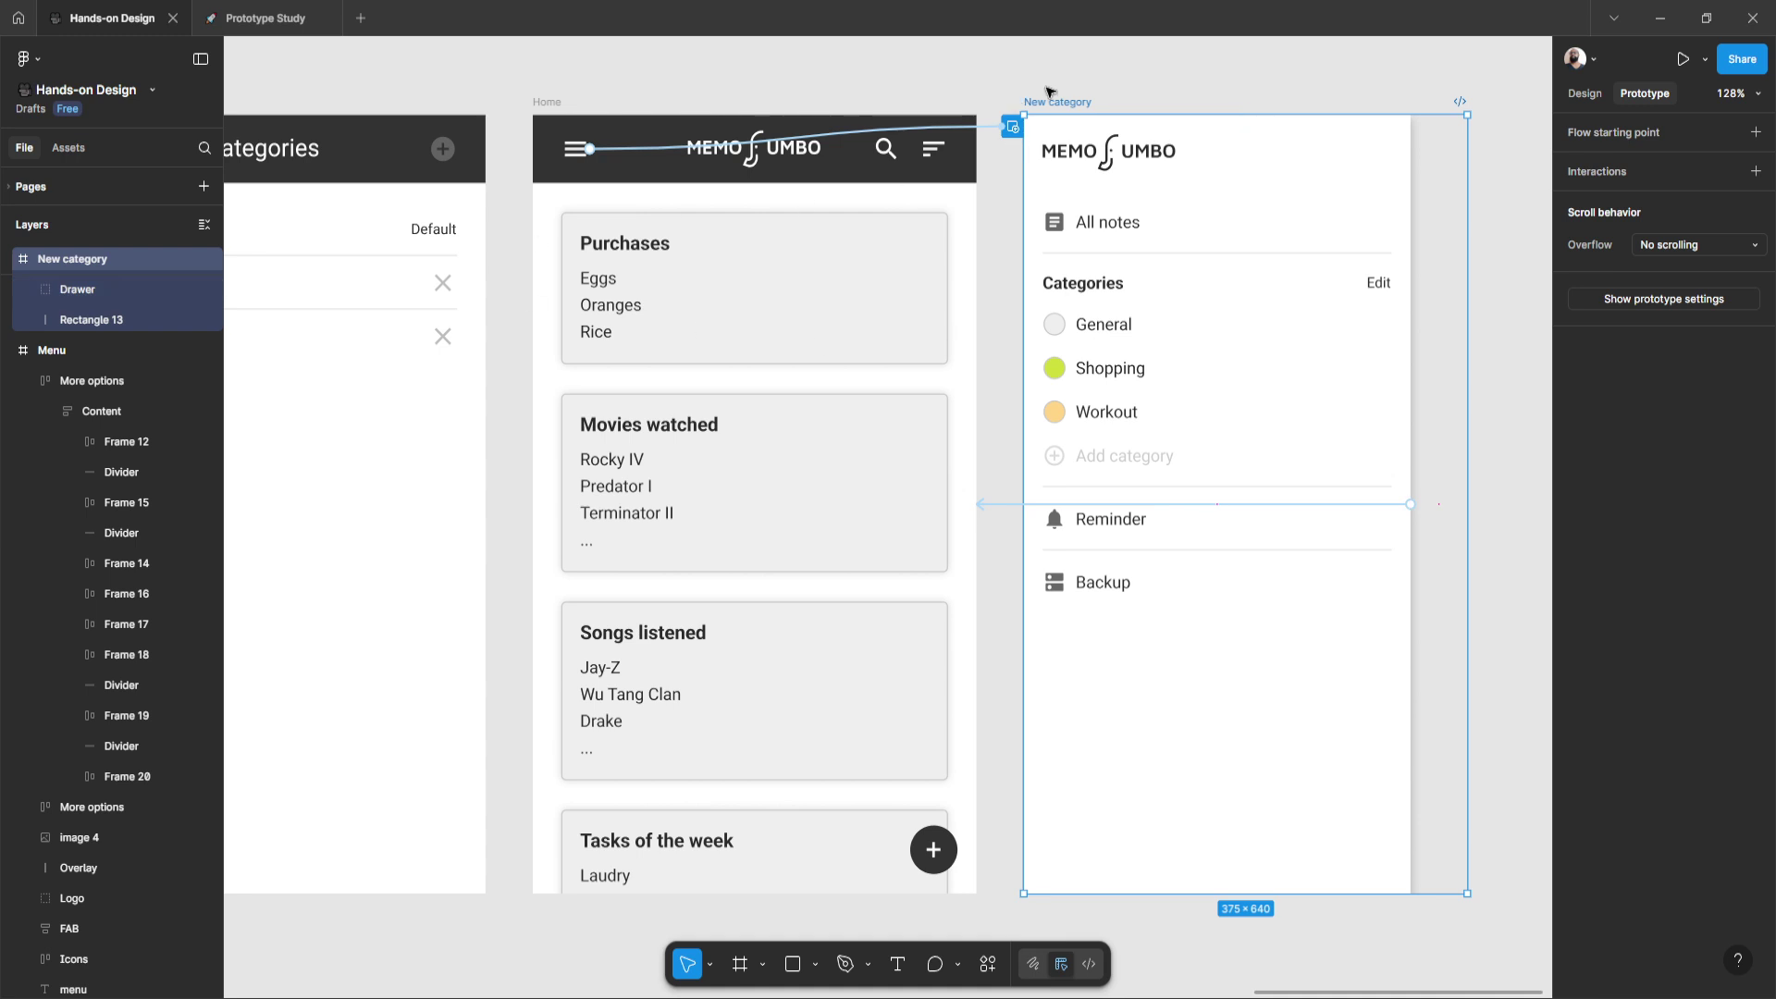
- Make the New category frame's FFFFFF fill visible to compare its background, and hide the fill again
{"action": "left_click", "coordinate": [1585, 94]}
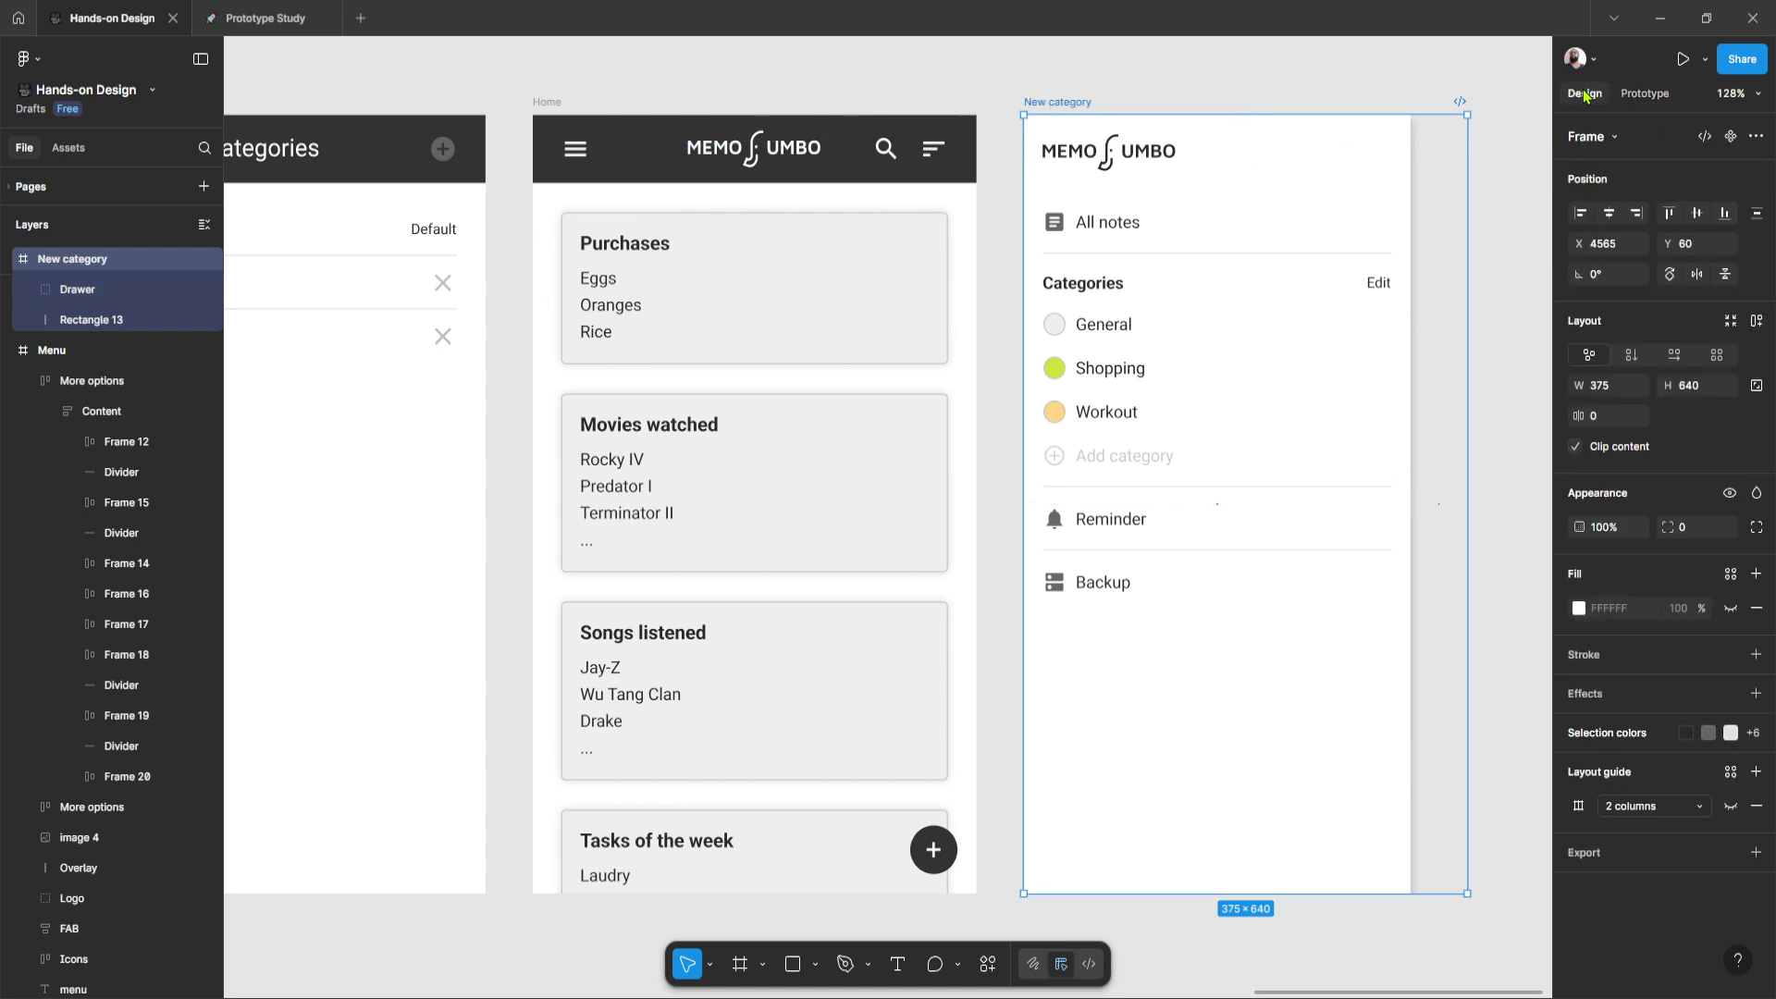
{"action": "left_click", "coordinate": [1732, 608]}
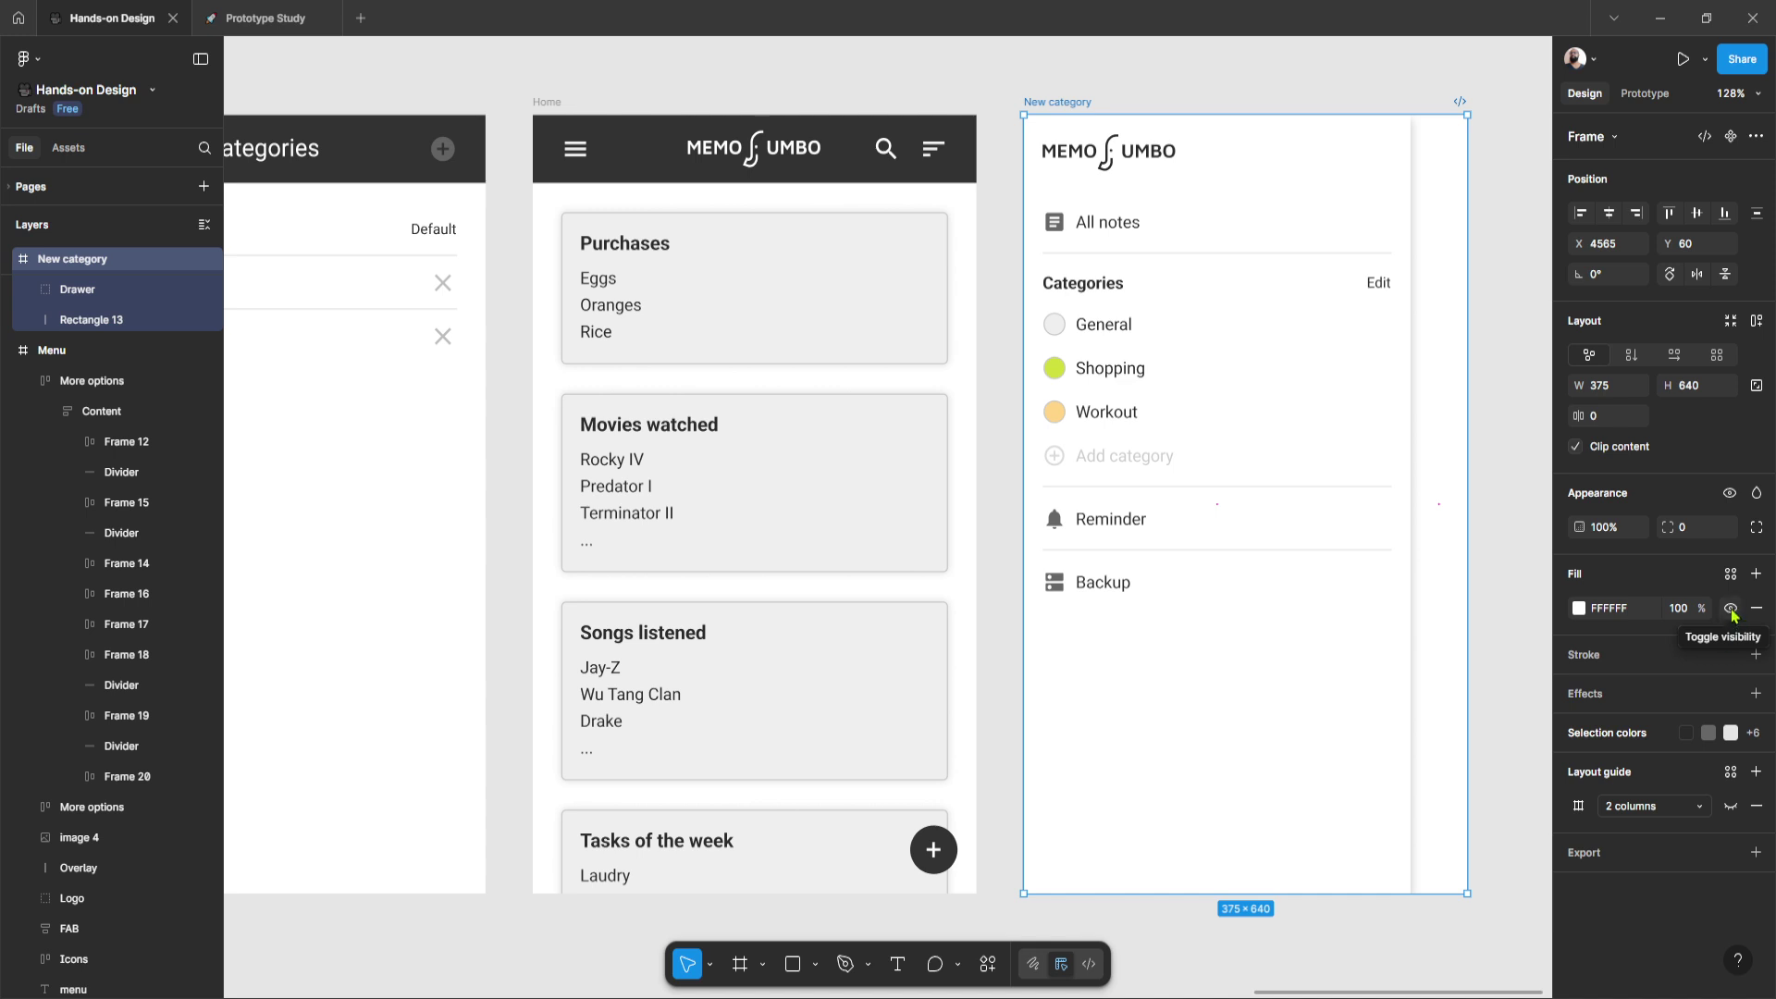
{"action": "left_click", "coordinate": [1731, 608]}
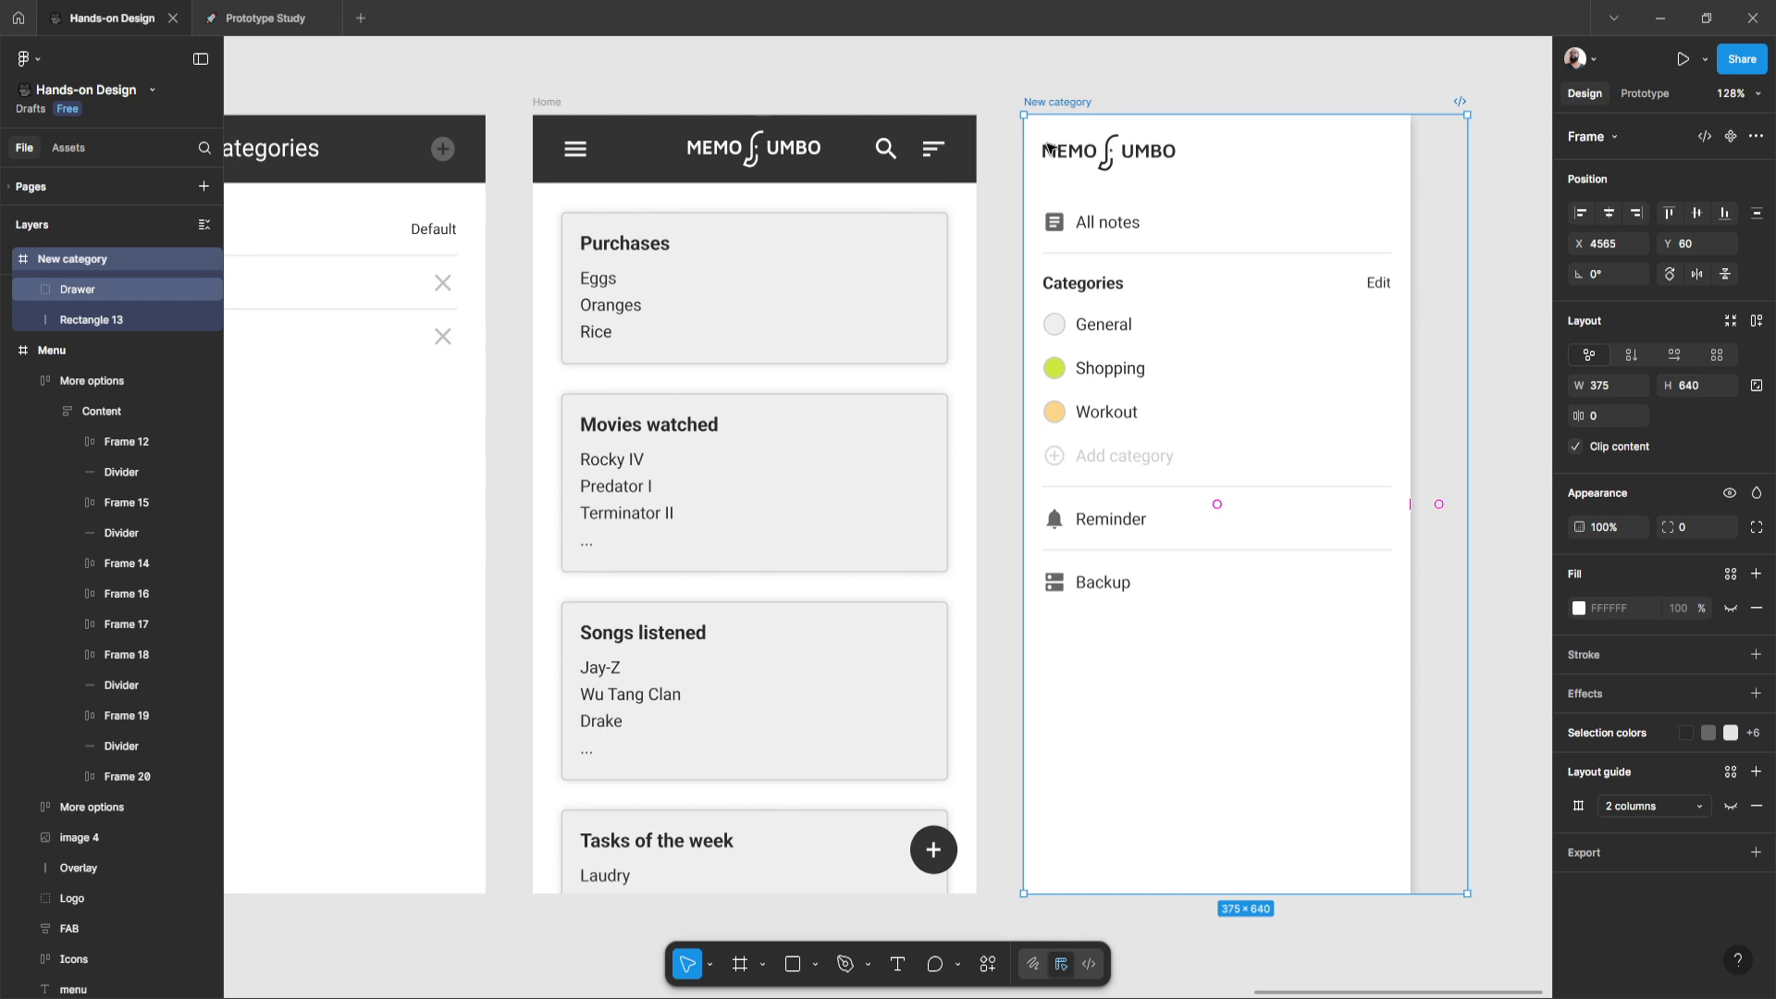
- Inspect the Home menu icon's Open overlay interaction for the New category frame, including its position, background and animation settings
{"action": "left_click", "coordinate": [1646, 96]}
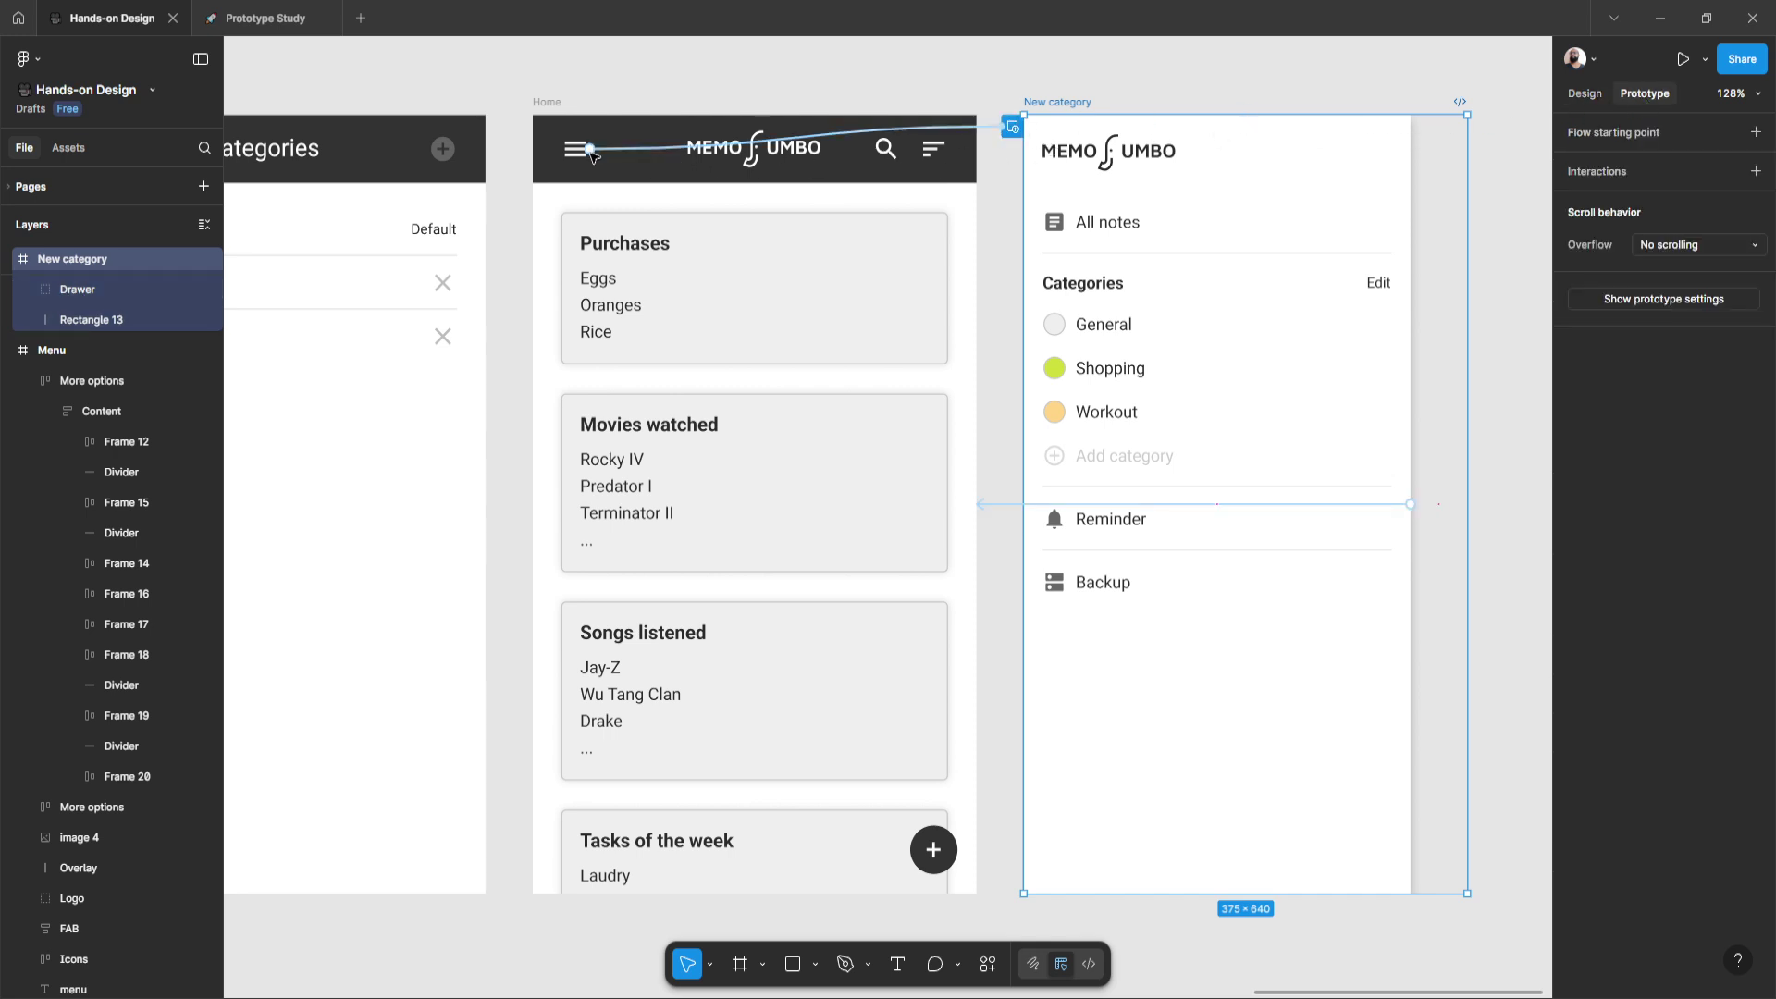
{"action": "left_click", "coordinate": [627, 150]}
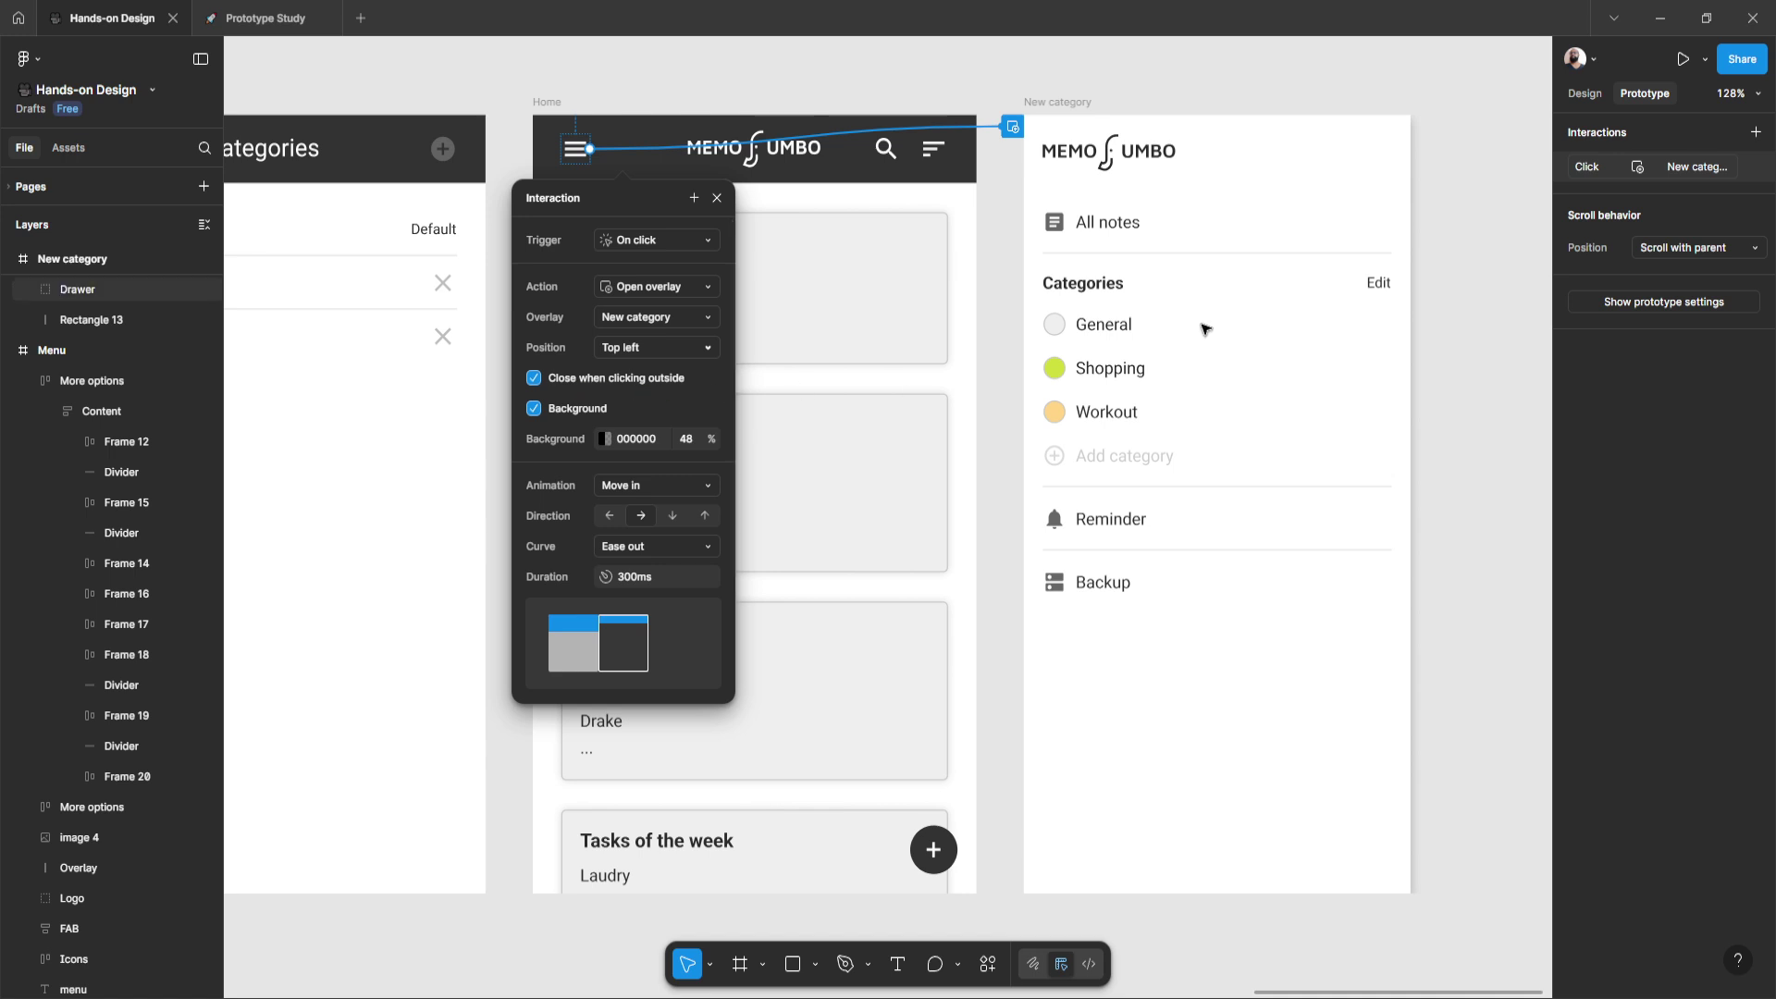
{"action": "left_click", "coordinate": [1055, 103]}
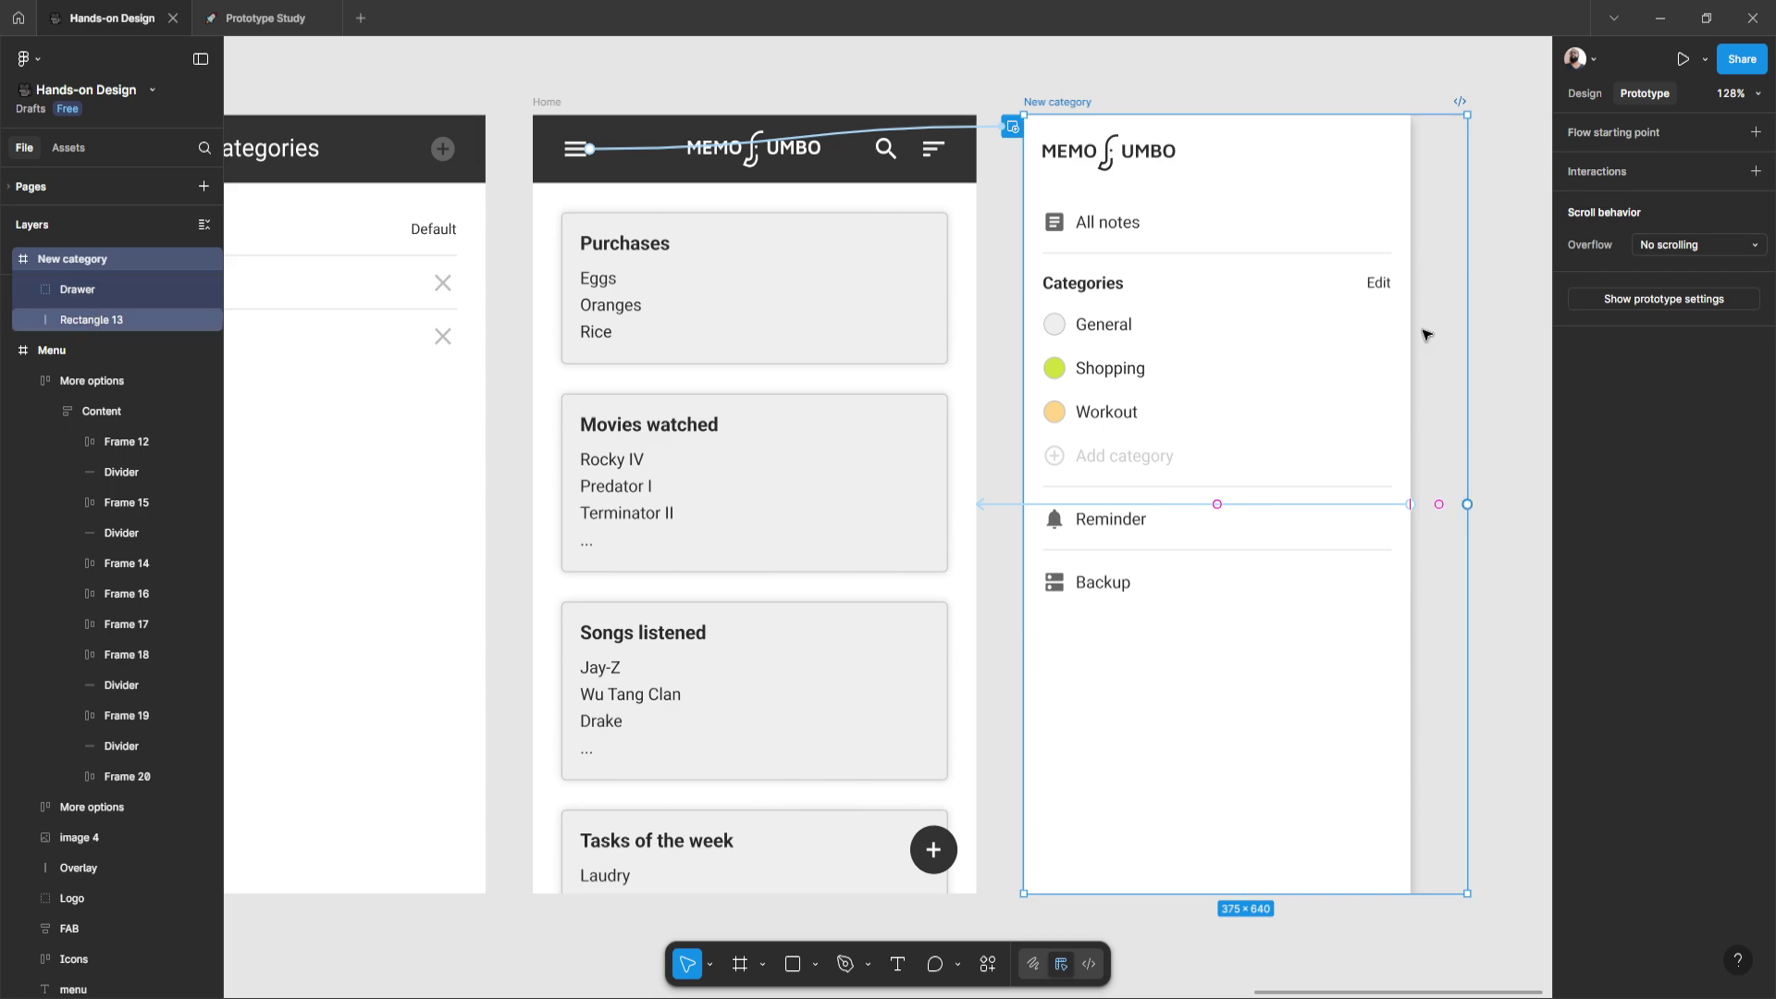
{"action": "left_click", "coordinate": [645, 156]}
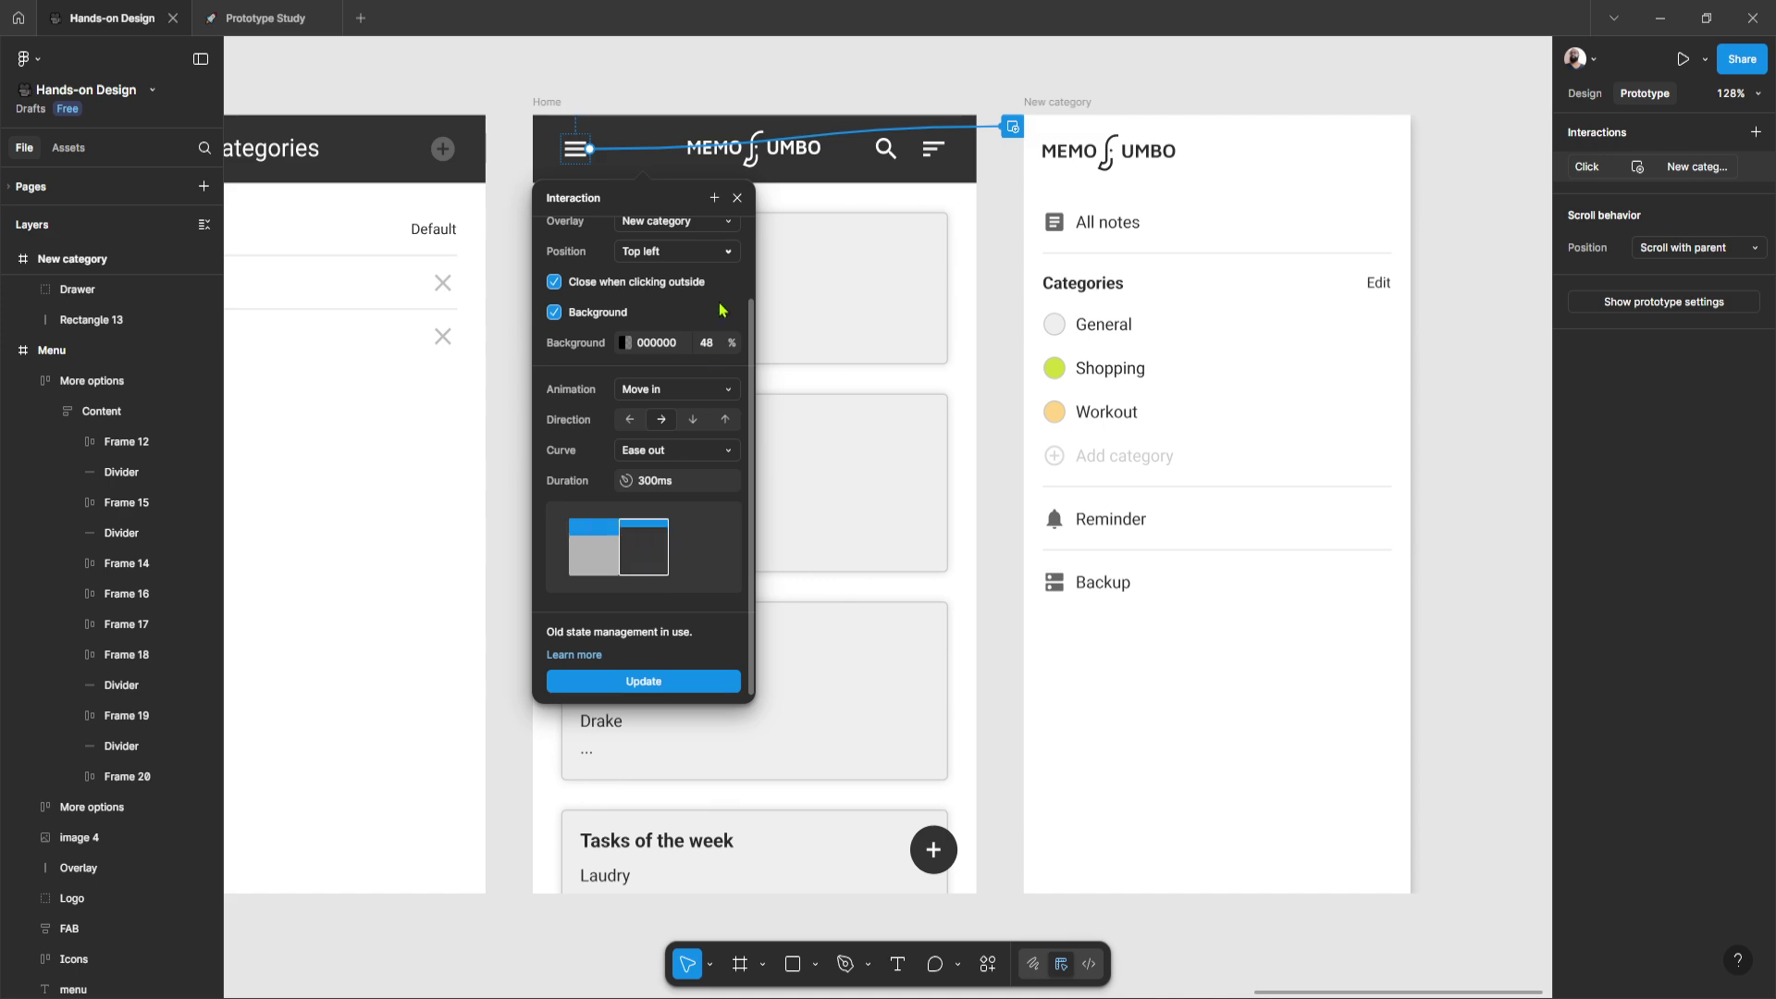
{"action": "left_click", "coordinate": [1061, 103]}
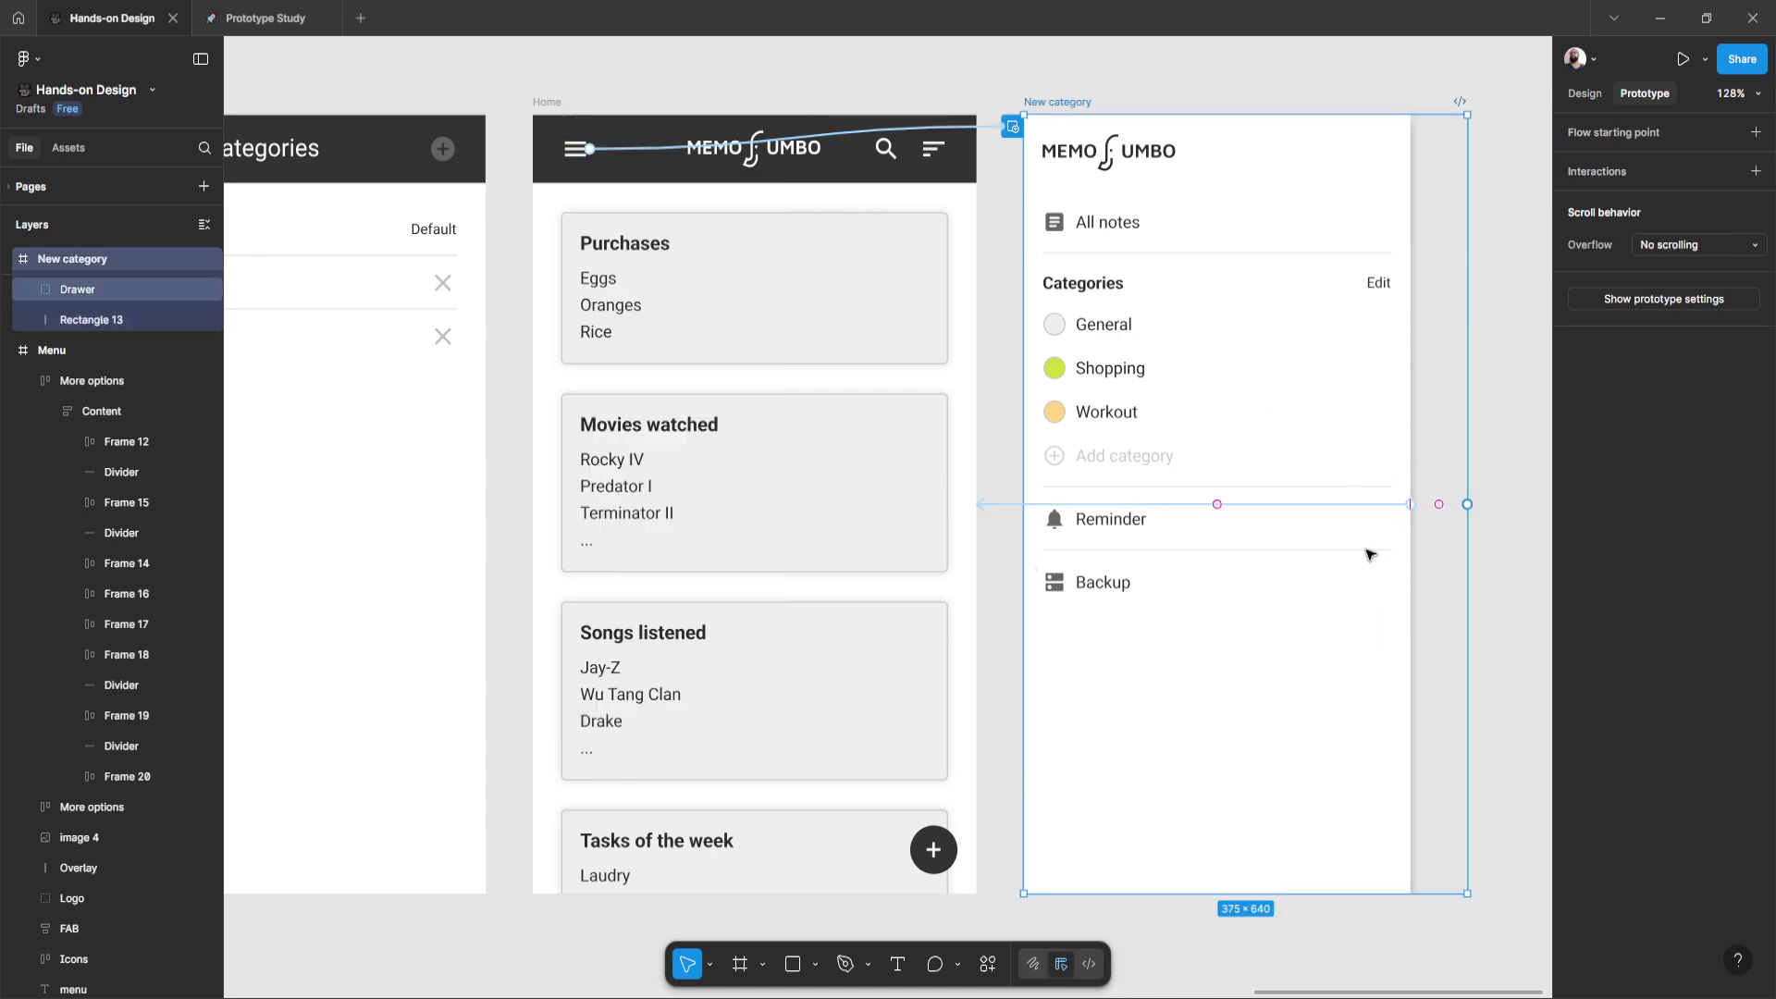
- Inspect the interaction from Rectangle 13 in the New category frame to Home, including its Push animation direction
{"action": "left_click", "coordinate": [1525, 546]}
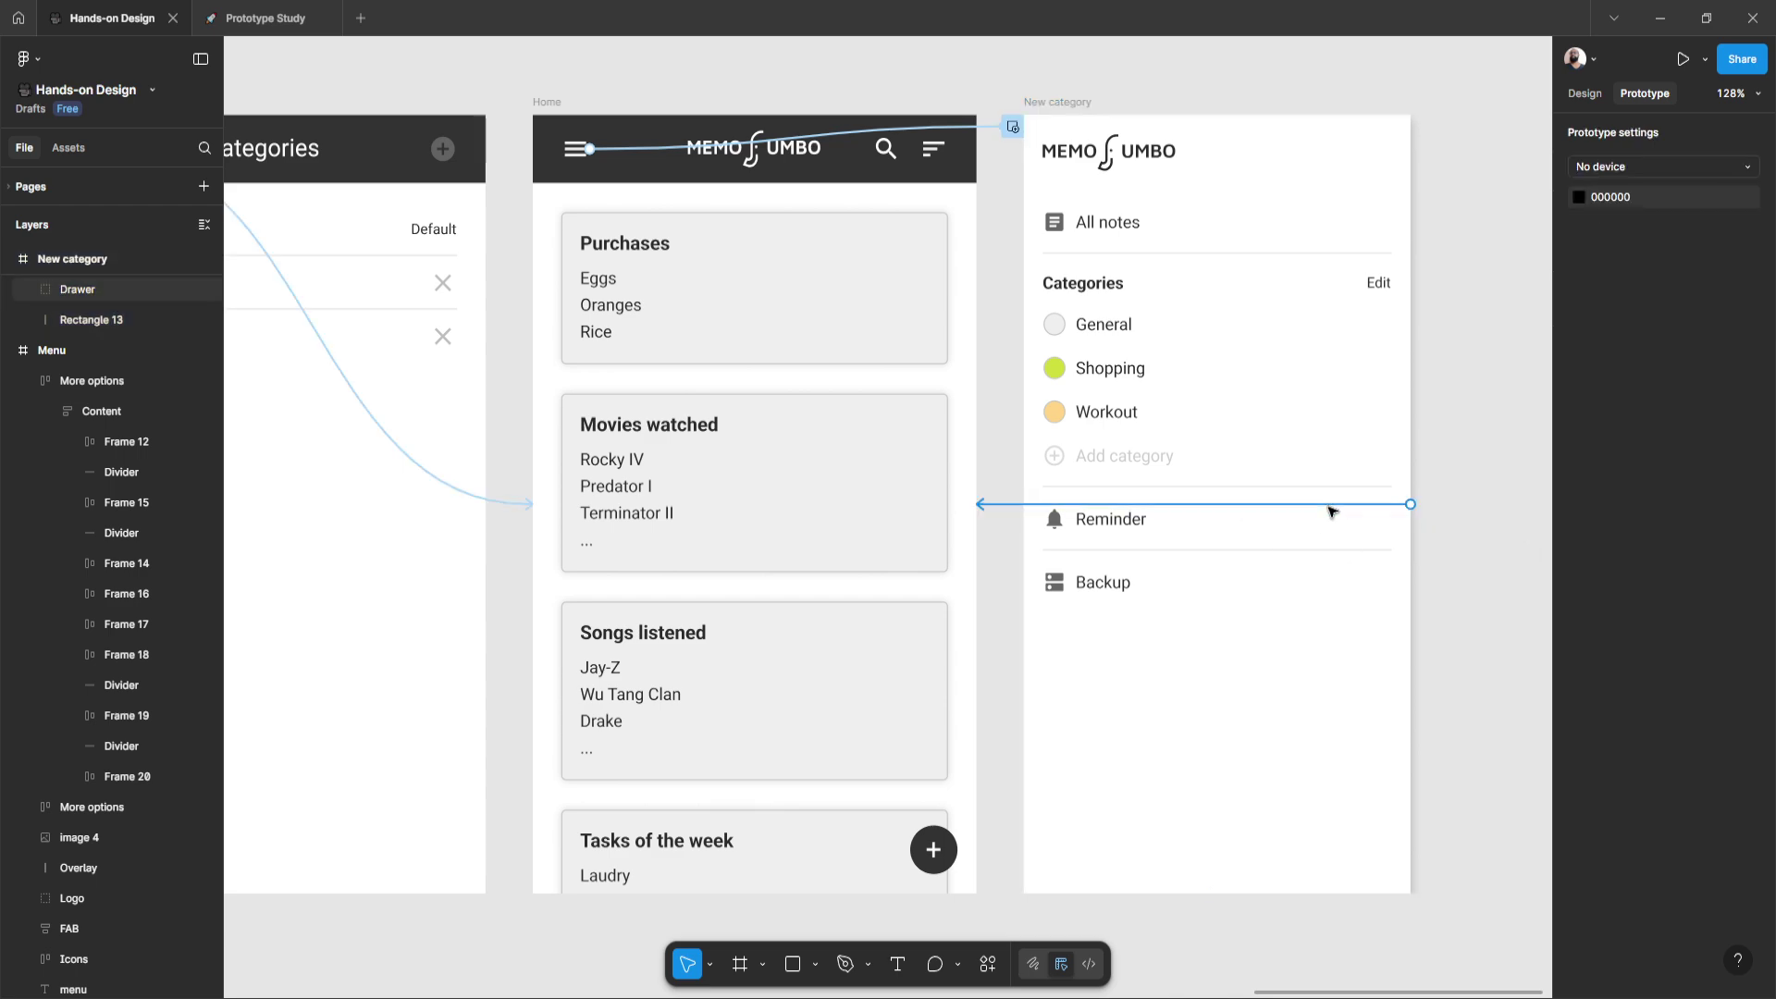
{"action": "left_click", "coordinate": [1307, 578]}
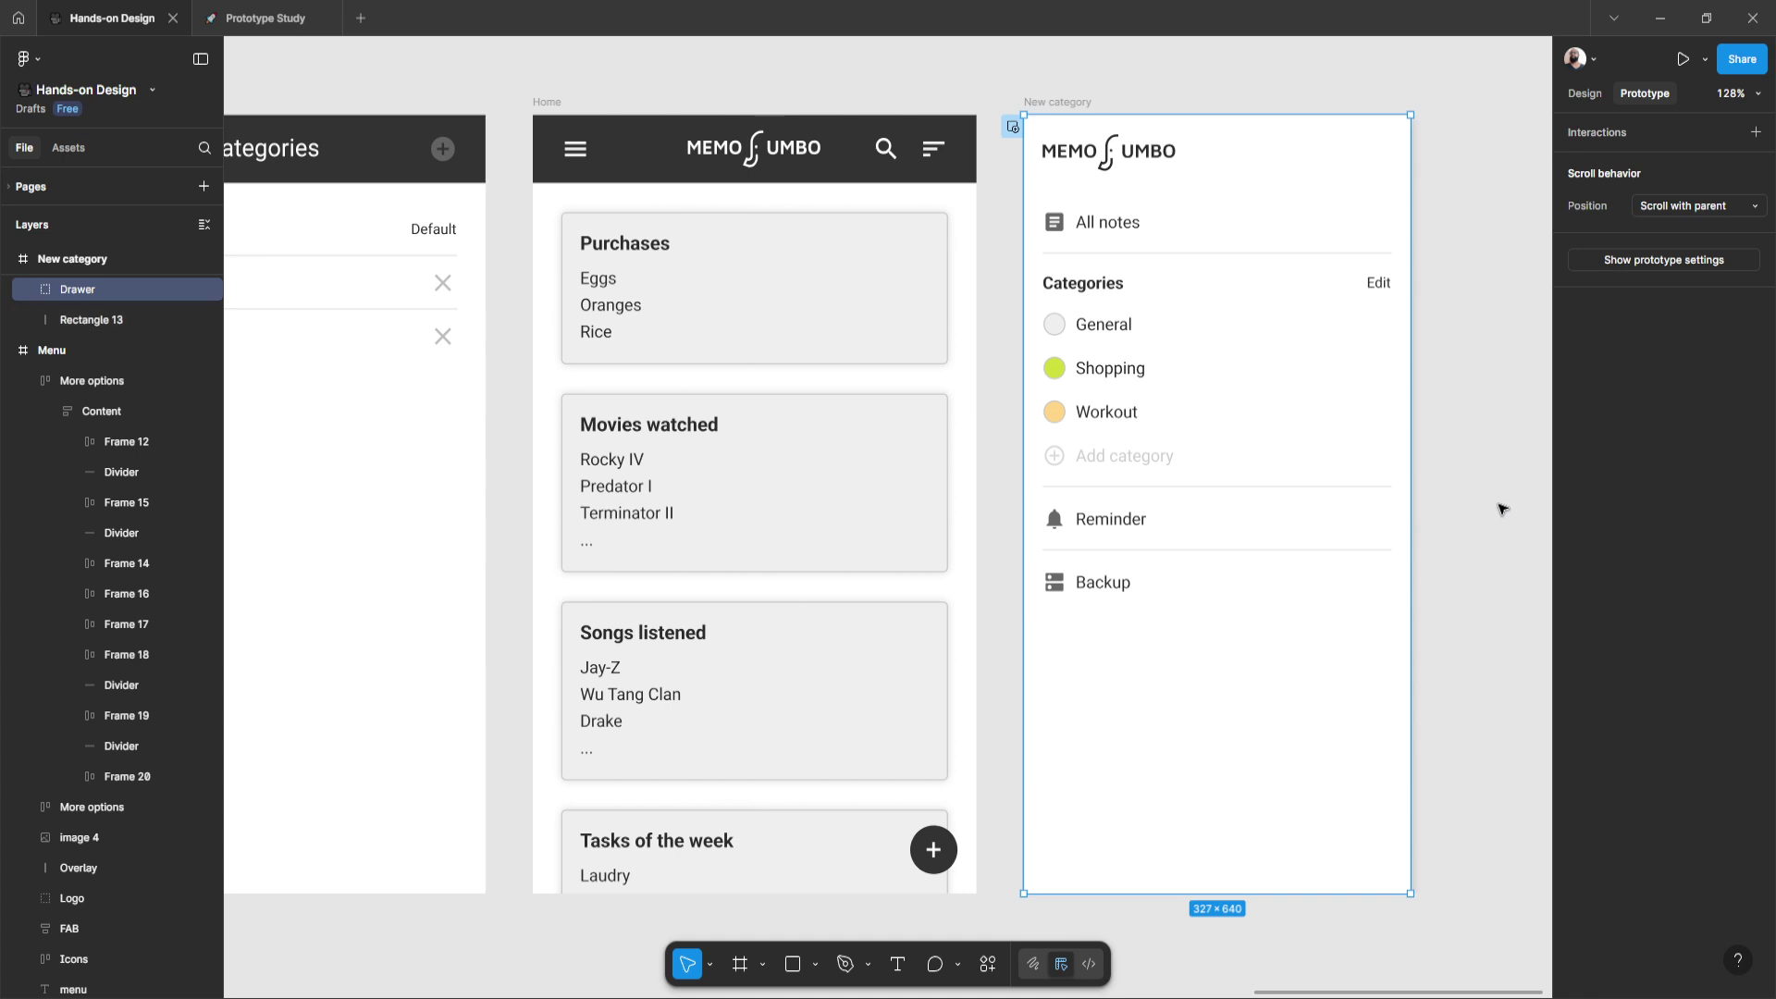
{"action": "left_click_drag", "start_coordinate": [1410, 504], "coordinate": [997, 507]}
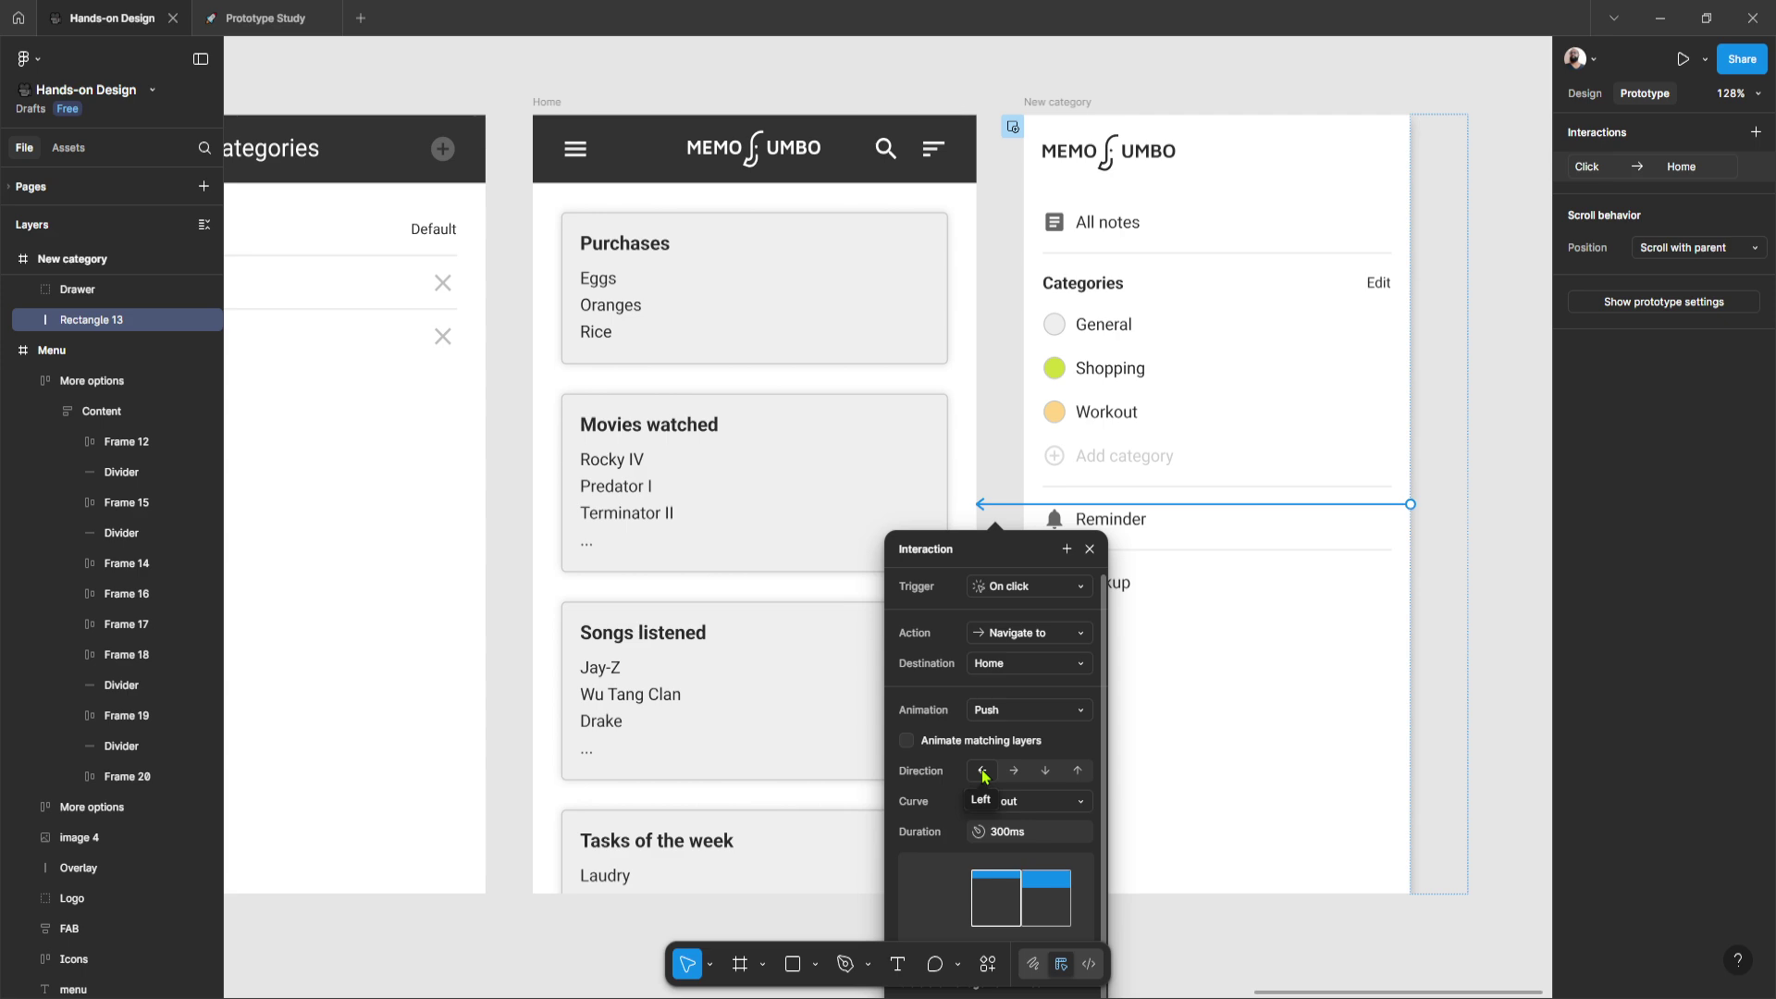
{"action": "left_click", "coordinate": [939, 95]}
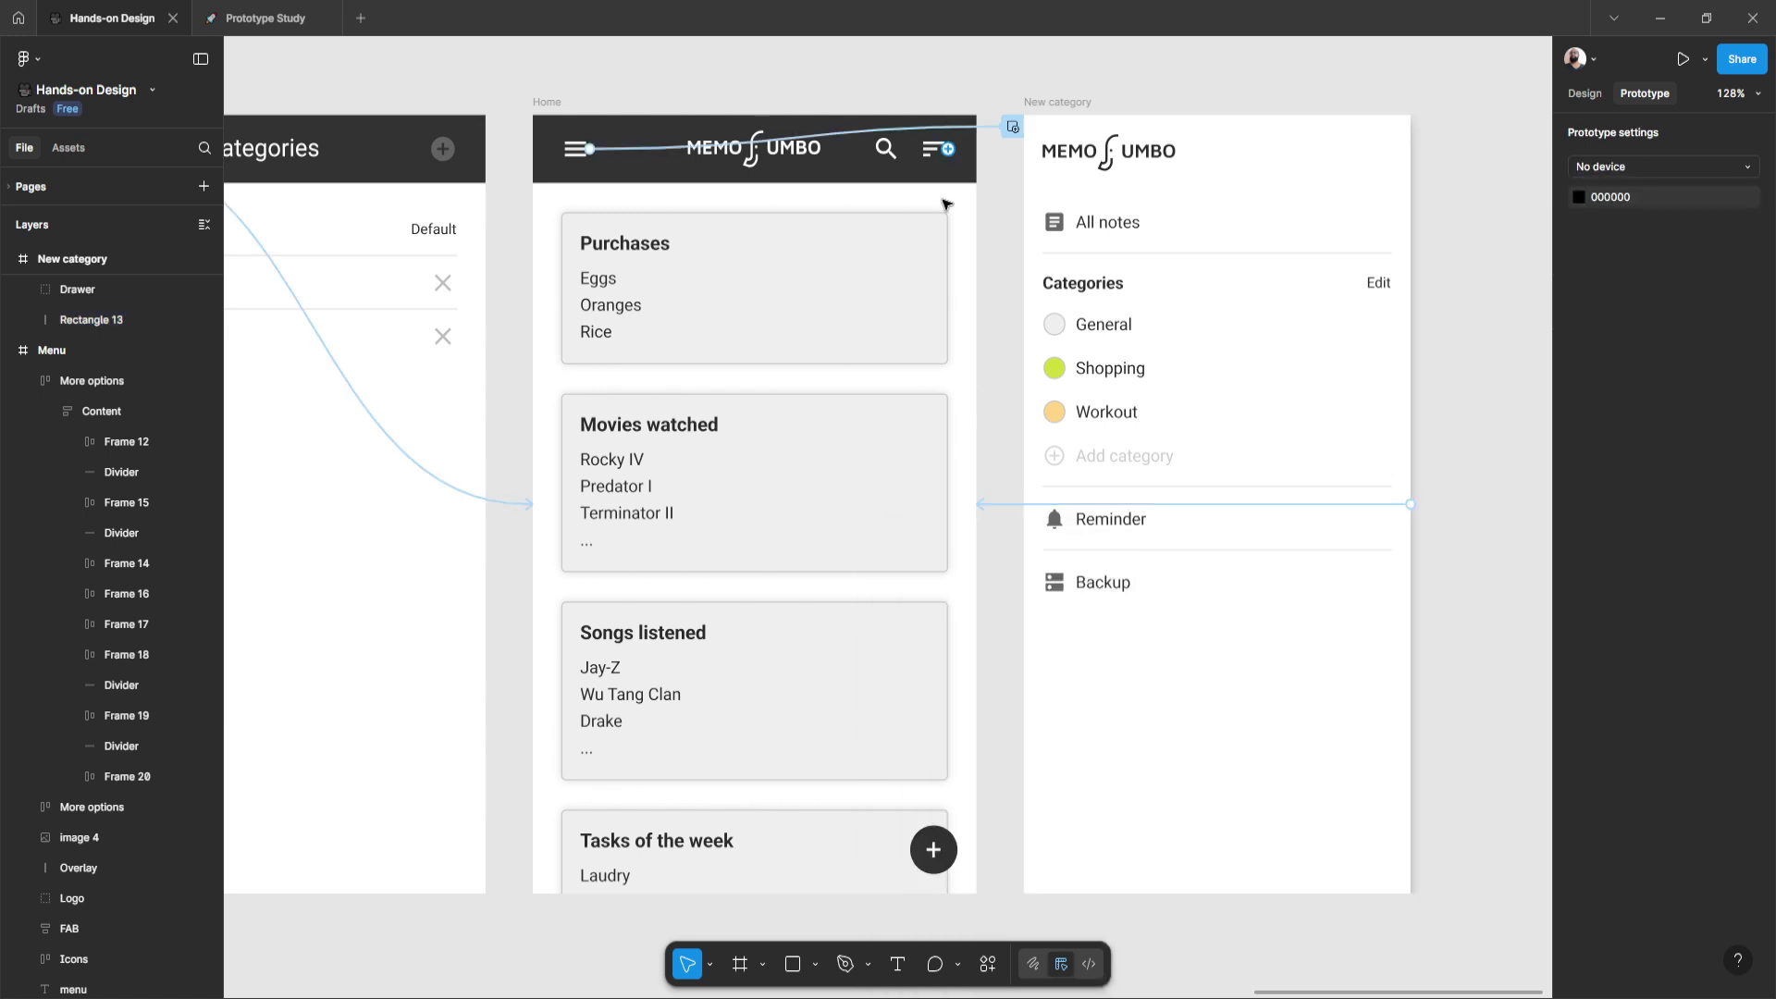
- Switch to the design view, hide the interface and show the entire add-category flow from Home to New category
{"action": "scroll", "coordinate": [925, 236], "scroll_direction": "down", "scroll_amount": 5}
{"action": "scroll", "coordinate": [925, 237], "scroll_direction": "down", "scroll_amount": 5}
{"action": "scroll", "coordinate": [900, 290], "scroll_direction": "up", "scroll_amount": 4}
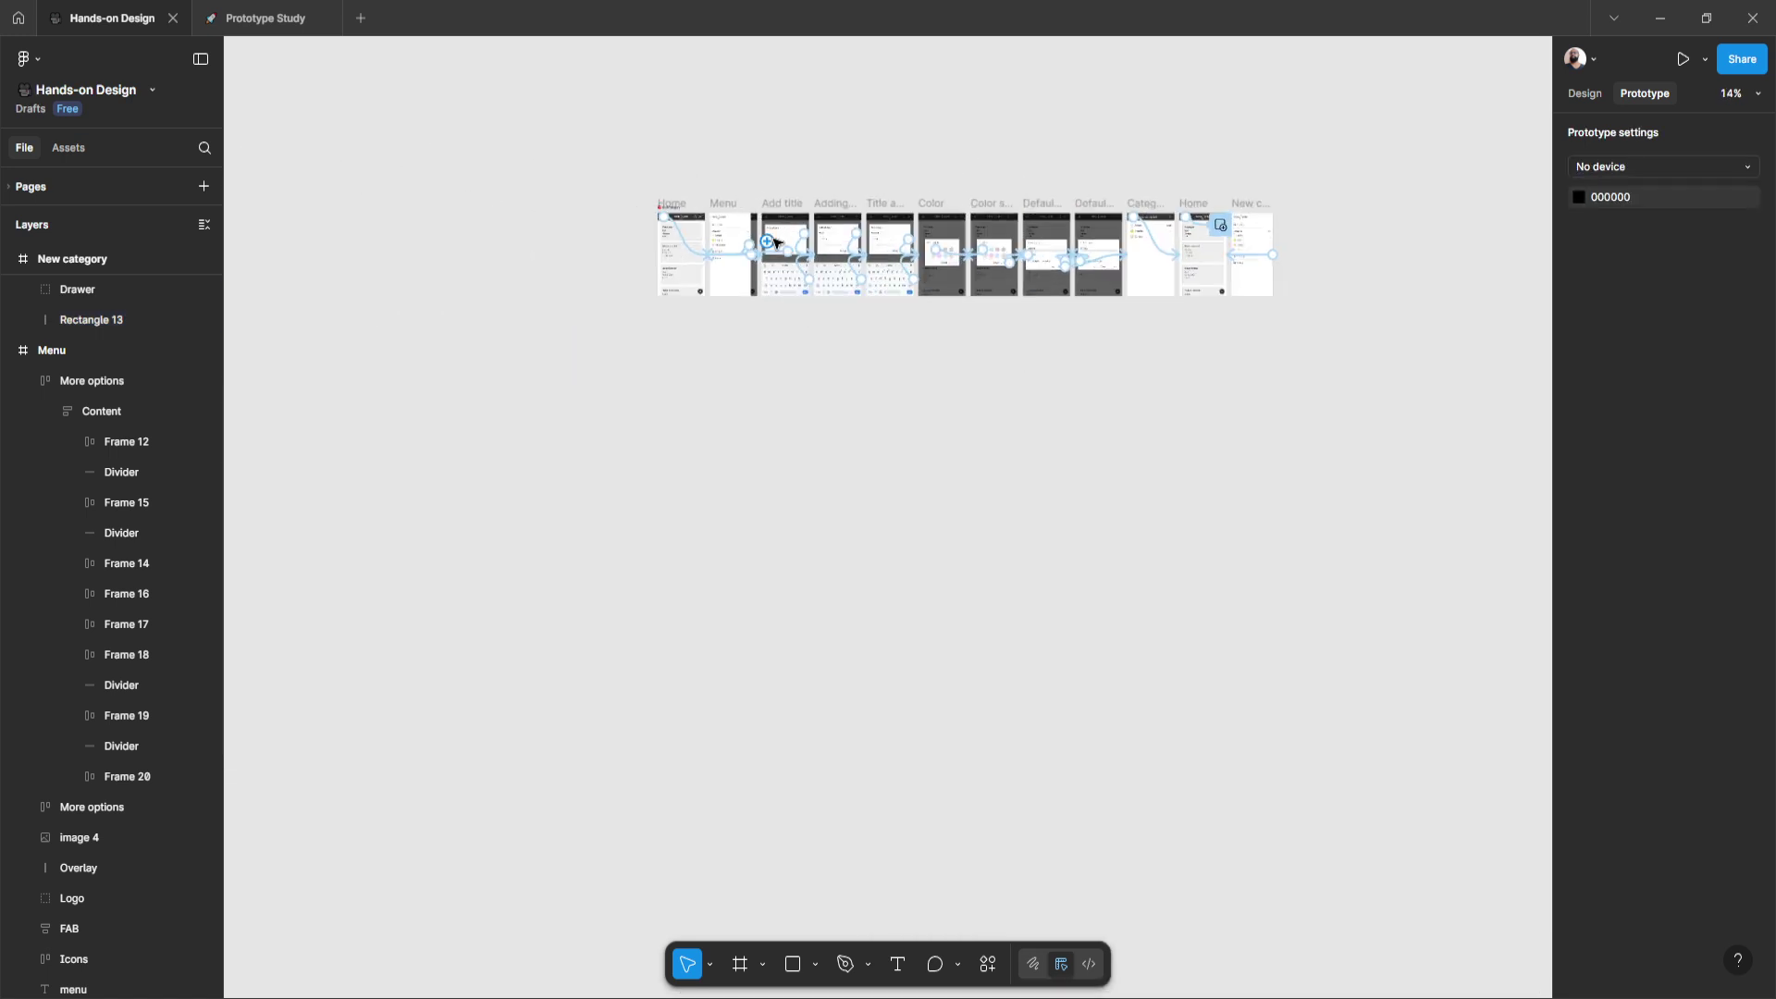
{"action": "left_click", "coordinate": [1593, 97]}
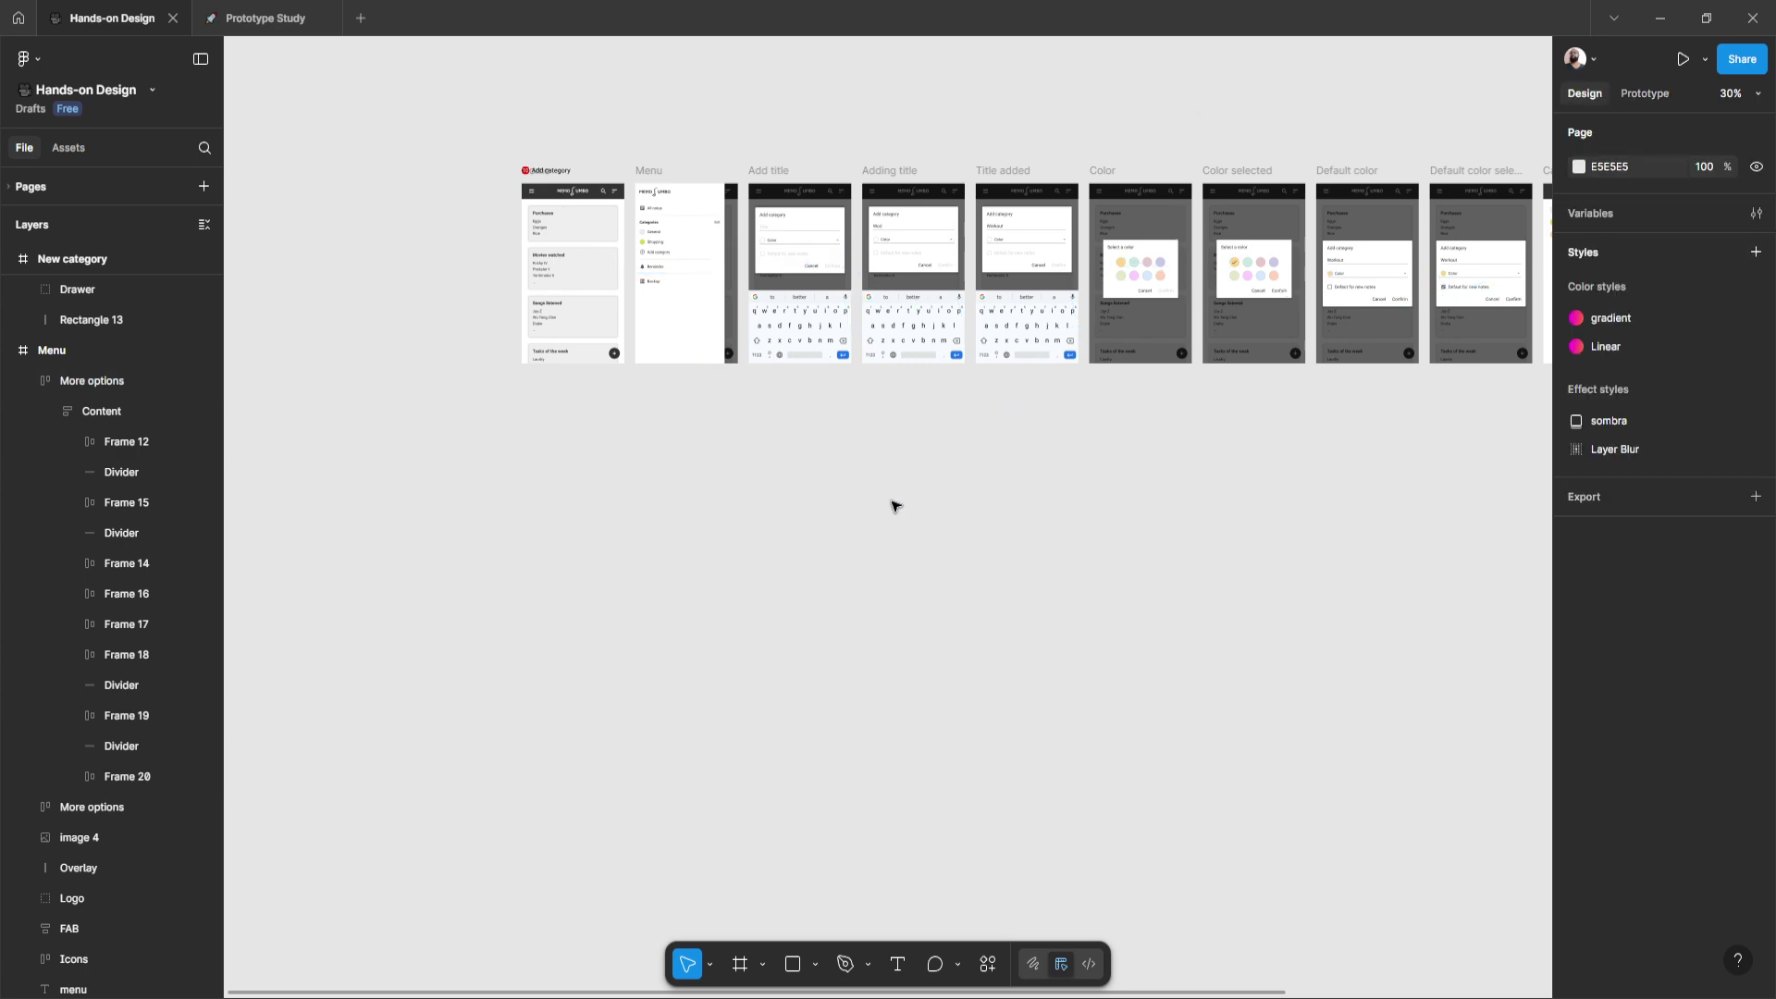
{"action": "key", "text": "ctrl+backslash"}
{"action": "scroll", "coordinate": [852, 475], "scroll_direction": "up", "scroll_amount": 2}
{"action": "scroll", "coordinate": [852, 476], "scroll_direction": "right", "scroll_amount": 4}
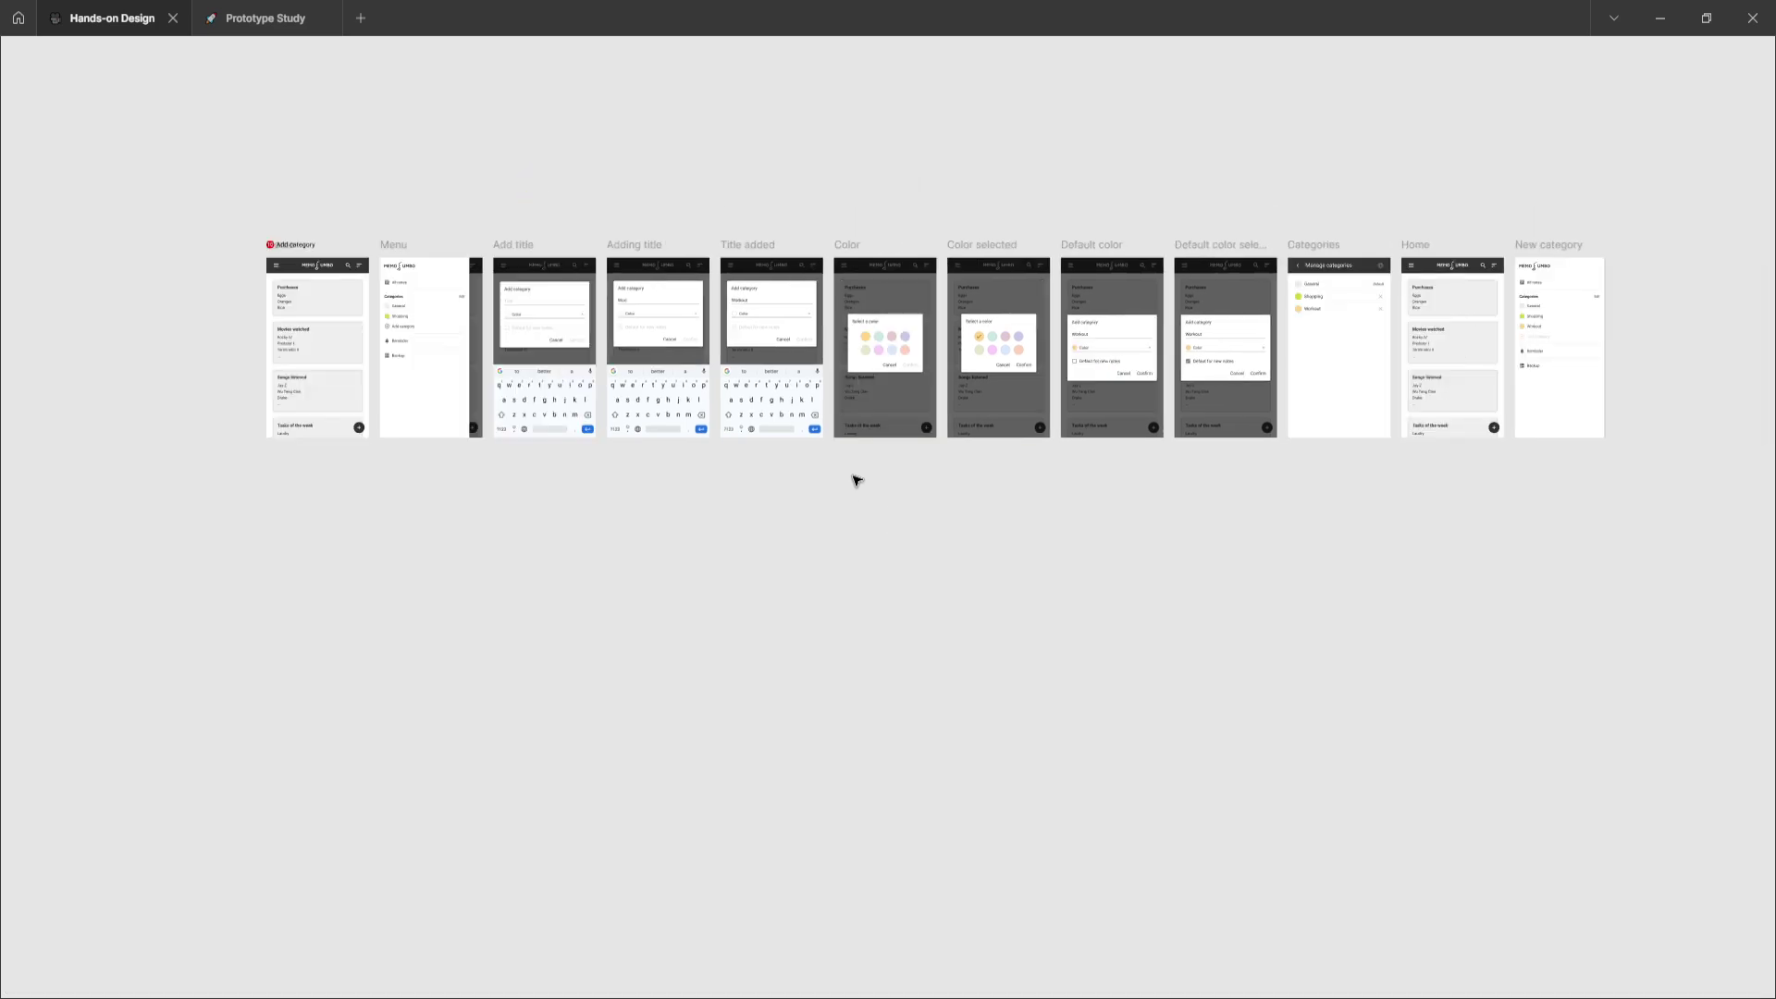
- Open an inline prototype preview starting from the first Home frame of the Add category flow
{"action": "scroll", "coordinate": [852, 476], "scroll_direction": "up", "scroll_amount": 2}
{"action": "scroll", "coordinate": [527, 389], "scroll_direction": "up", "scroll_amount": 5}
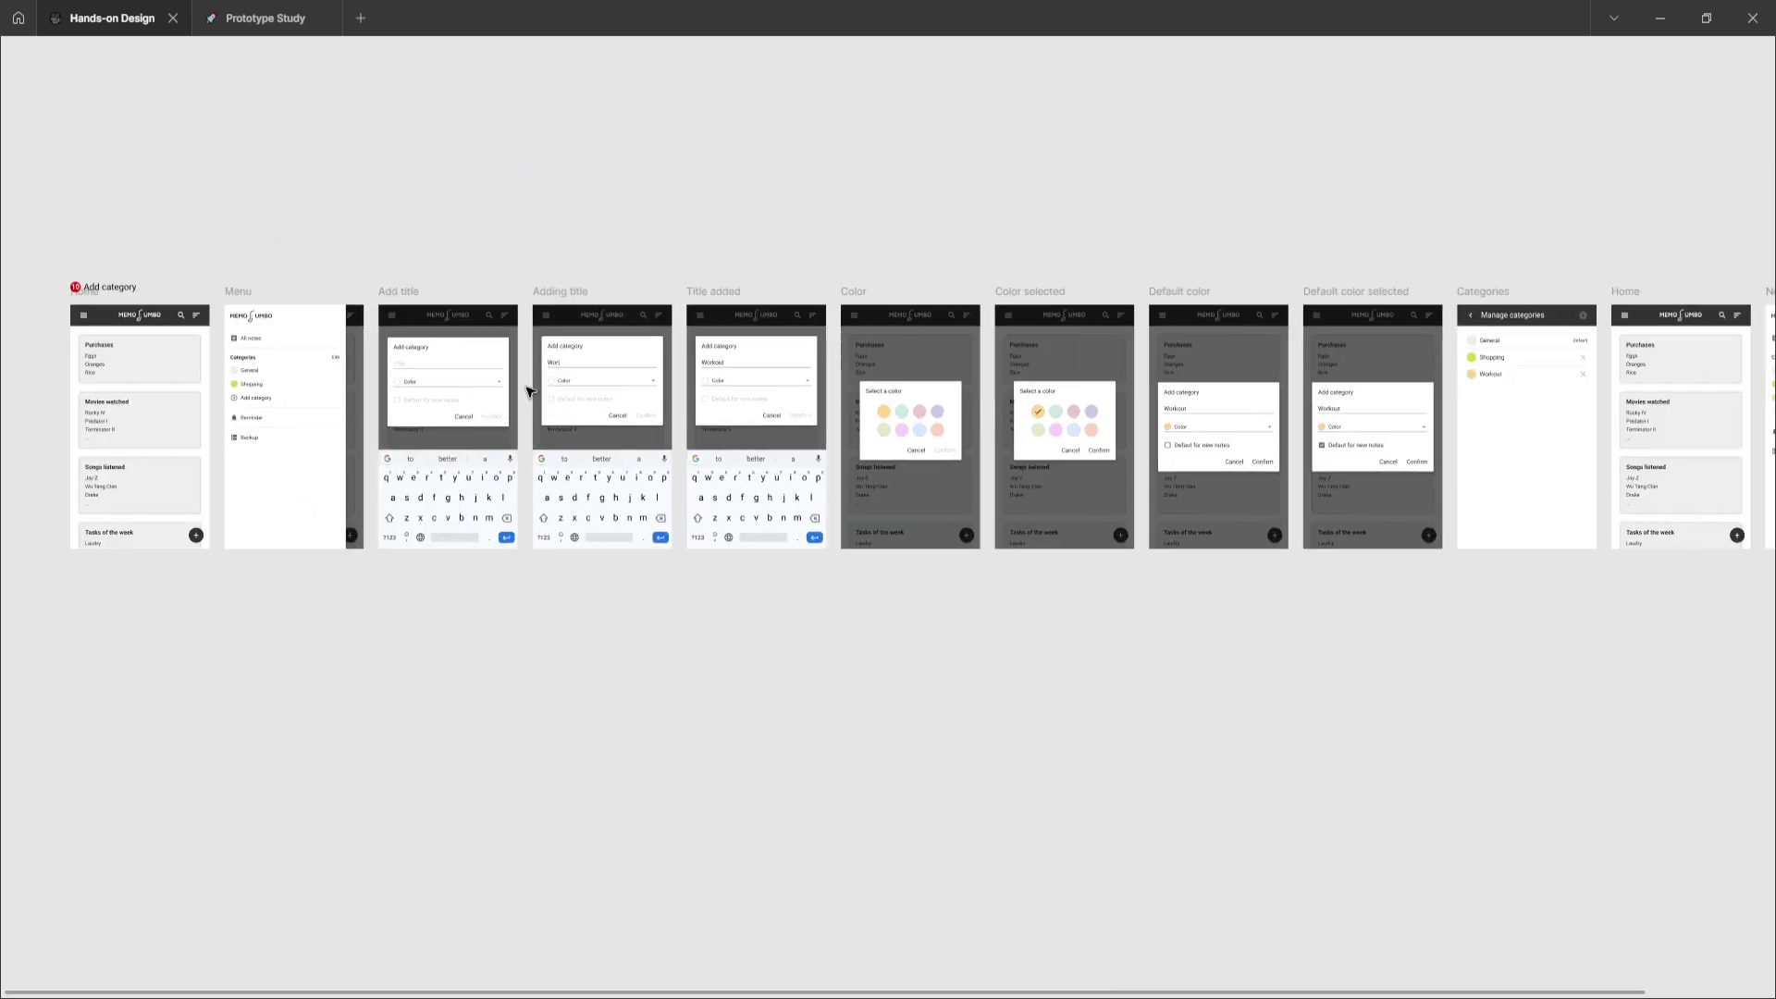
{"action": "scroll", "coordinate": [83, 296], "scroll_direction": "up", "scroll_amount": 4}
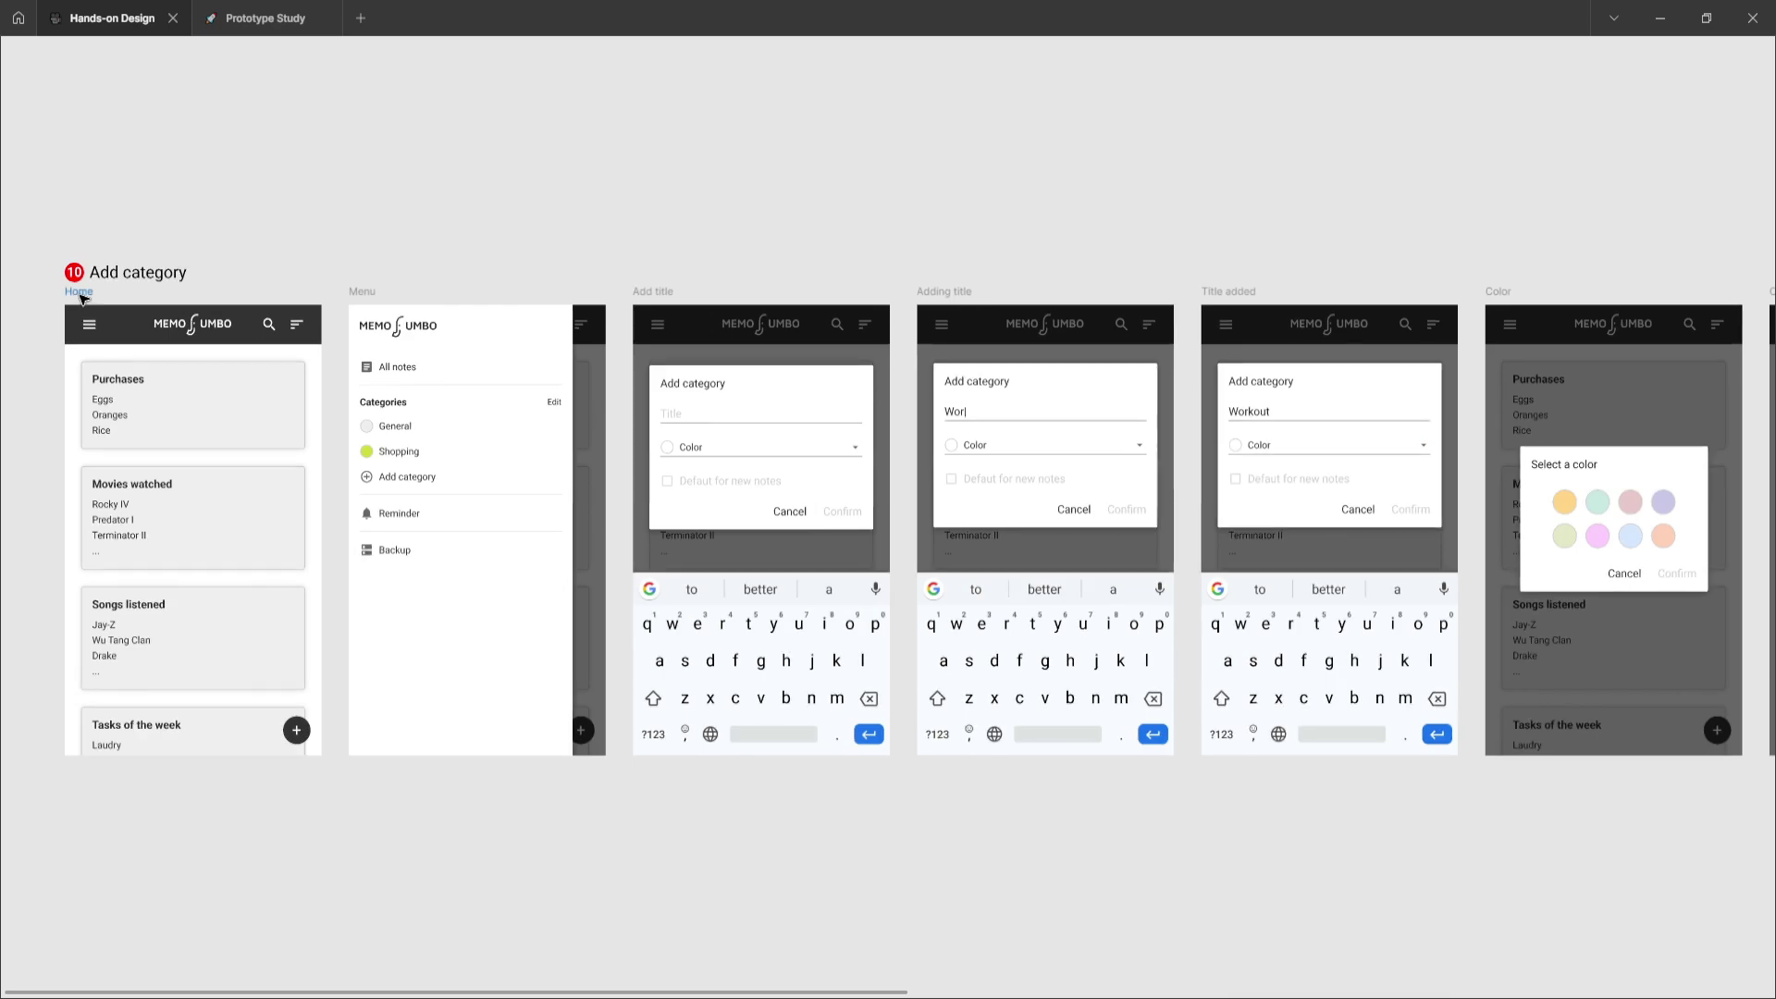
{"action": "left_click", "coordinate": [80, 293]}
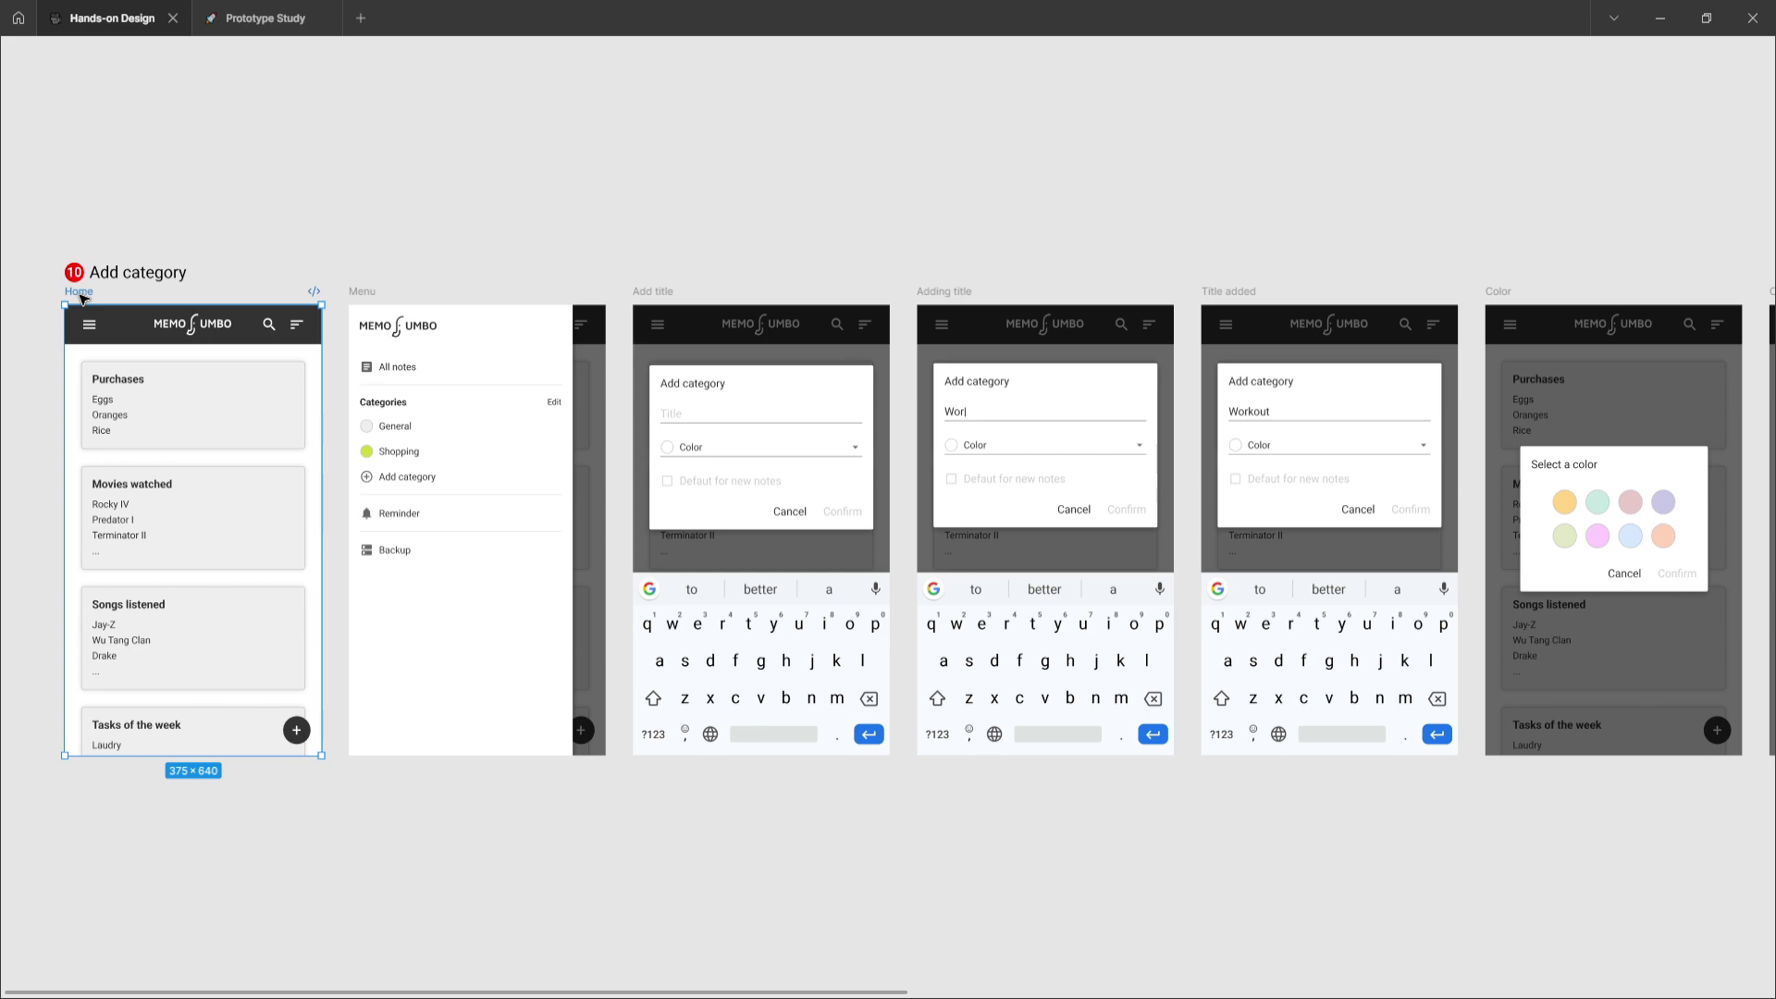
{"action": "key", "text": "shift+space"}
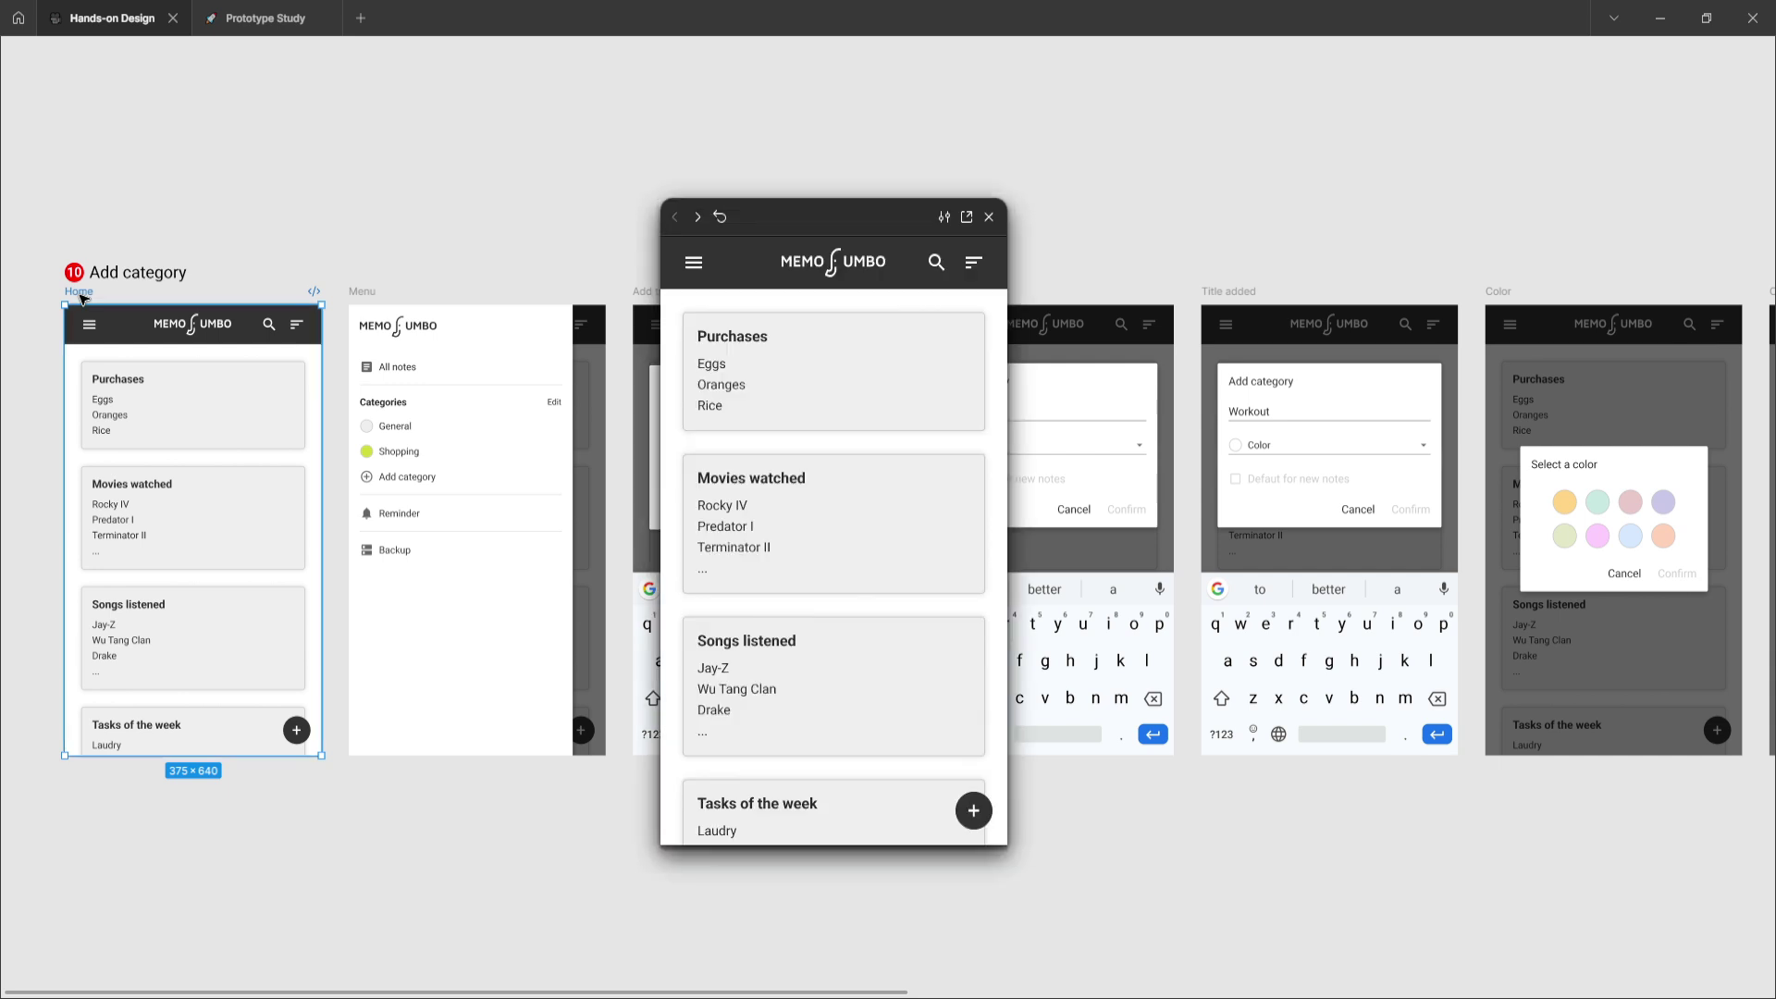
- In the preview, open the Home menu, start adding a category and fill in the title Workout
{"action": "left_click", "coordinate": [691, 268]}
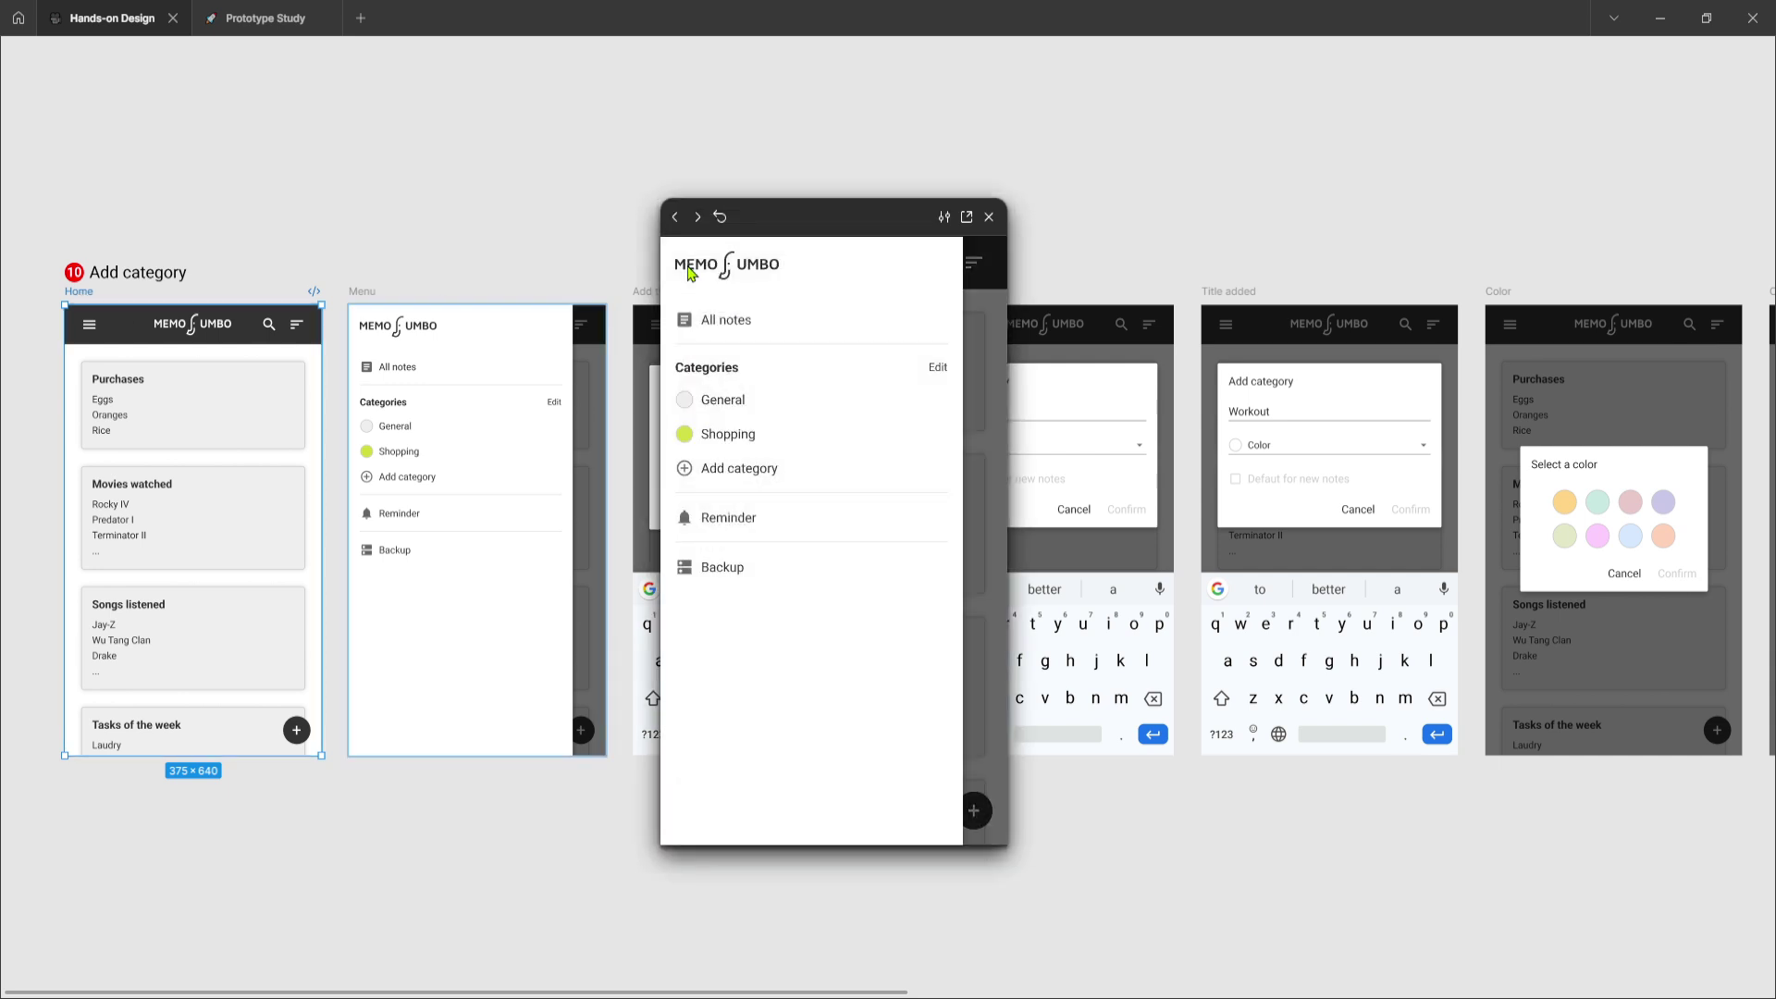
{"action": "left_click", "coordinate": [683, 470]}
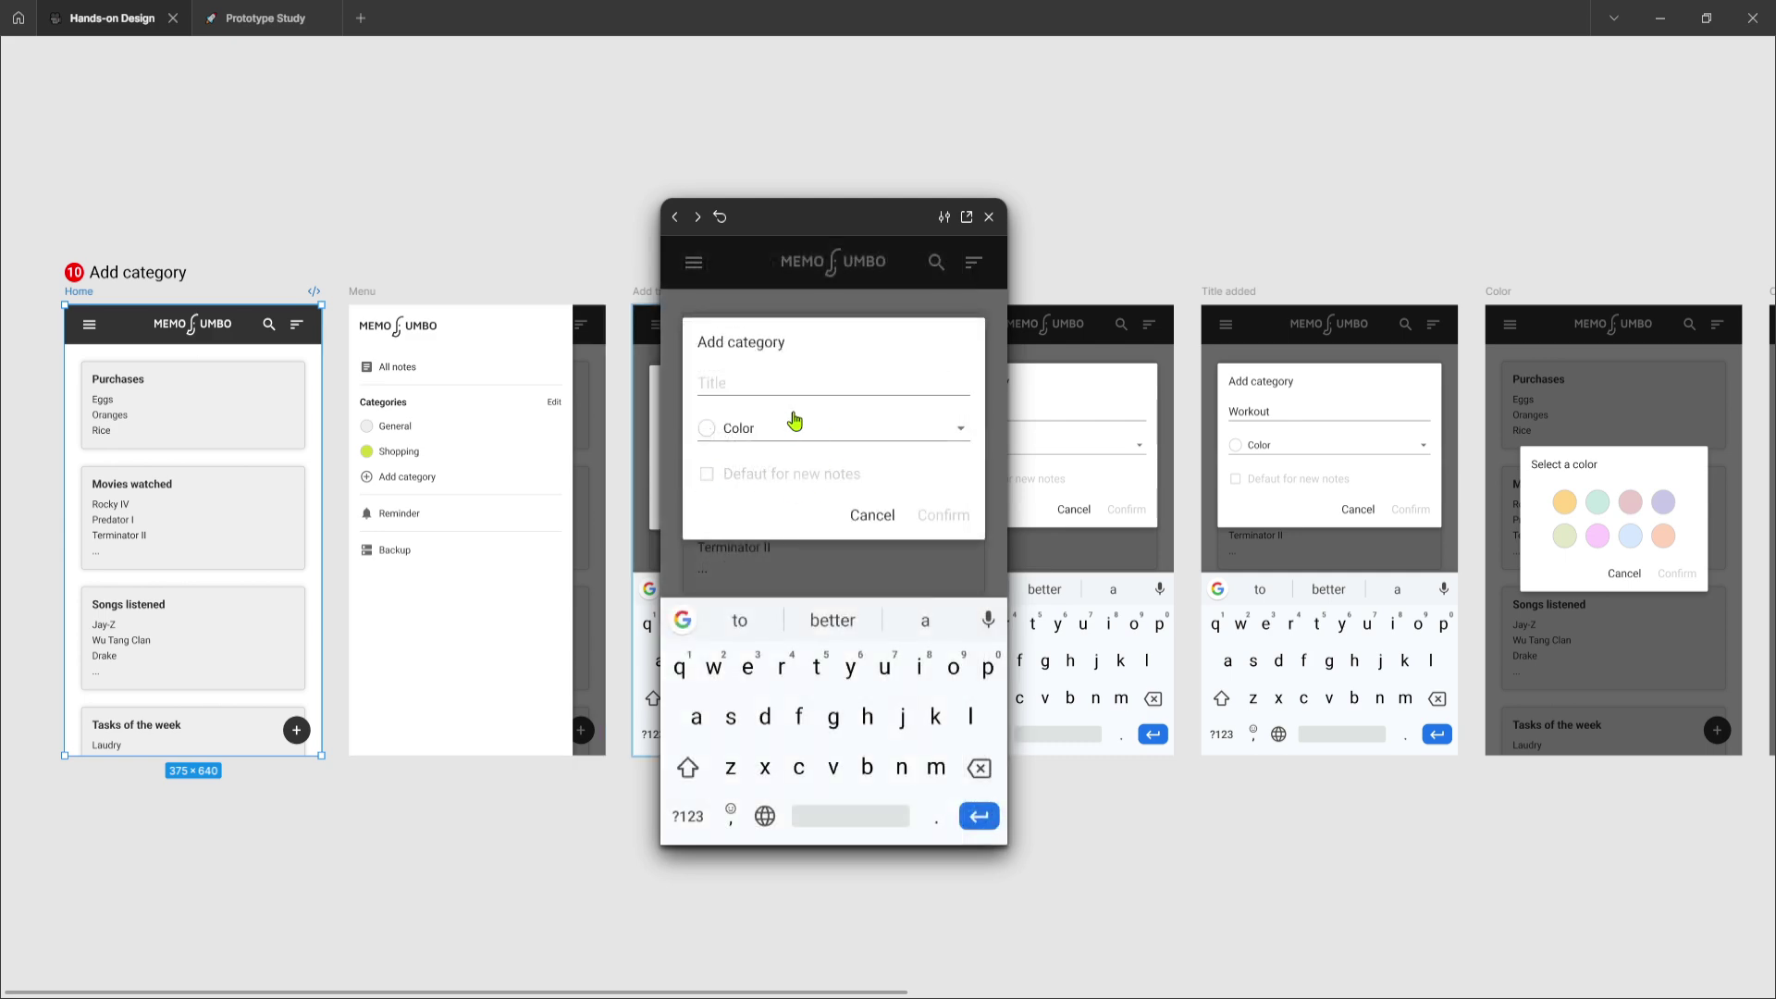
{"action": "left_click", "coordinate": [782, 714]}
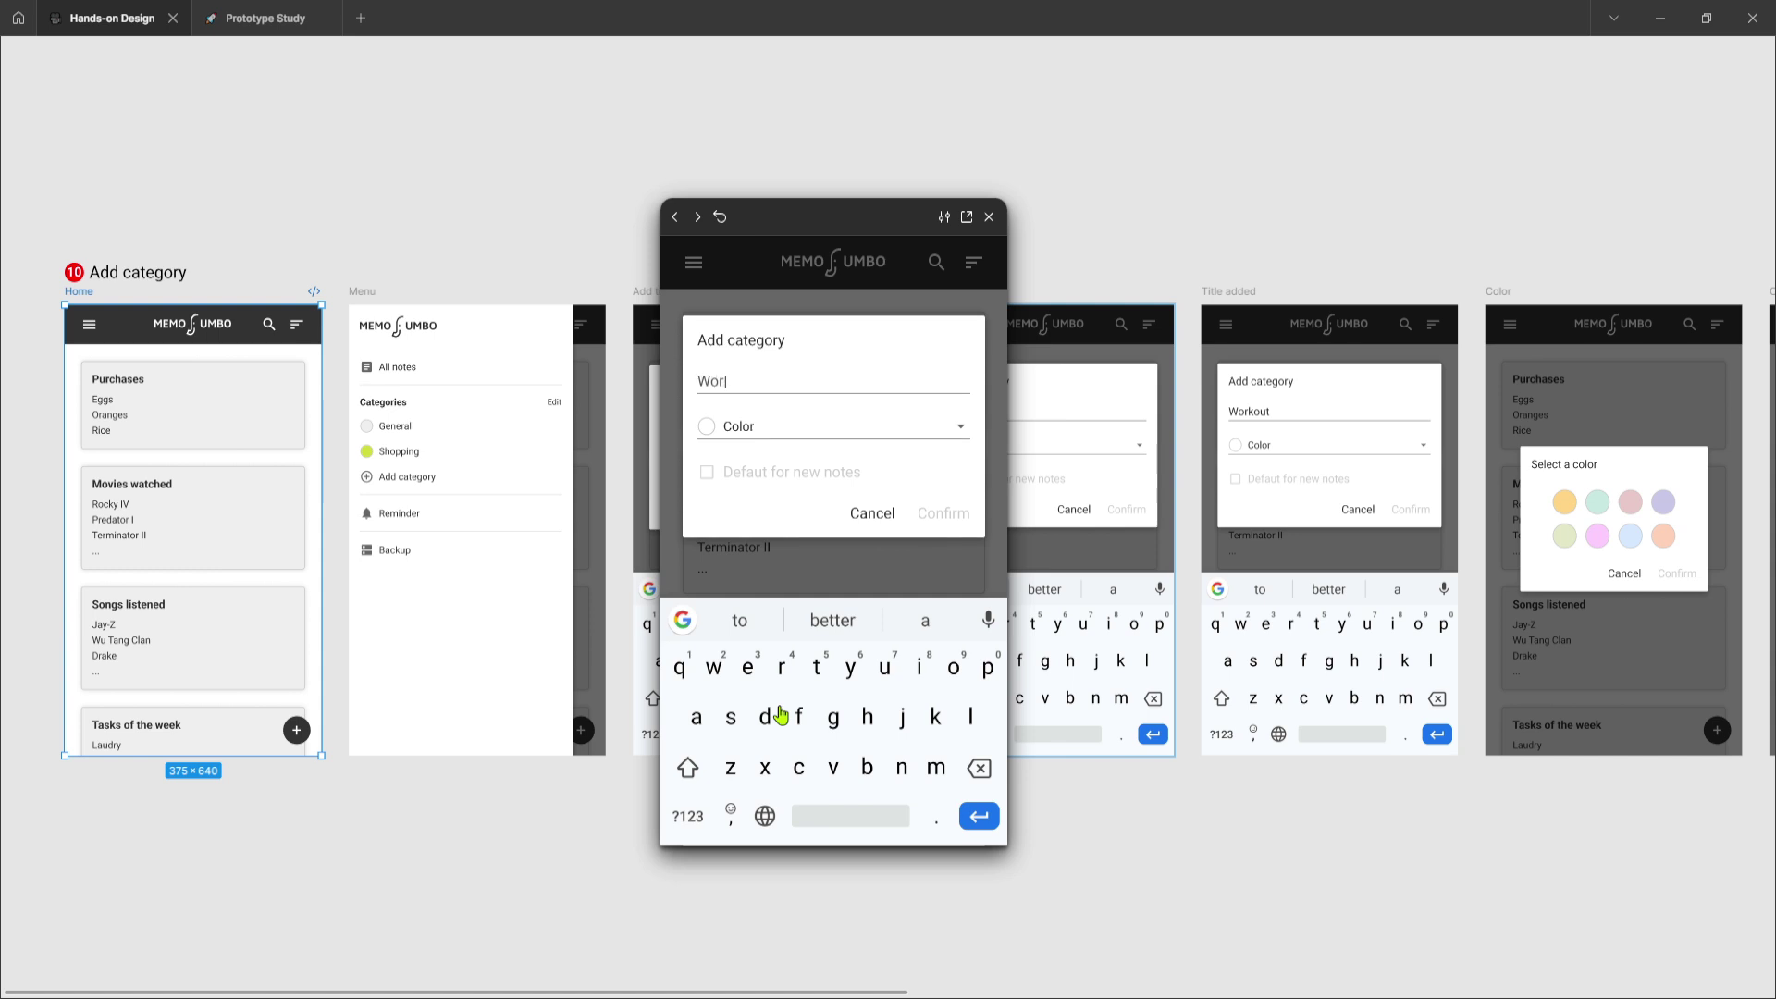
{"action": "left_click", "coordinate": [856, 722]}
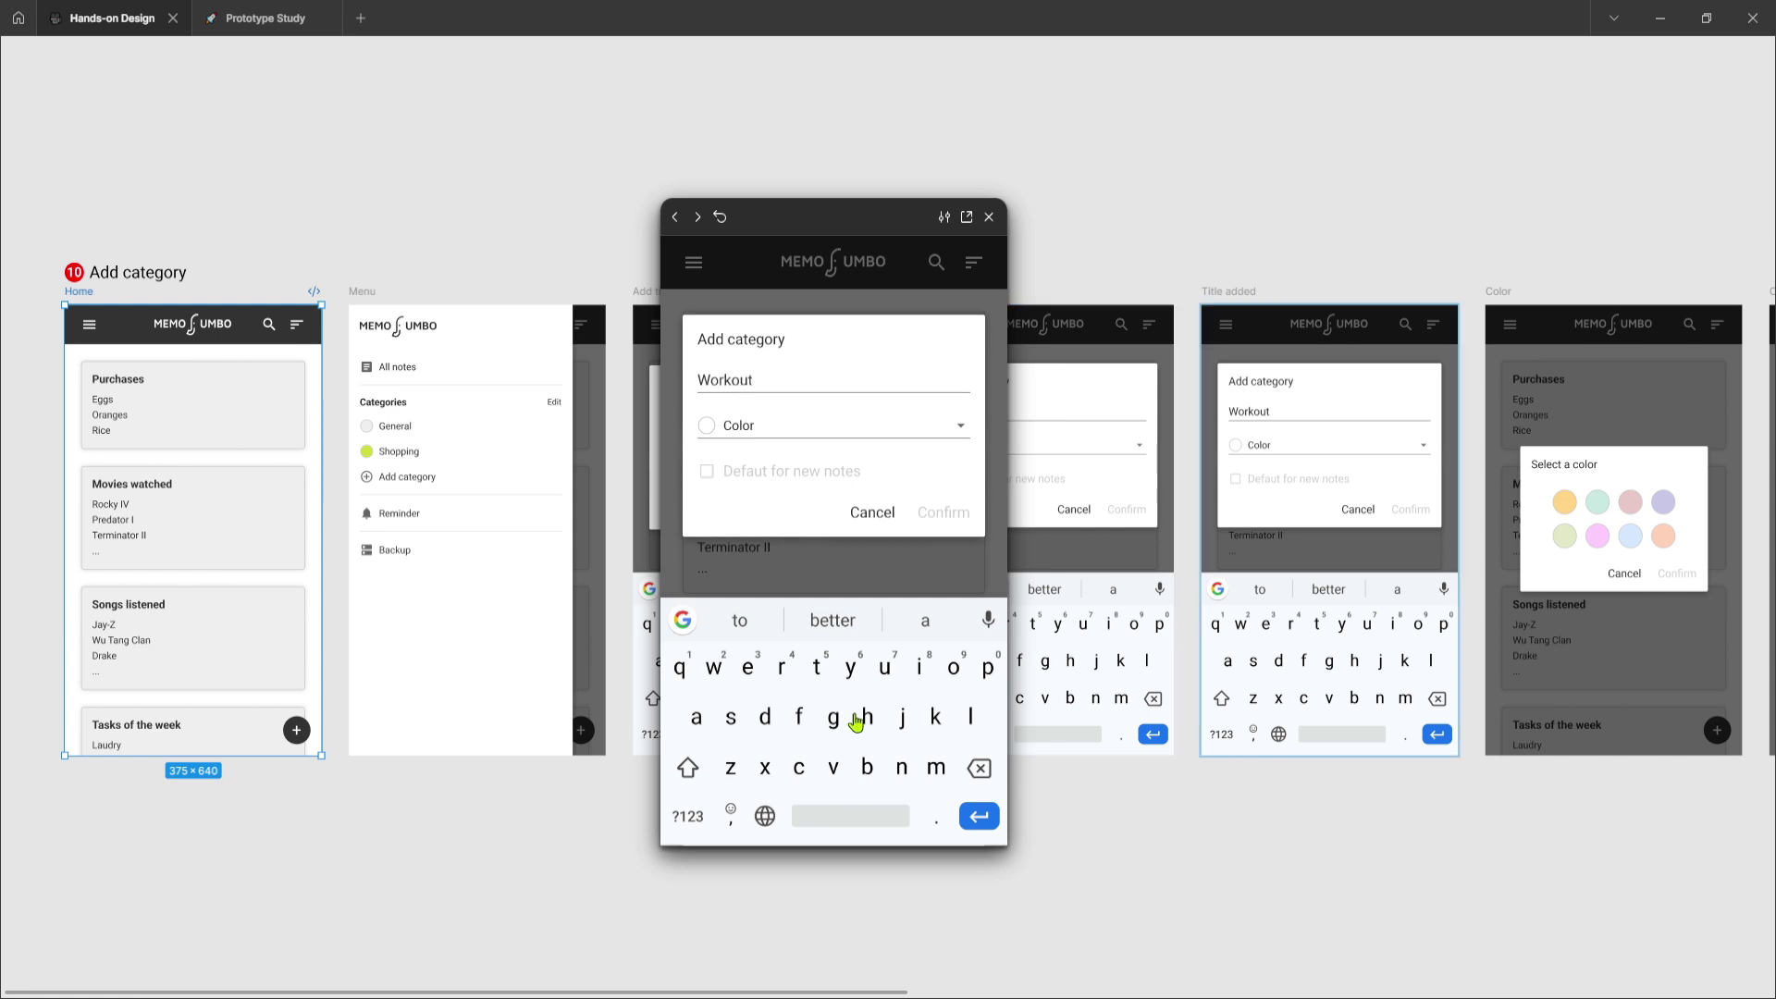
- Choose and confirm the yellow-orange color for the Workout category, and enable it as the default for new notes
{"action": "left_click", "coordinate": [966, 430]}
{"action": "left_click", "coordinate": [767, 501]}
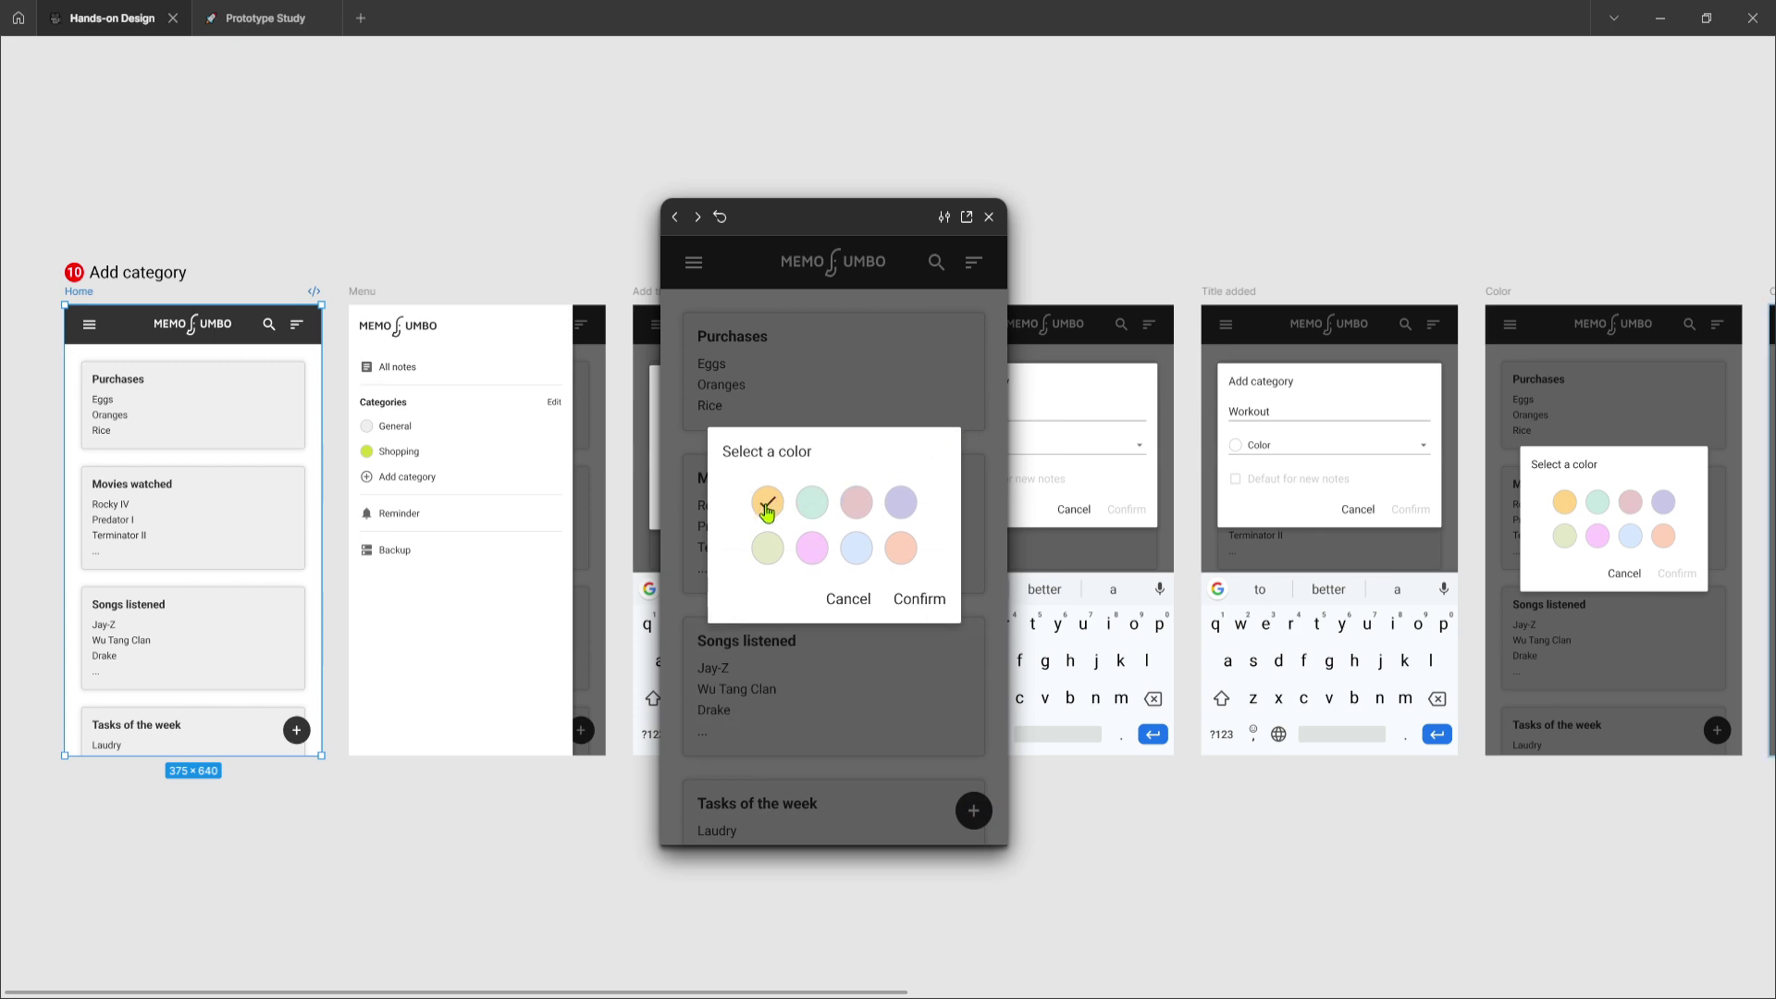
{"action": "left_click", "coordinate": [921, 600]}
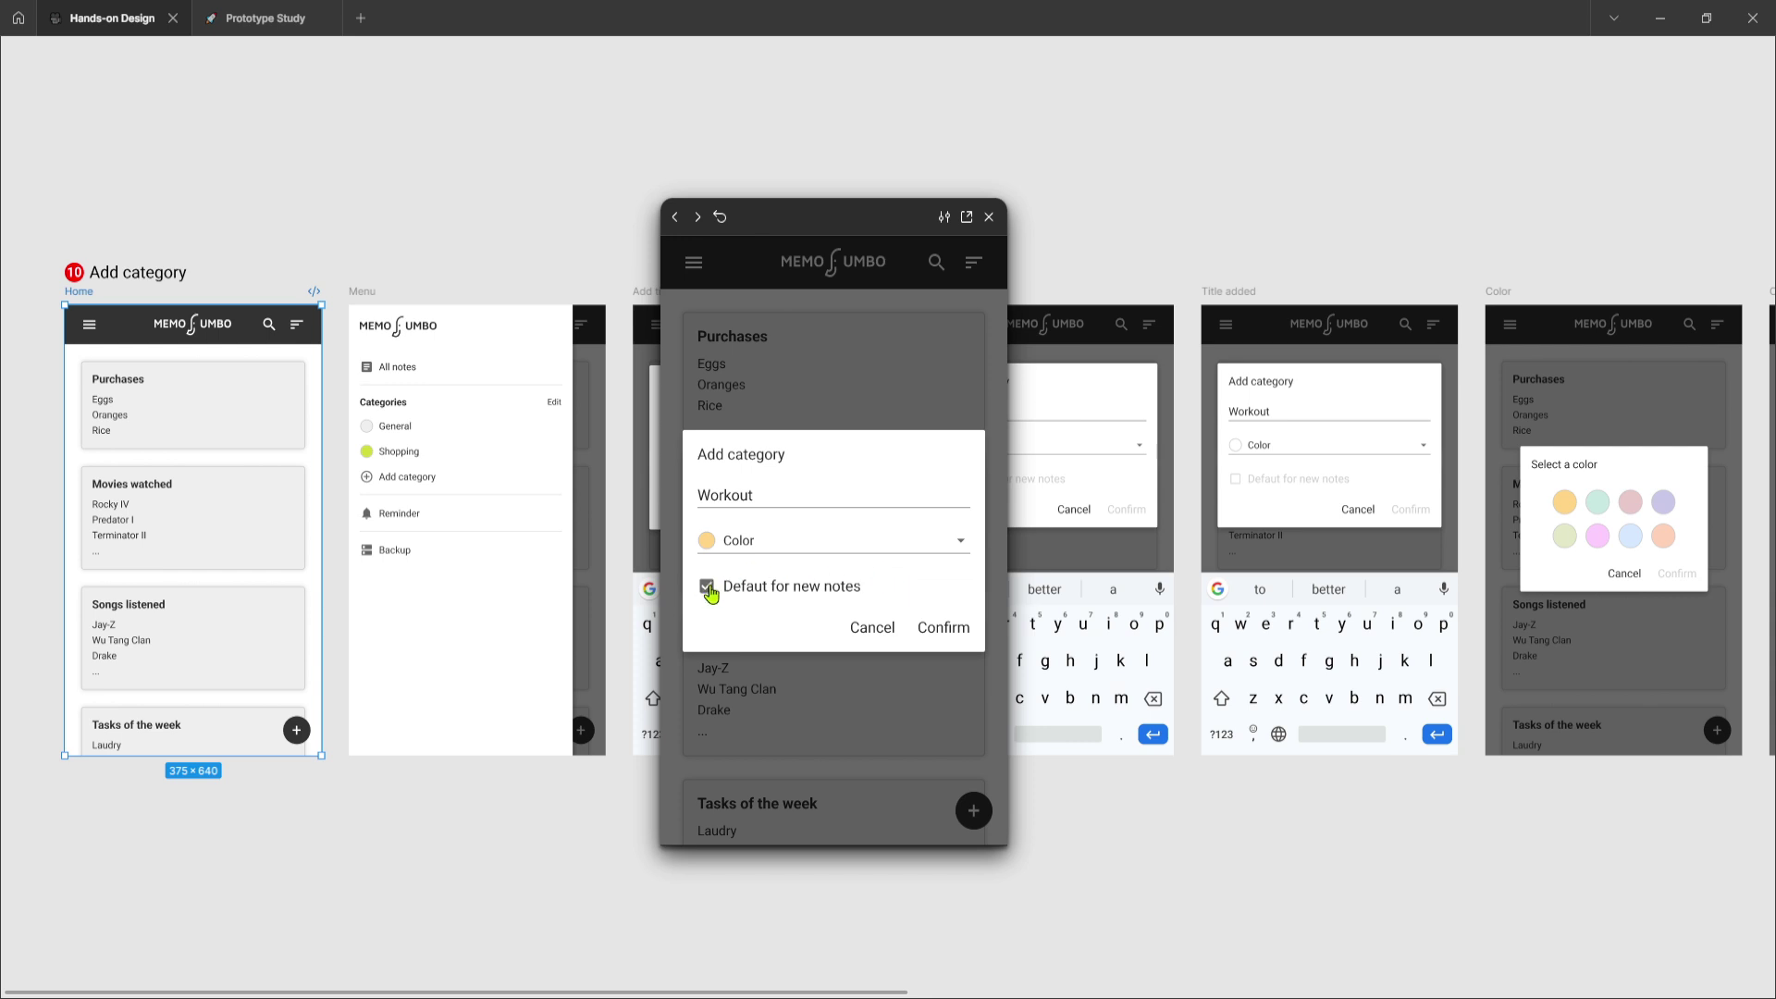
- Confirm the Workout category, return from Manage categories to Home and reopen the menu to check the category list
{"action": "left_click", "coordinate": [960, 637]}
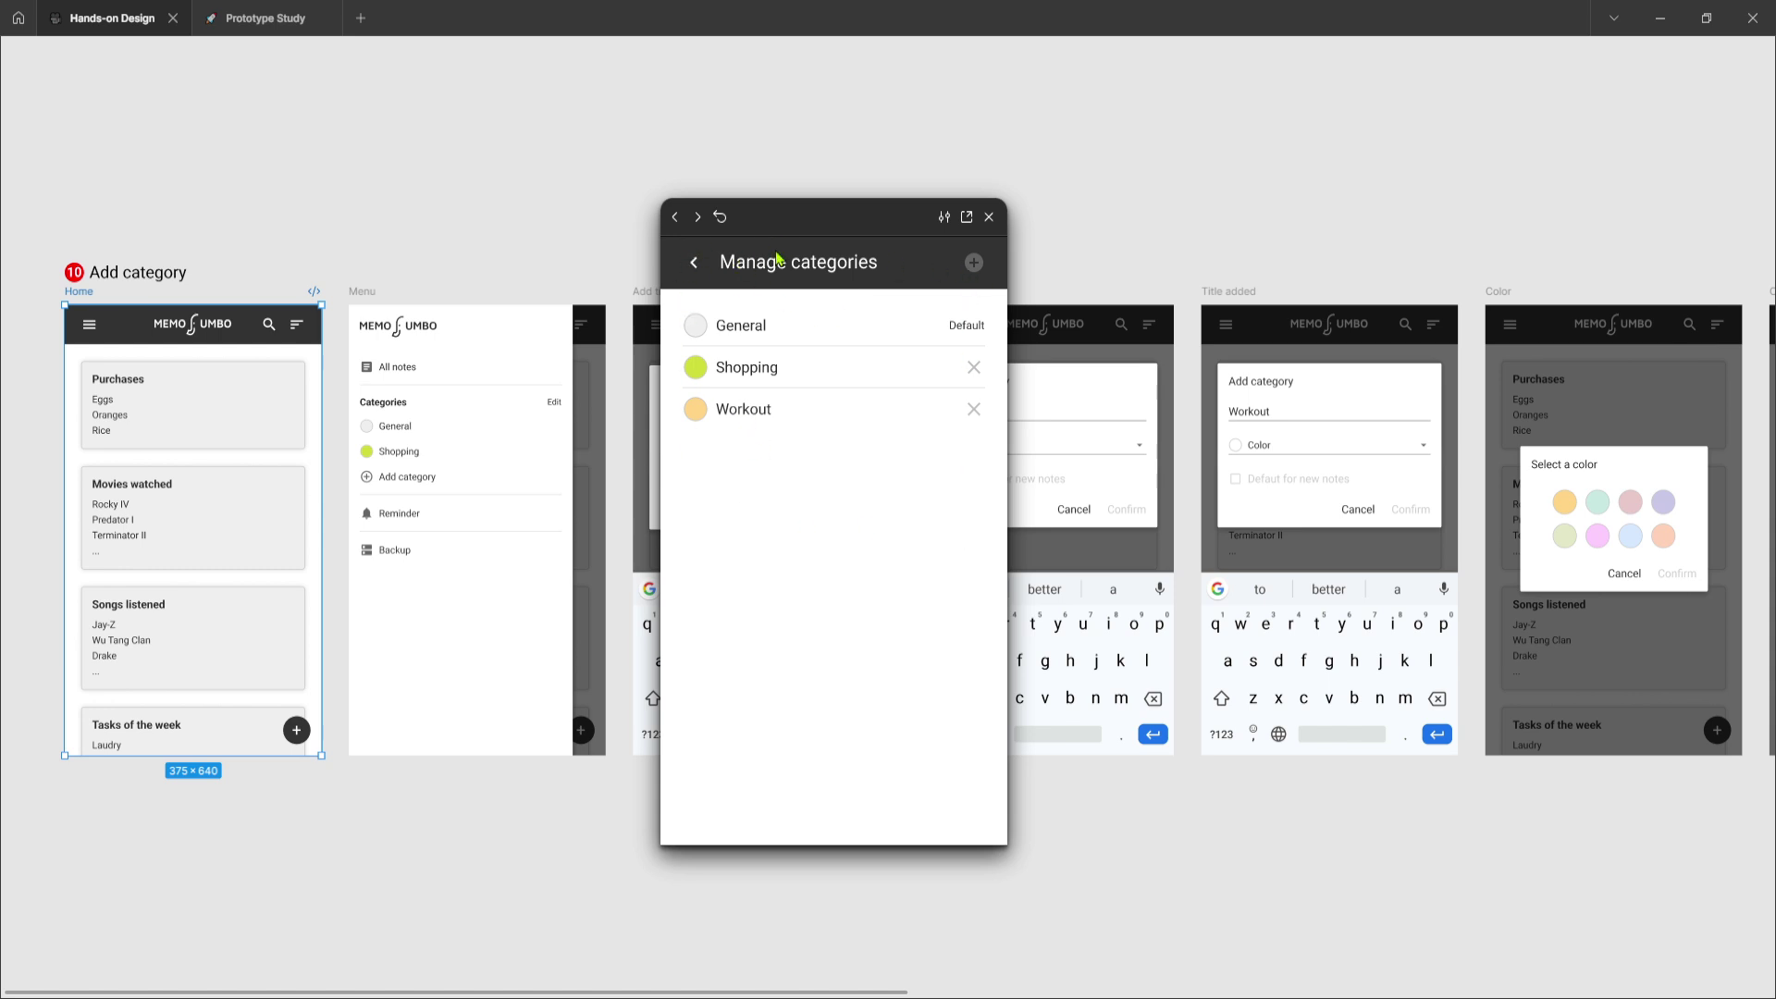
{"action": "left_click", "coordinate": [694, 266]}
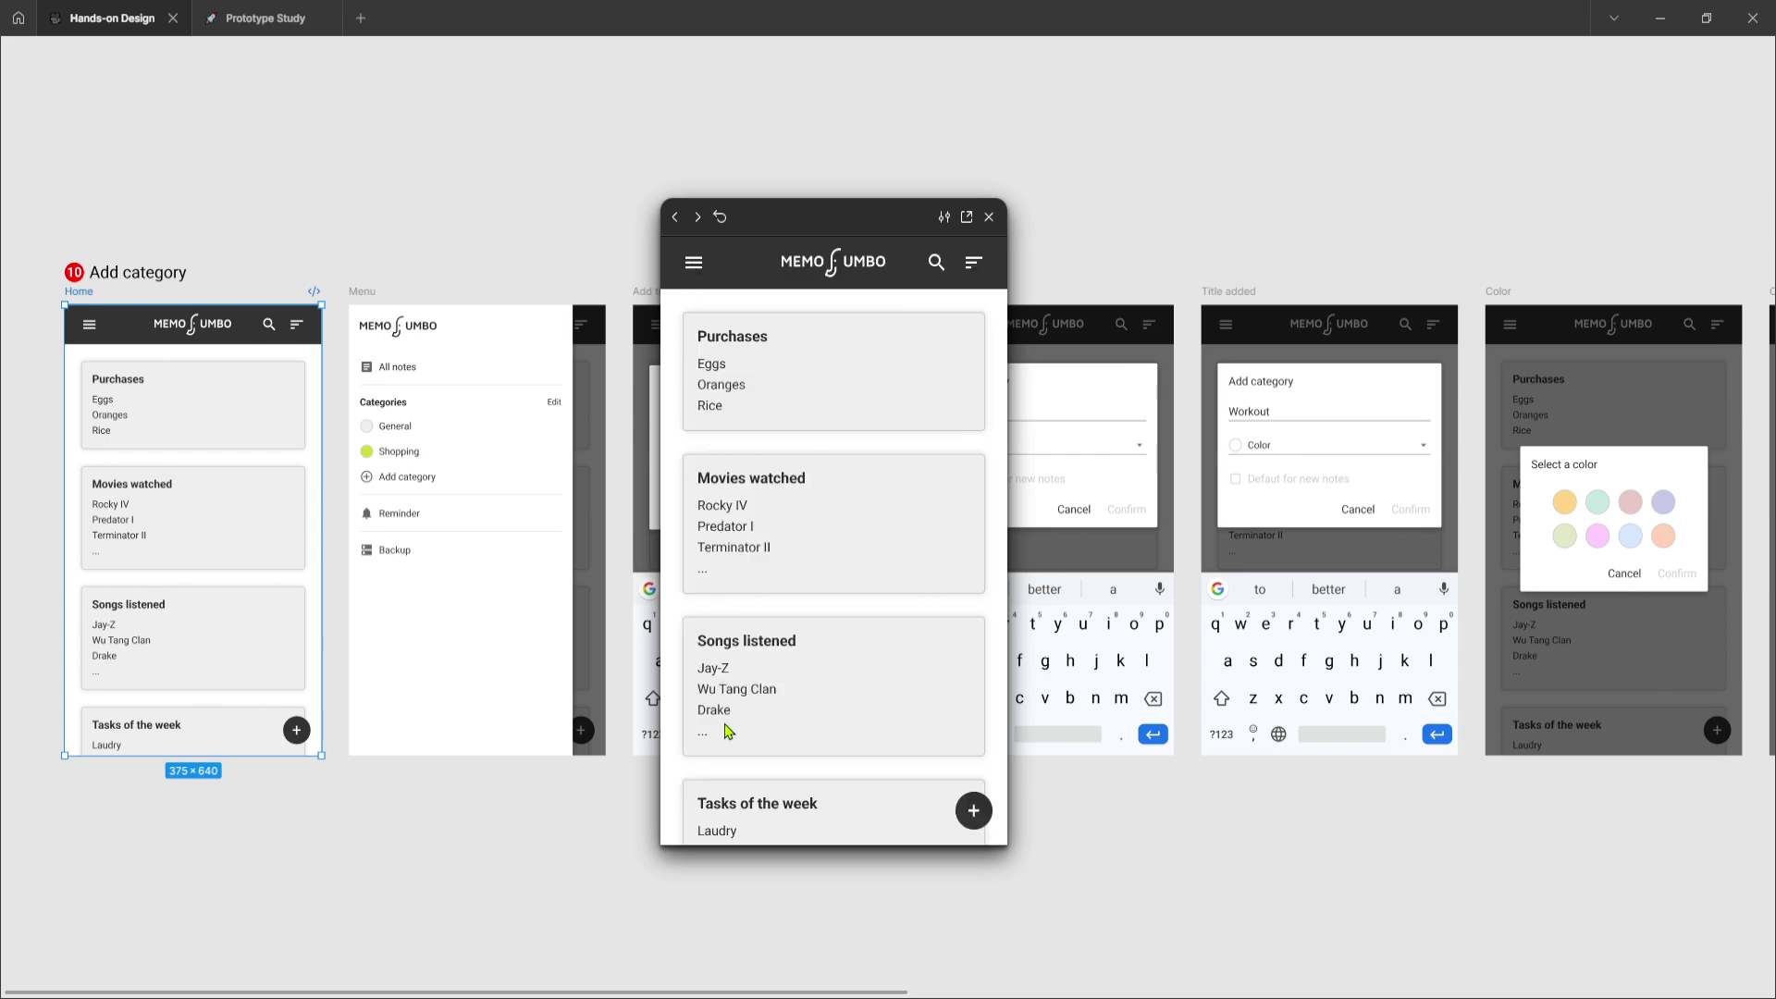
{"action": "left_click", "coordinate": [694, 264]}
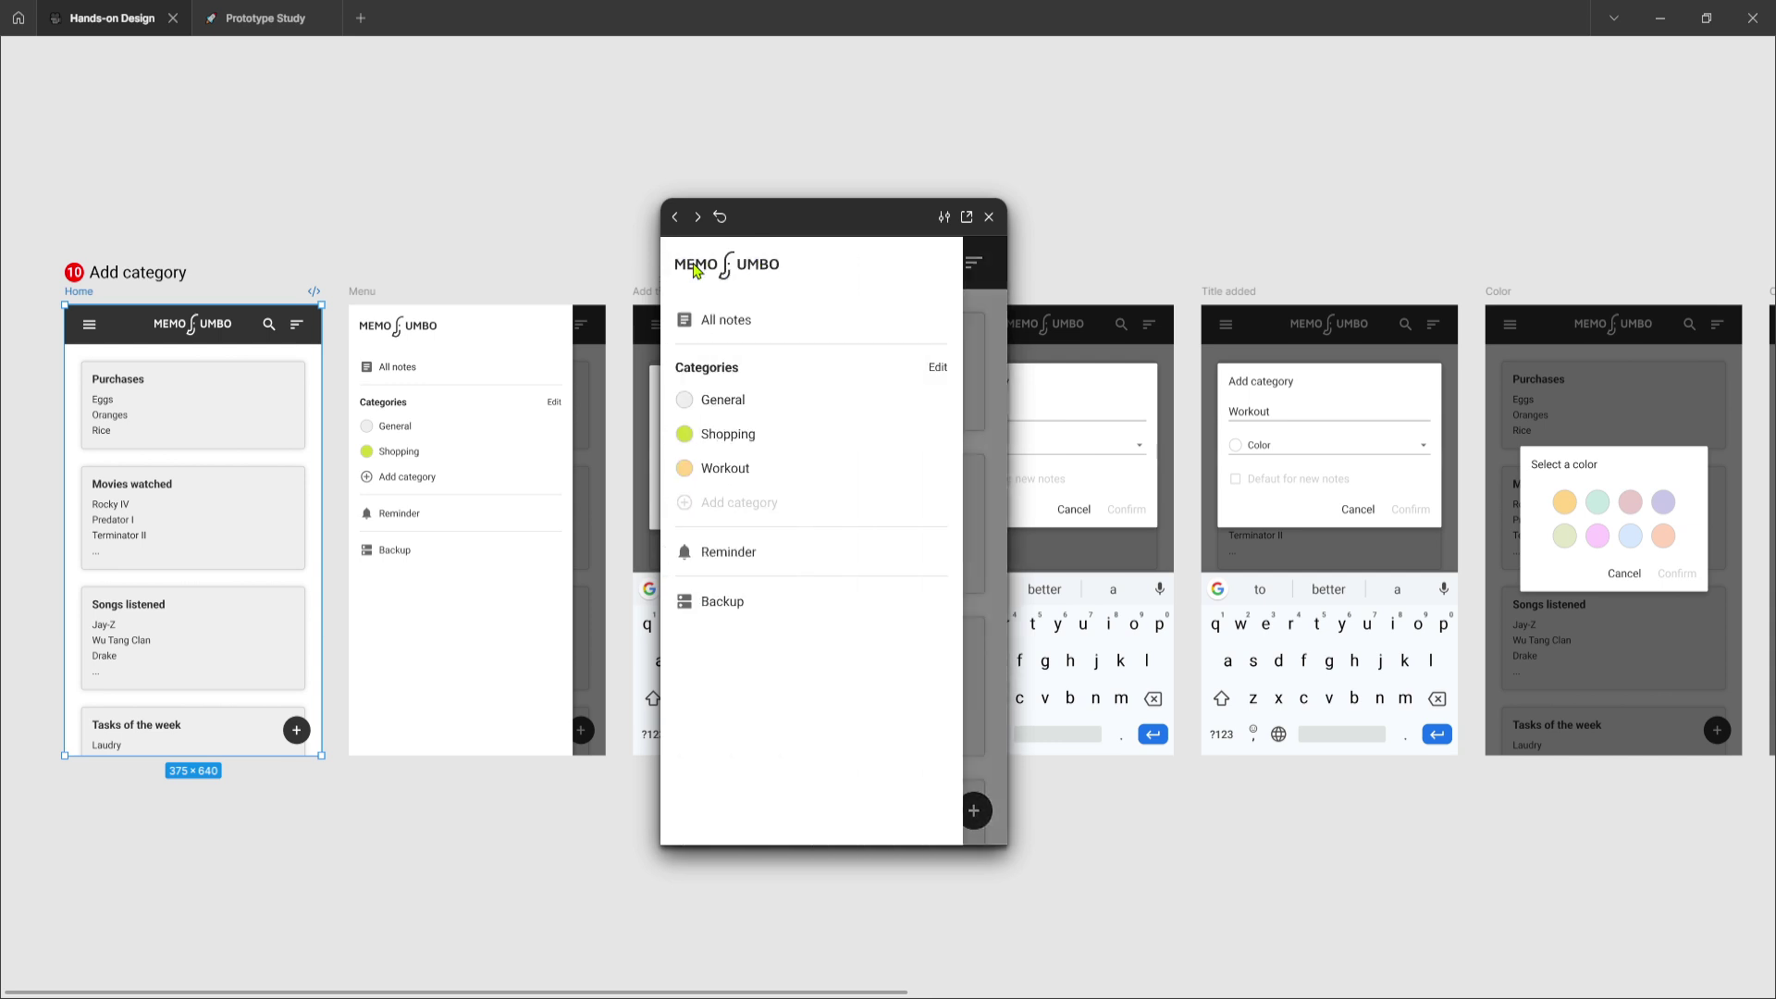